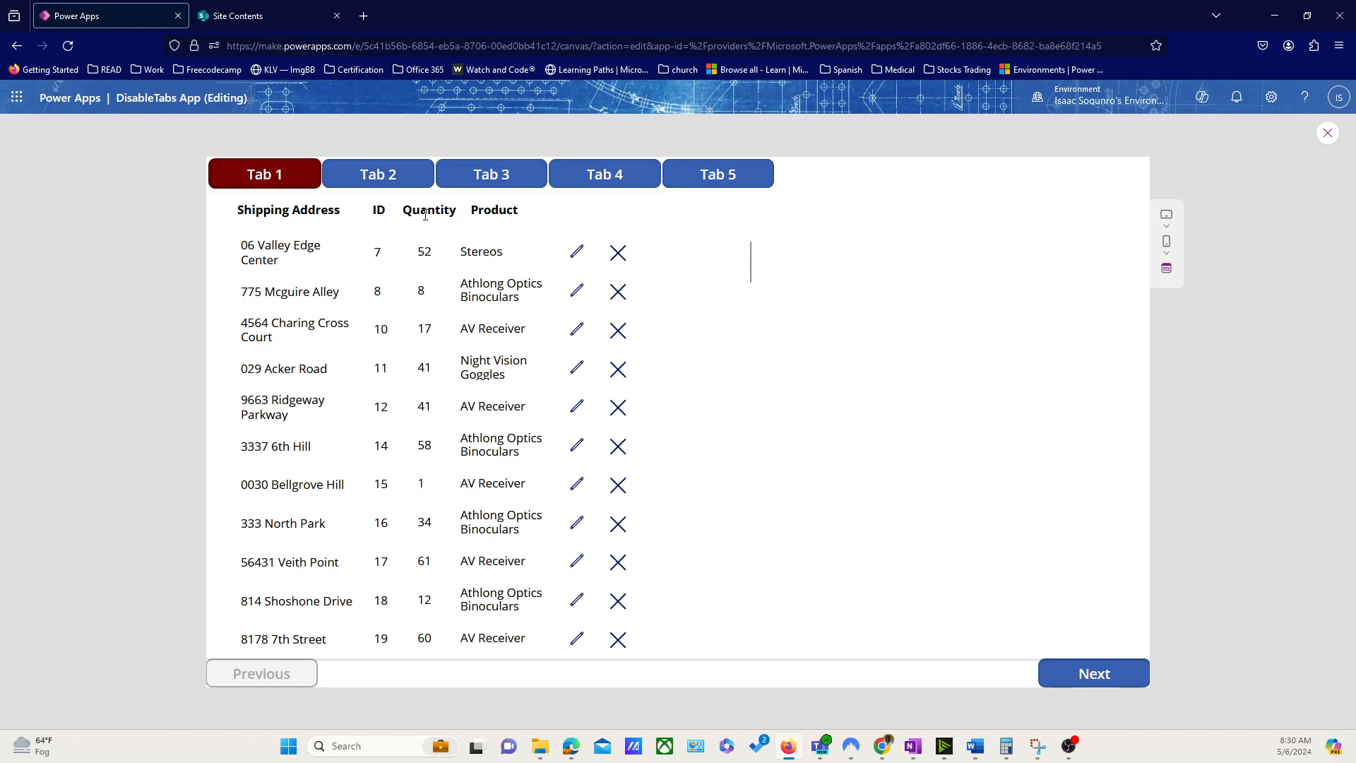
Check the tables with edit and delete icons on Tab 1, Tab 3 and Tab 4 in the preview, and exit the preview
click(491, 178)
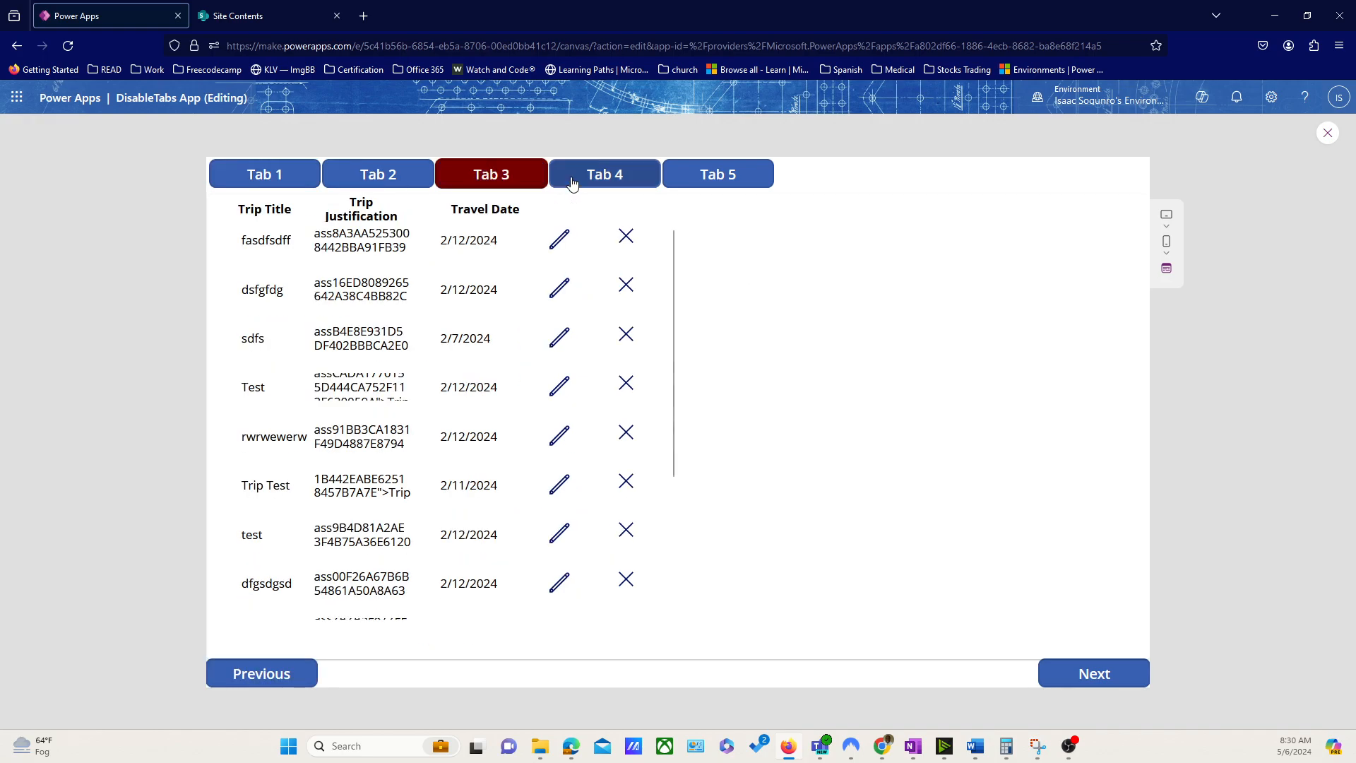
click(613, 176)
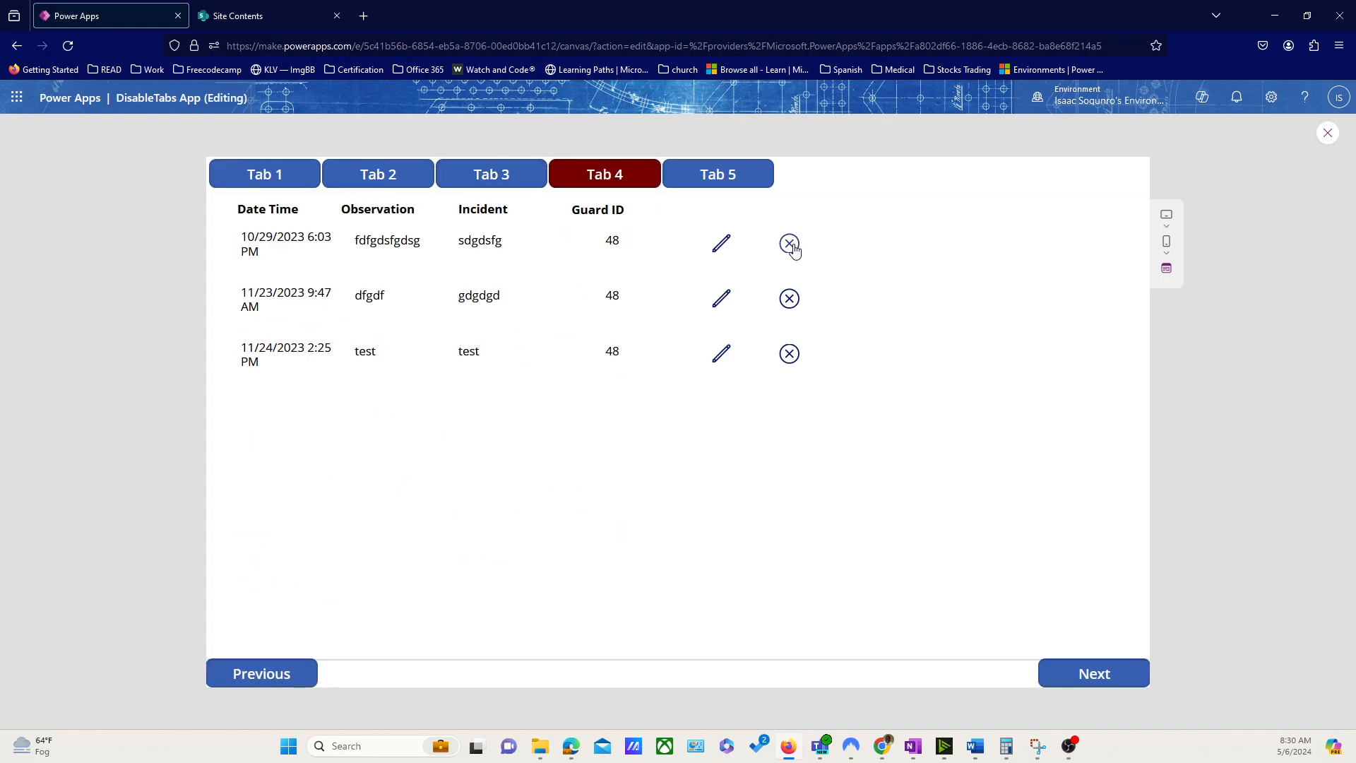
click(506, 176)
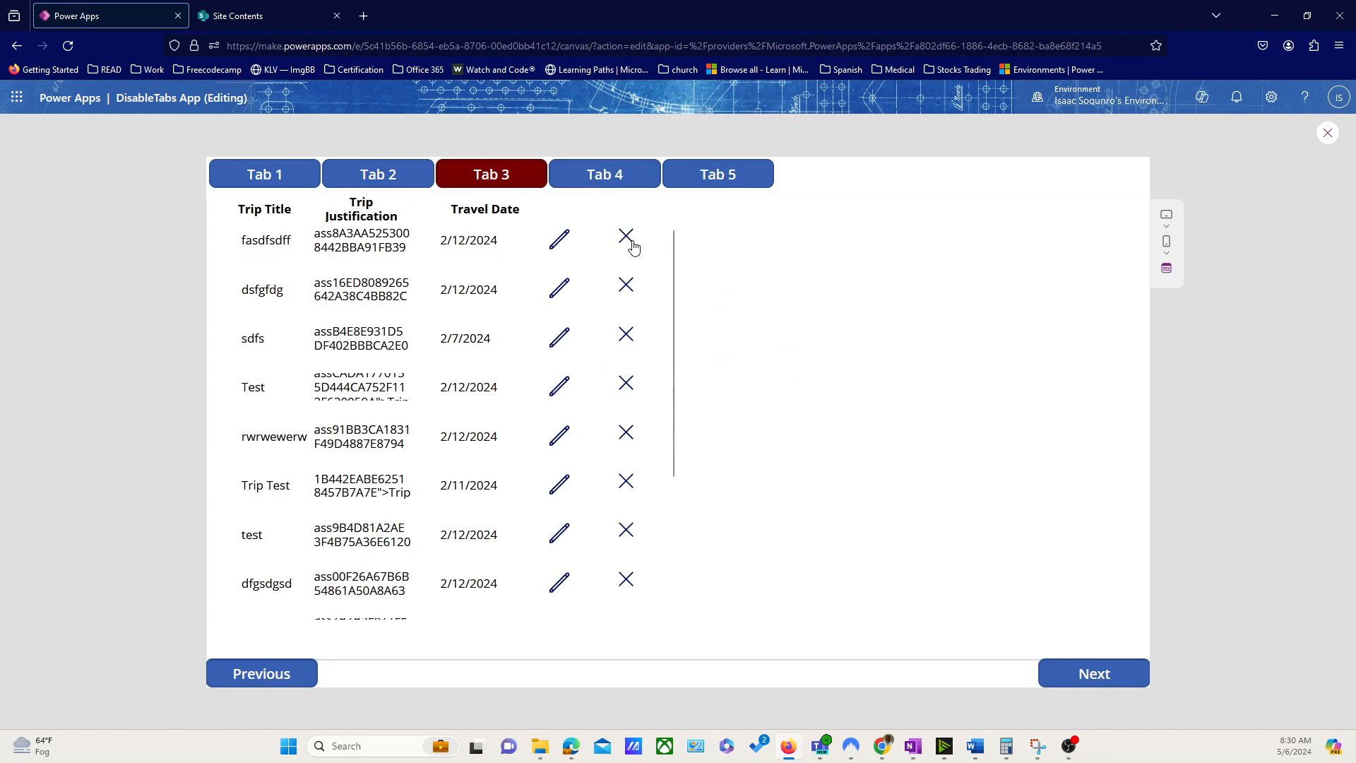
click(295, 182)
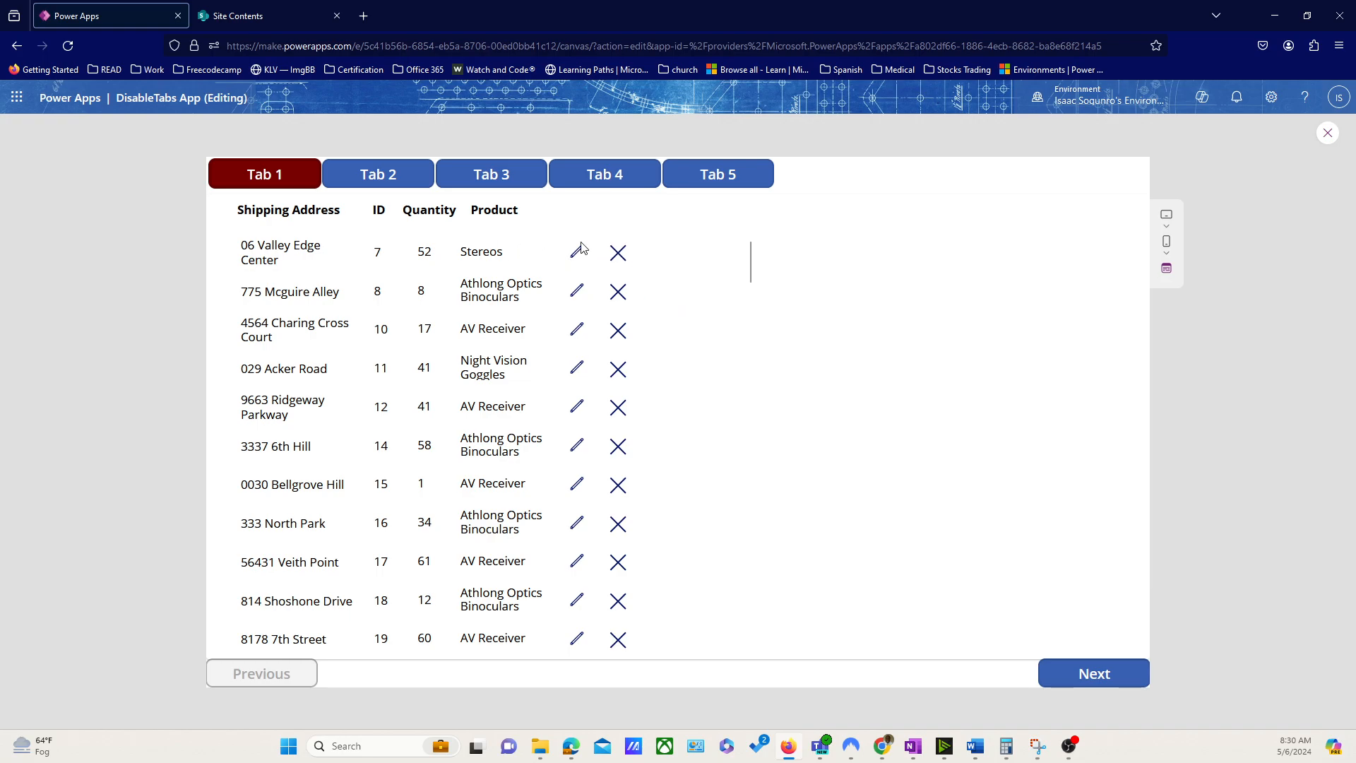
click(497, 185)
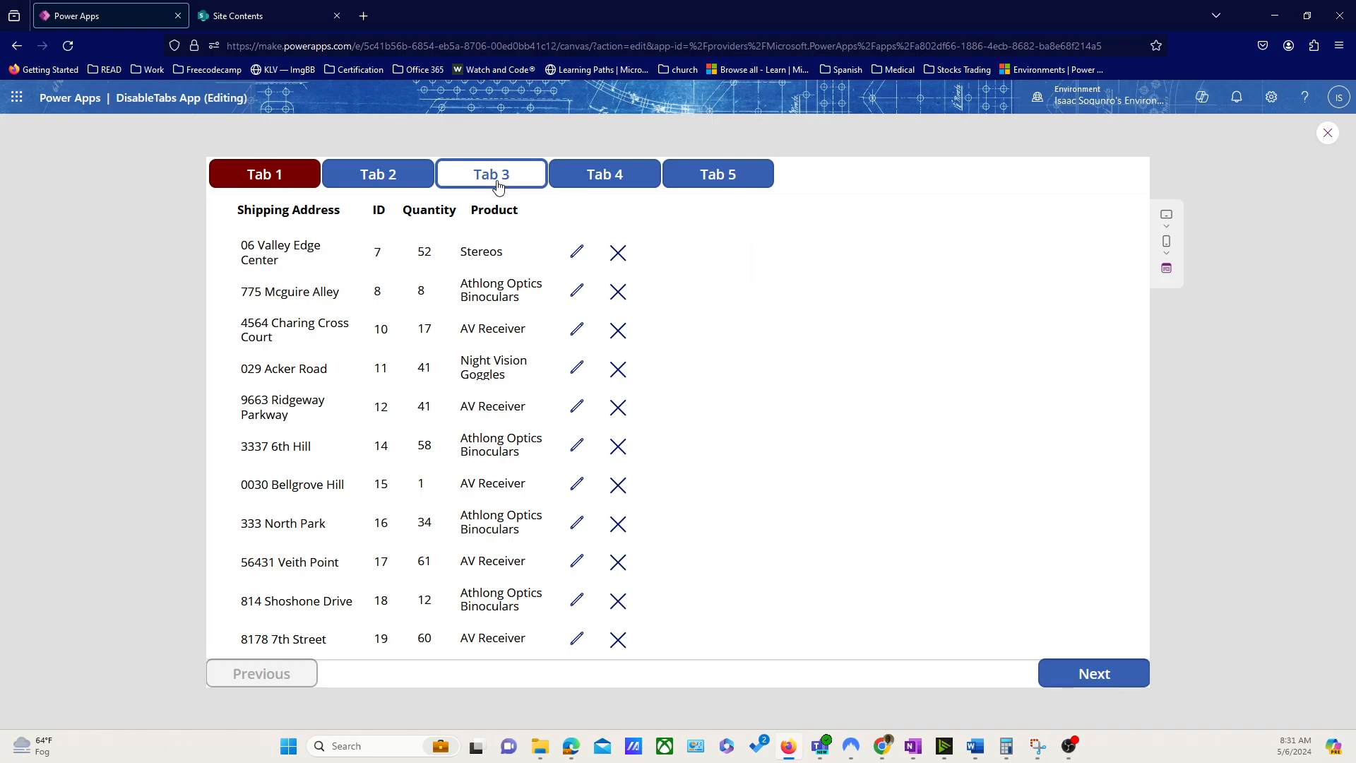
click(628, 178)
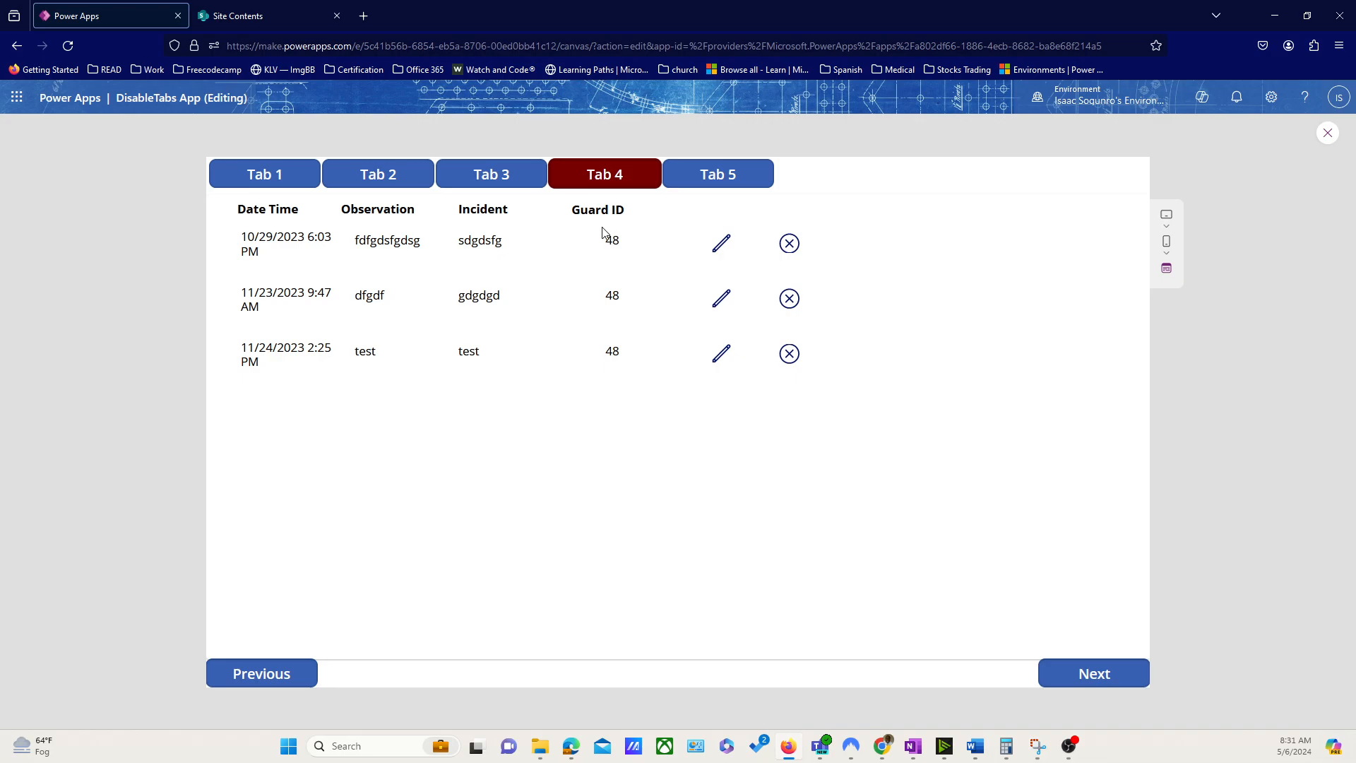
click(276, 174)
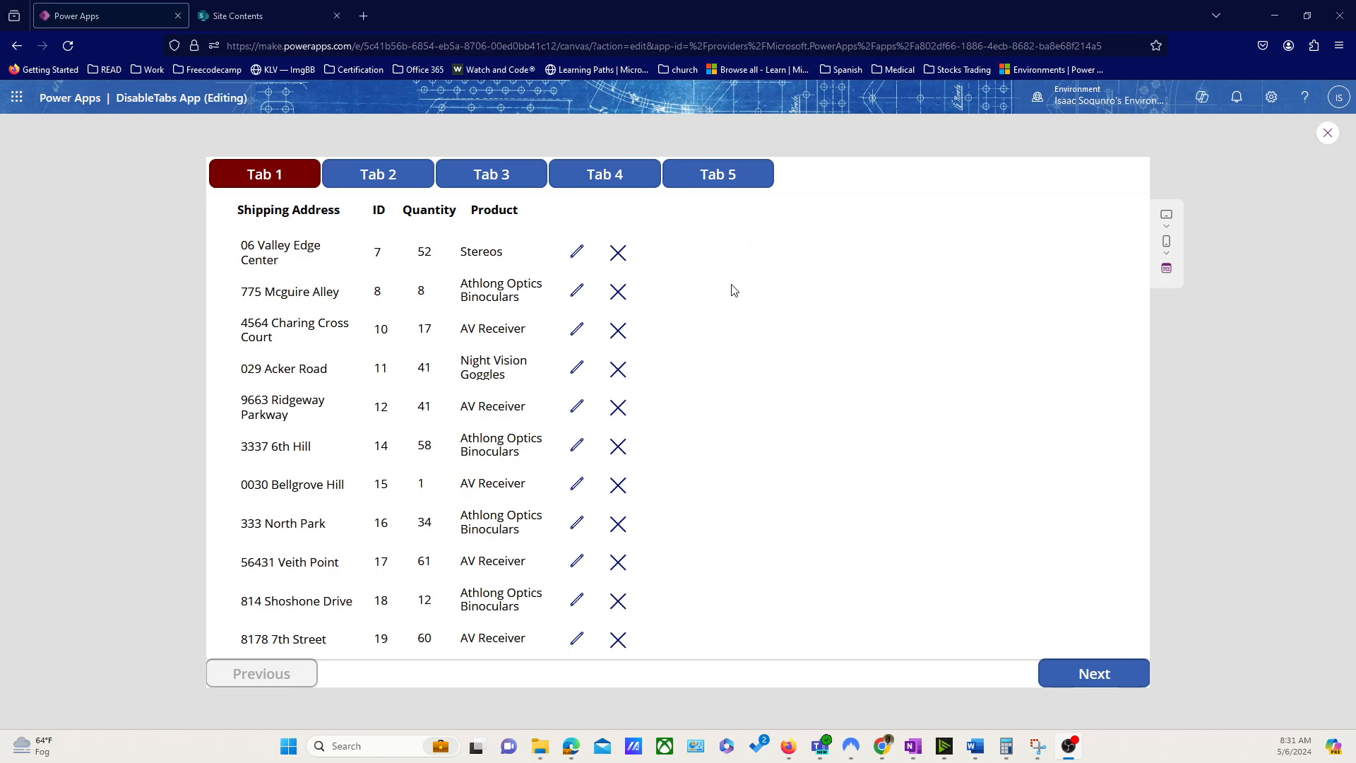
click(1329, 134)
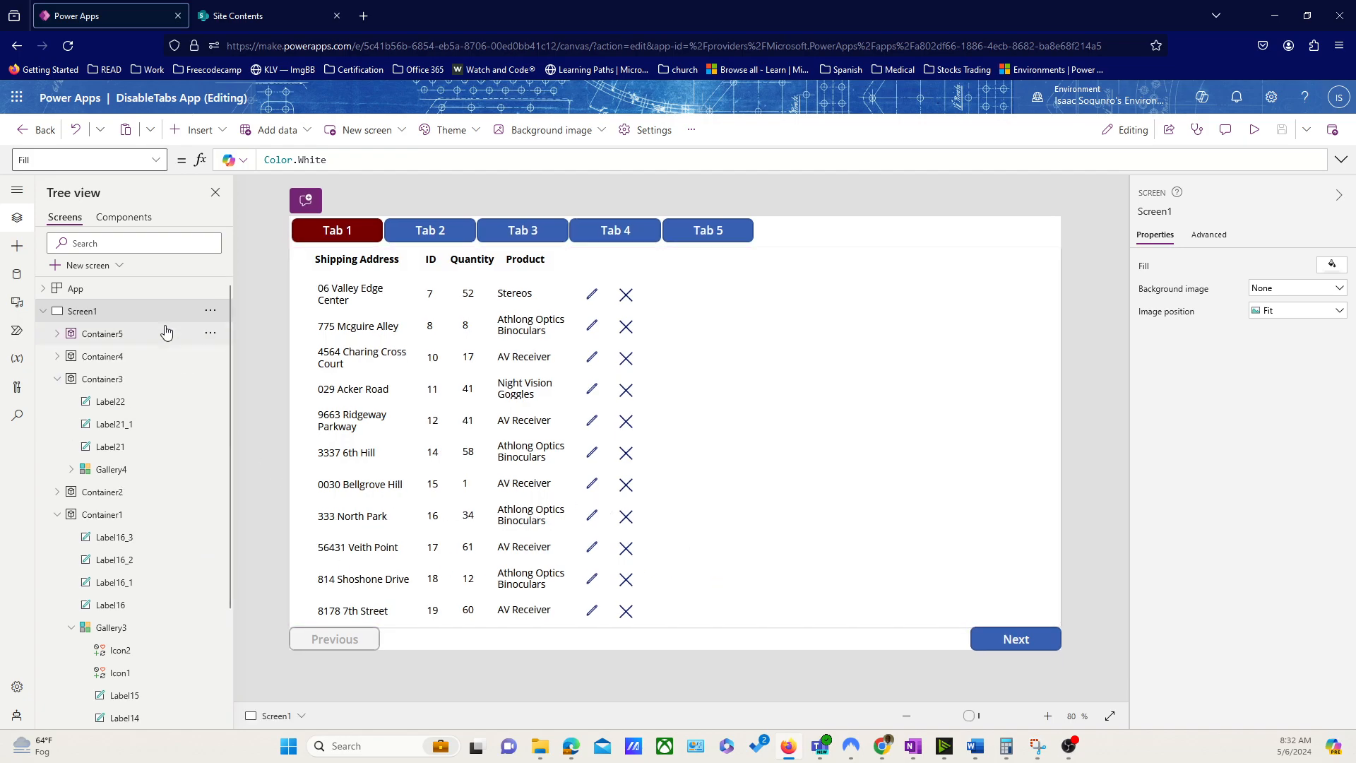
Examine the dialogBox component's elements: the No and Yes buttons, the text label, the trash icon and the red header rectangle
click(123, 218)
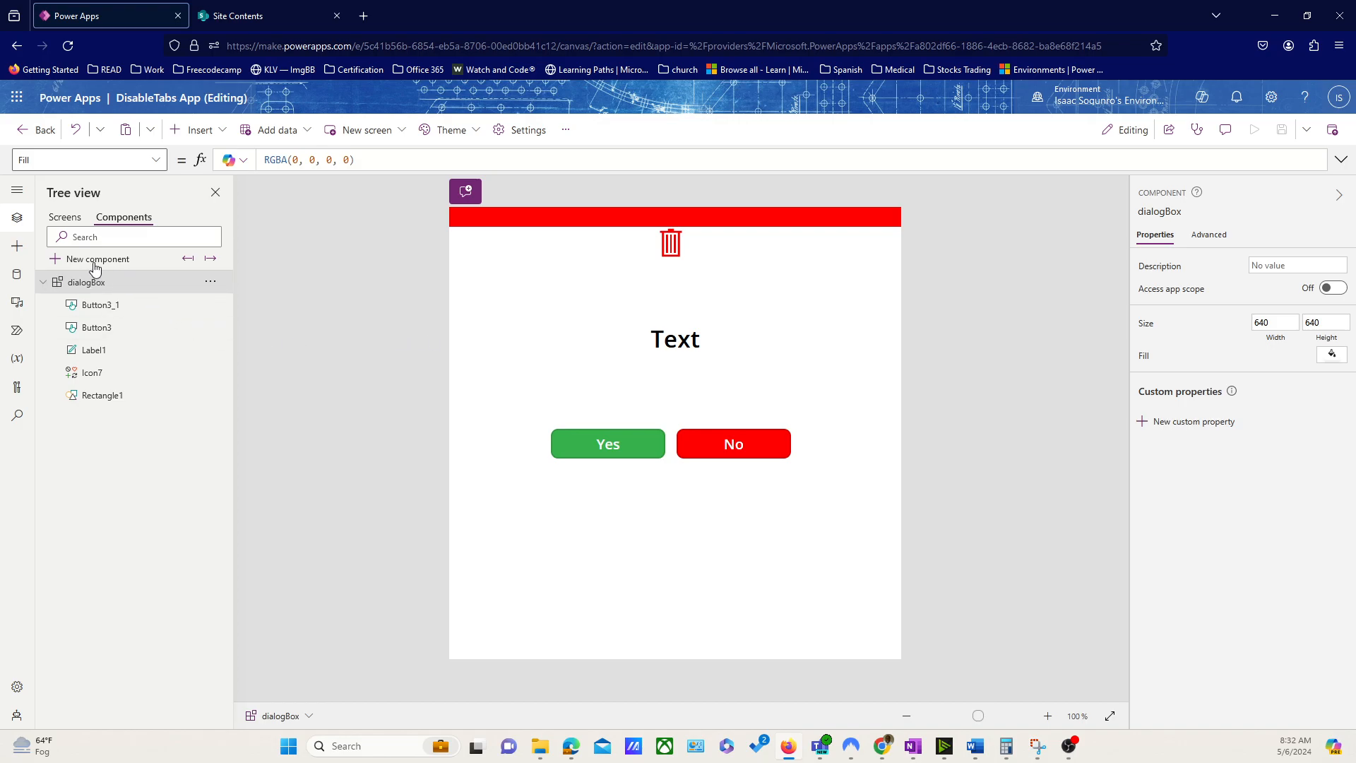
click(104, 309)
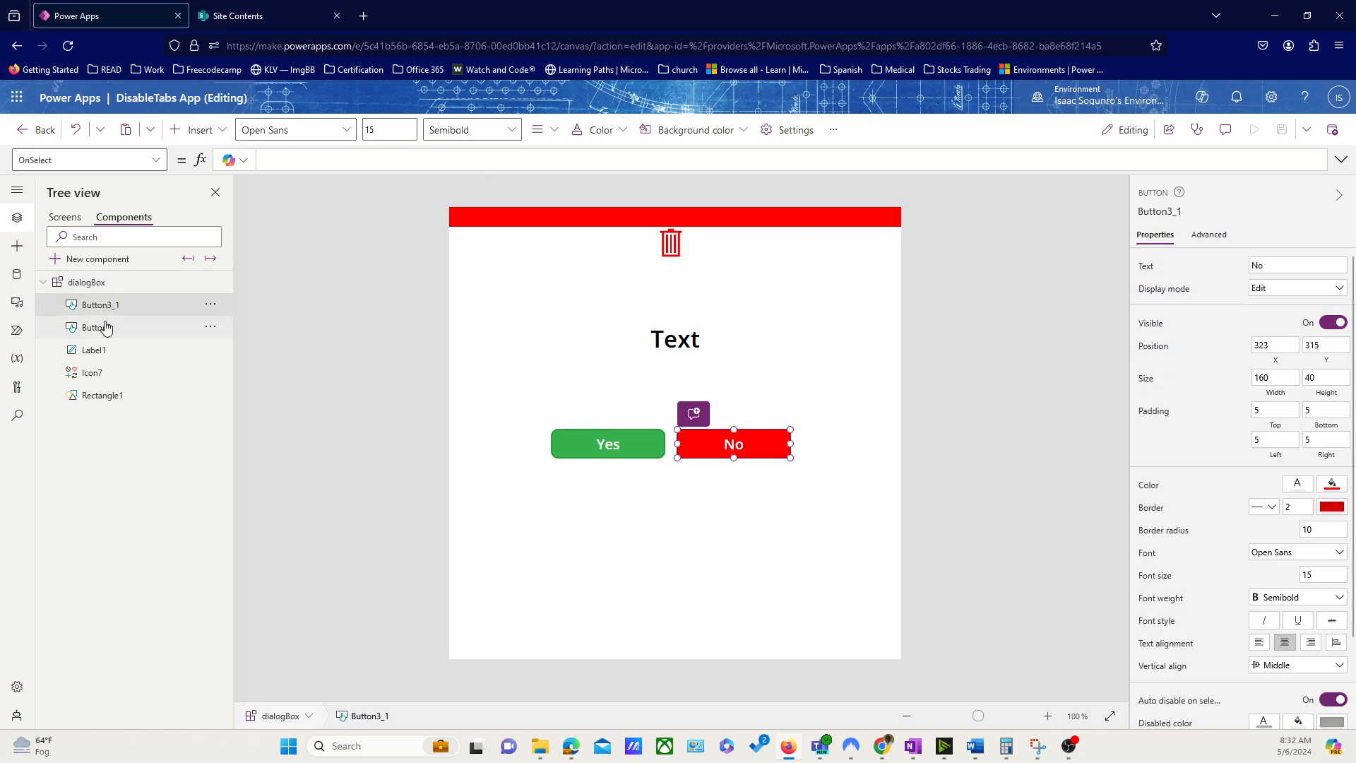
click(100, 328)
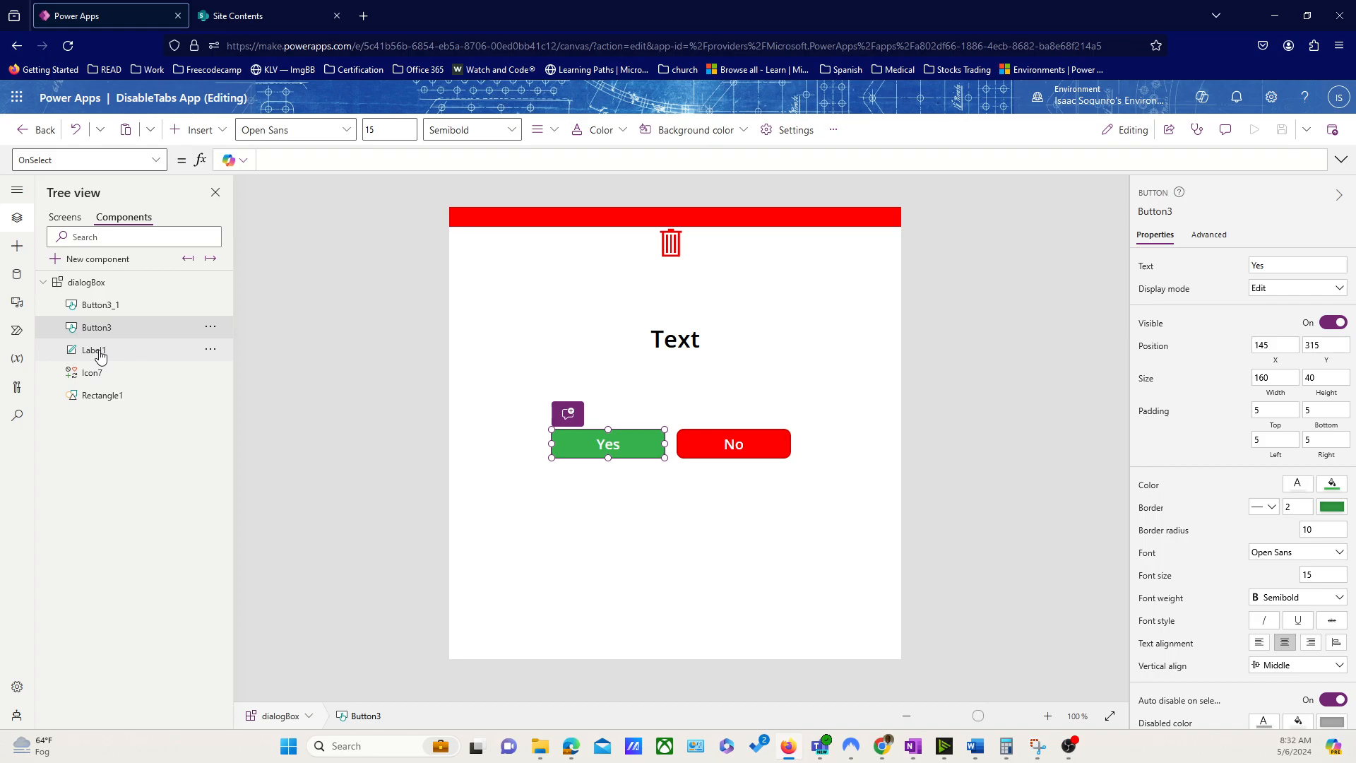
click(100, 352)
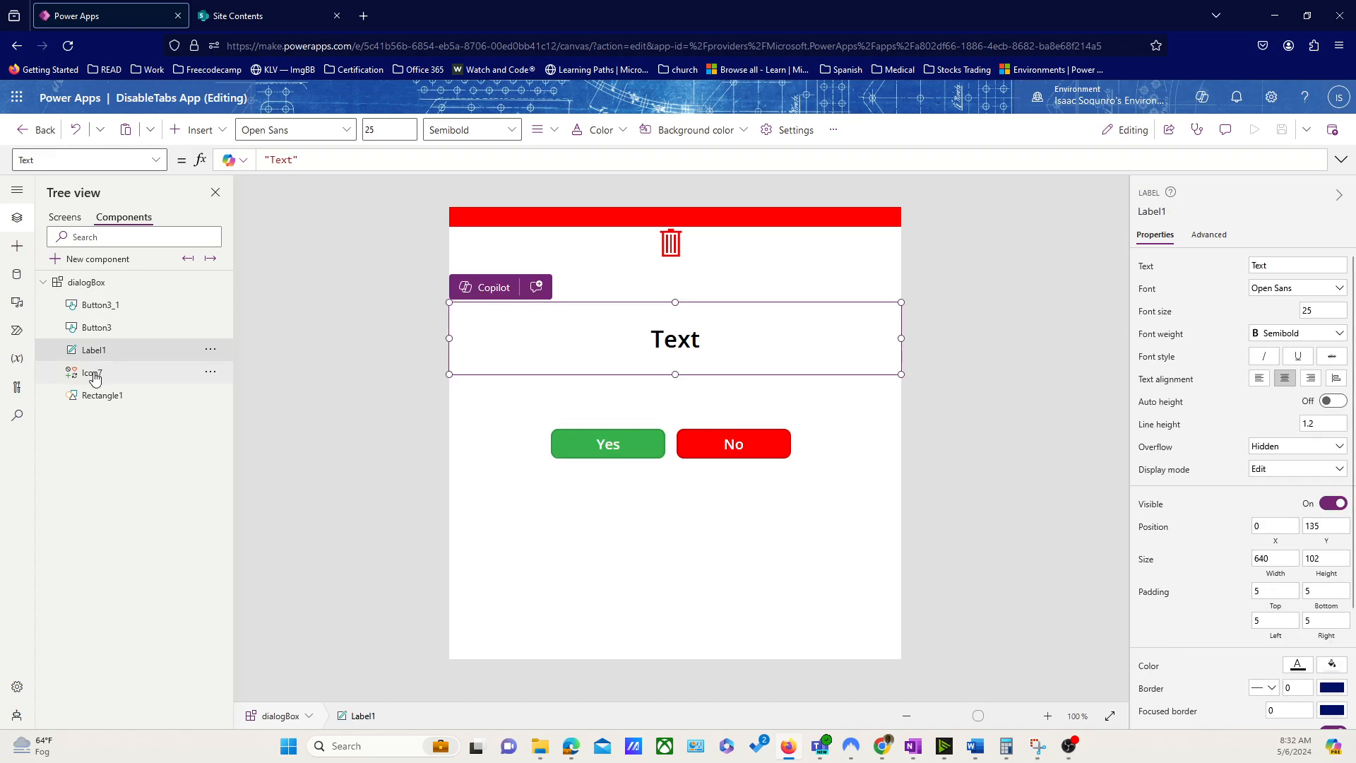
click(90, 373)
click(102, 397)
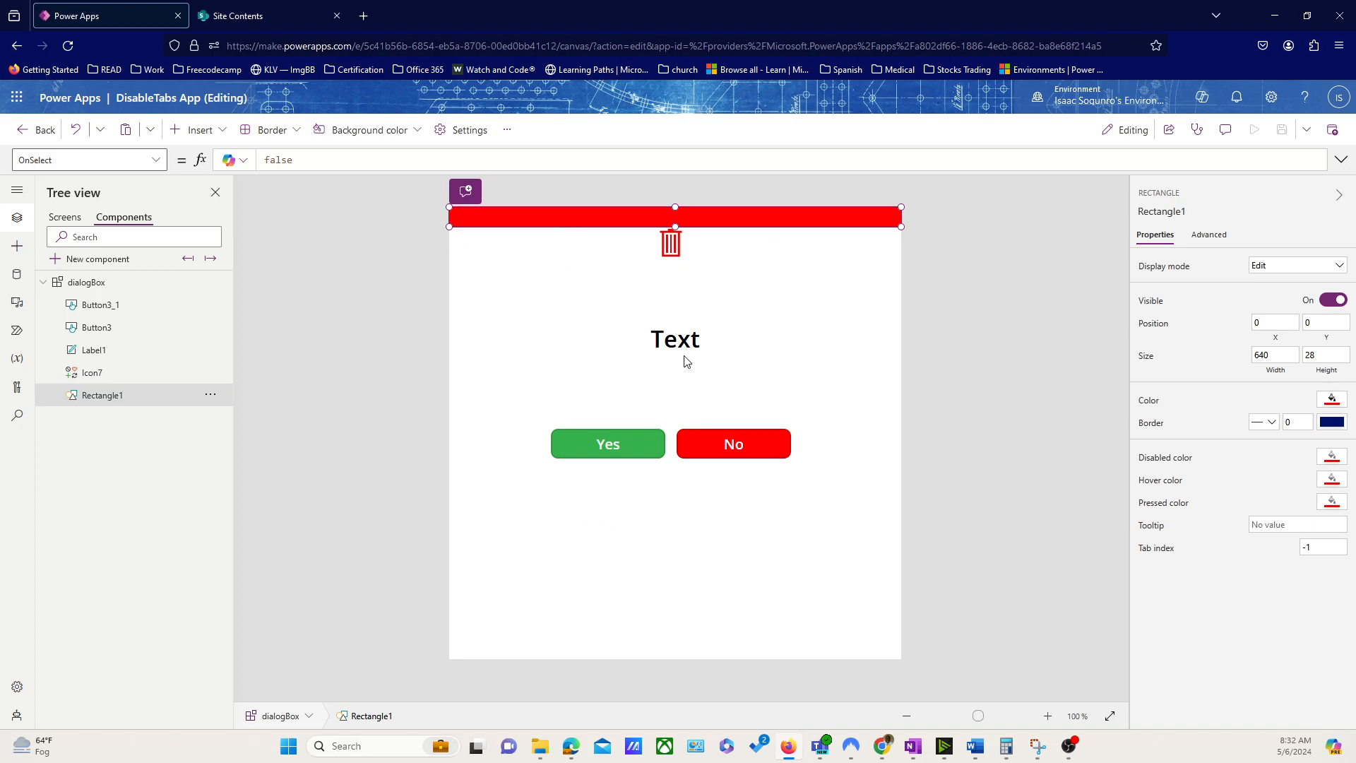
click(1071, 445)
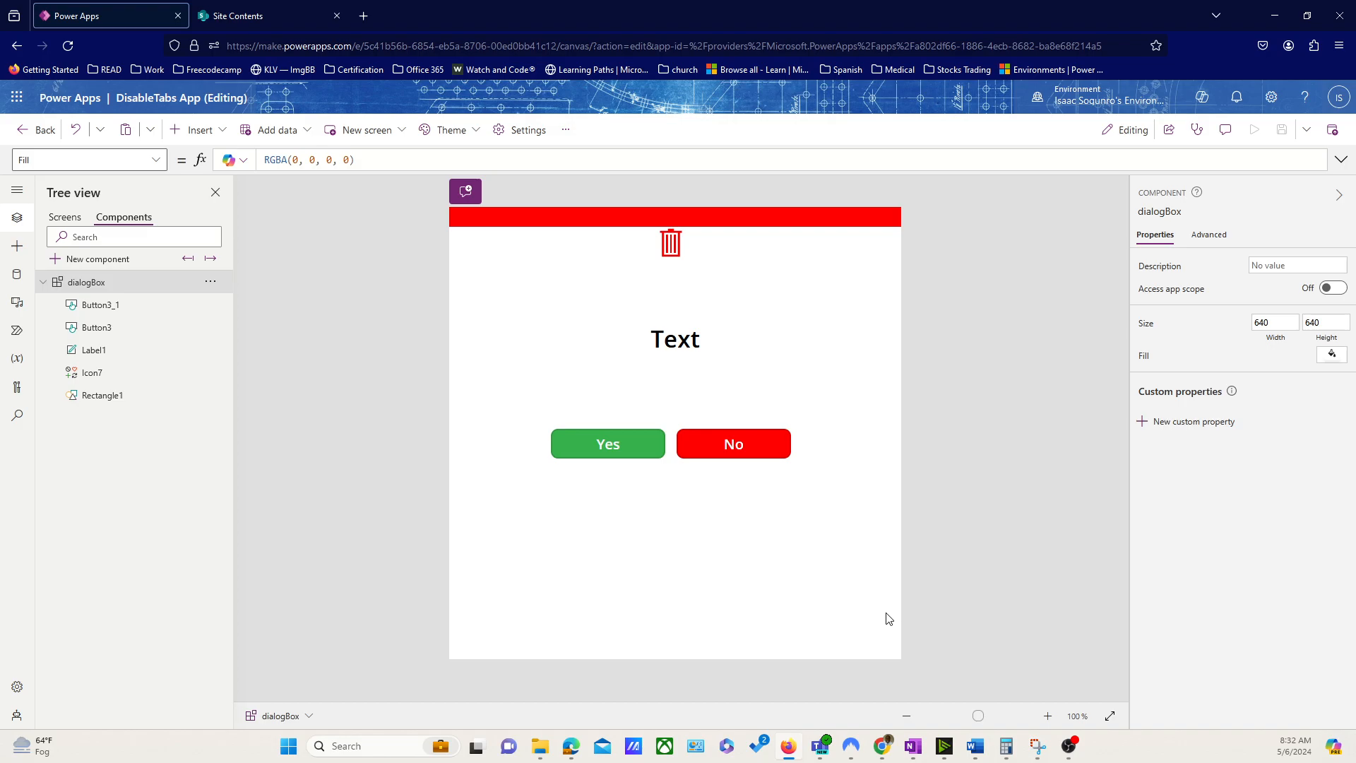
Inspect the property list of the Customer Orders gallery and of the Tab 1 button on Screen1
click(71, 225)
click(450, 371)
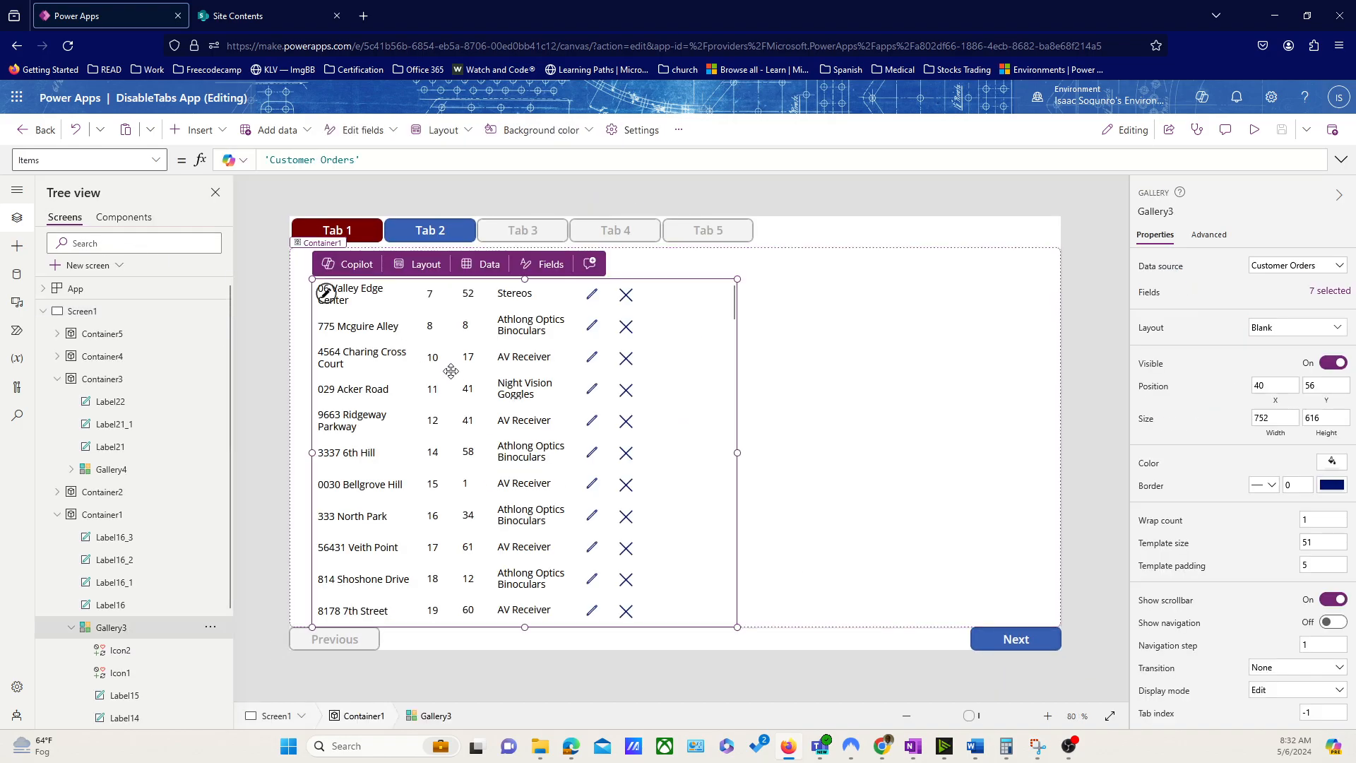
click(157, 161)
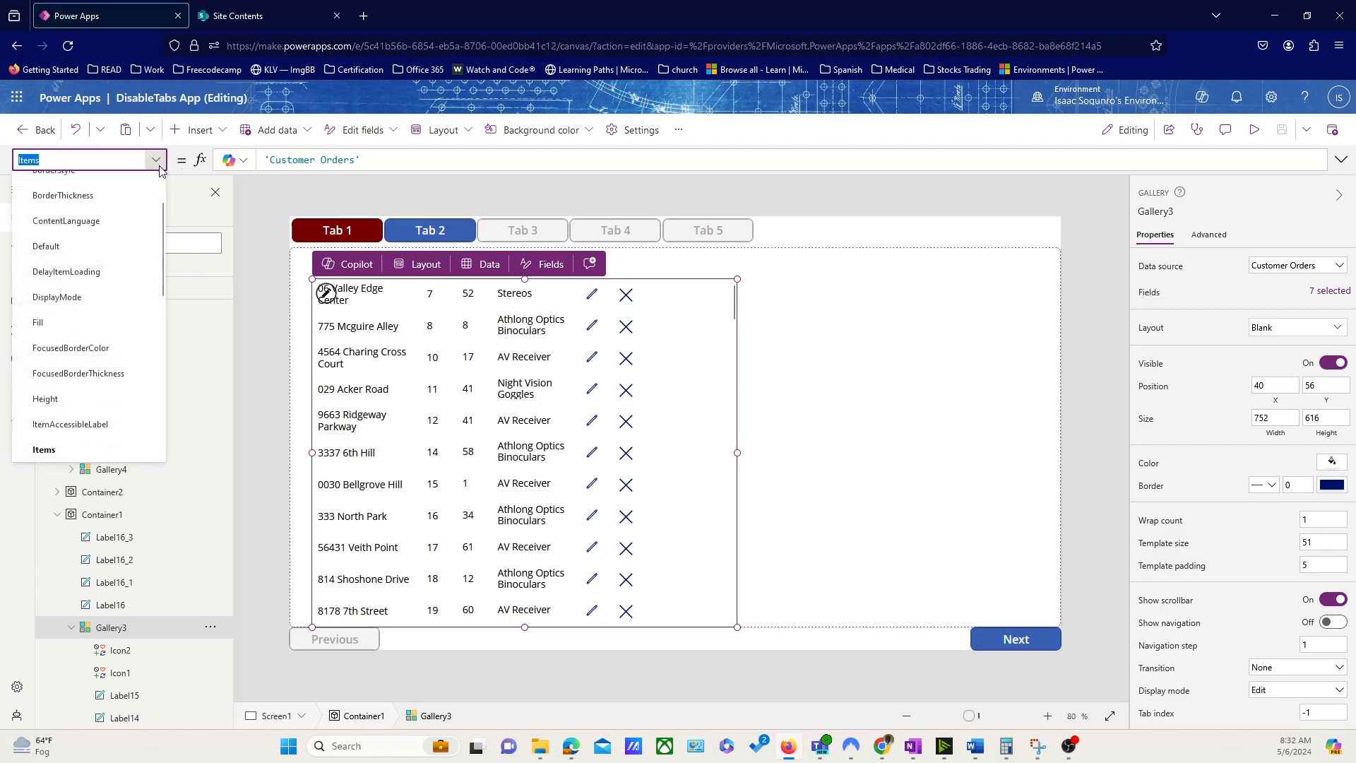
scroll(95, 353, down, 2)
scroll(98, 344, up, 3)
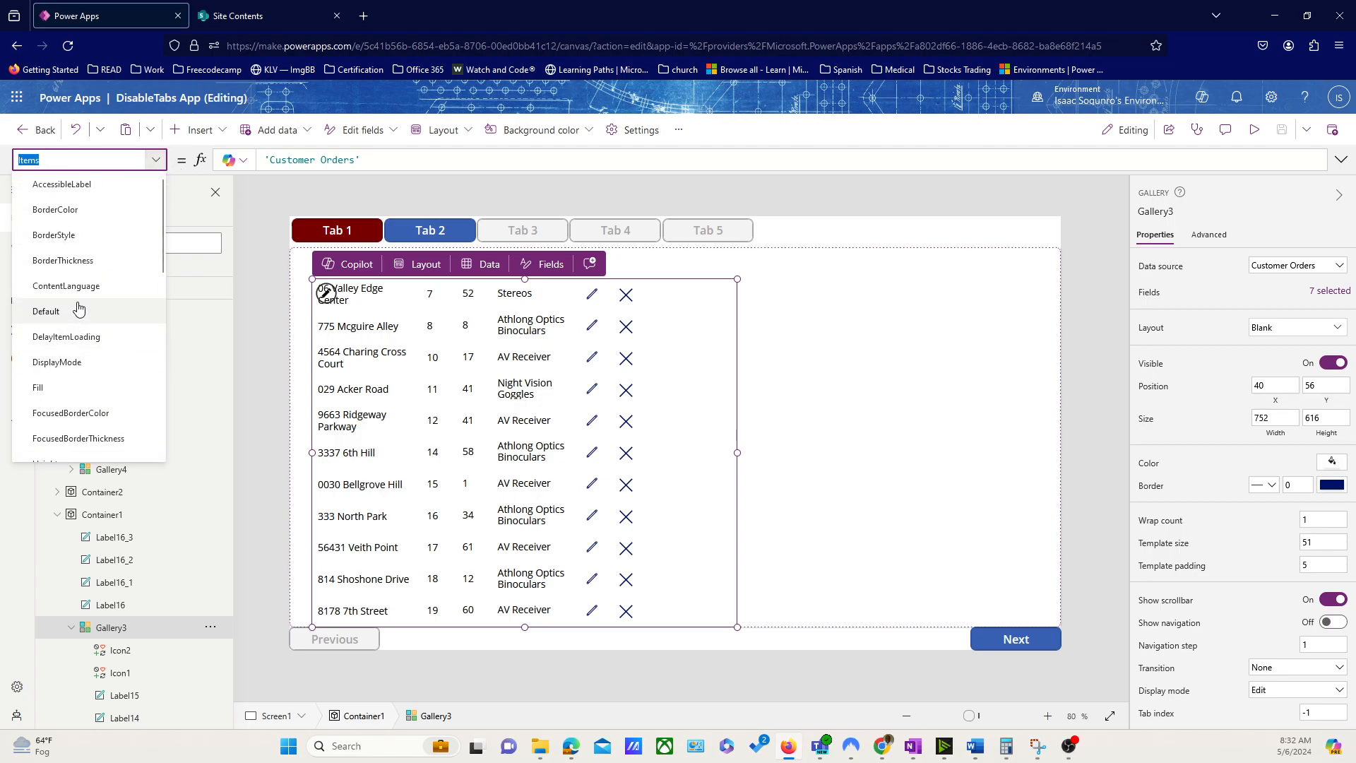
scroll(70, 233, down, 3)
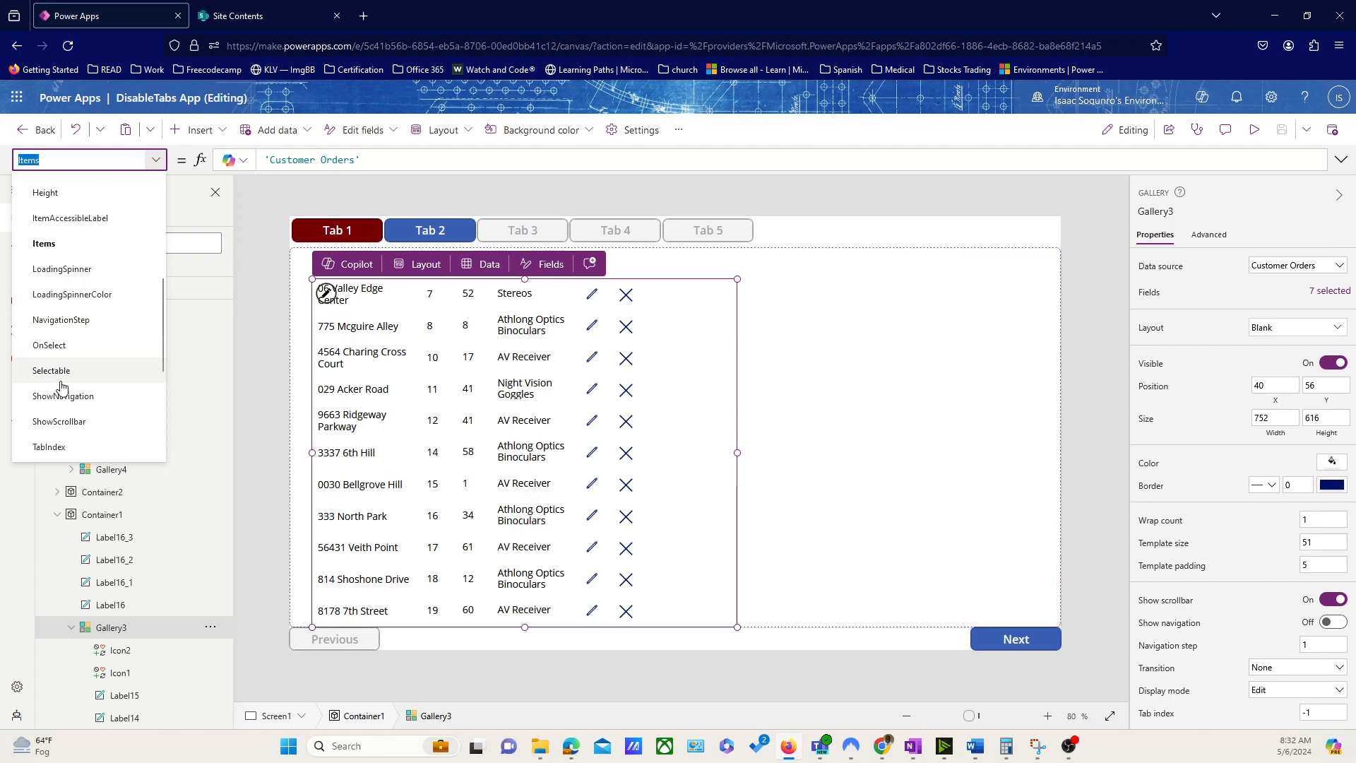
click(327, 225)
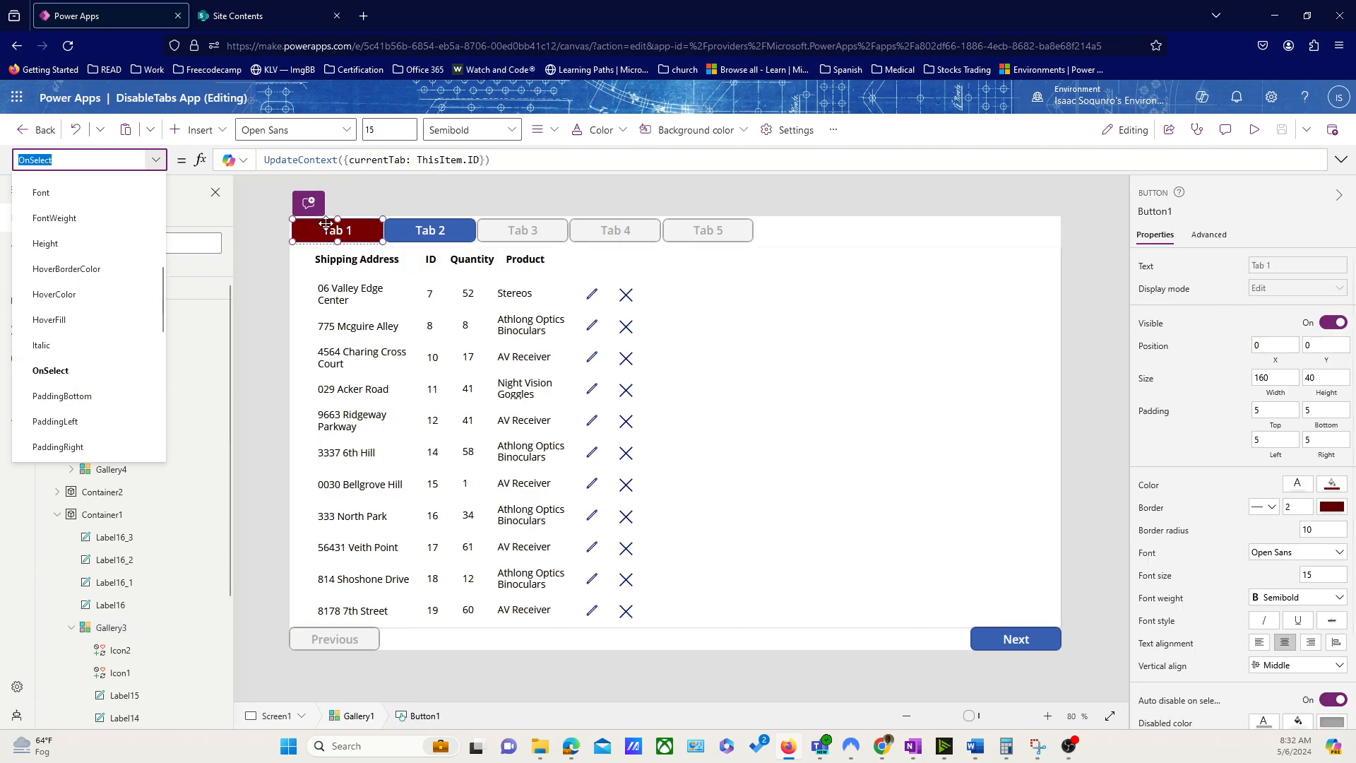
click(257, 297)
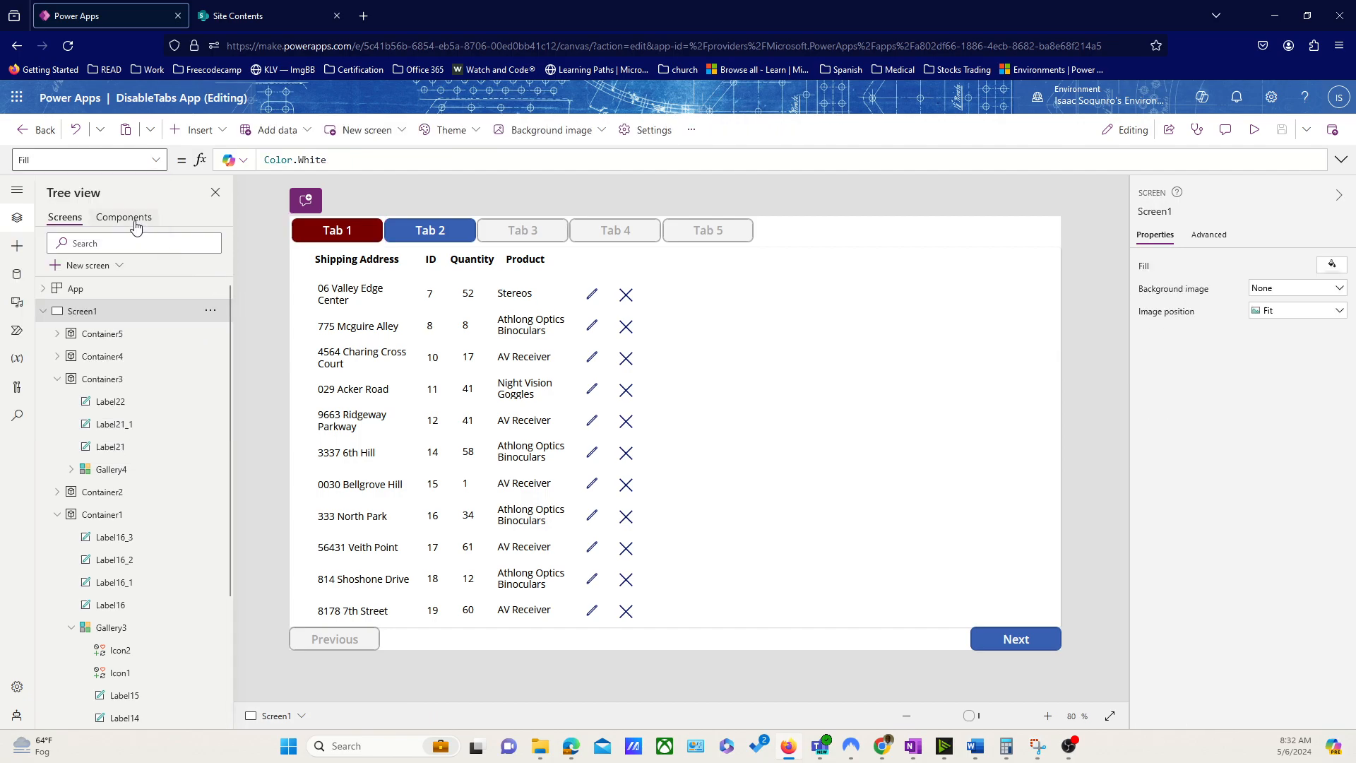
Return to the dialogBox component, check its message label and reselect the component itself
click(124, 217)
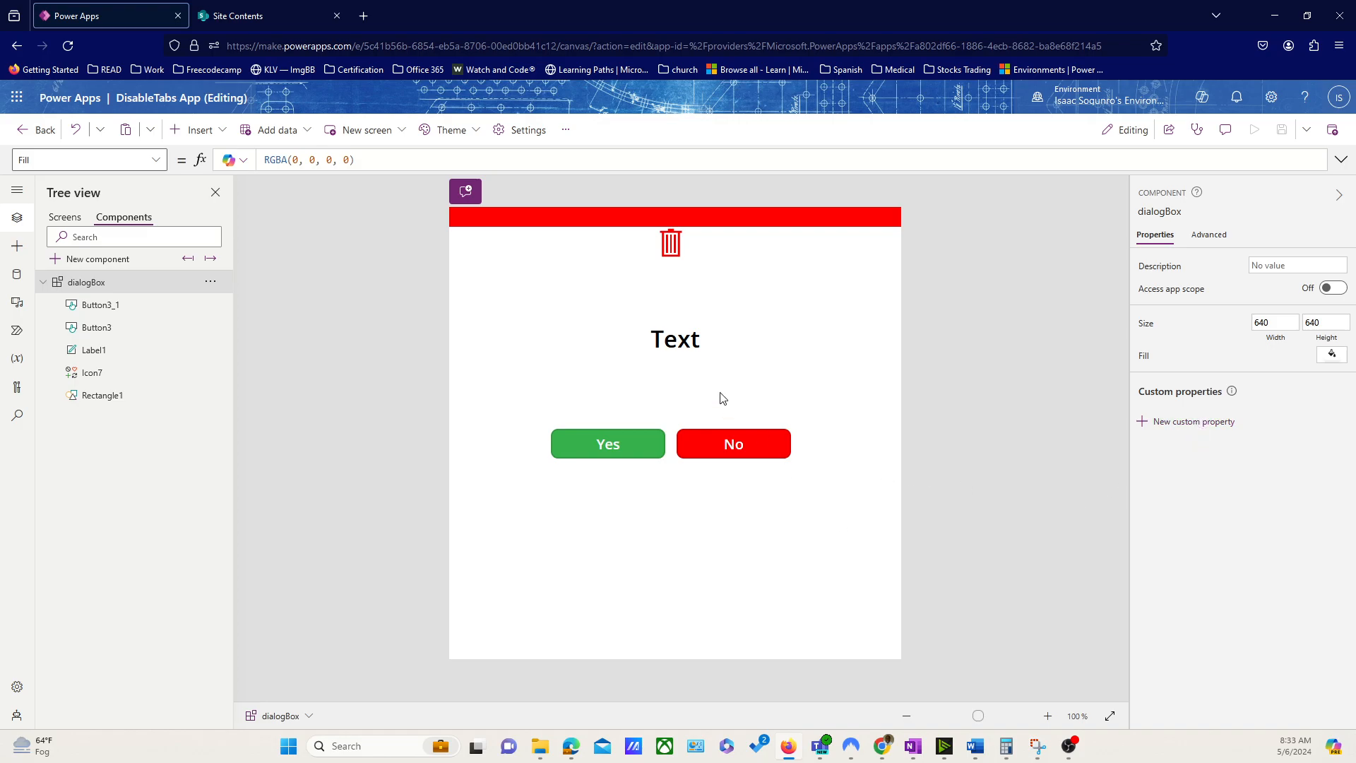
click(657, 350)
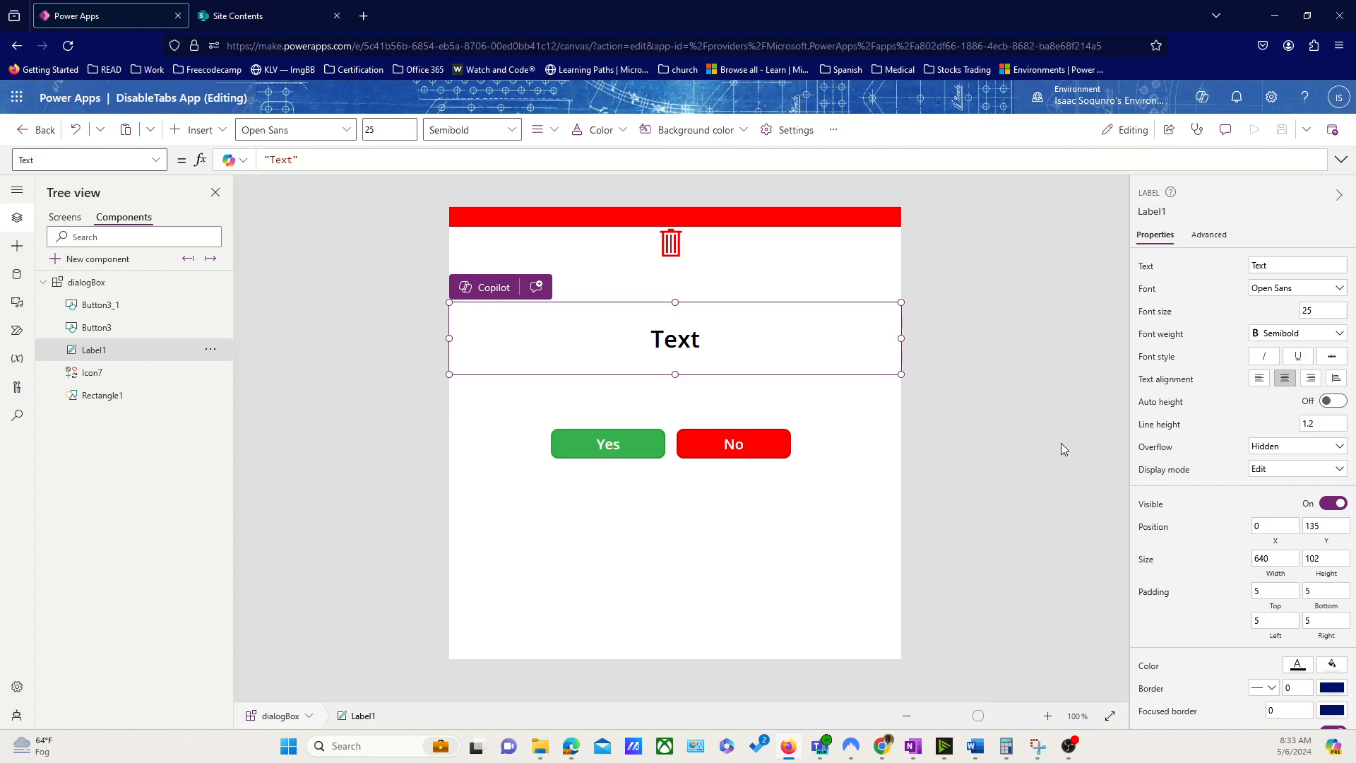
click(867, 581)
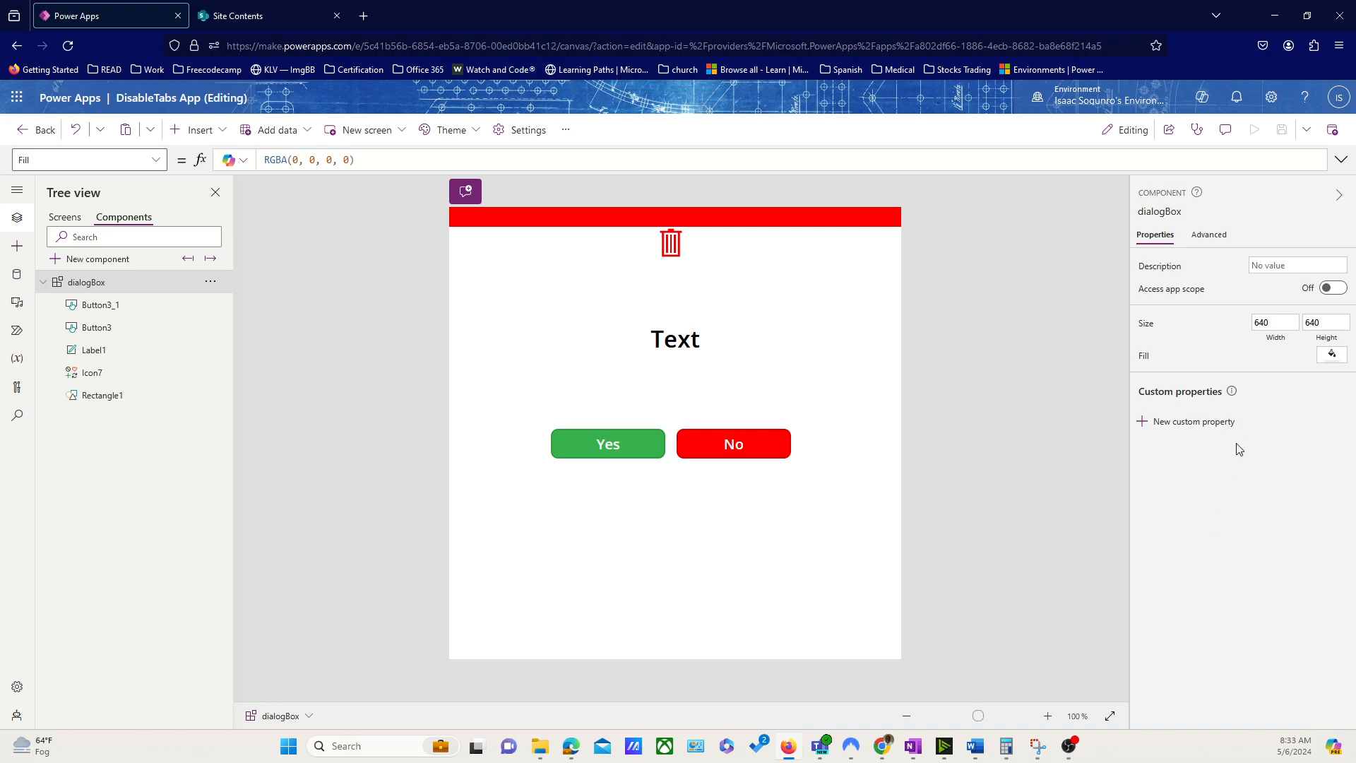
click(1198, 423)
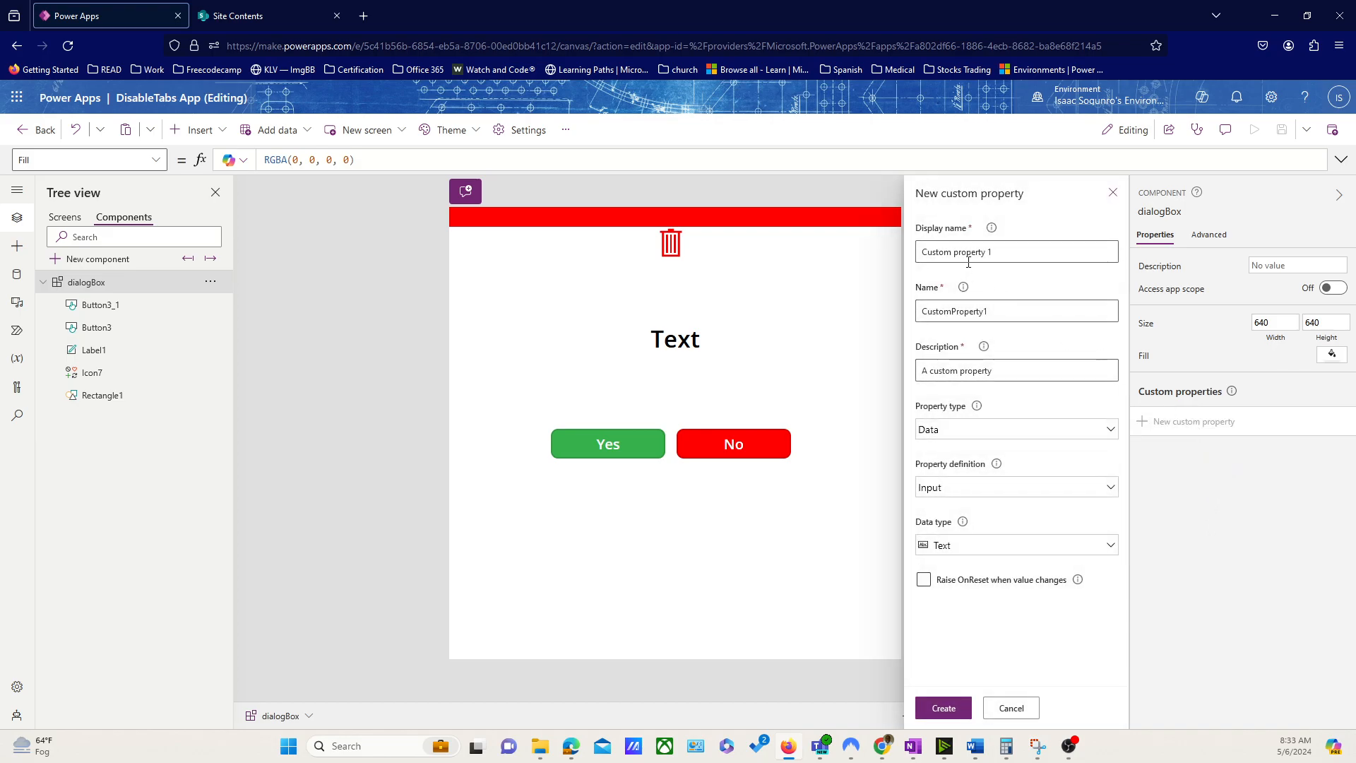
triple_click(965, 254)
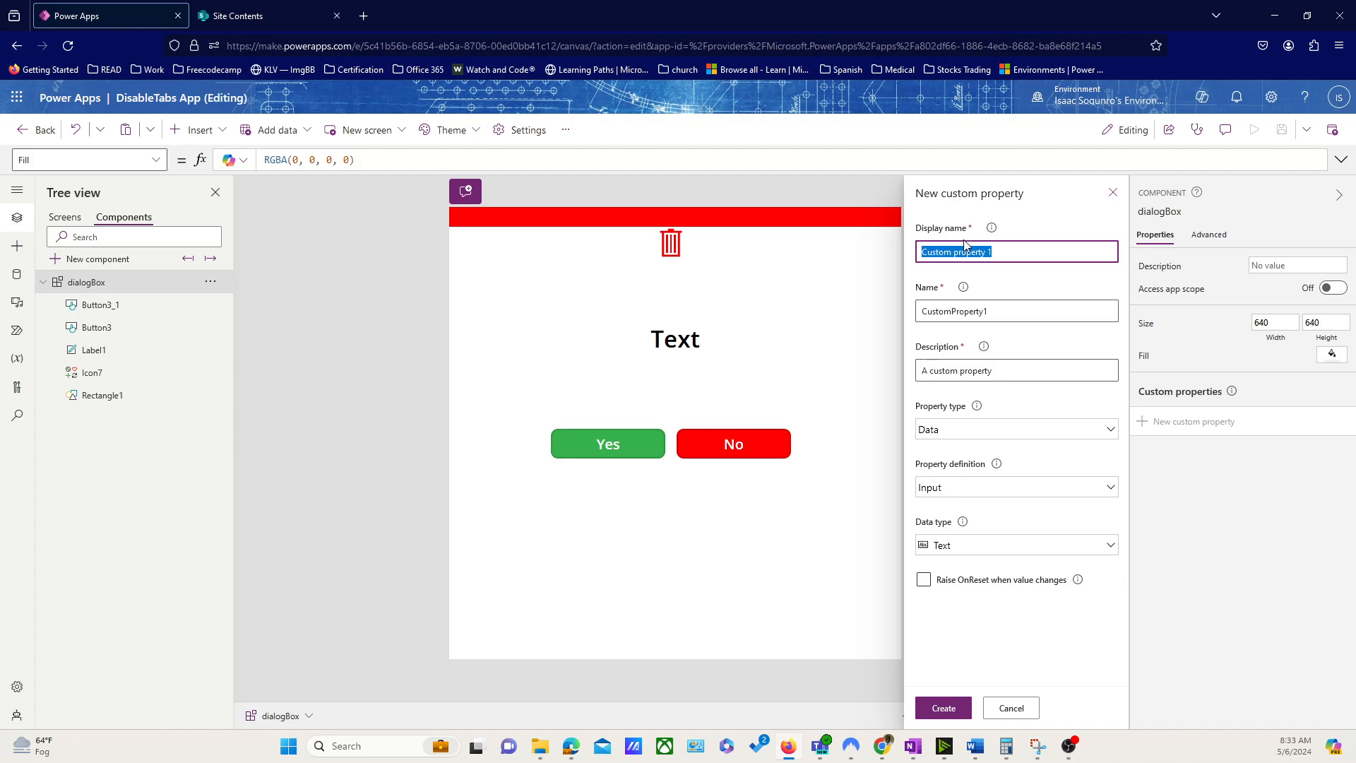
text(tx)
key(BackSpace)
text(d)
click(1059, 396)
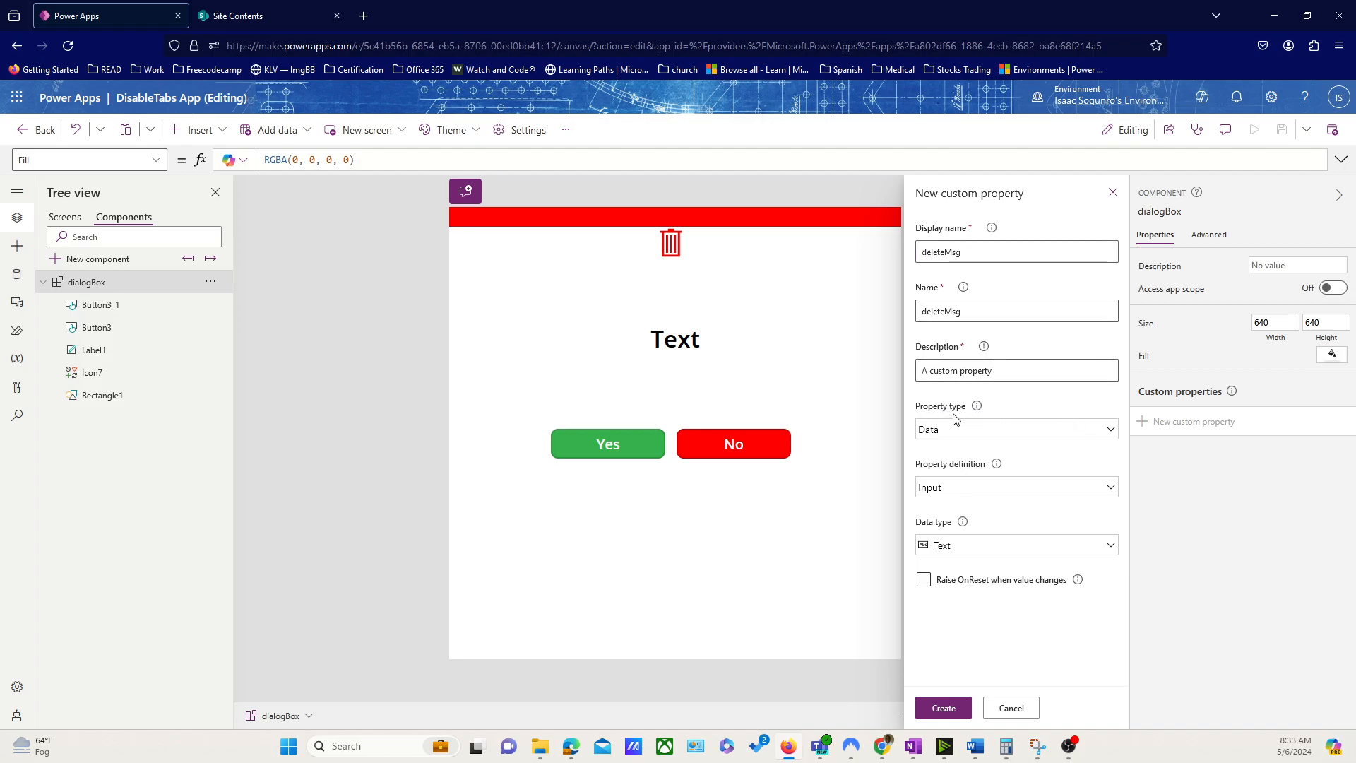
click(985, 430)
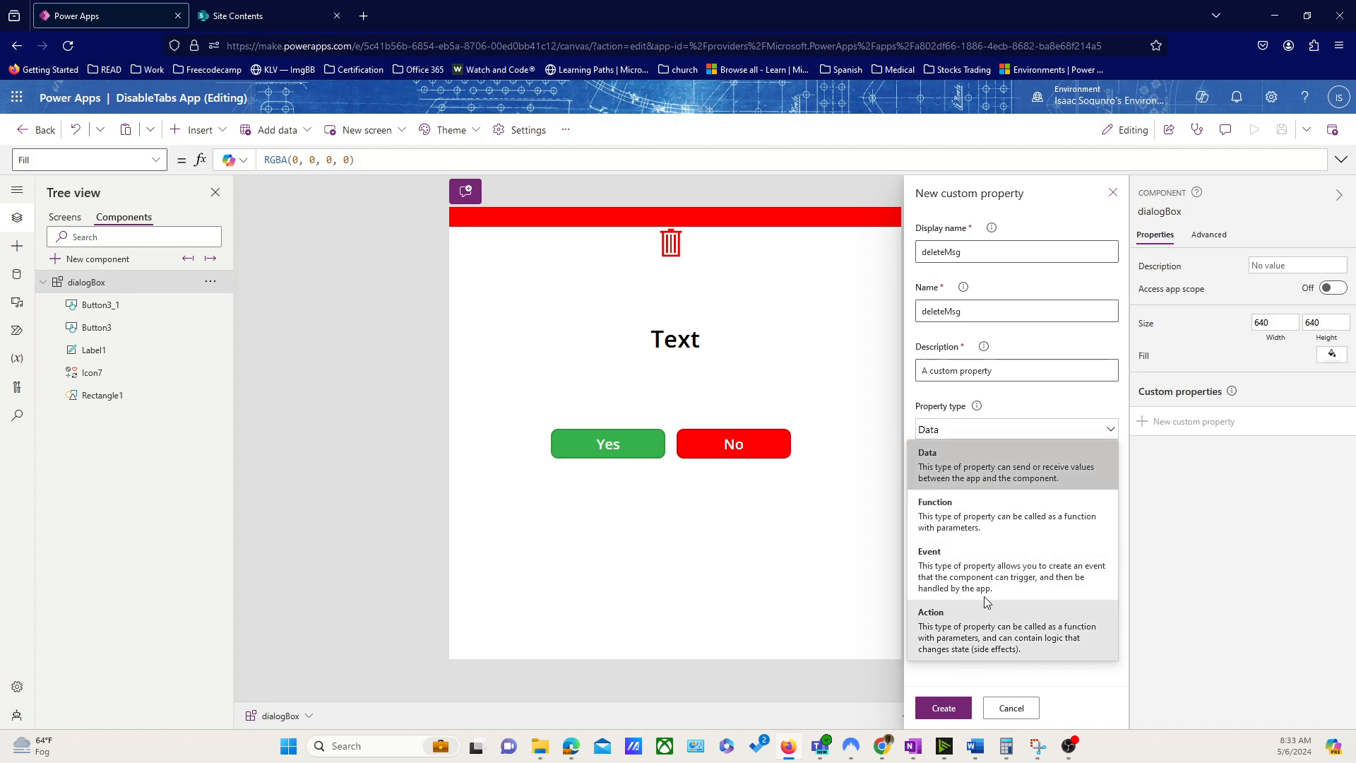
click(968, 480)
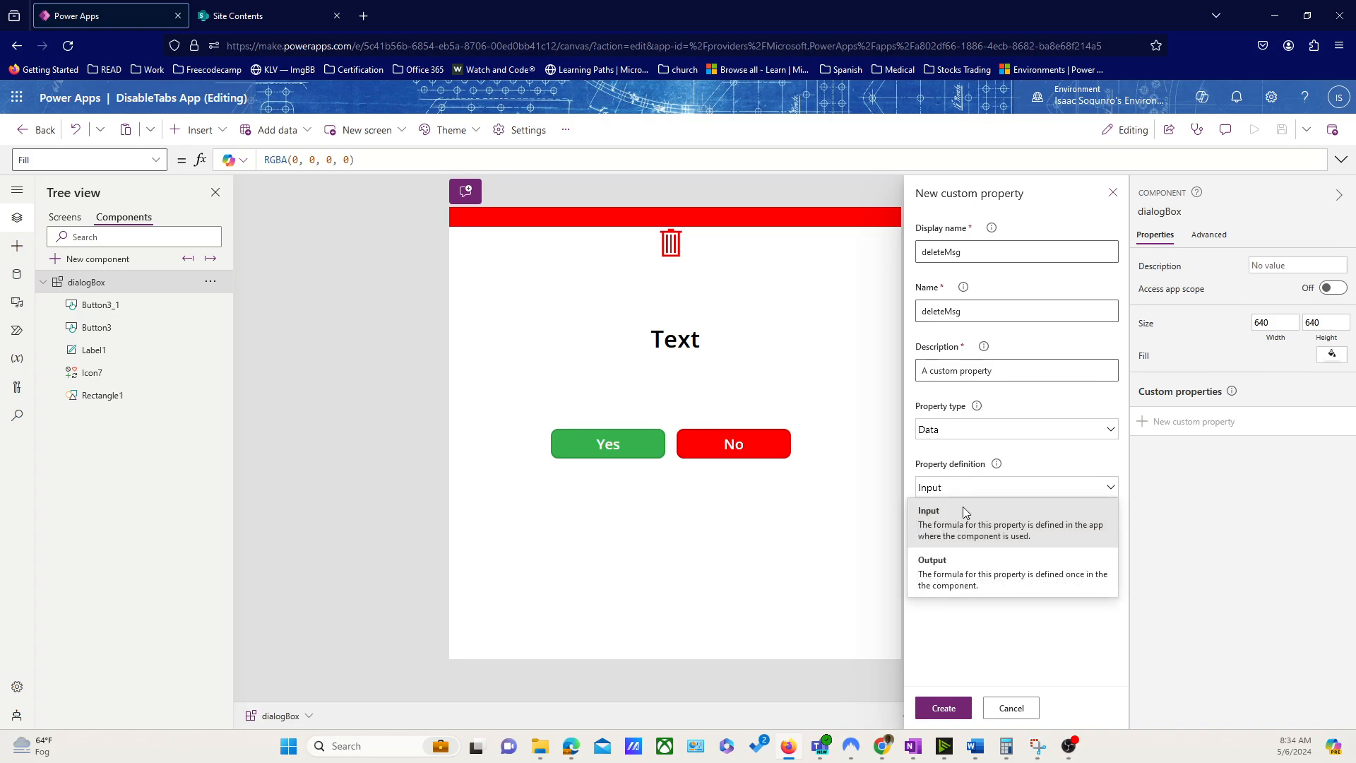
click(975, 511)
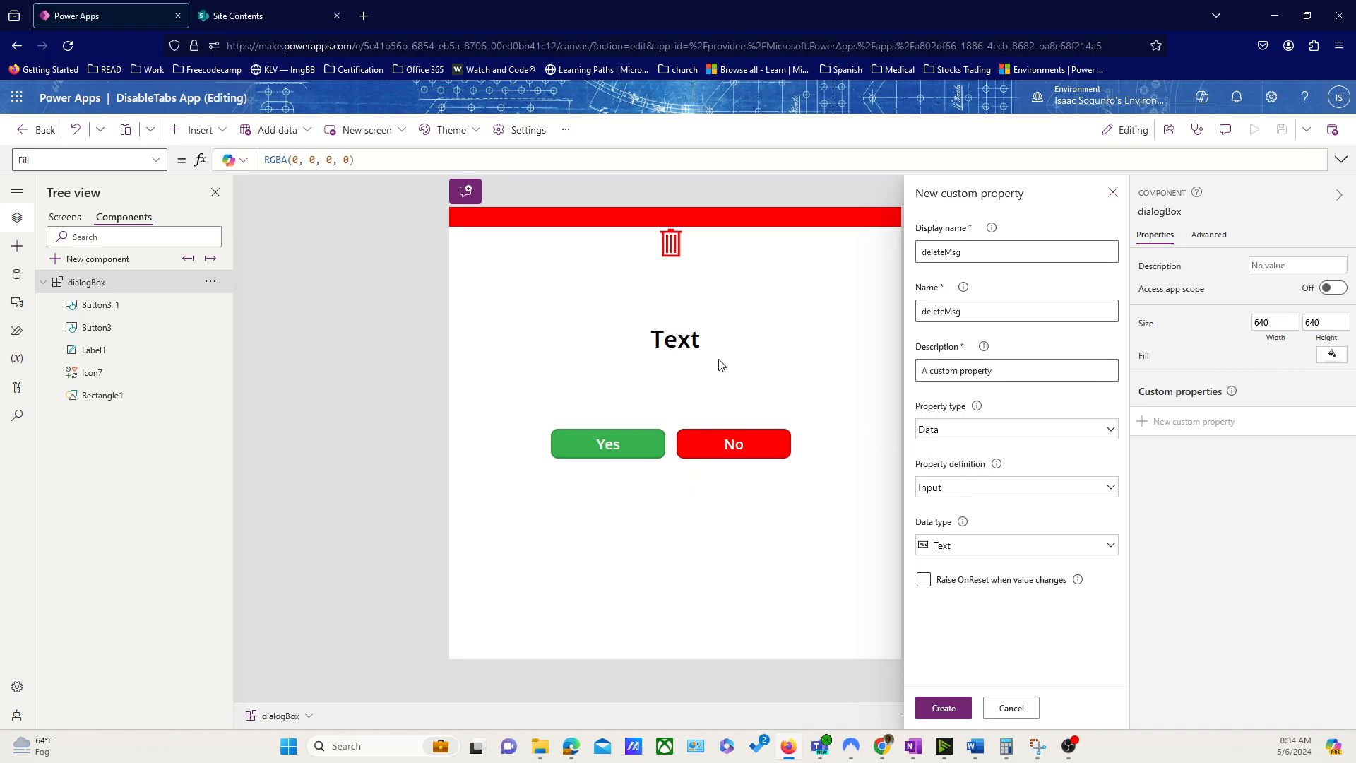
click(703, 347)
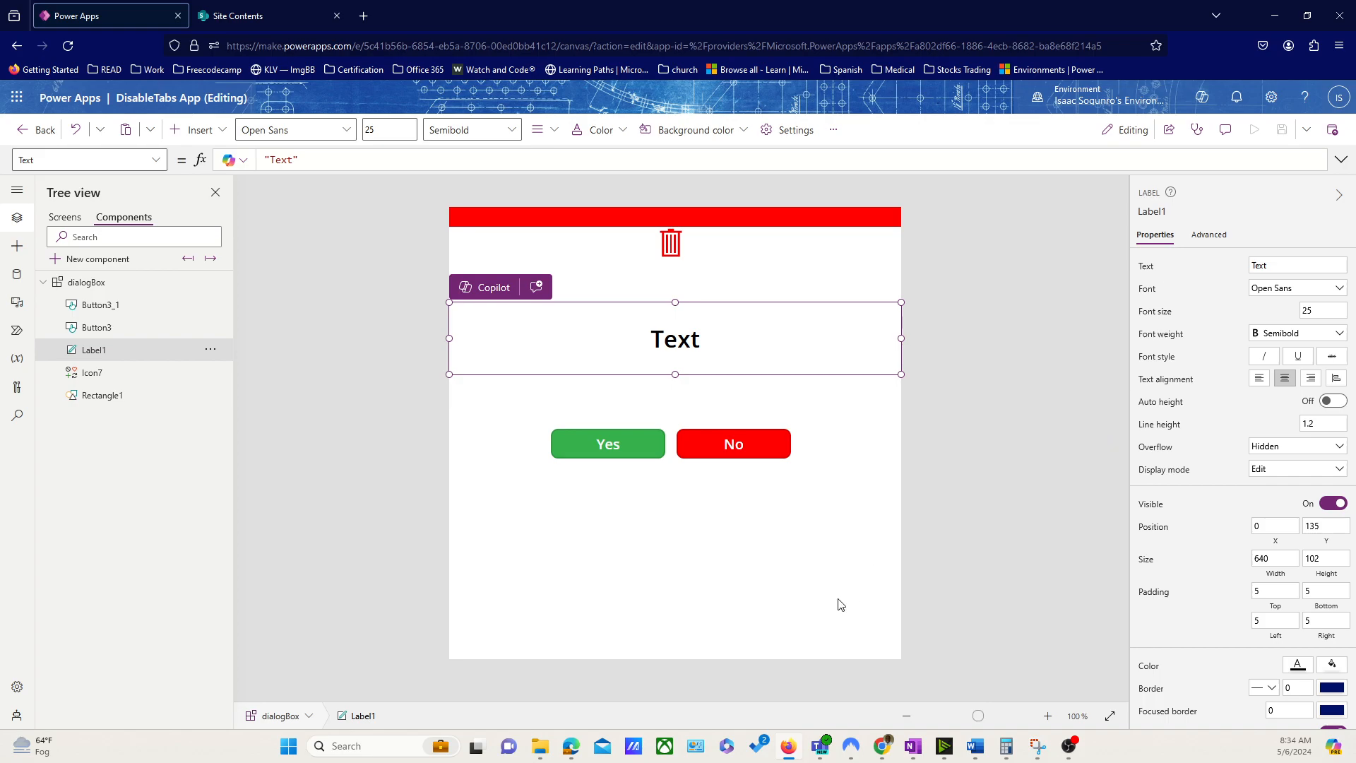
click(951, 591)
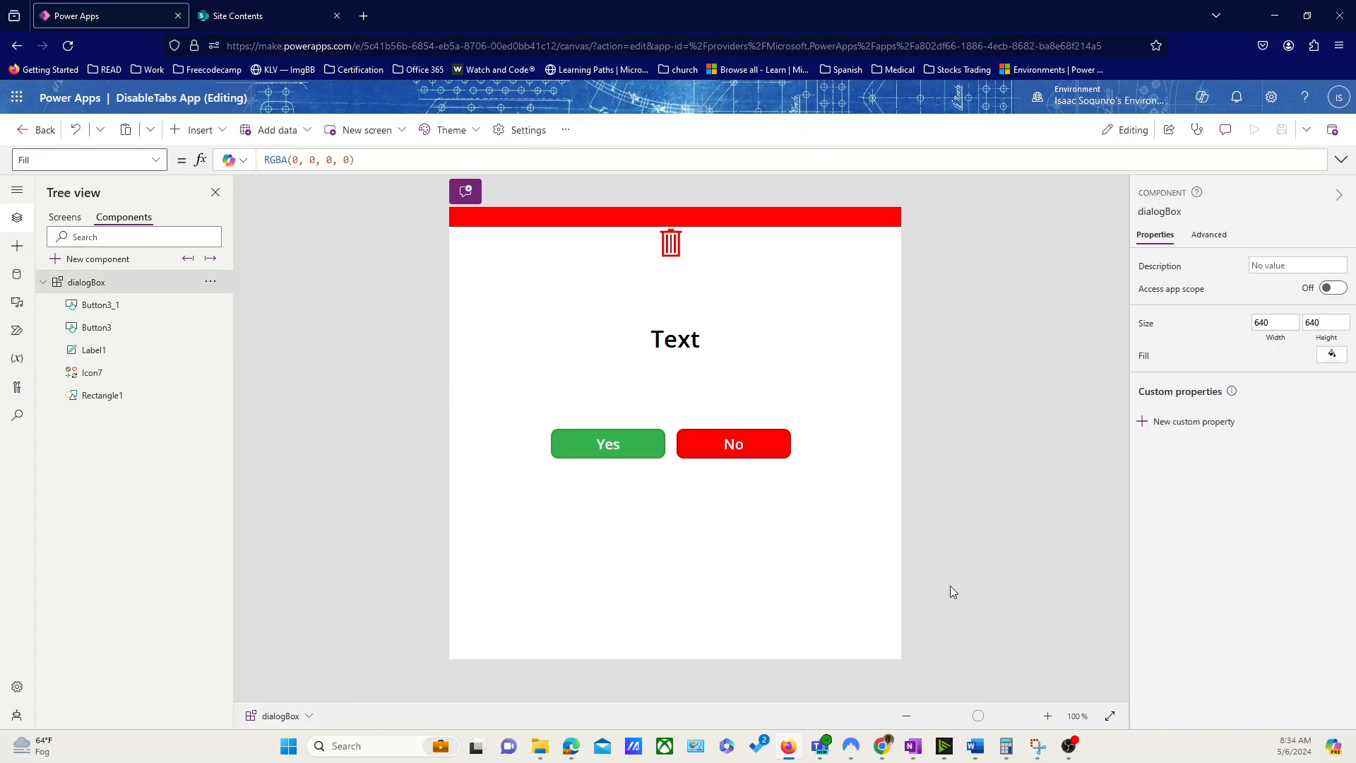
Create a custom property named deleteMsg on the dialogBox component, as a Data input property of type Text
click(1178, 423)
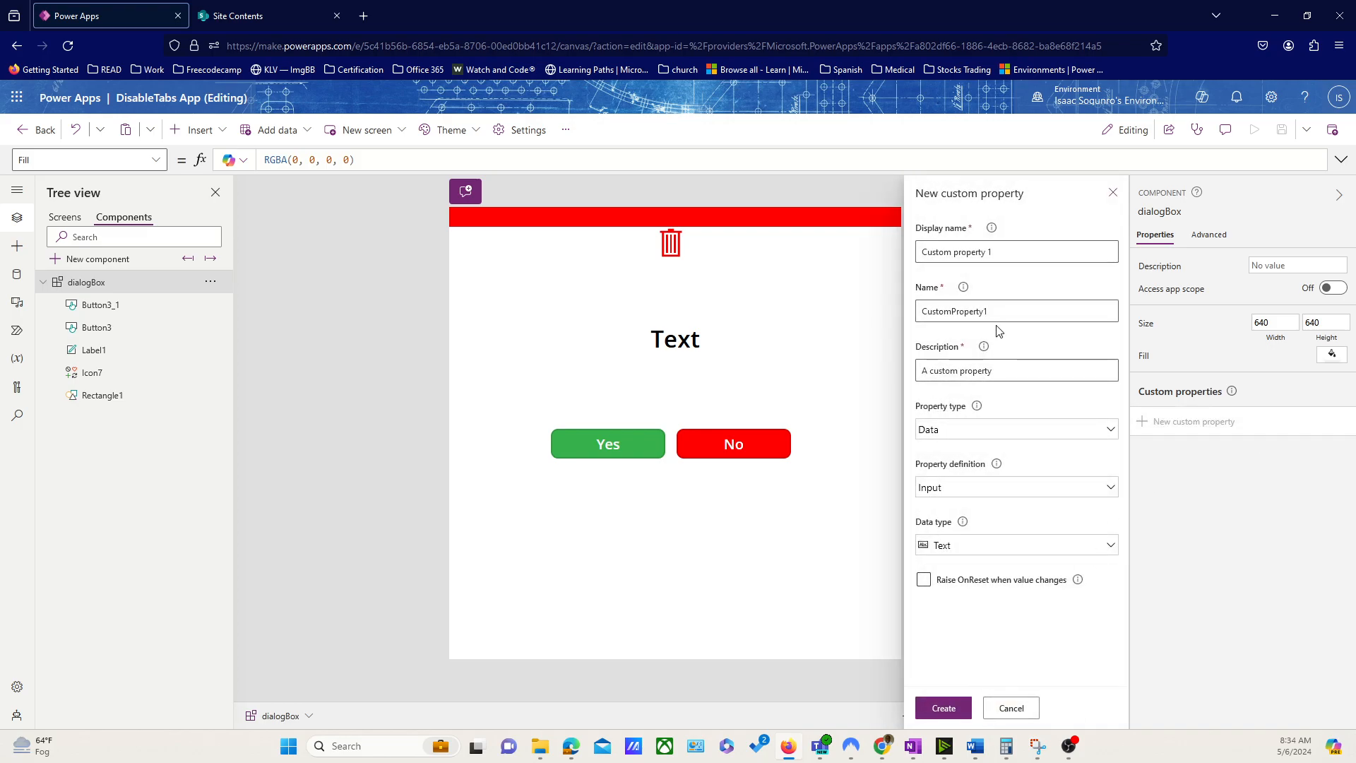
click(1000, 247)
key(ctrl+a)
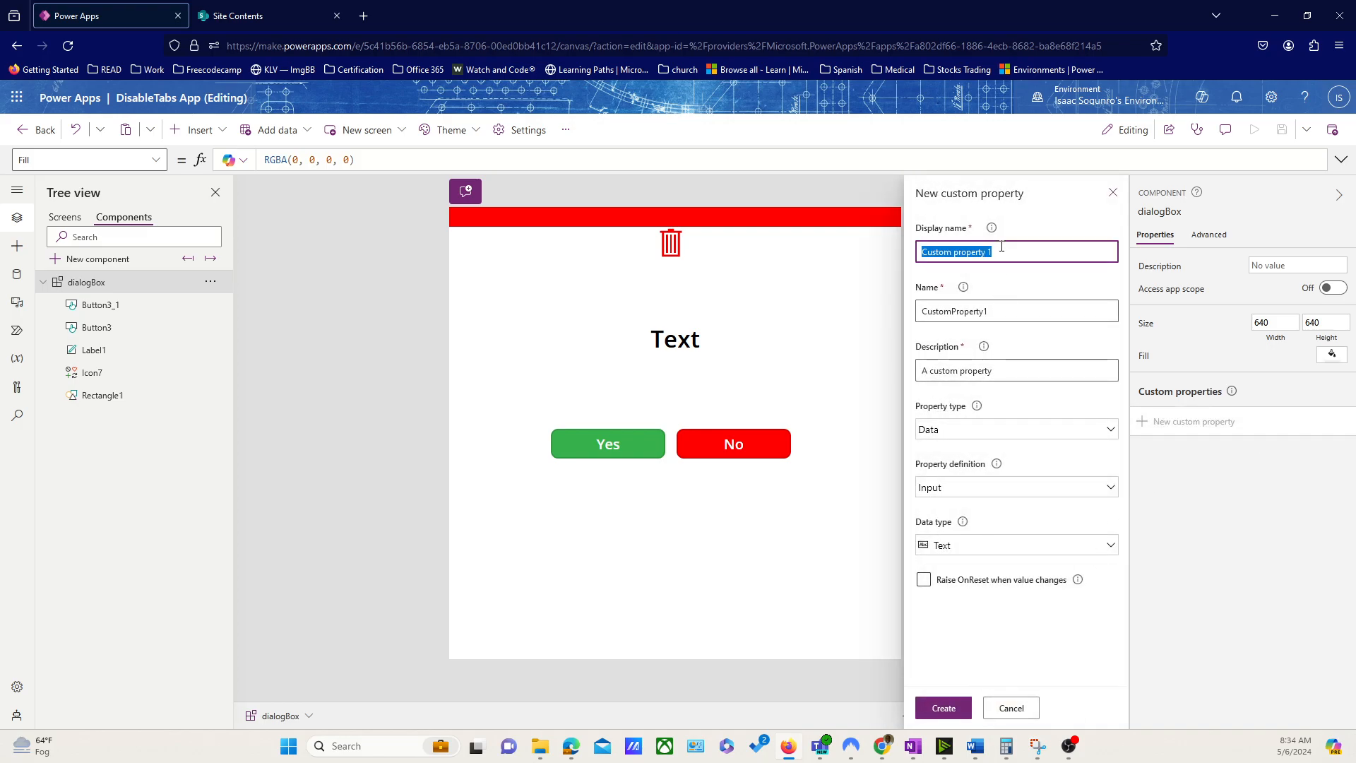
text(delte)
key(BackSpace)
key(BackSpace)
text(eteMsg)
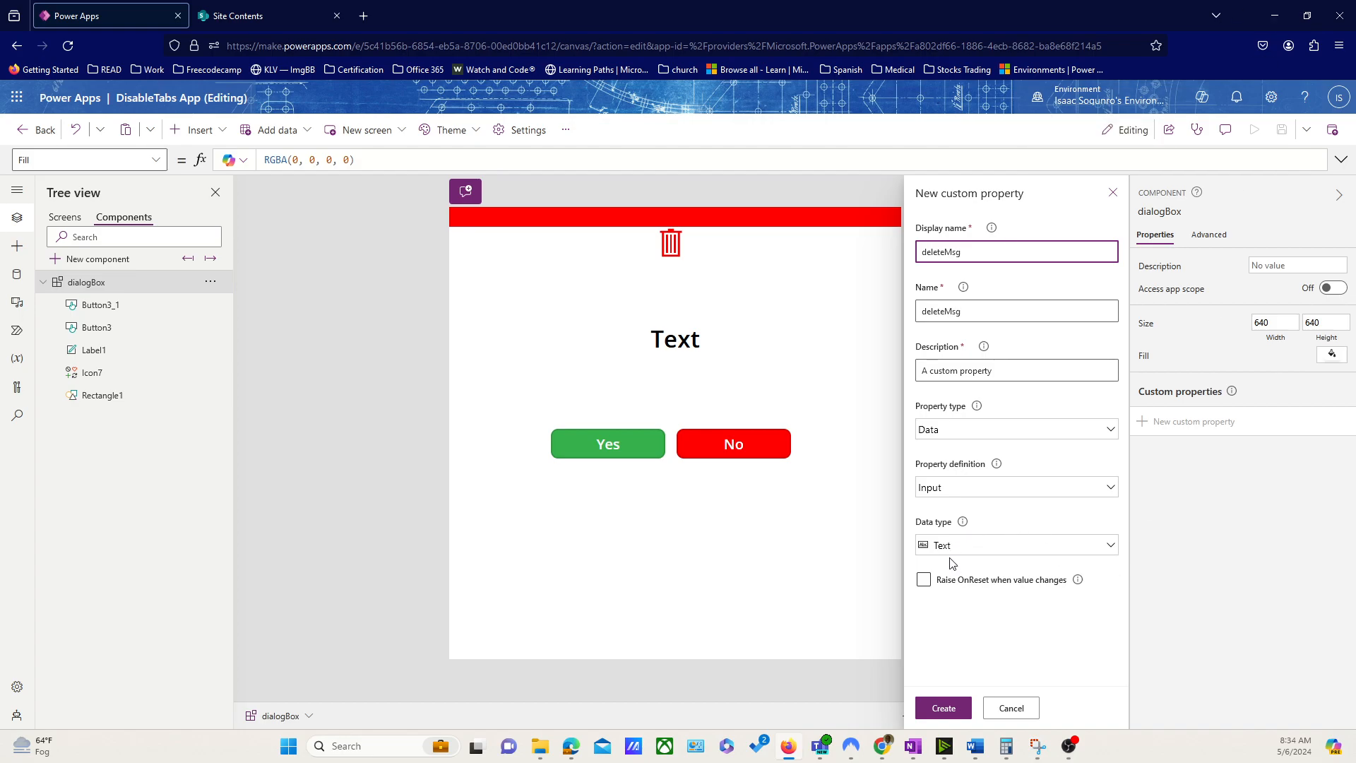
click(945, 708)
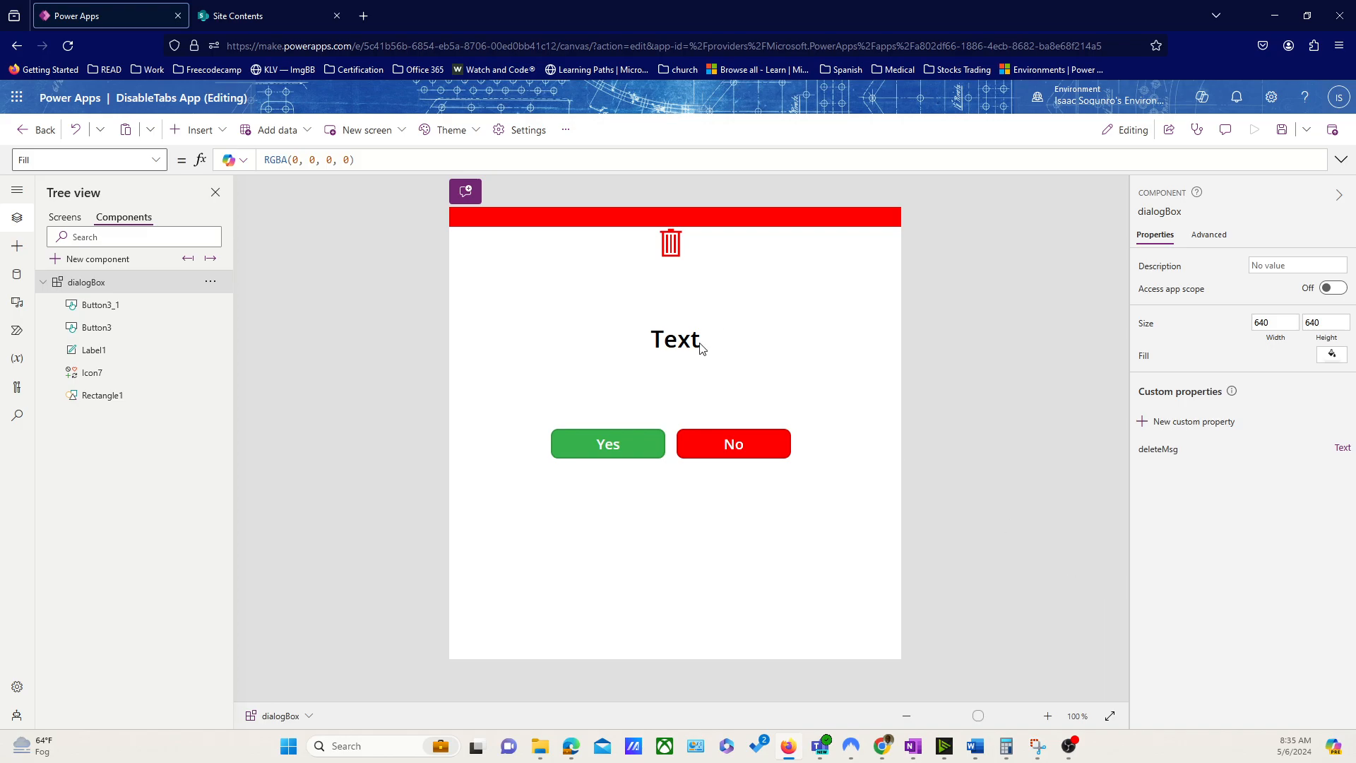
Insert the custom dialogBox component into Container1 on Screen1 and move it beside the gallery at X 726, Y 0
click(59, 218)
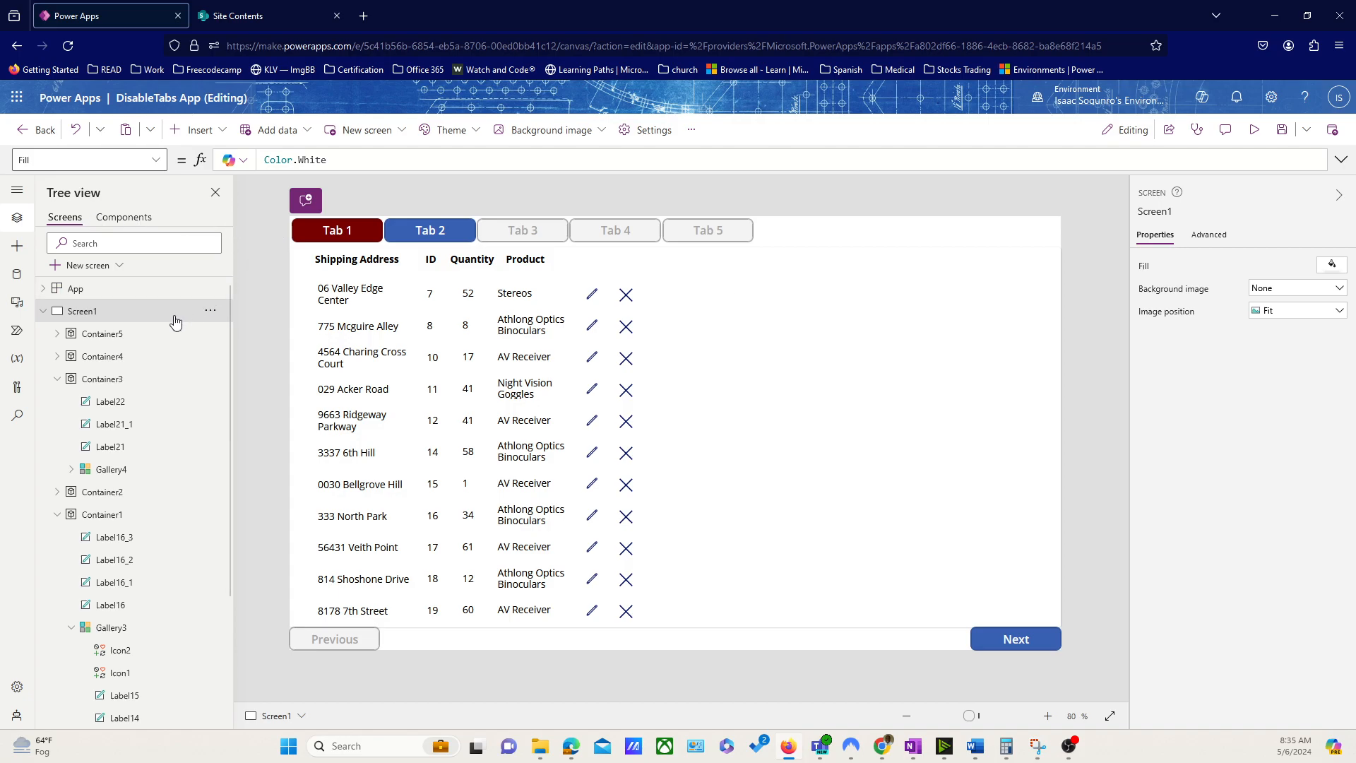
click(346, 233)
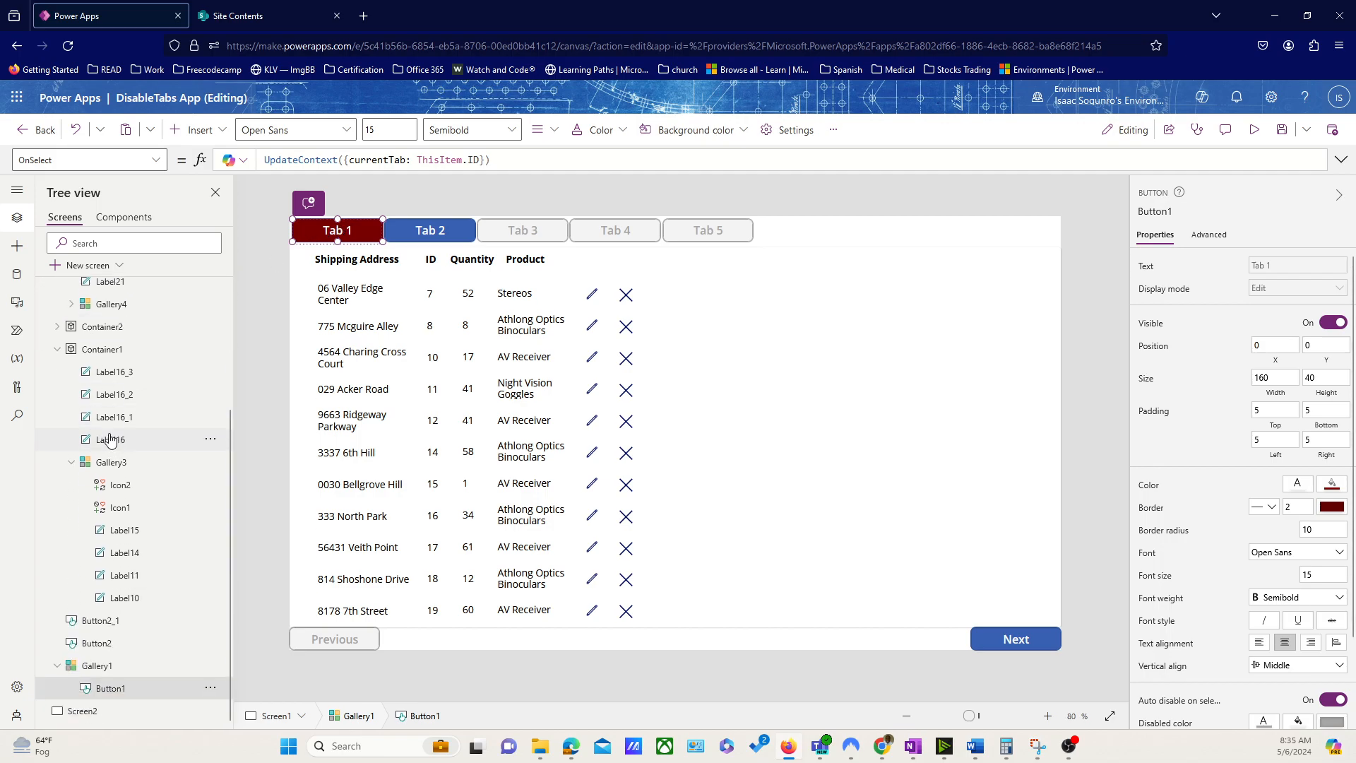
click(115, 351)
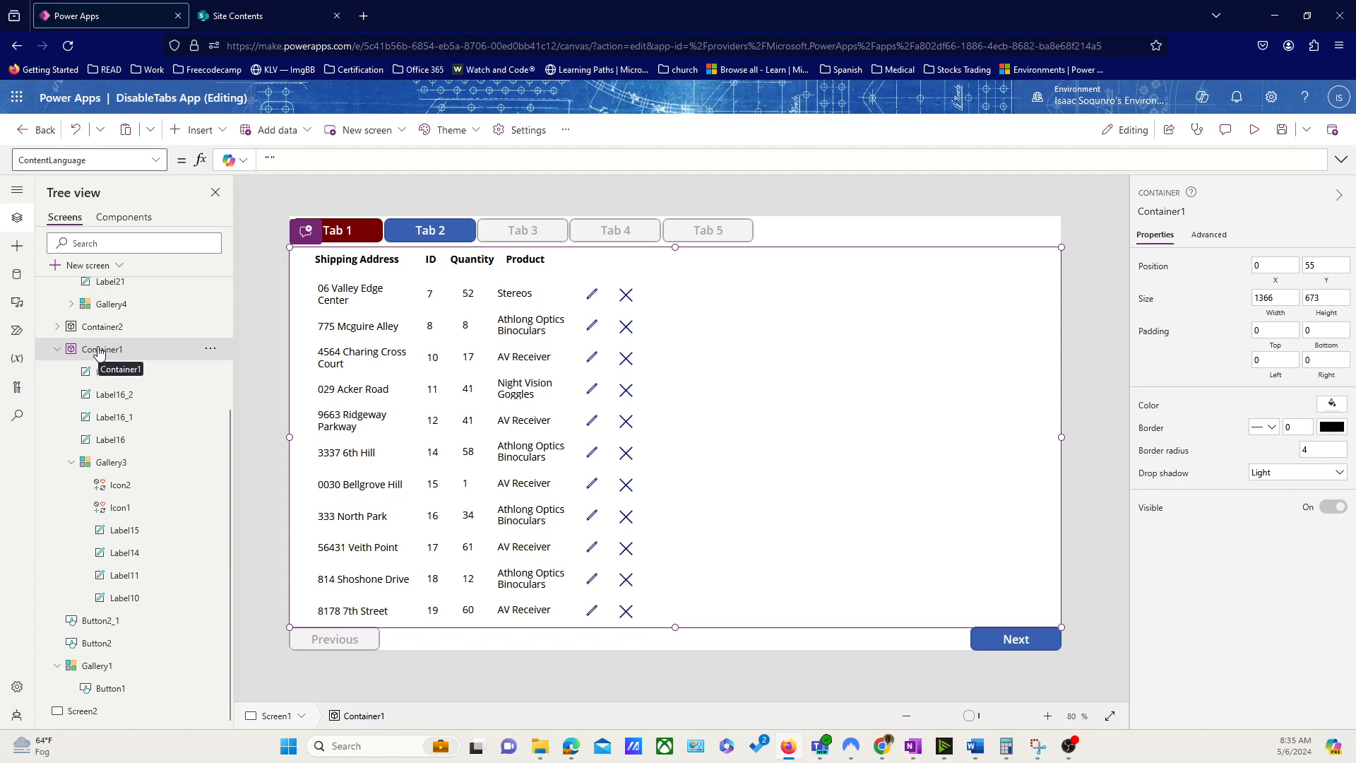
click(222, 130)
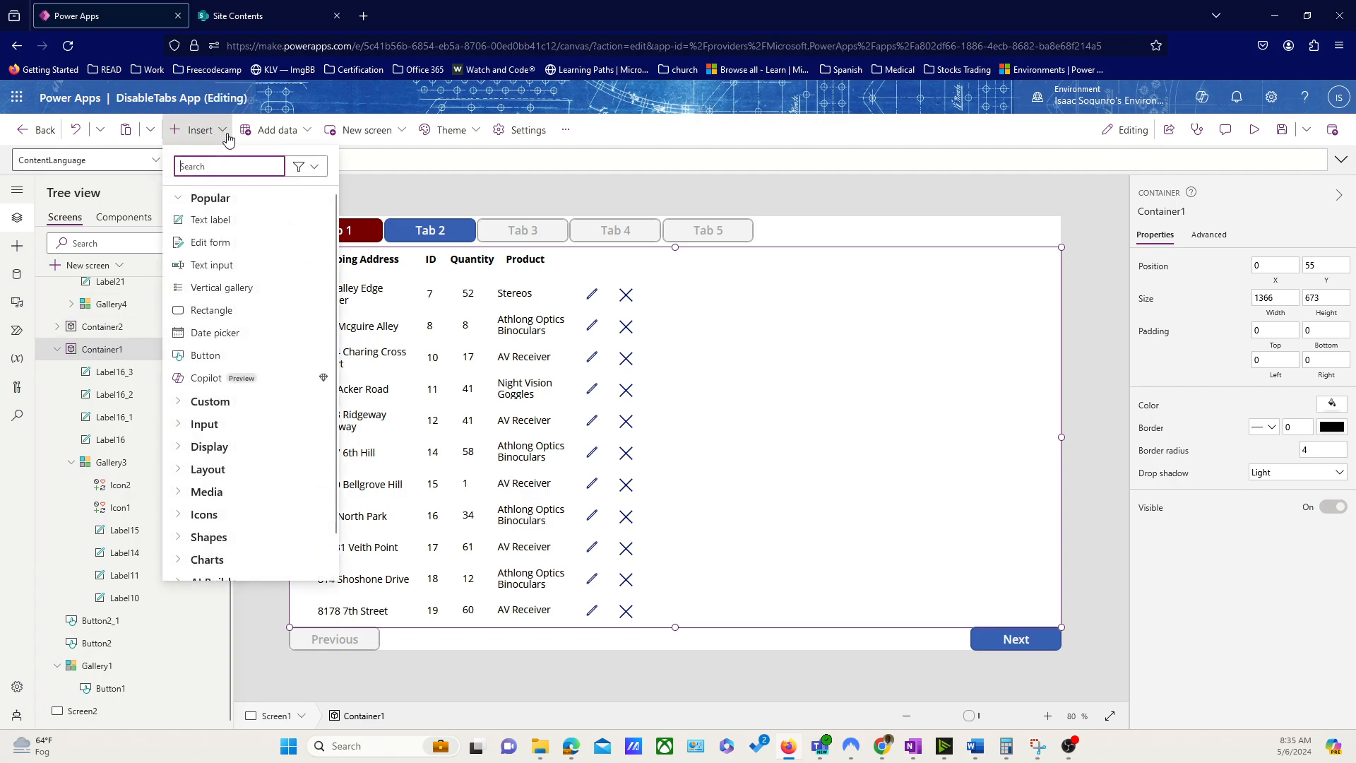
click(188, 403)
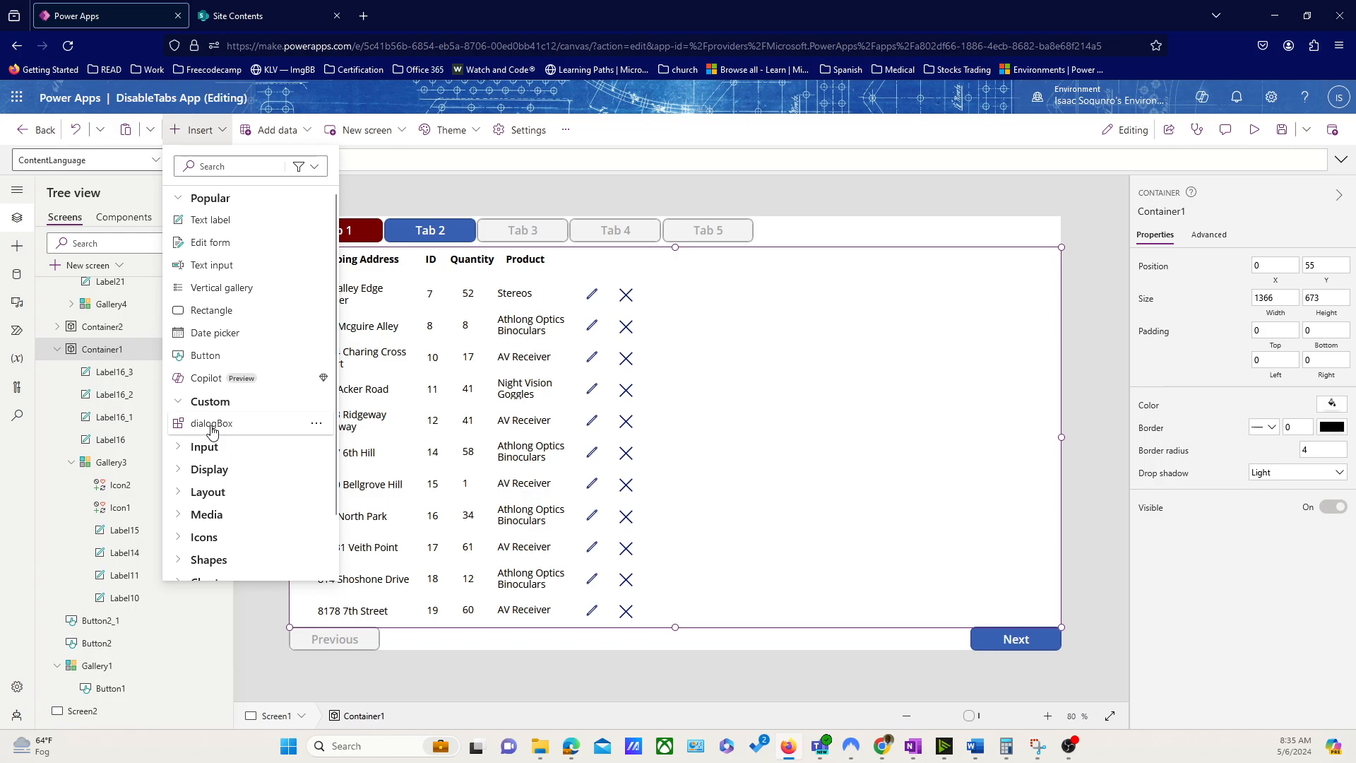
click(212, 423)
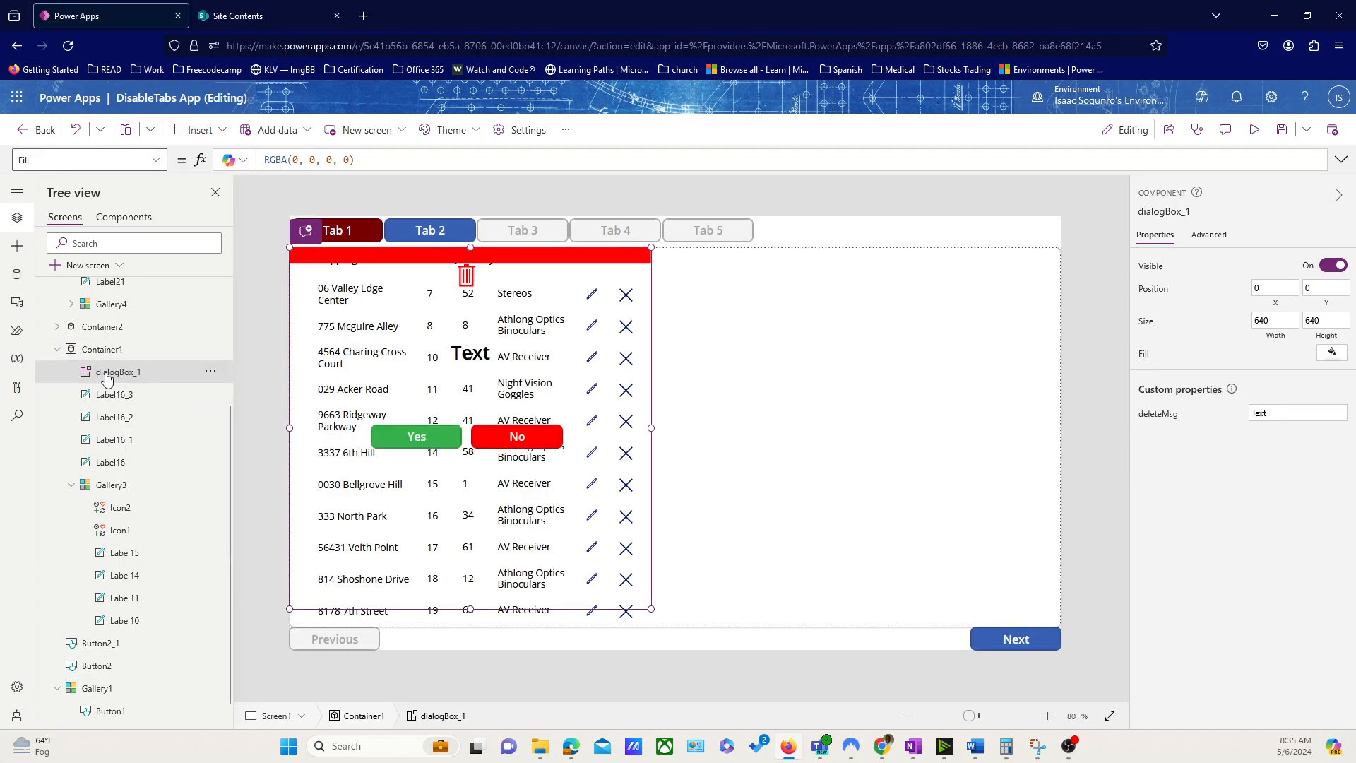
drag(380, 400, 858, 385)
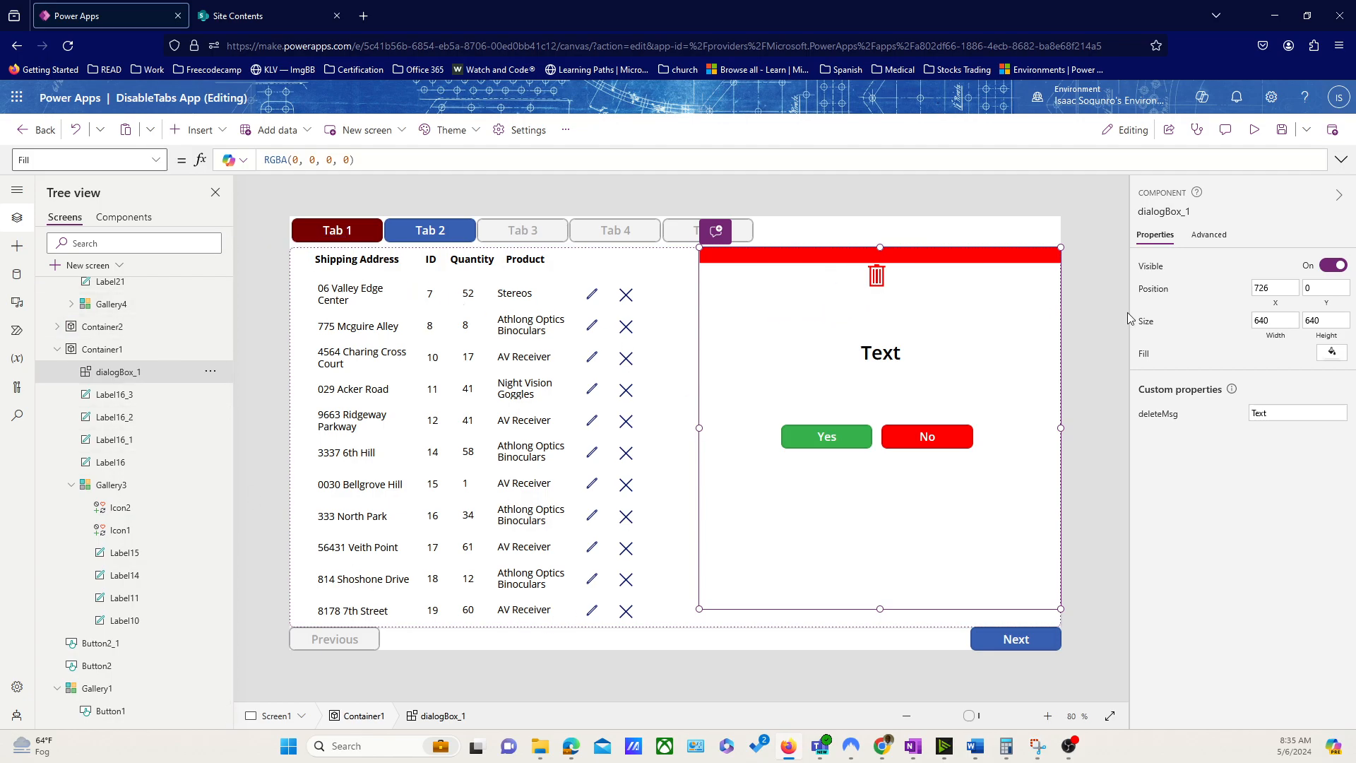
click(1092, 325)
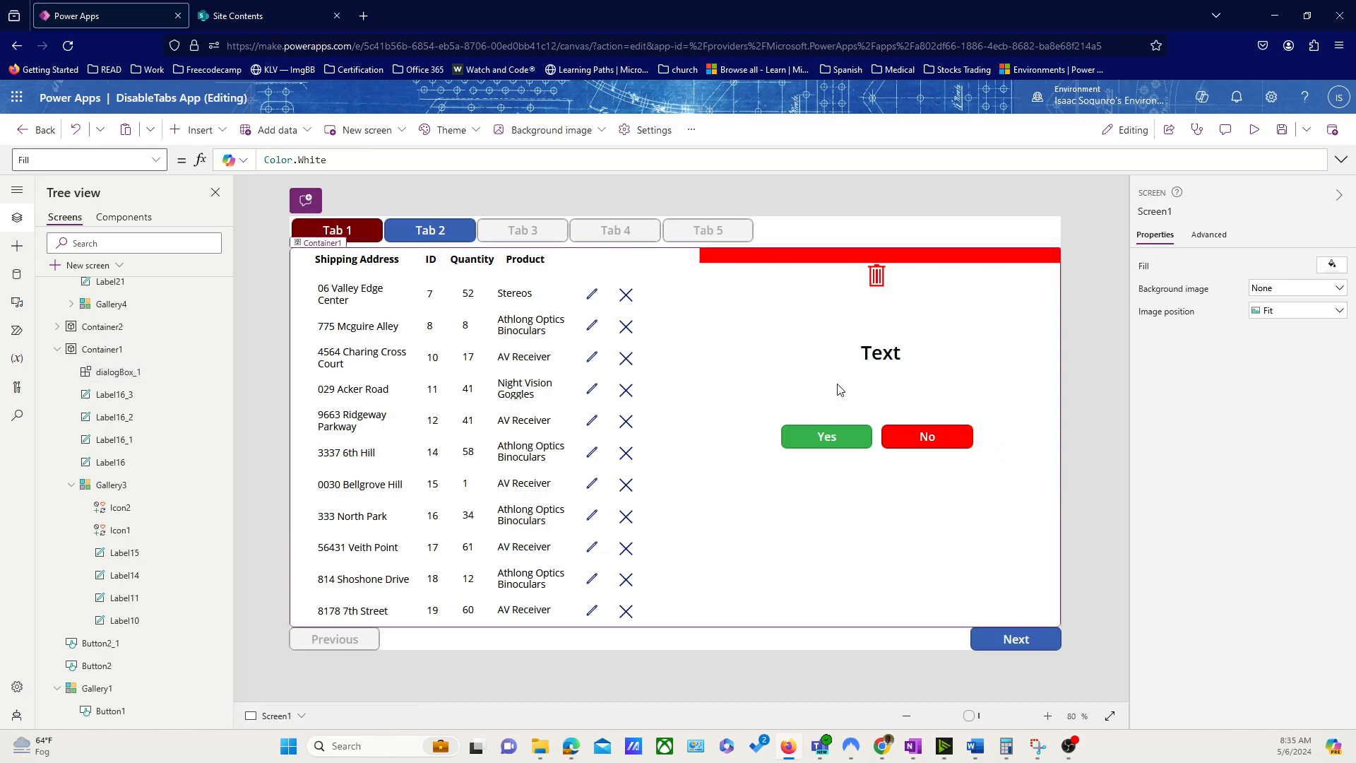
Set the deleteMsg property of the dialogBox_1 instance to "Are you sure you want to delete this customer record?"
click(880, 365)
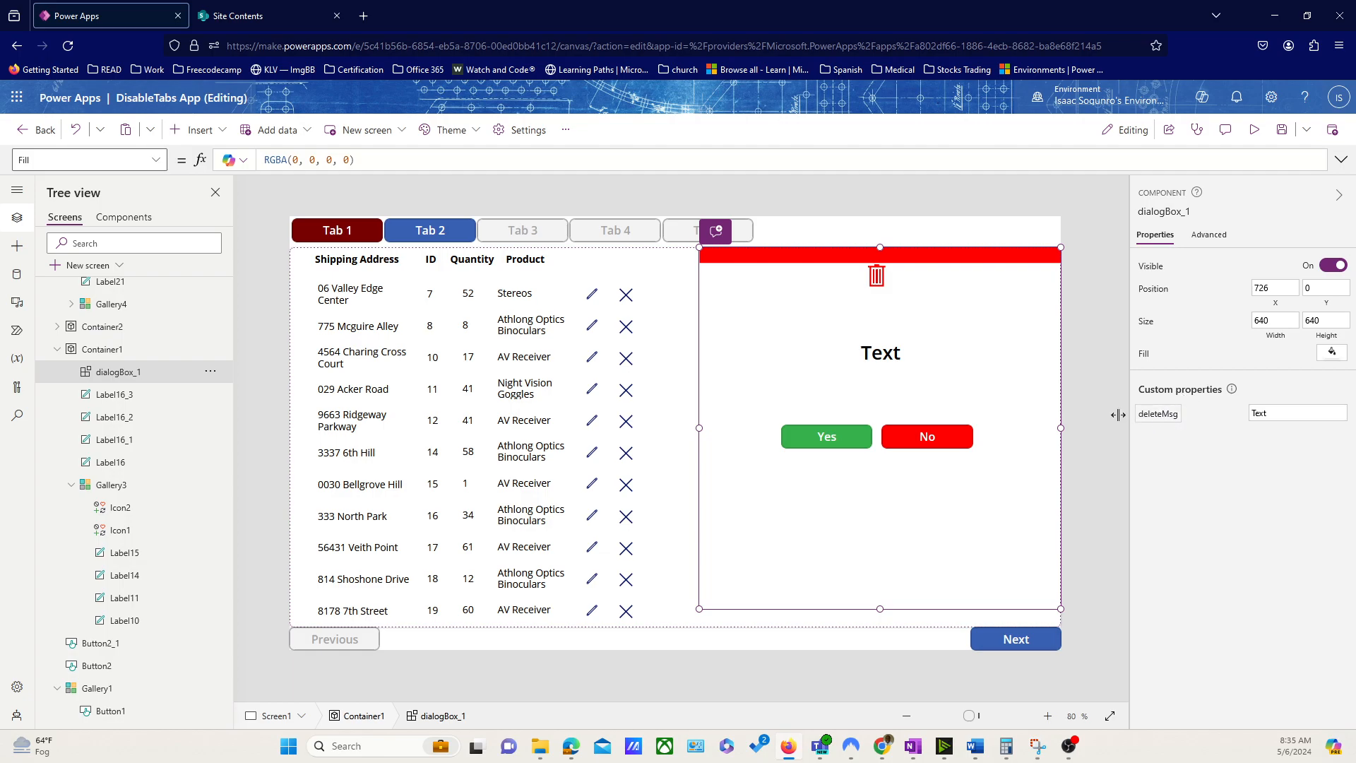
click(158, 164)
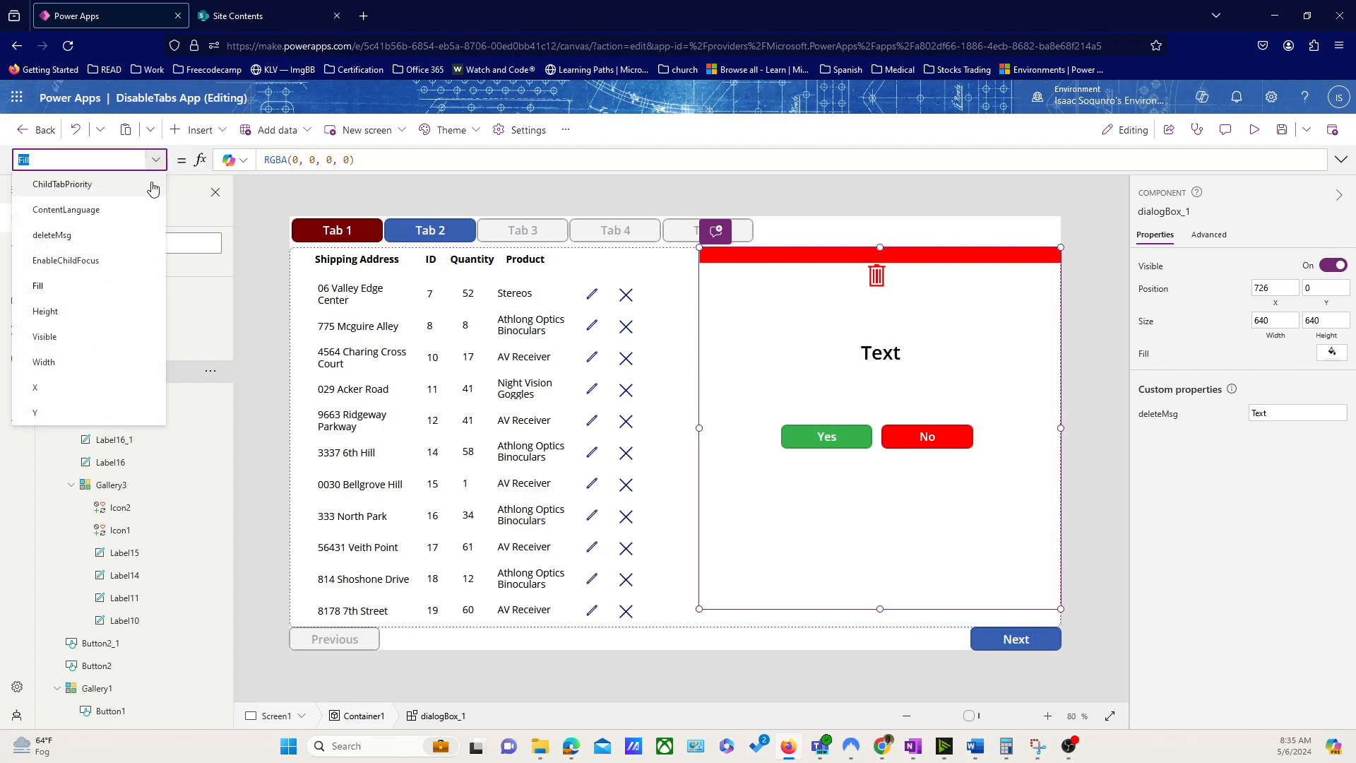
click(70, 238)
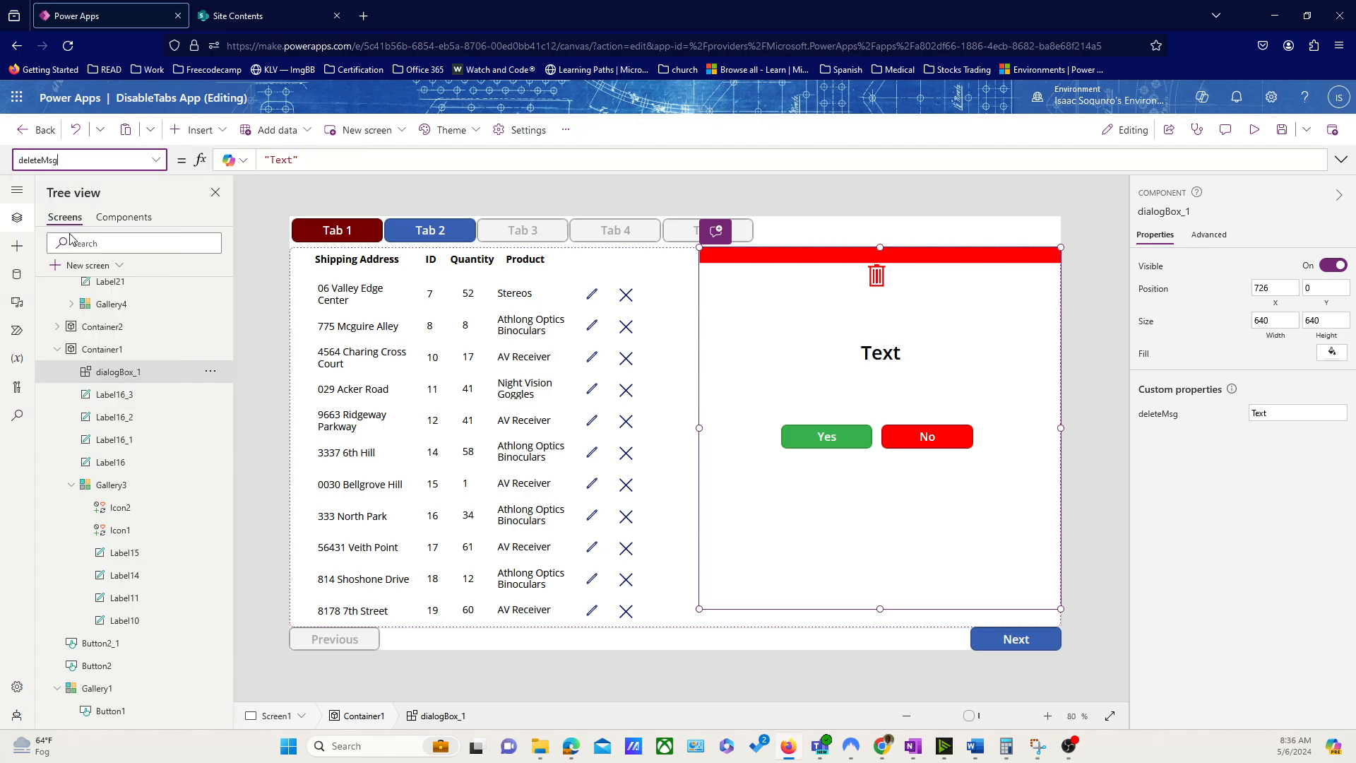
click(286, 162)
double_click(283, 161)
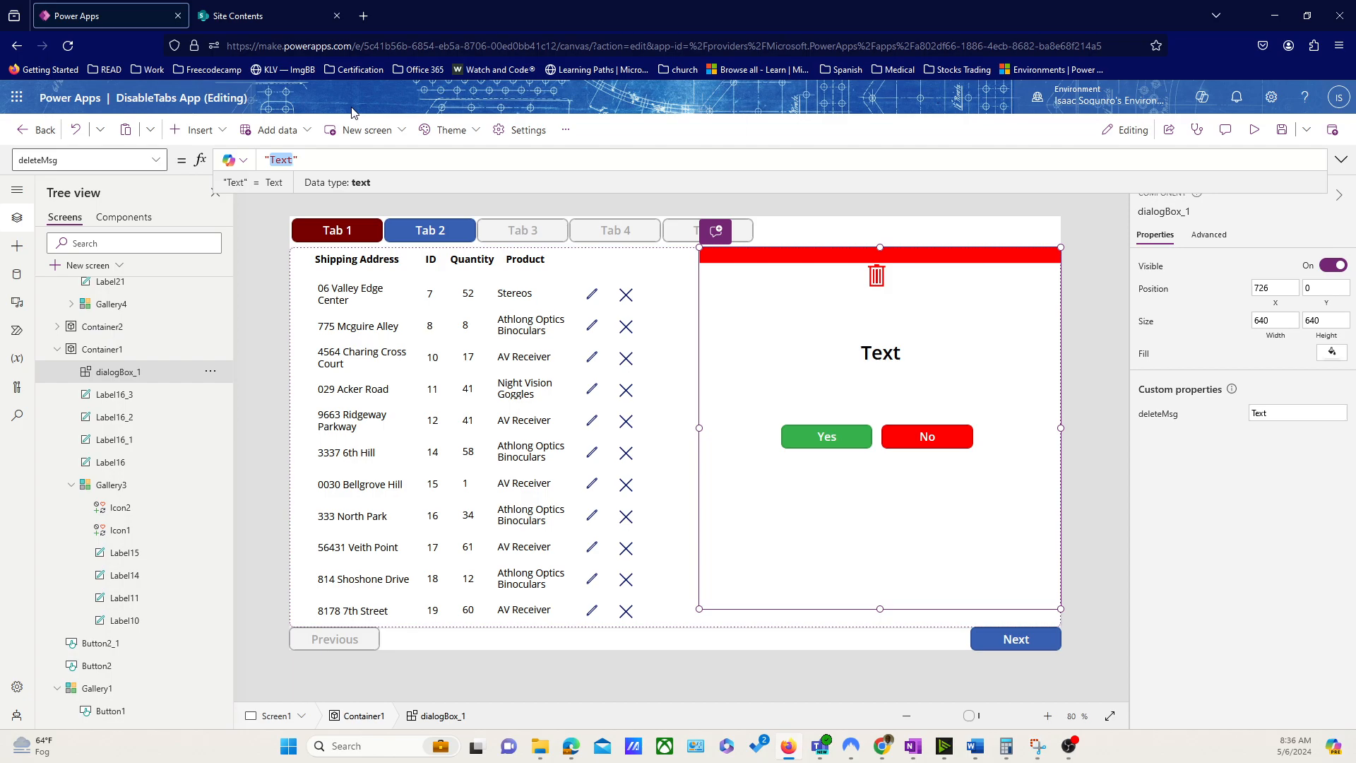
text(Are upoi)
key(BackSpace)
key(BackSpace)
key(BackSpace)
key(BackSpace)
text(you sure you w)
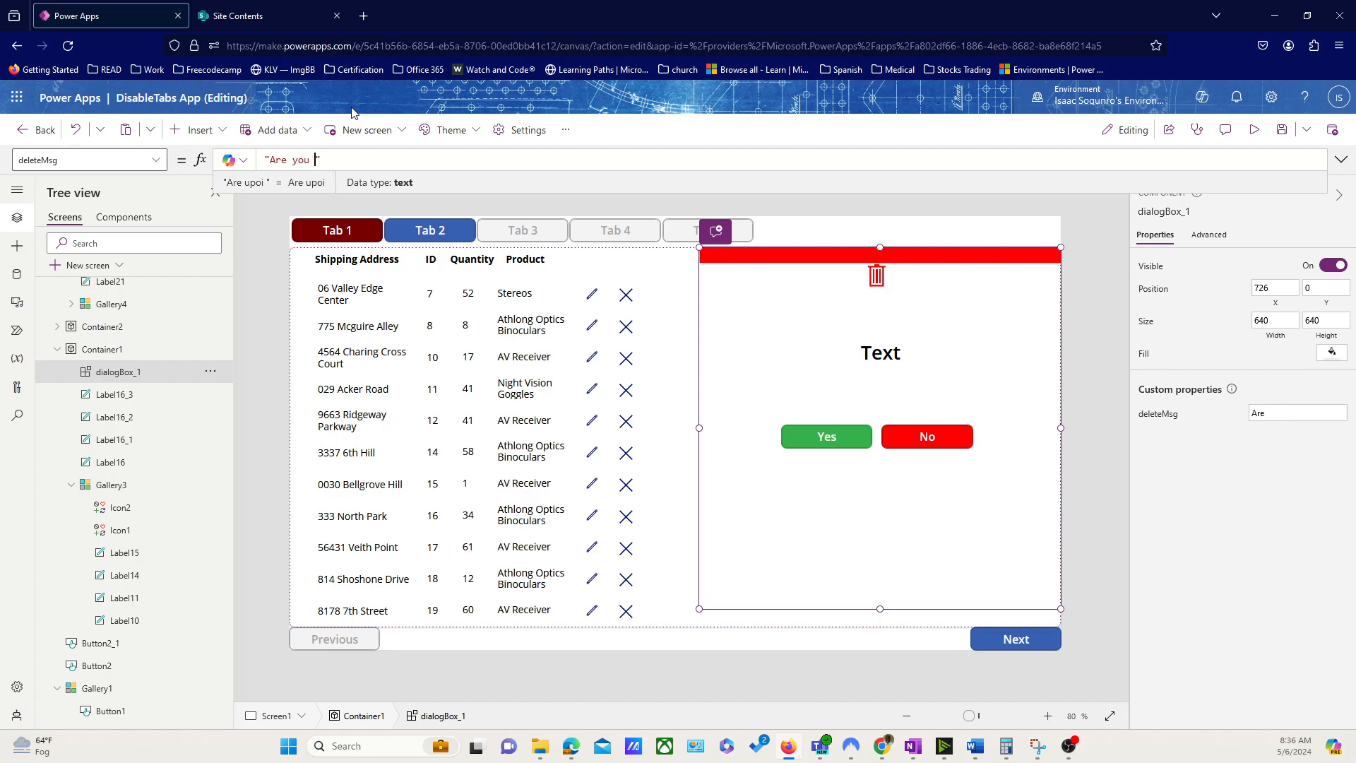
text(ant to delete thi)
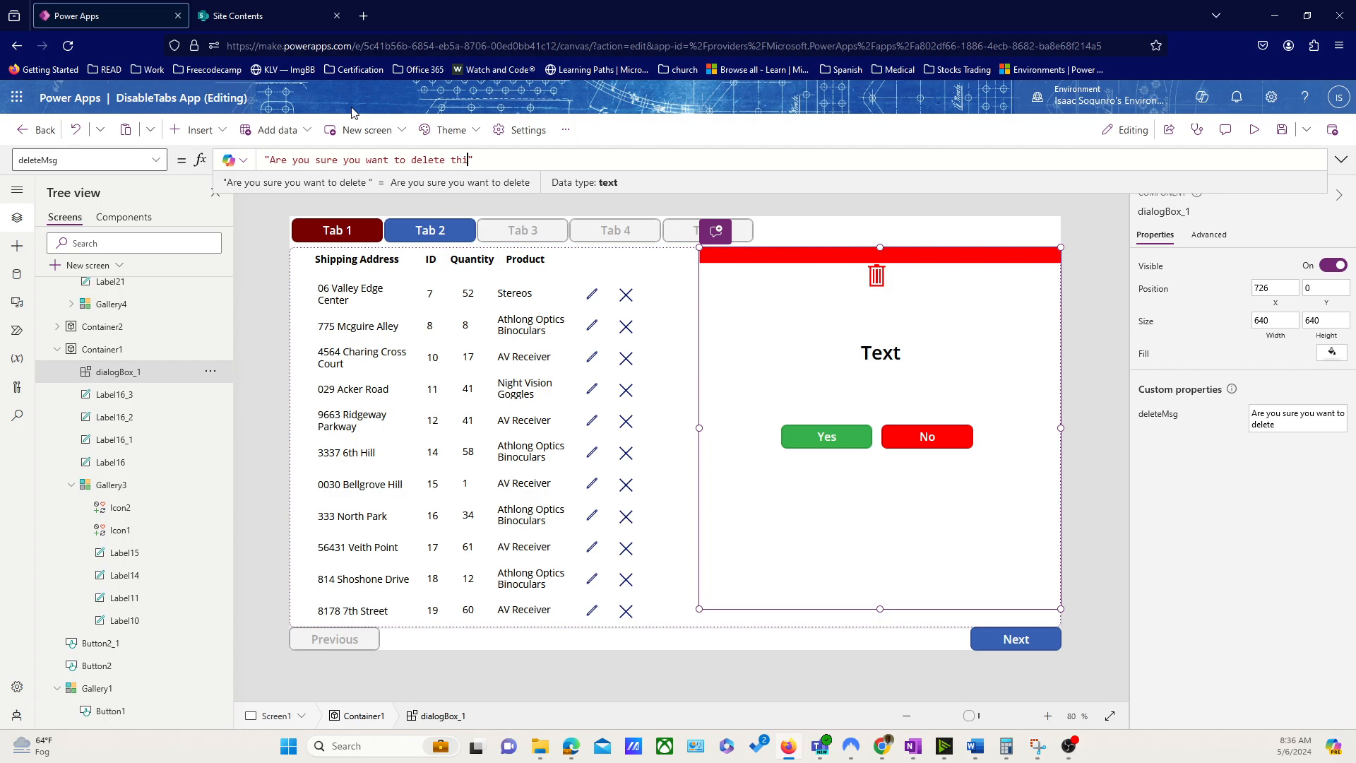
text(s customer record?)
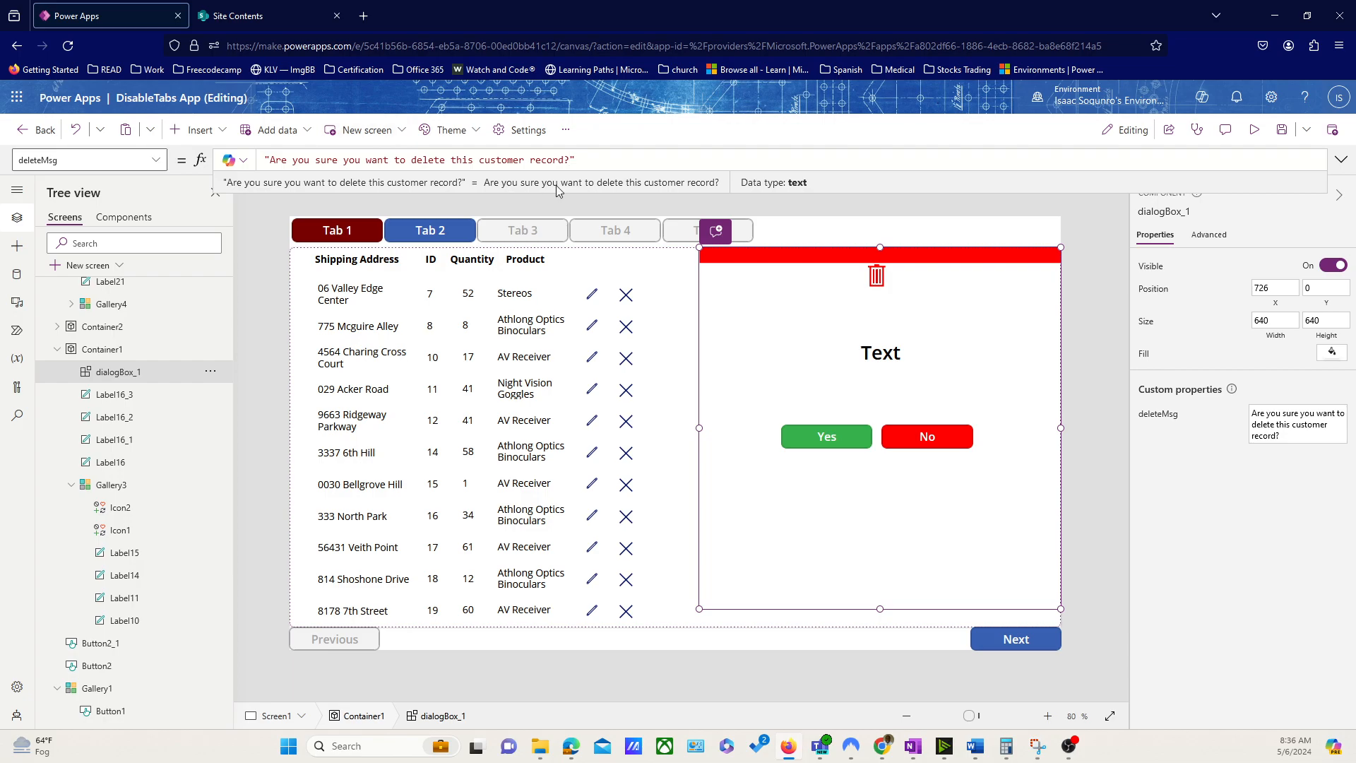
click(1103, 315)
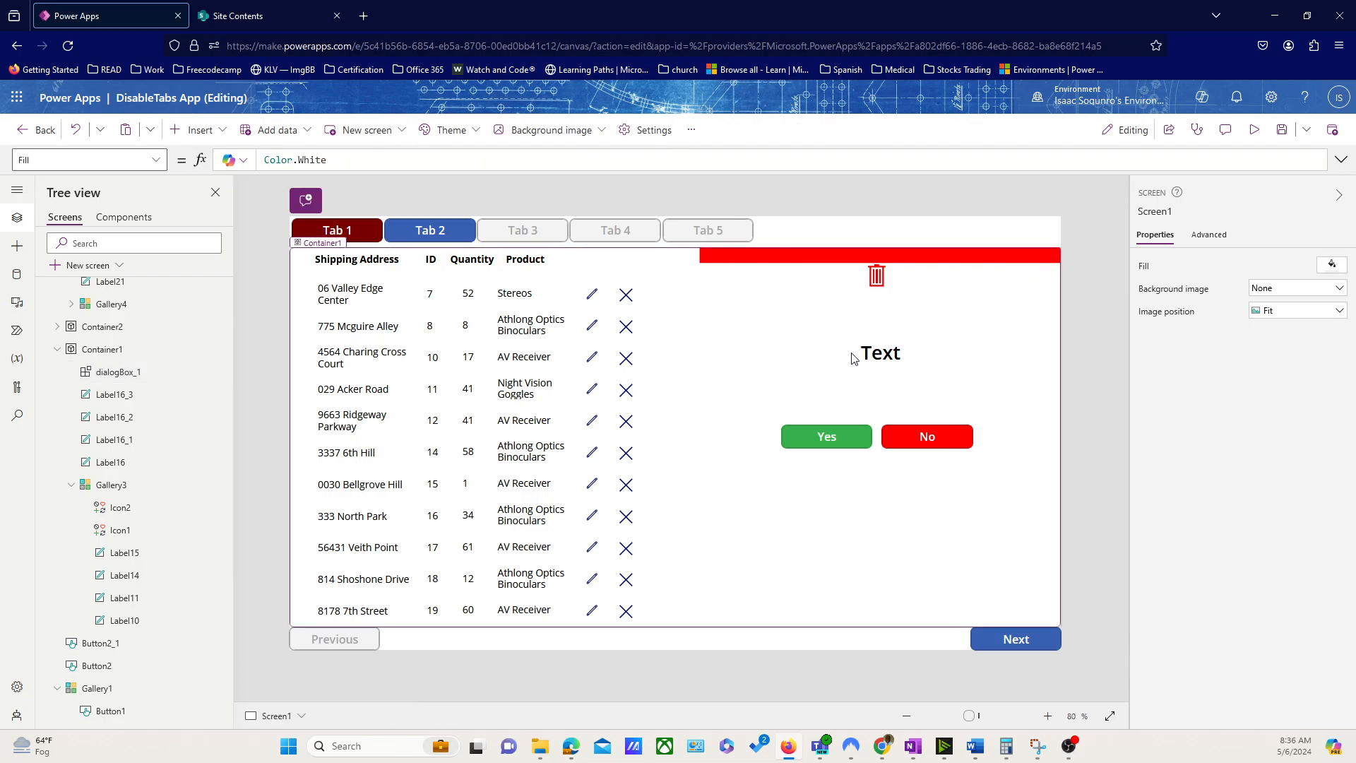
click(931, 518)
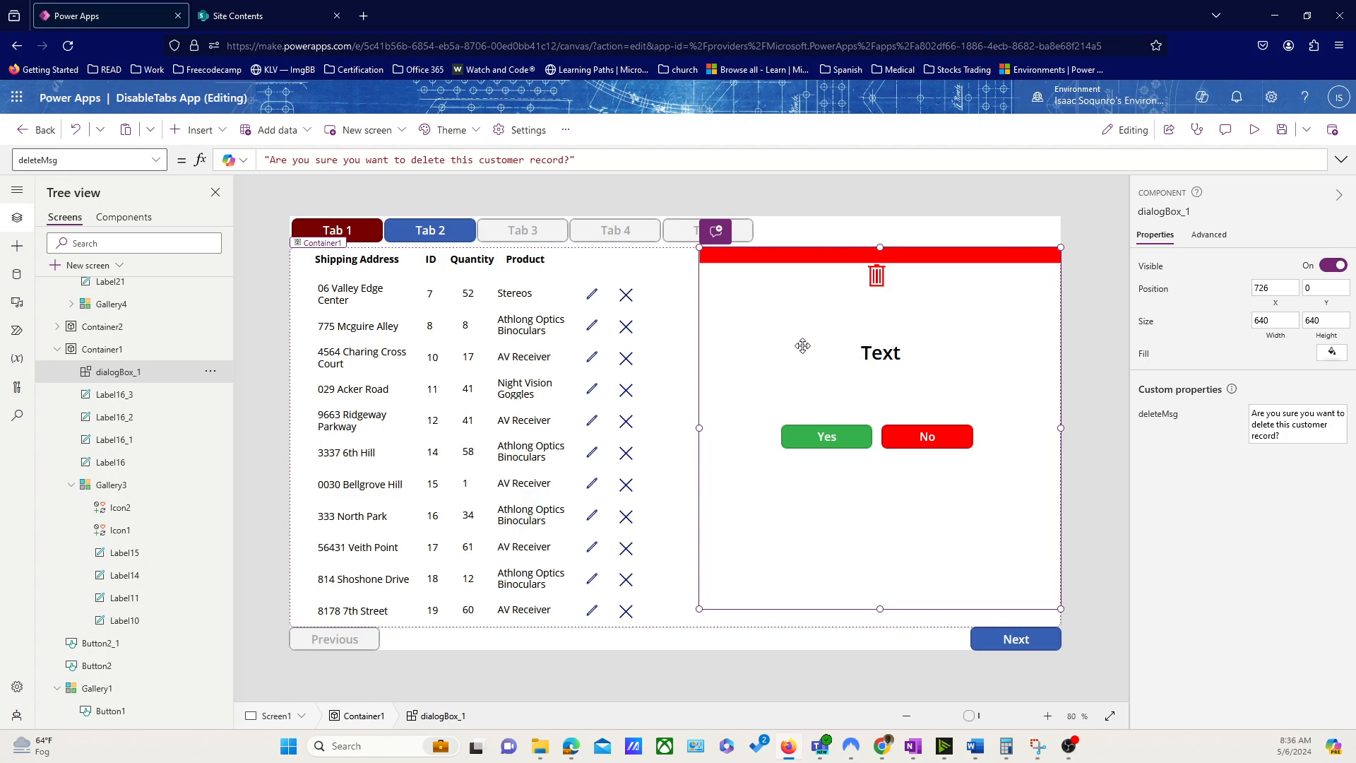
In the dialogBox component, set the message label's Text property to dialogBox.deleteMsg
click(142, 222)
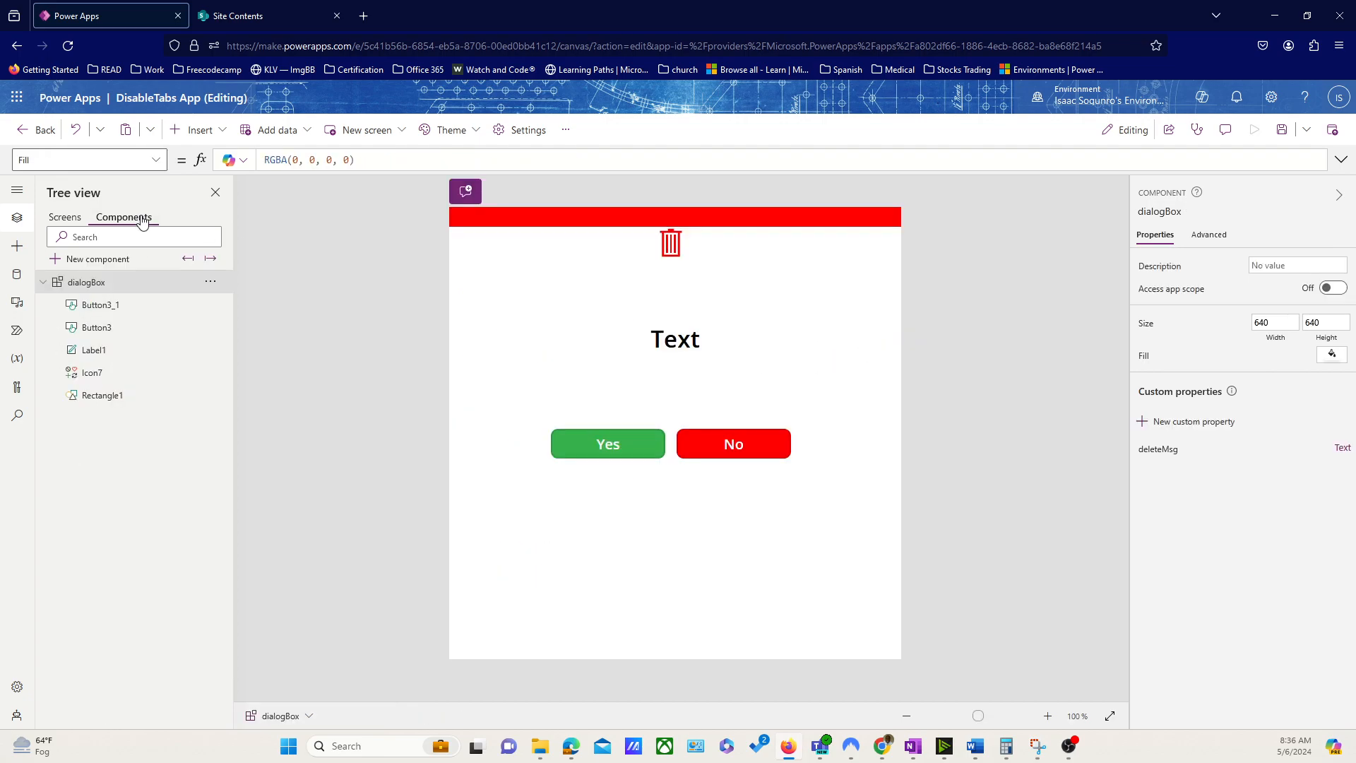
click(689, 344)
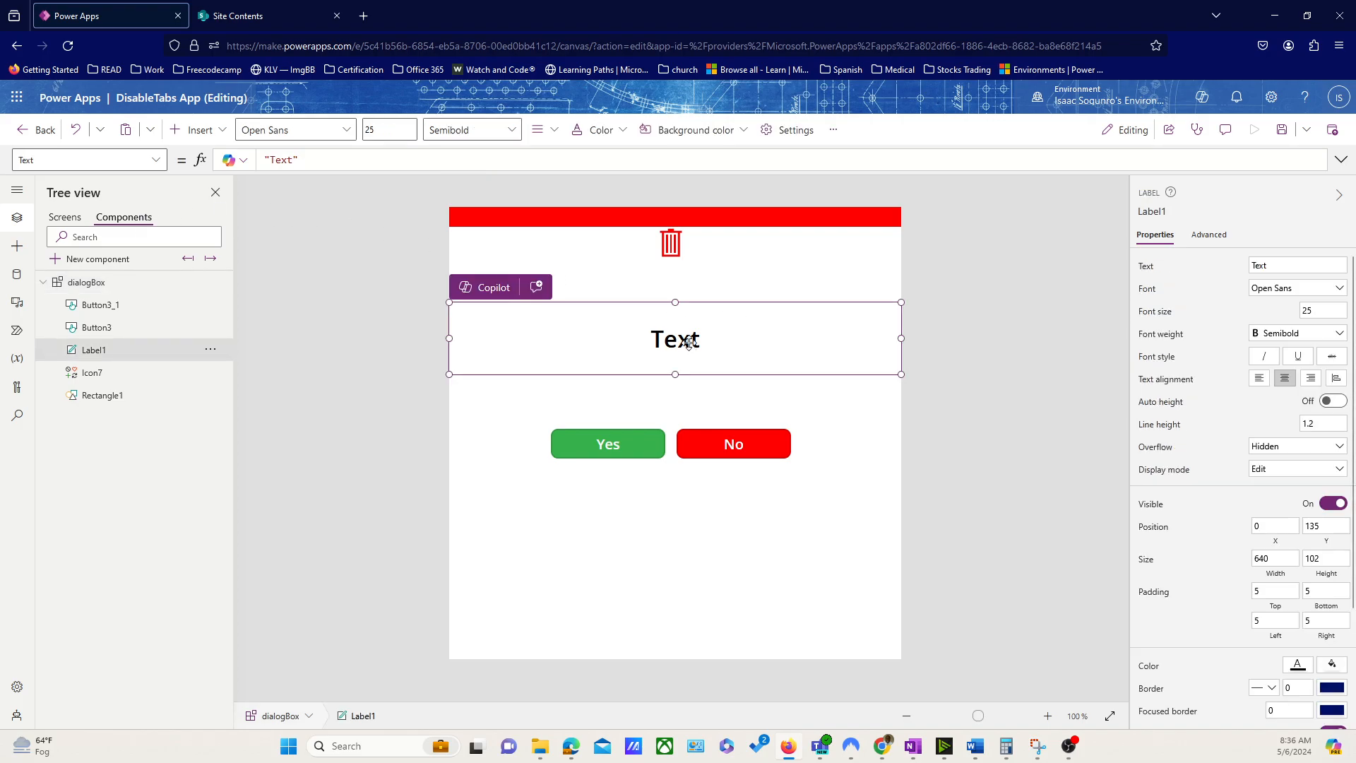
drag(298, 159, 205, 161)
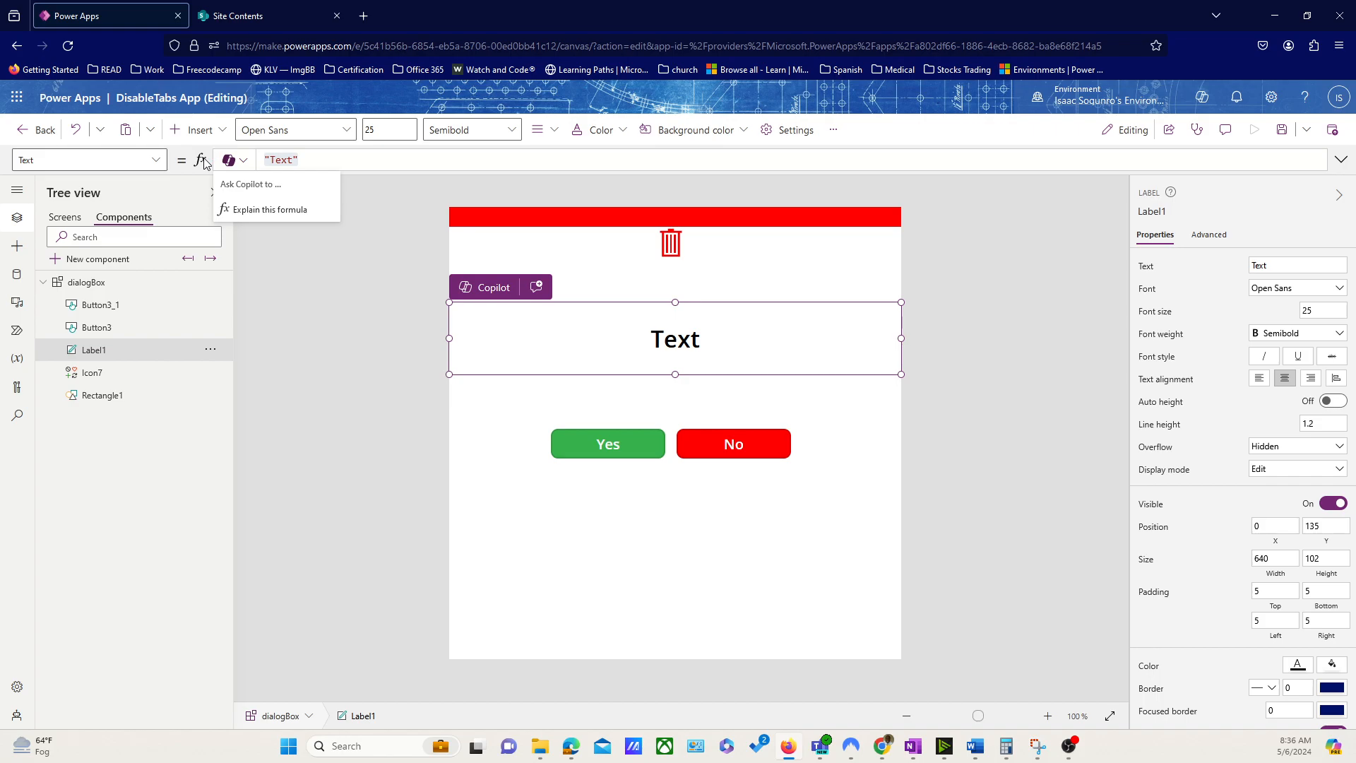
click(558, 166)
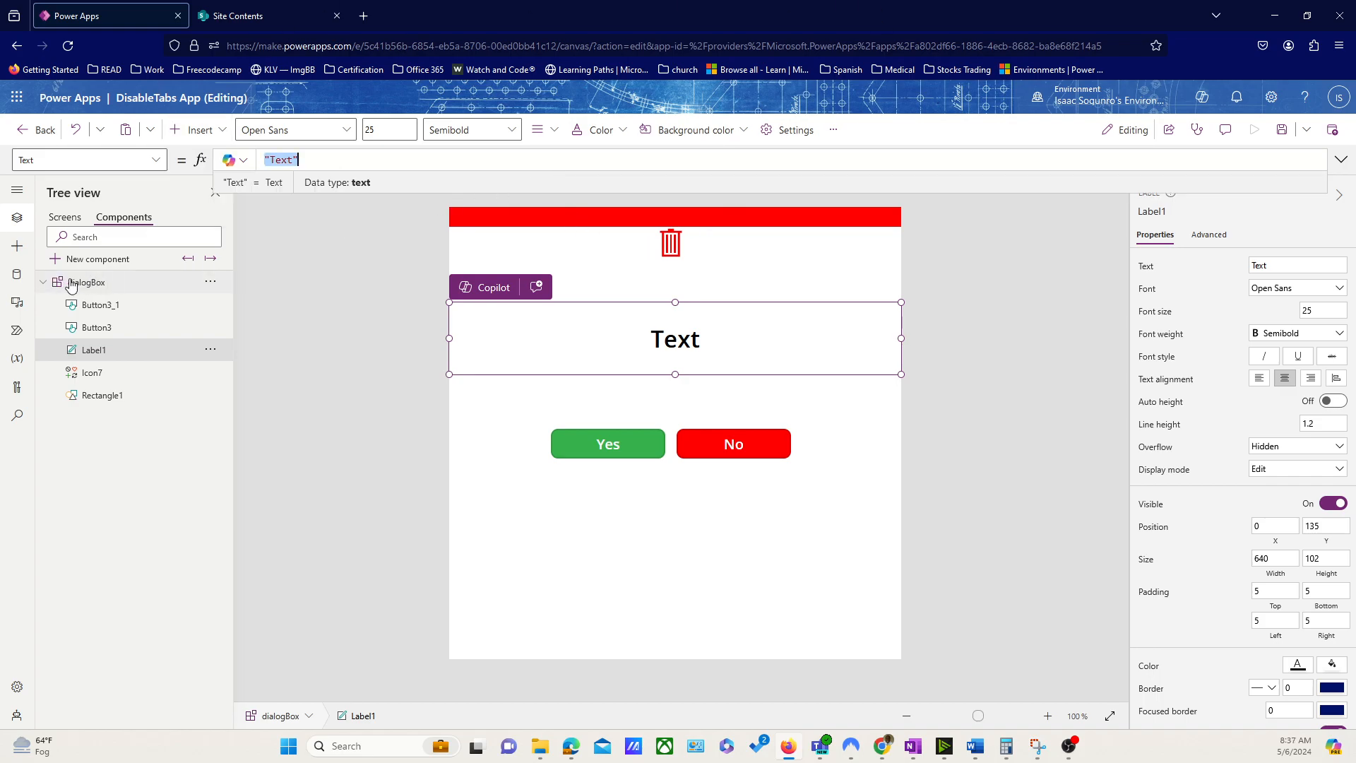
text(d)
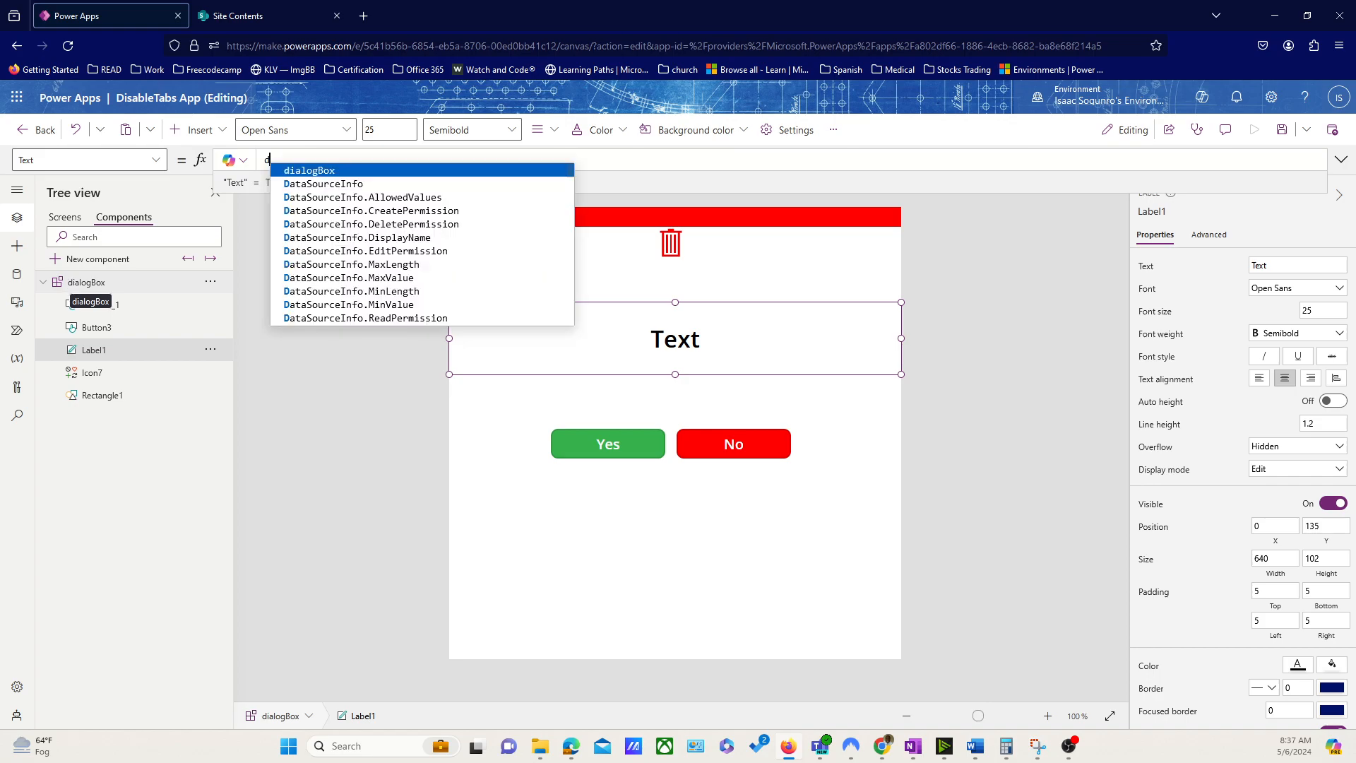
text(ialogBox.)
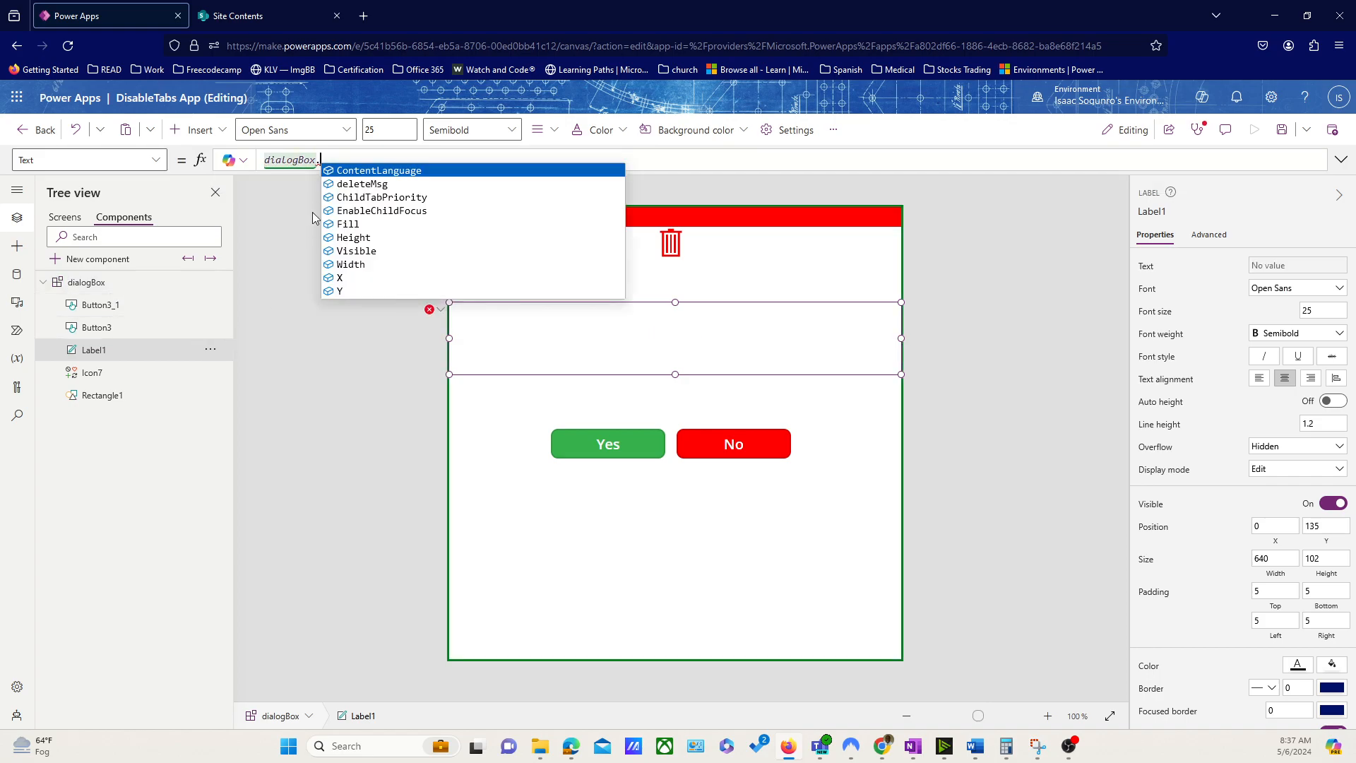
click(368, 181)
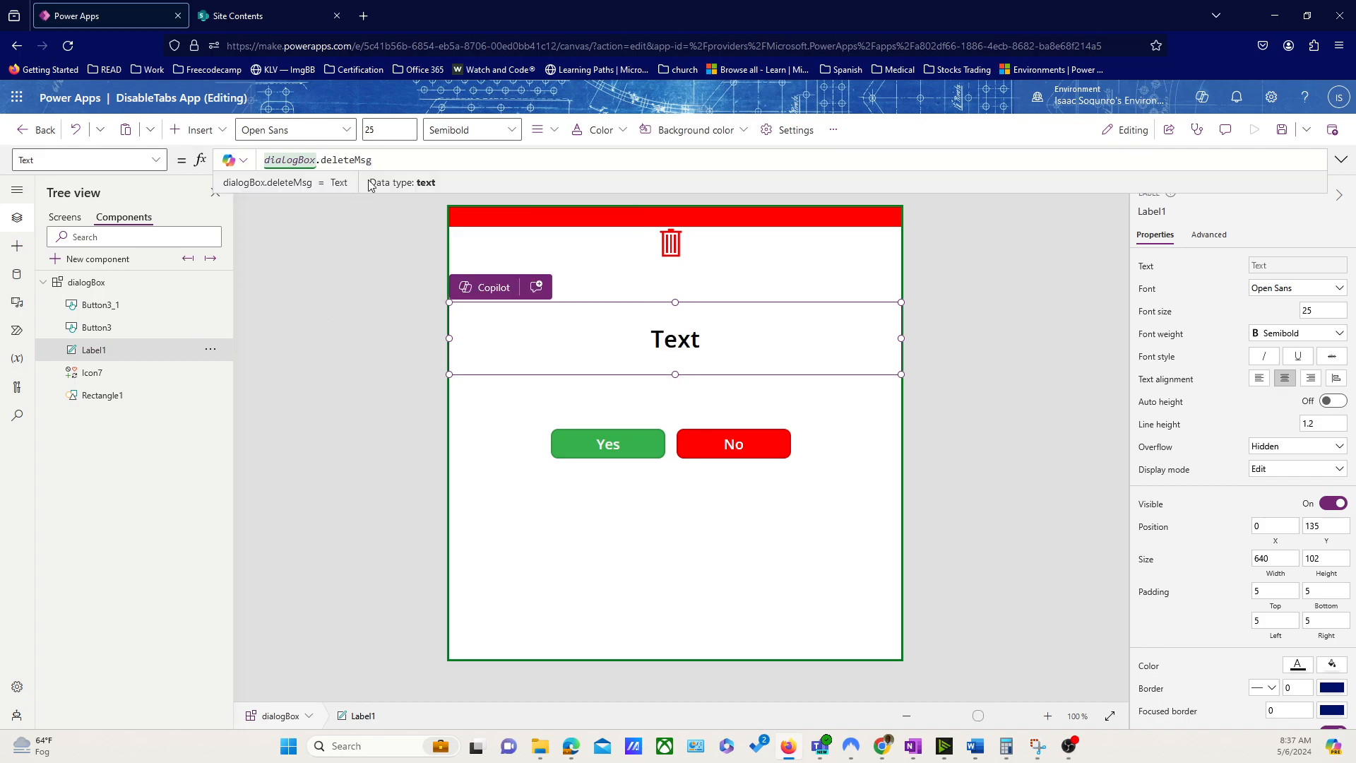
click(363, 266)
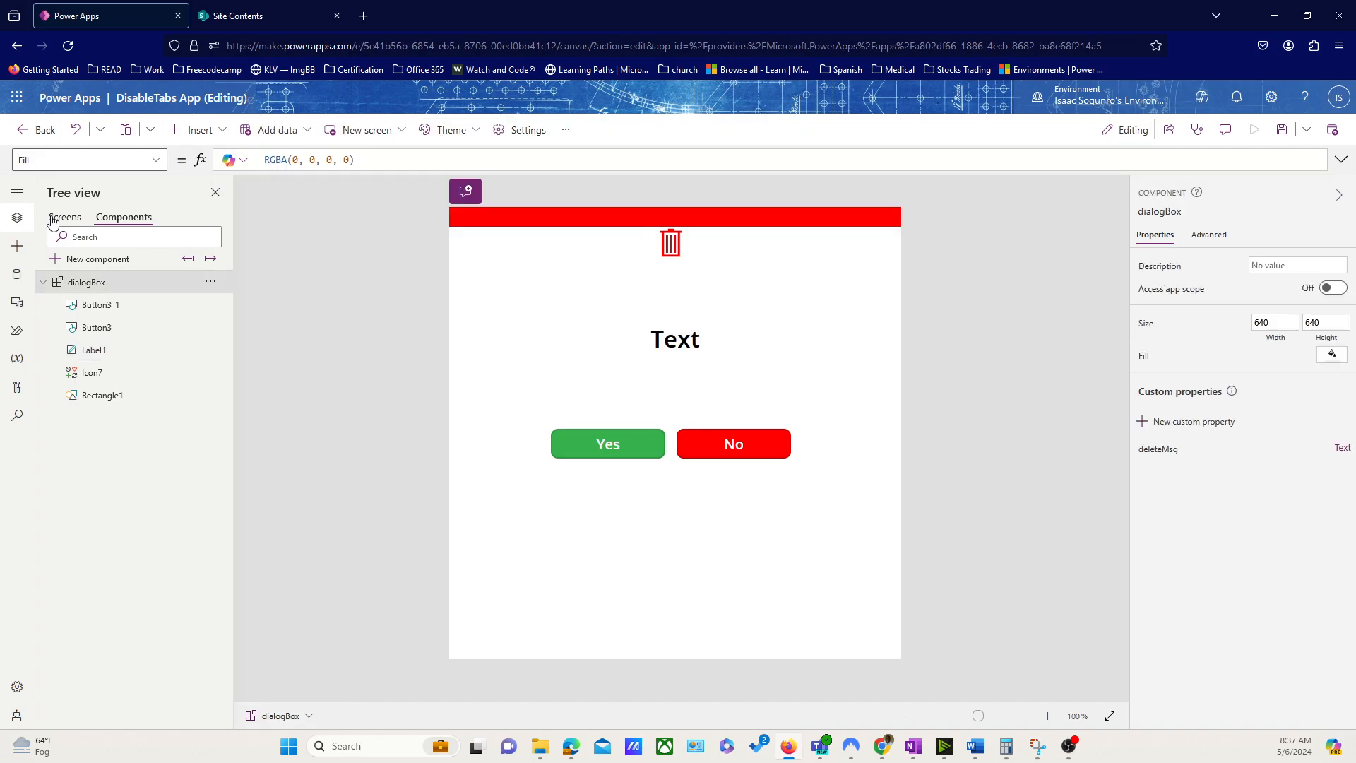
Check the dialog's message on Screen1, then preview the app and try the dialog's No button
click(55, 219)
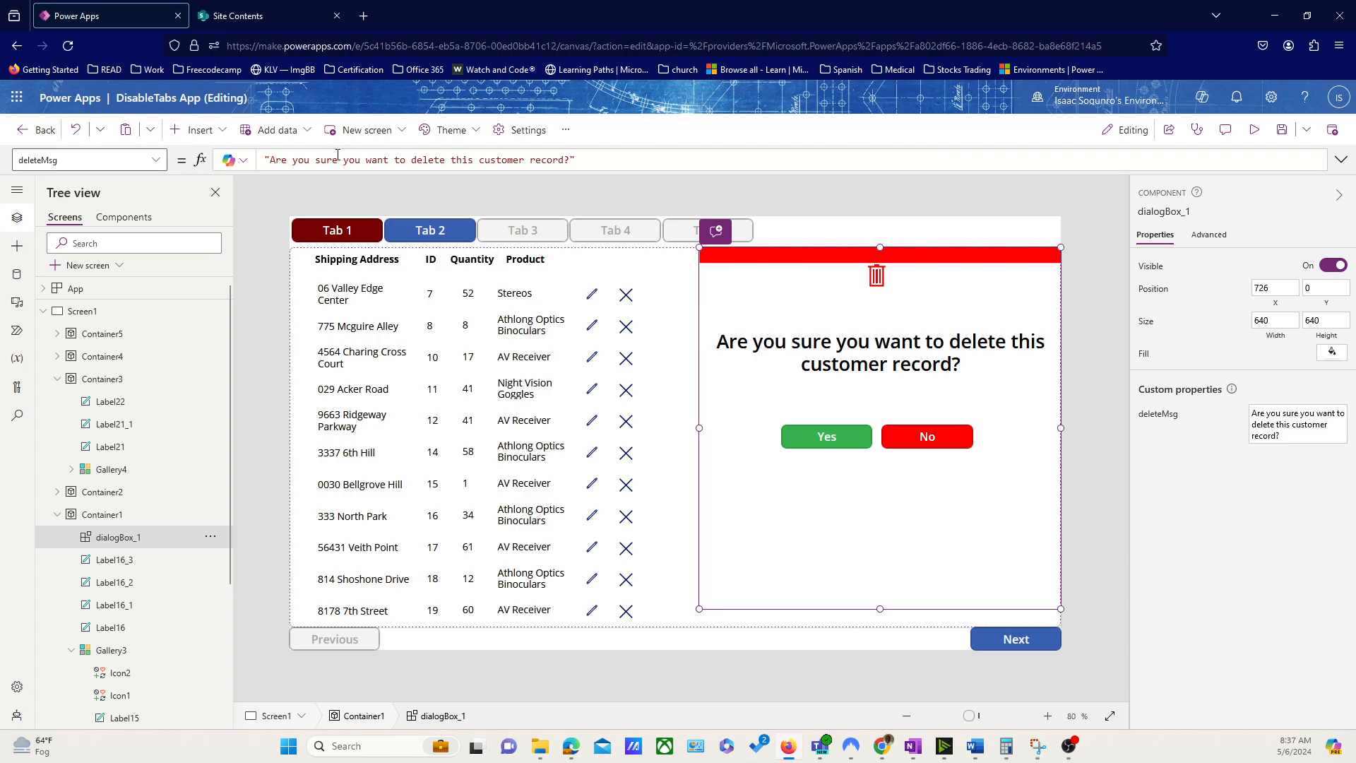
drag(320, 161, 461, 160)
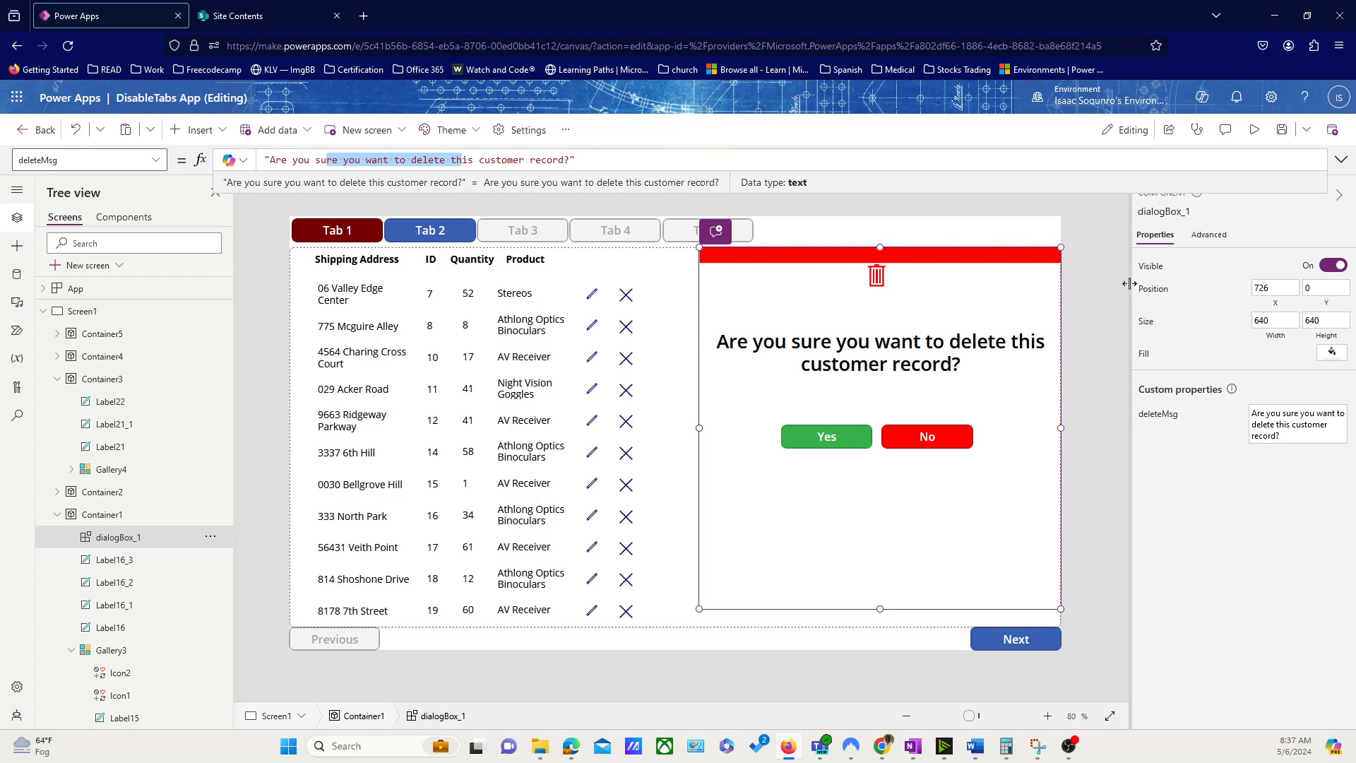
click(1069, 344)
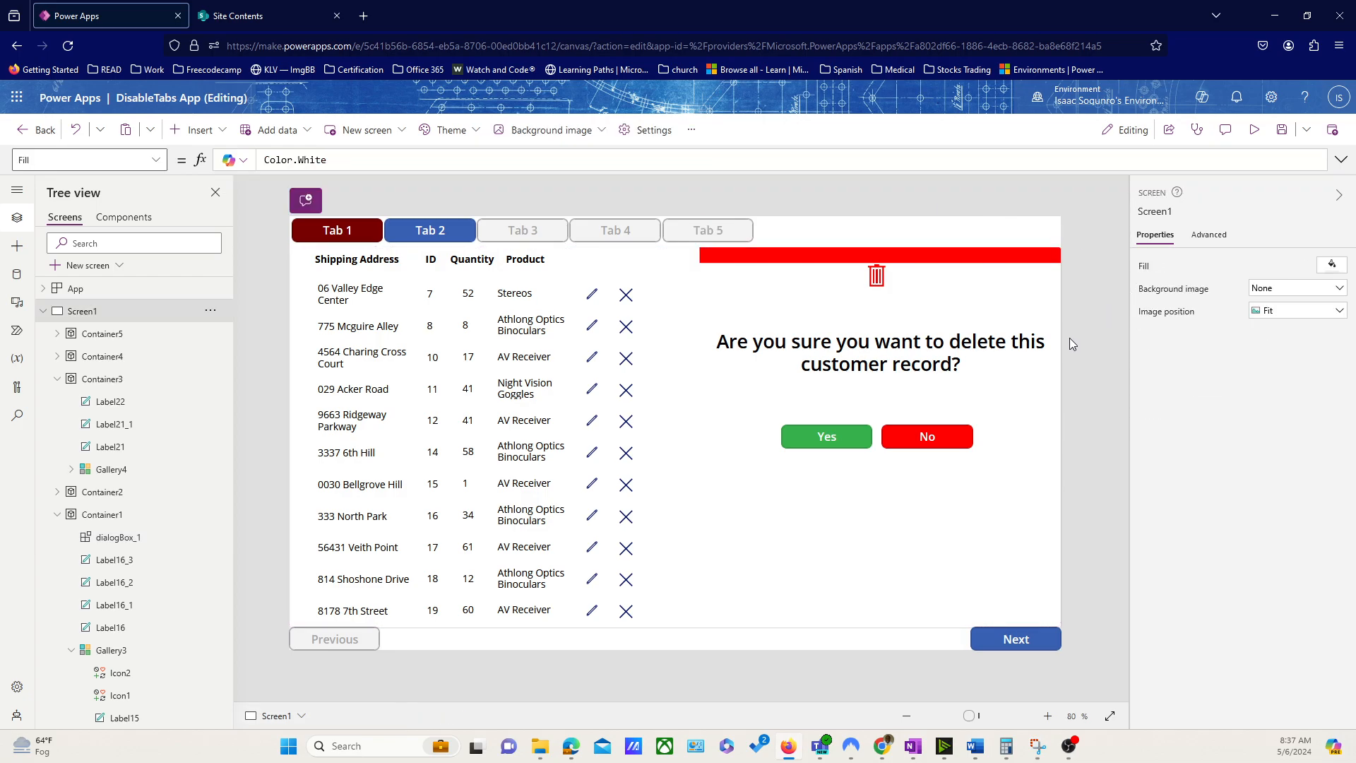
click(1254, 129)
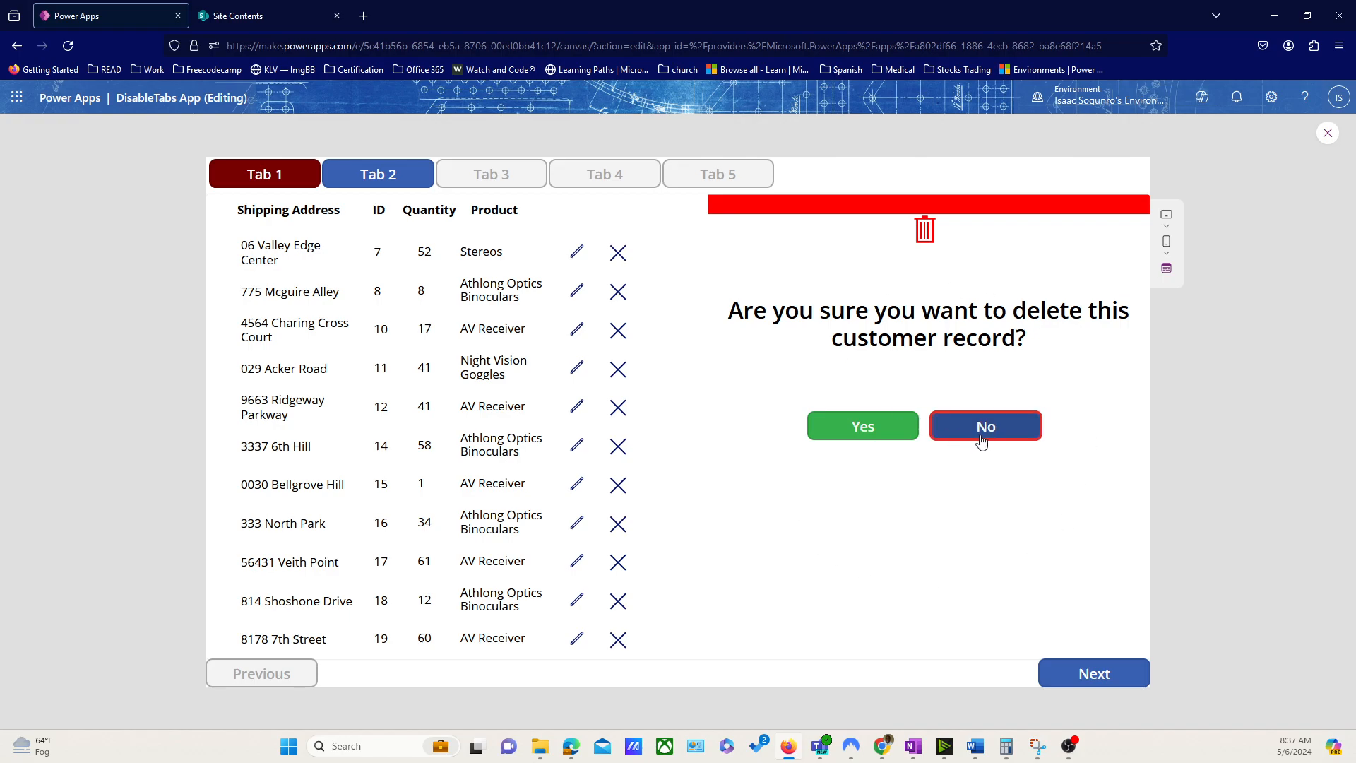
click(986, 429)
click(1328, 134)
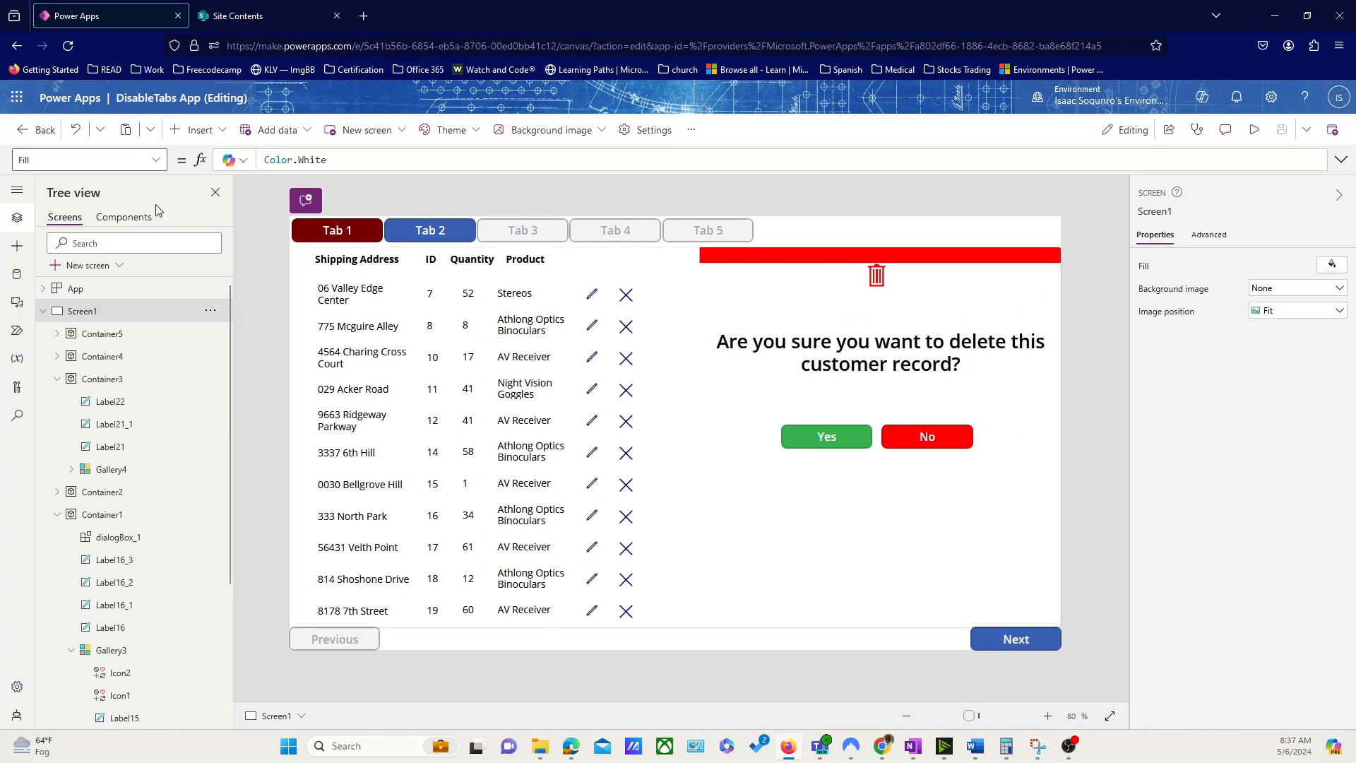
Examine Screen1's OnVisible formula for the hideDialog context variable
click(160, 164)
click(67, 390)
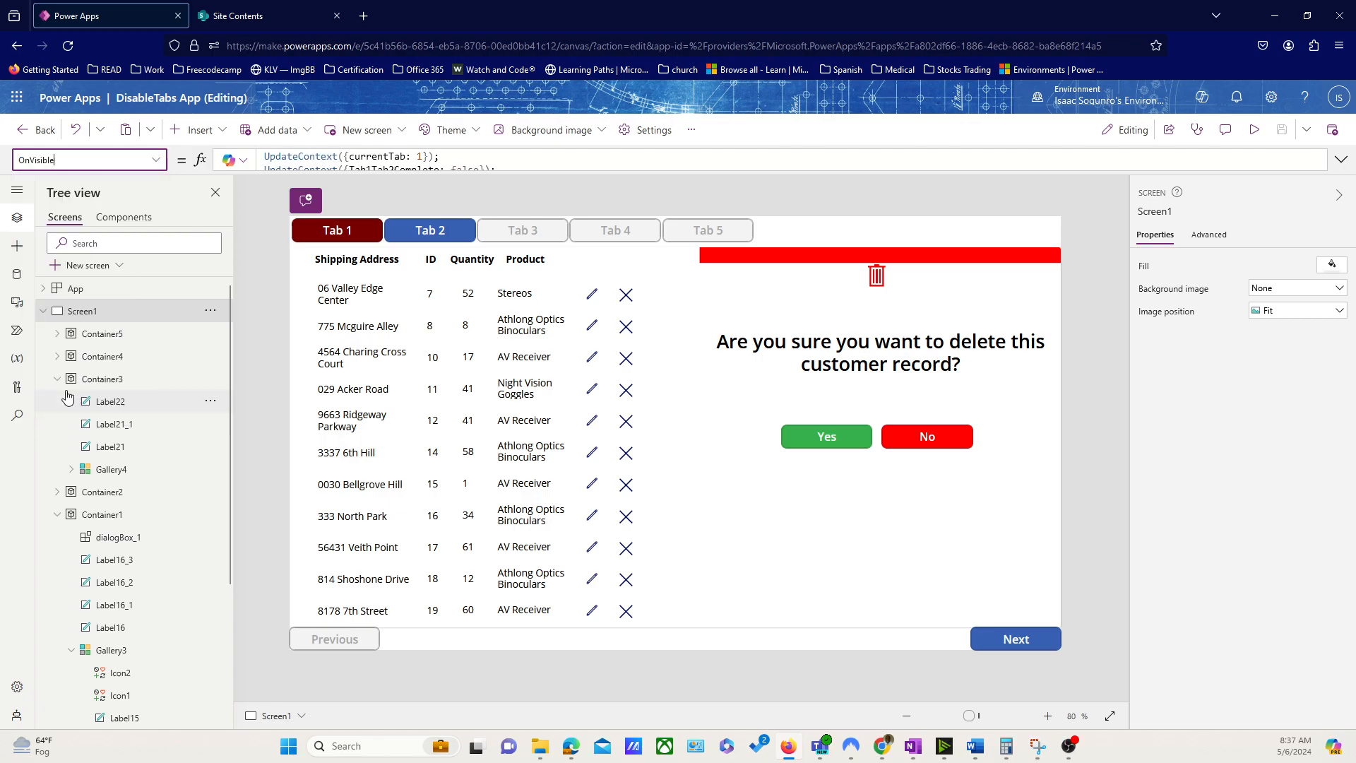
drag(419, 173, 417, 247)
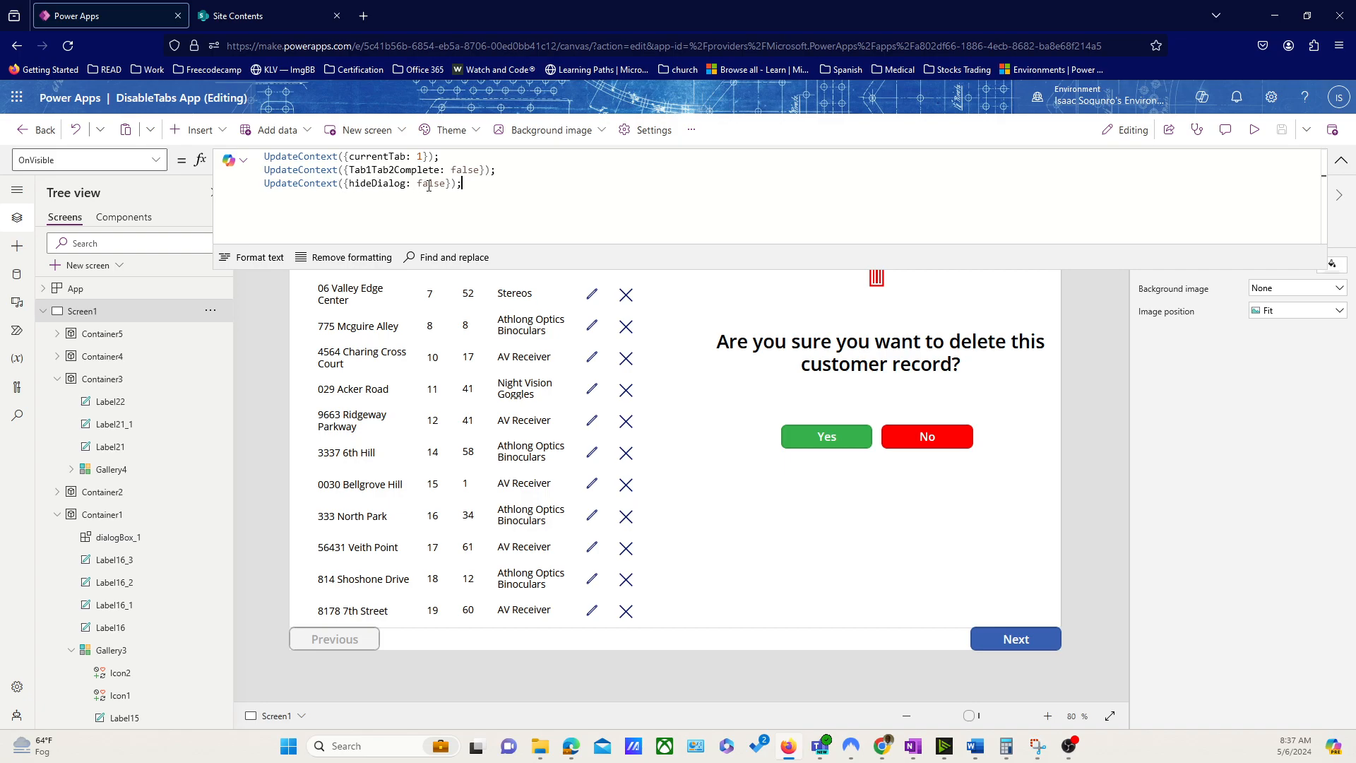
double_click(384, 183)
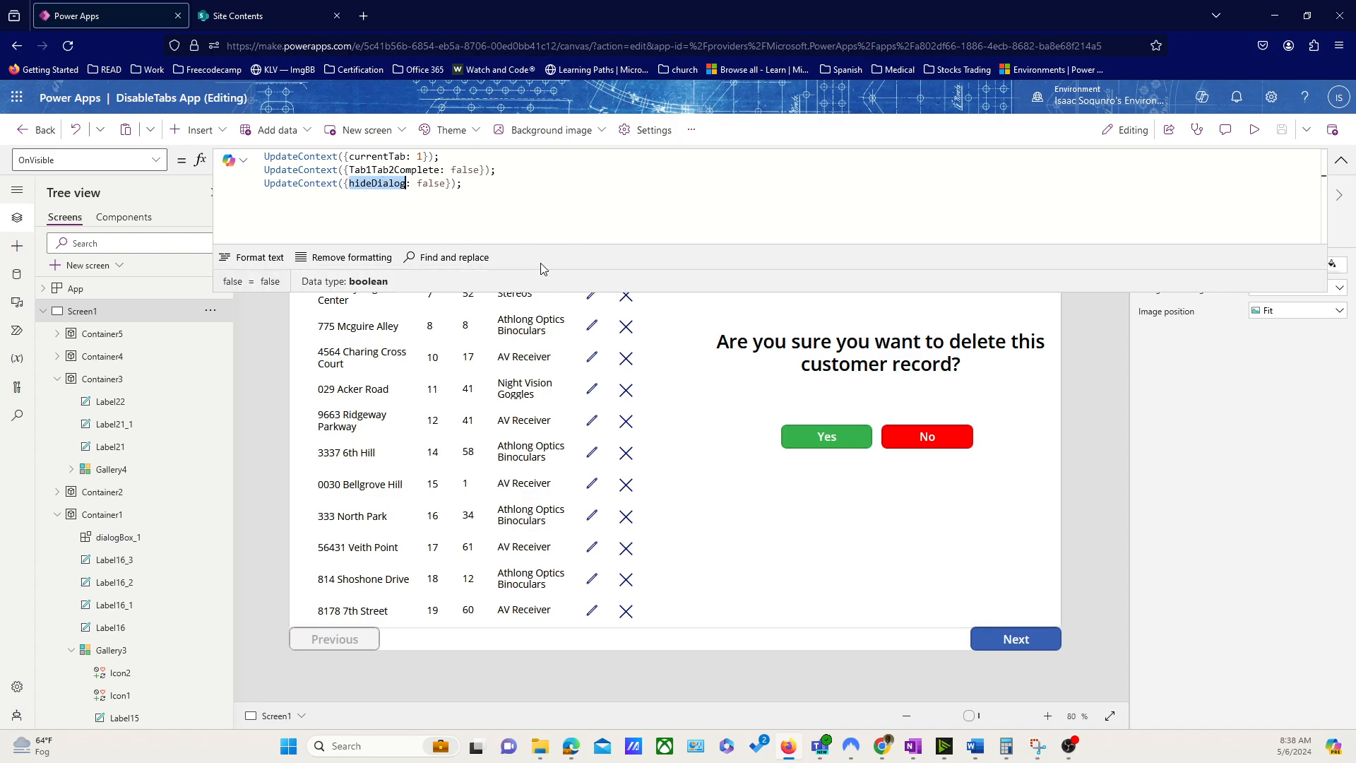
click(1341, 160)
Set the Visible property of the dialogBox_1 instance to the hideDialog variable
click(885, 334)
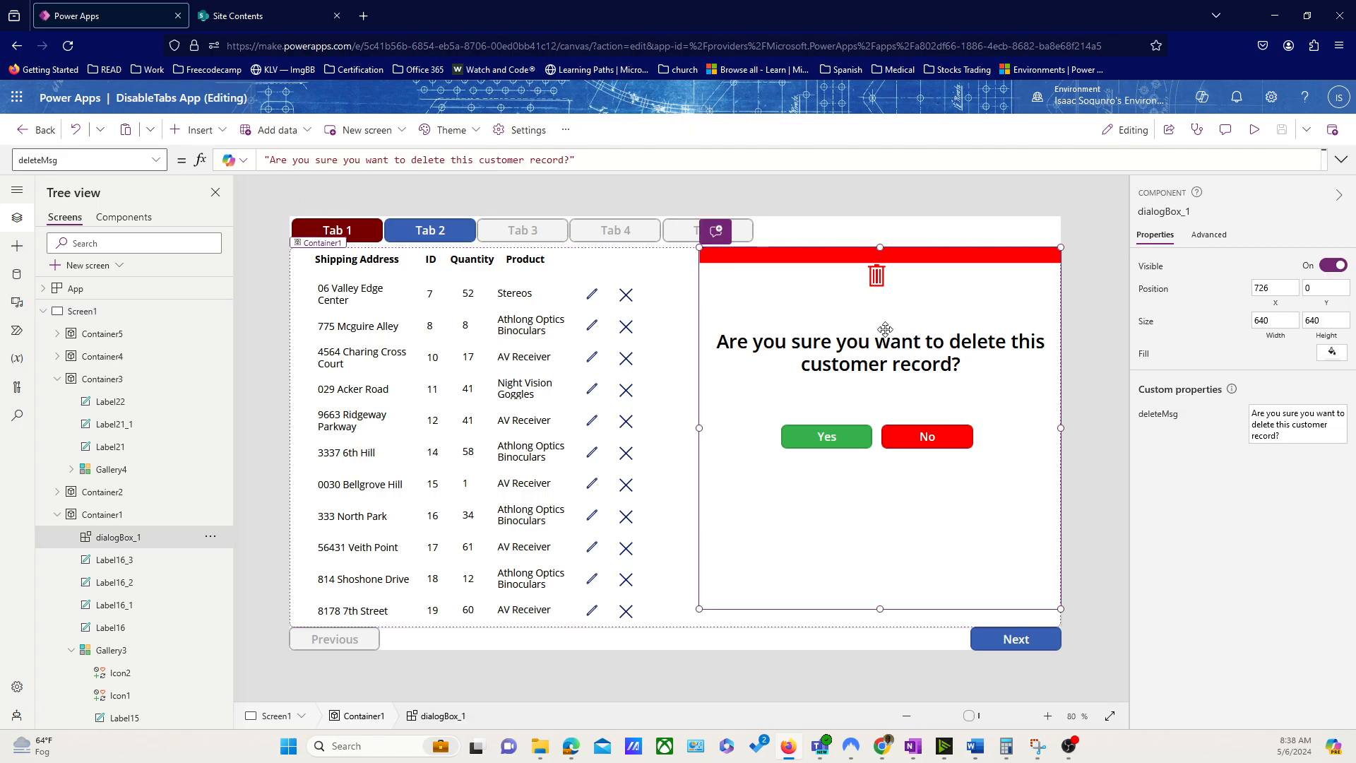
click(155, 162)
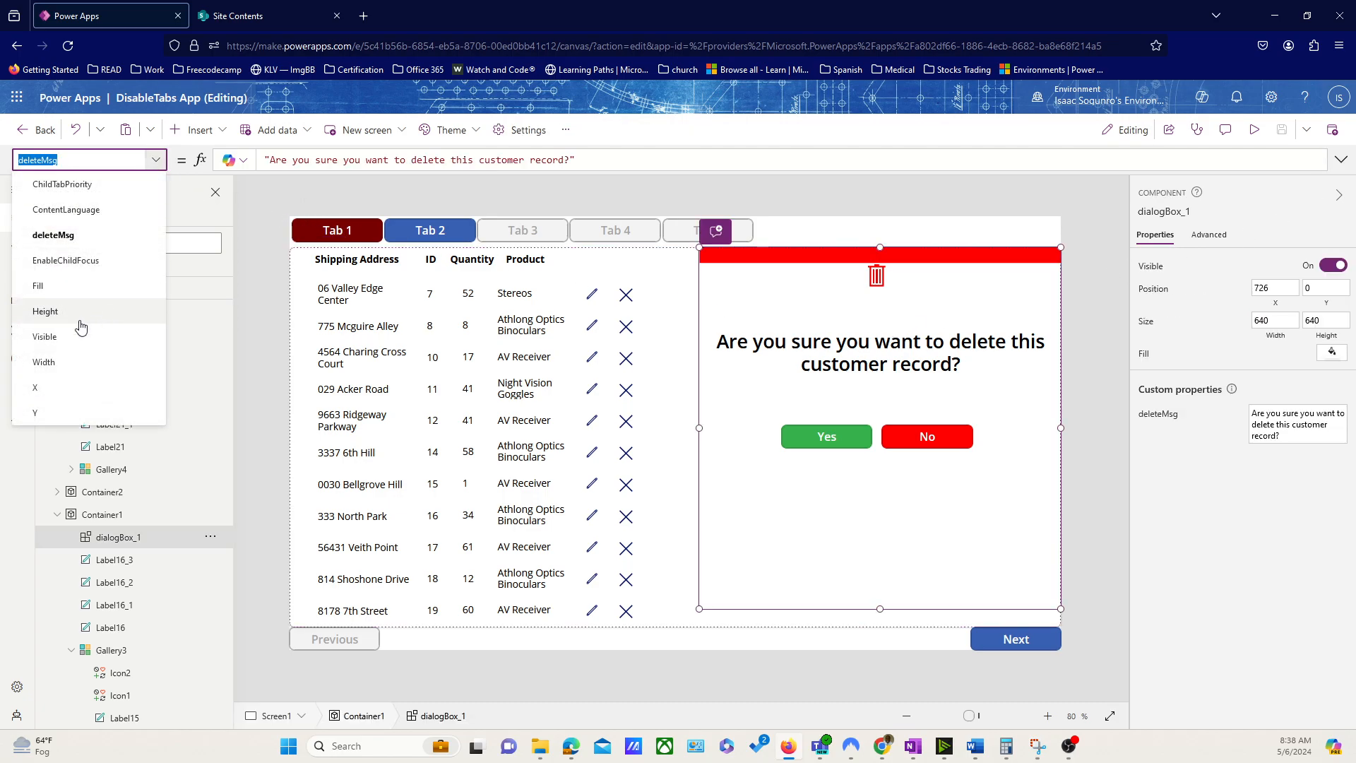
click(65, 337)
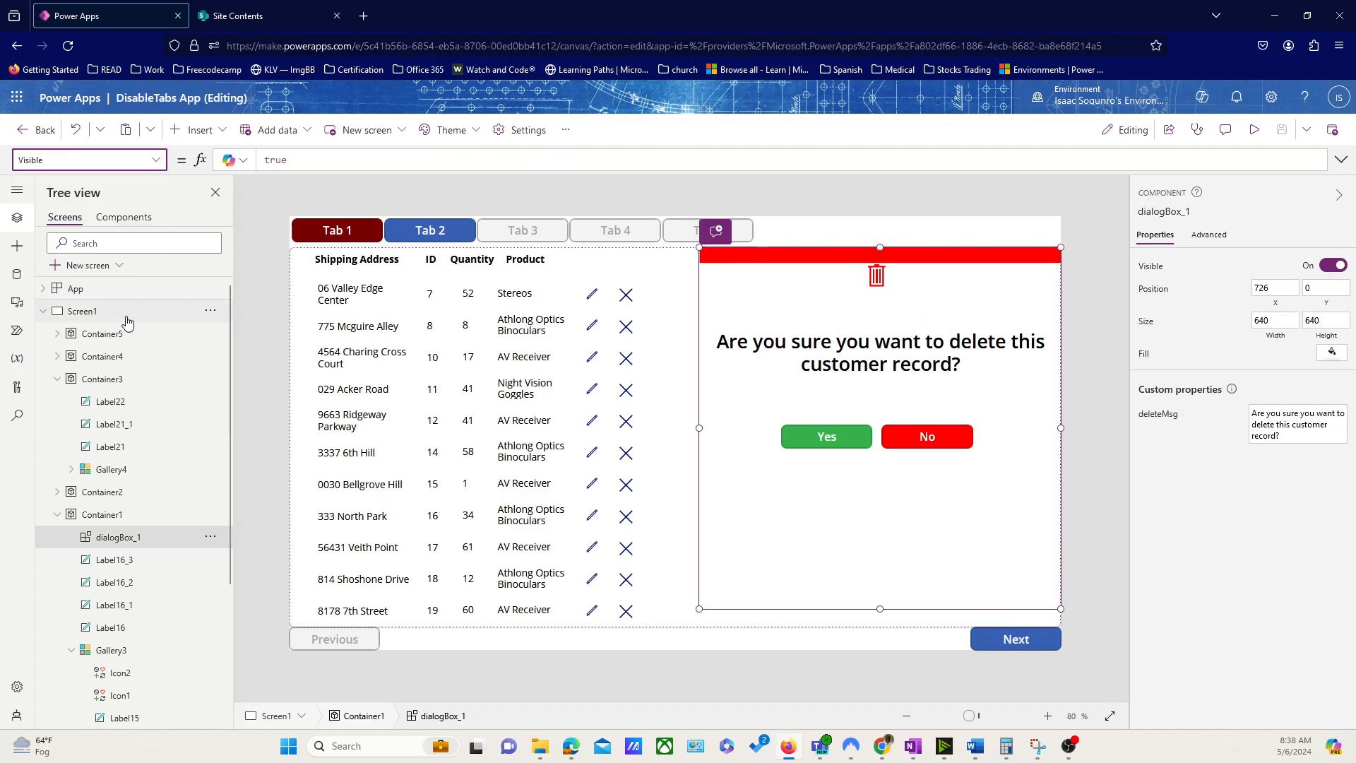
click(155, 159)
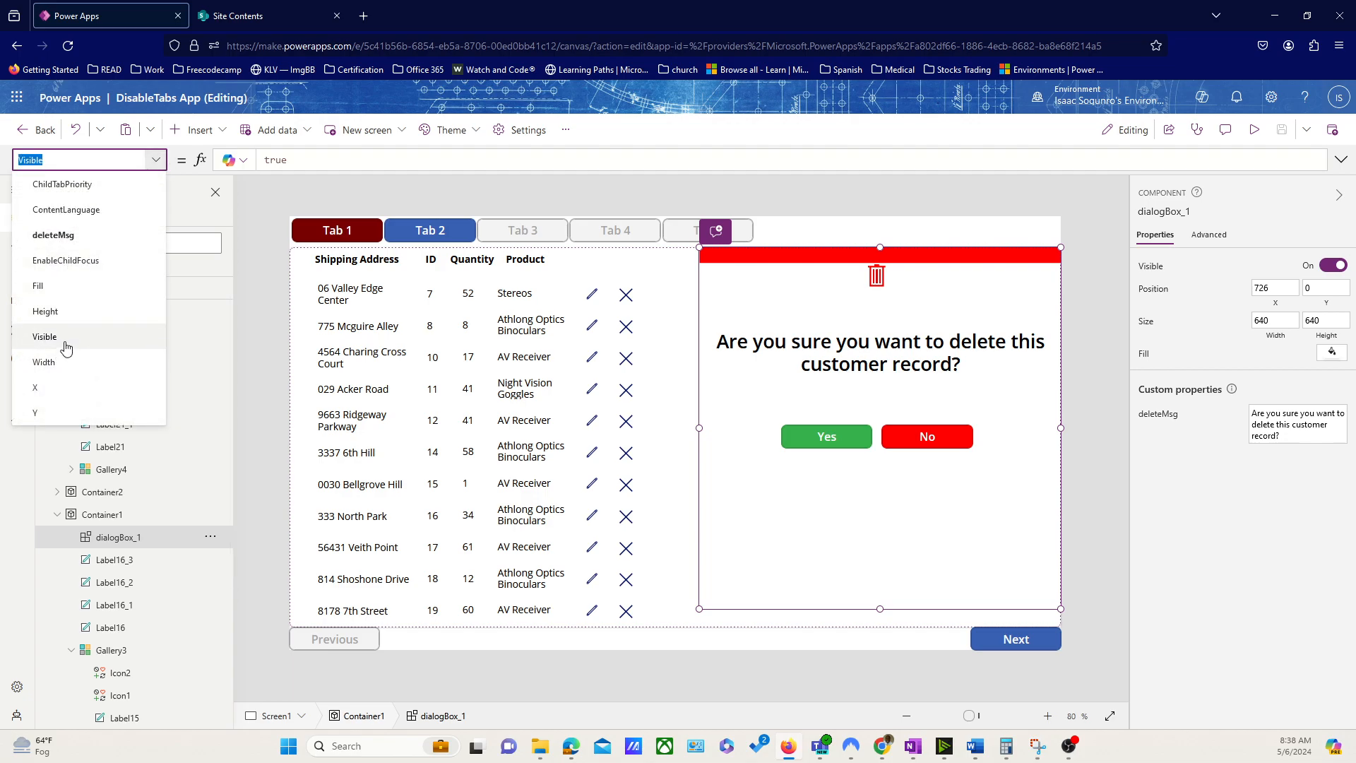
click(62, 337)
click(318, 163)
key(ctrl+a)
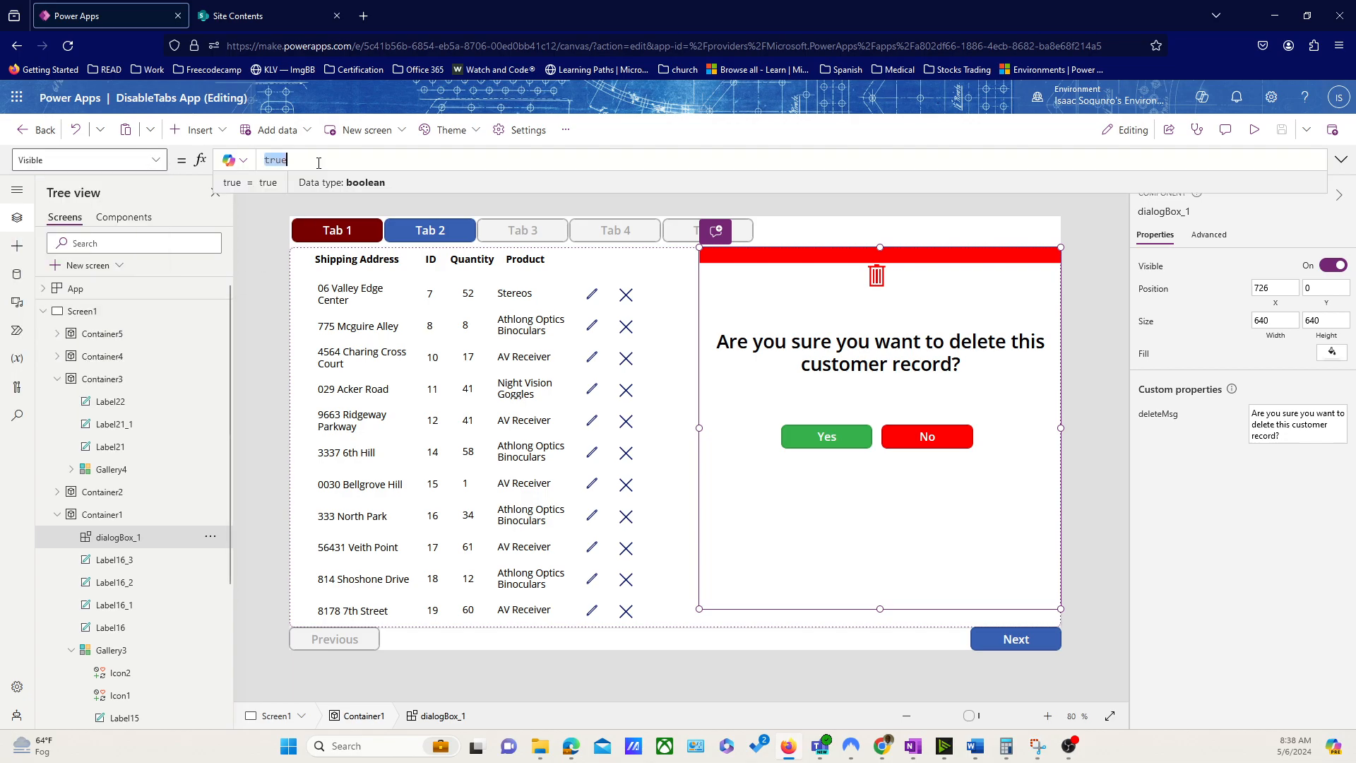
text(hideDialog)
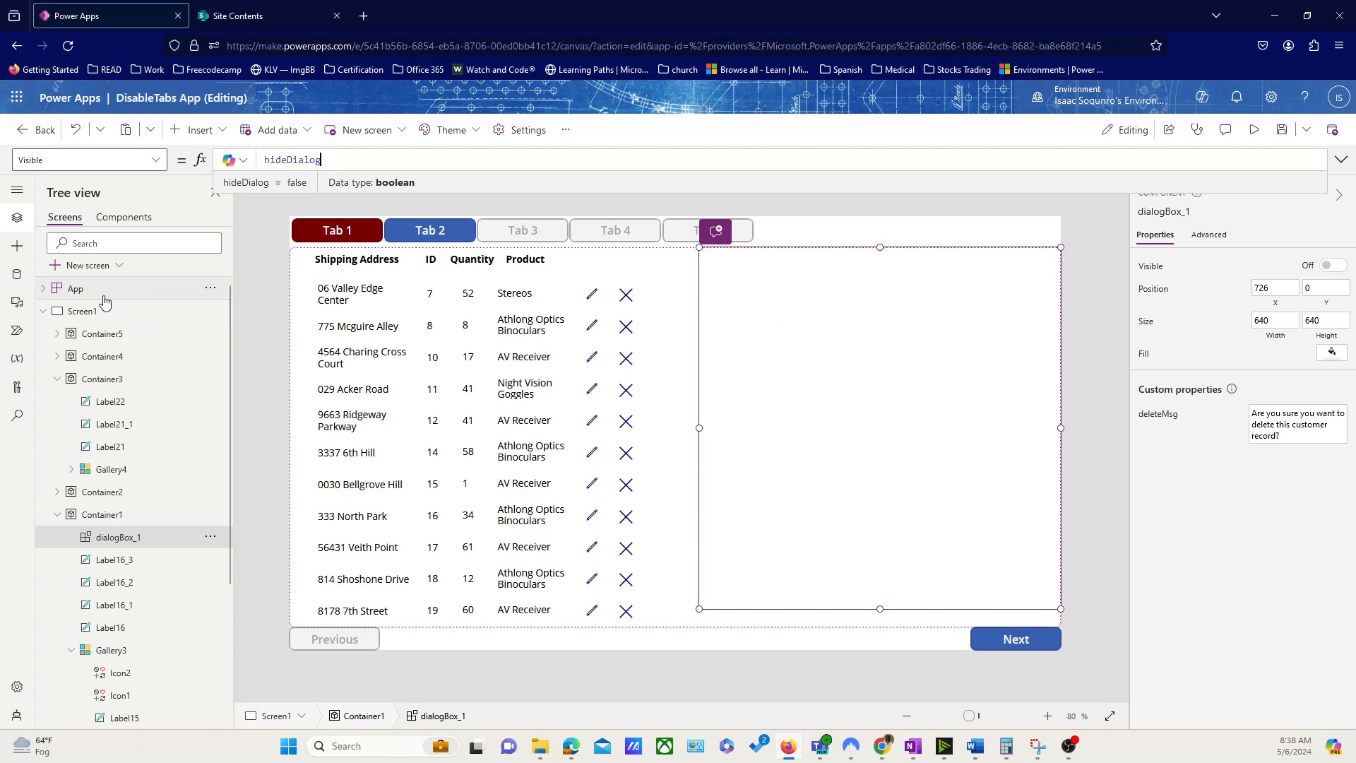
Copy the hideDialog UpdateContext line from Screen1's OnVisible into the gallery delete icon's OnSelect, with the value true: UpdateContext({hideDialog: true});
click(84, 311)
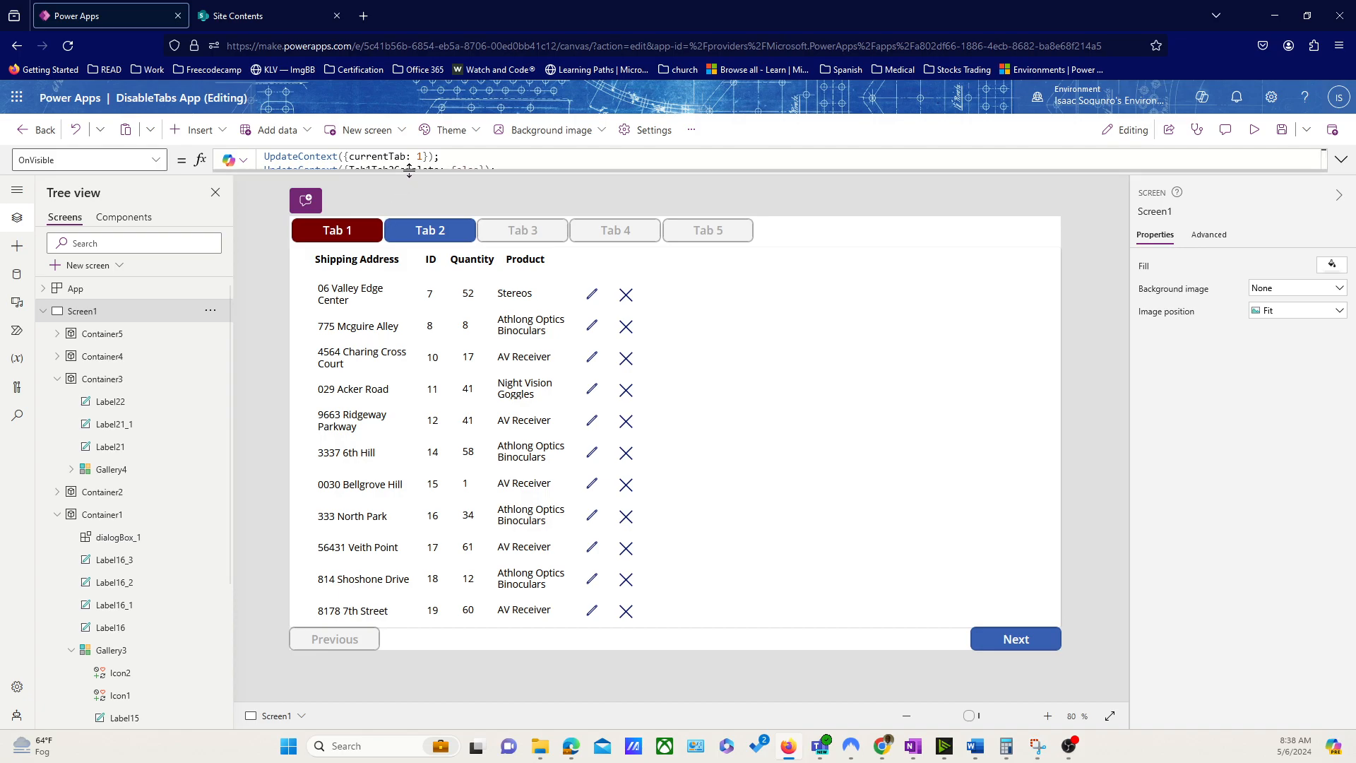
click(494, 167)
drag(479, 187, 263, 186)
key(ctrl+c)
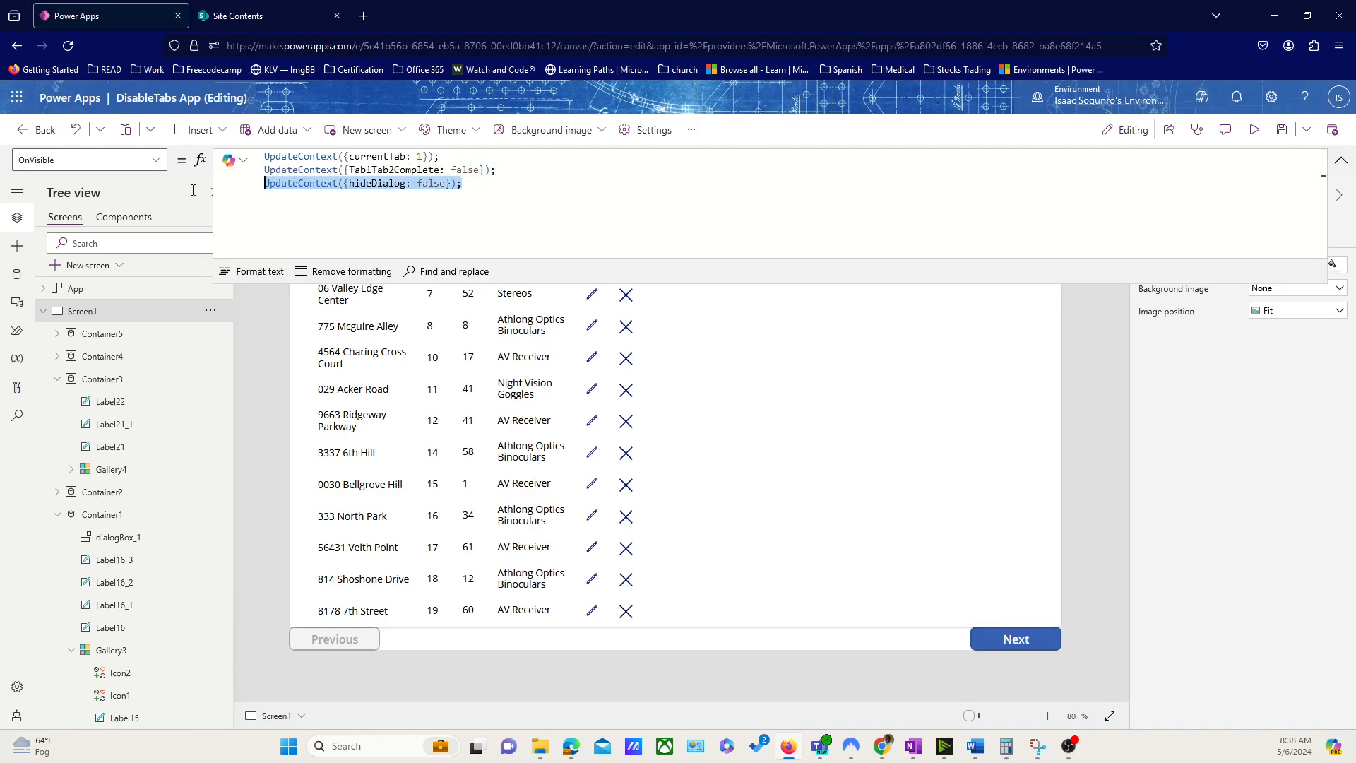
click(1341, 159)
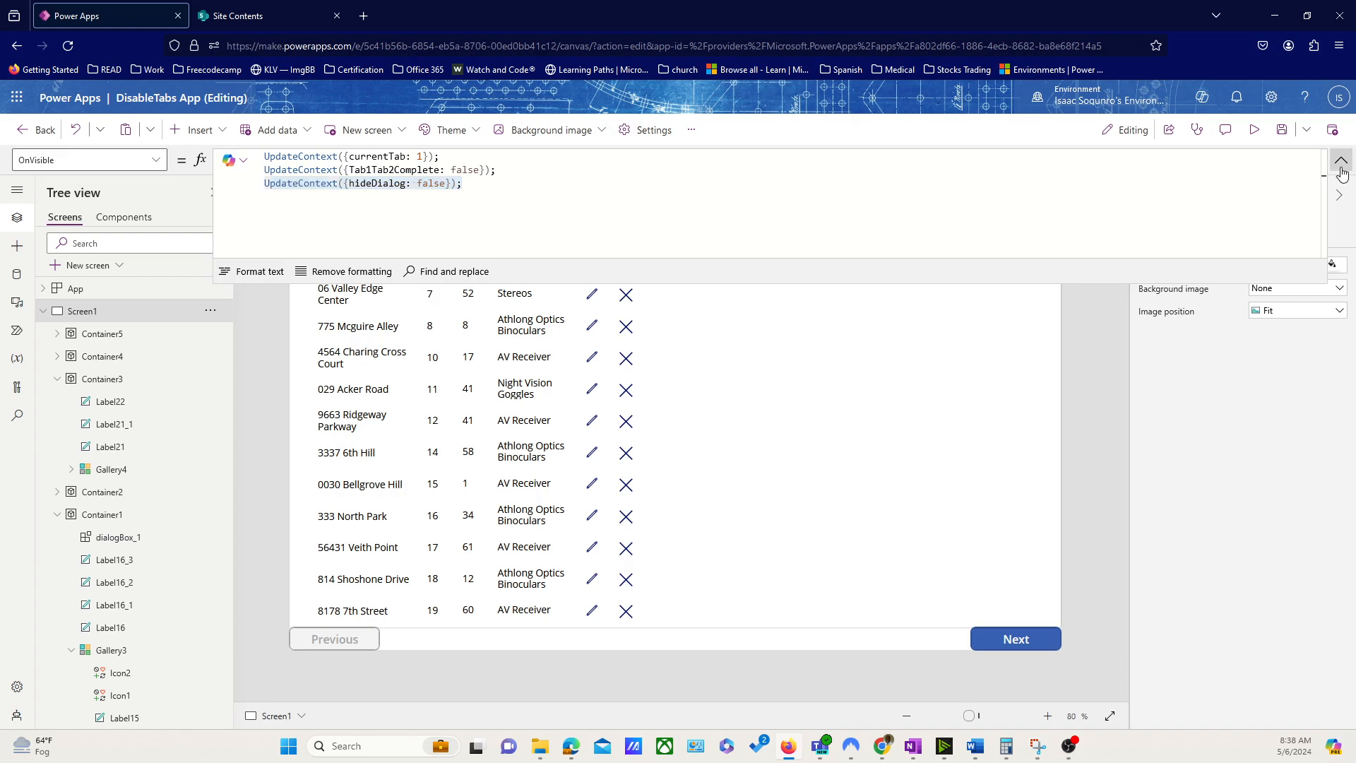
click(626, 298)
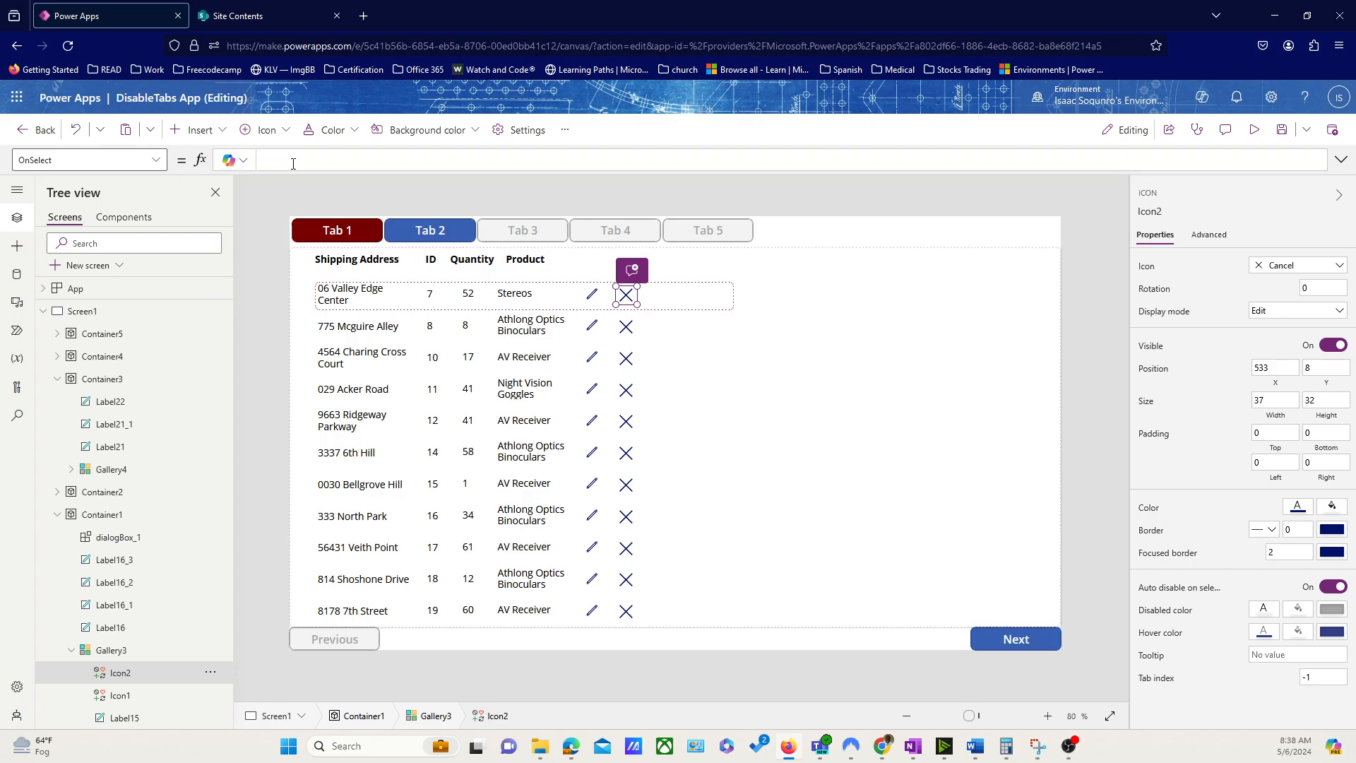
click(297, 164)
key(ctrl+v)
double_click(427, 160)
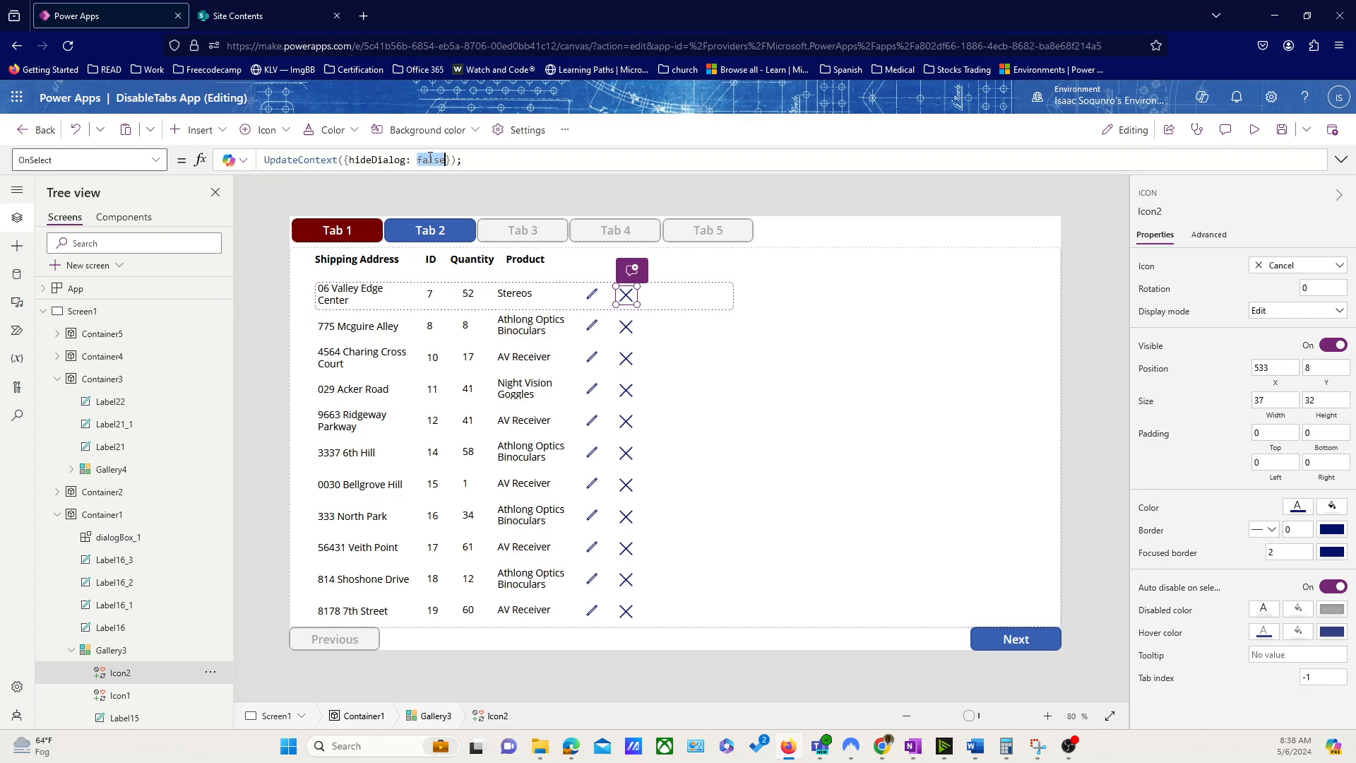
text(true)
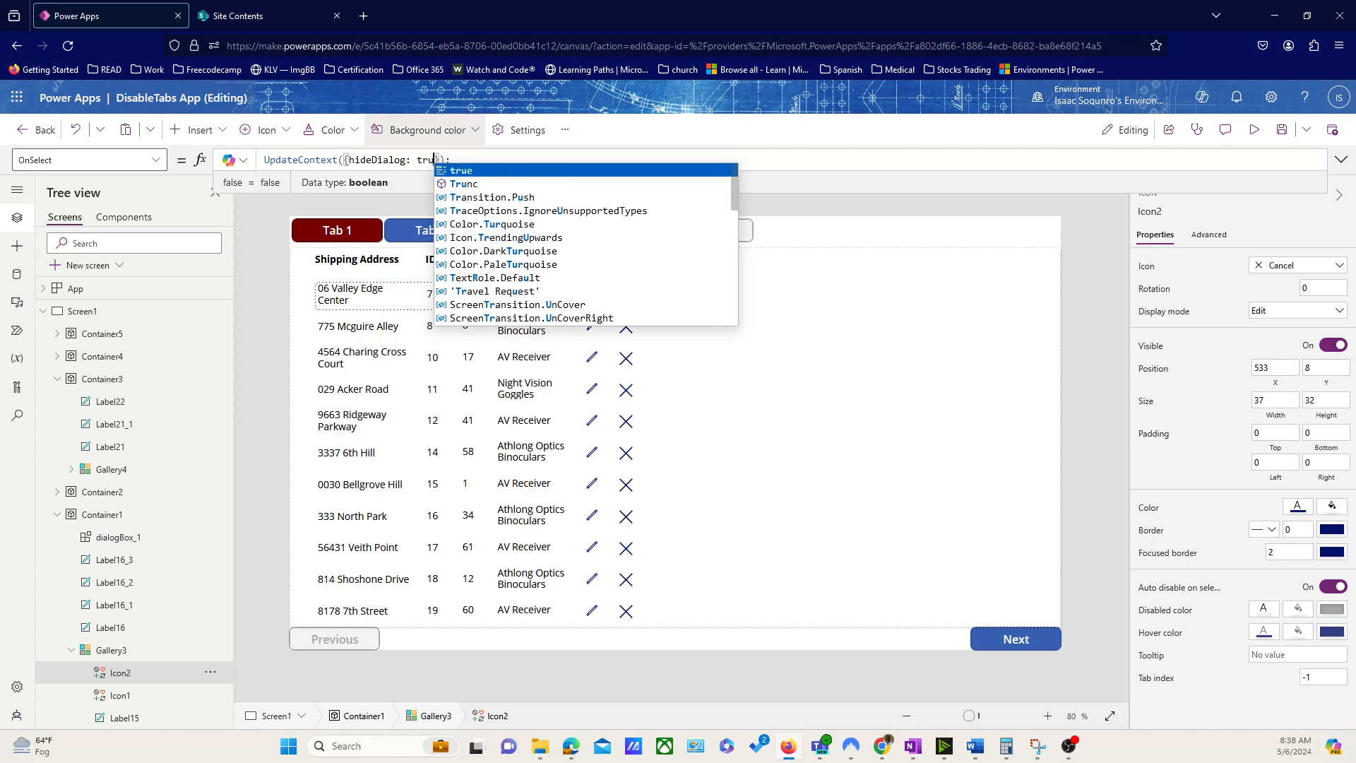
click(1008, 427)
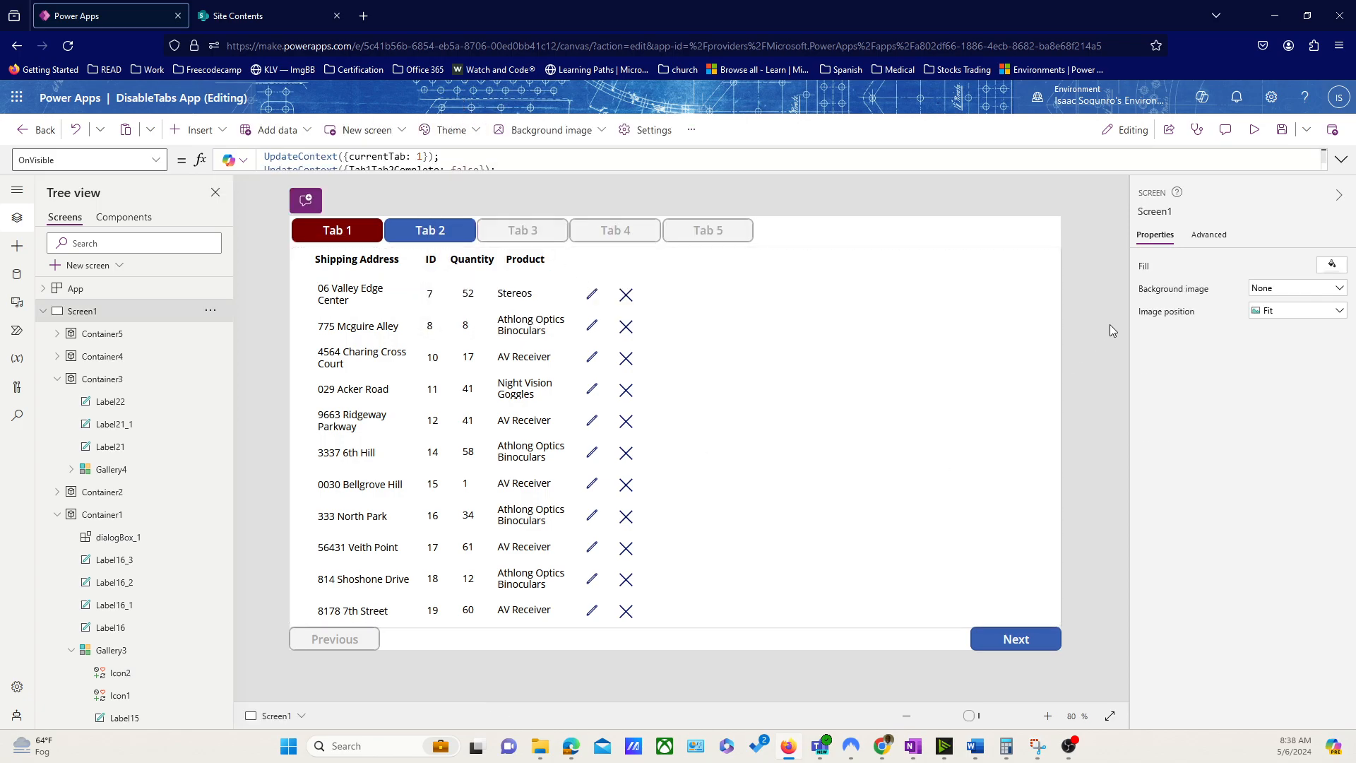
Preview the app and test the first record's delete icon, which should open the confirmation dialog, then close the preview
click(1252, 130)
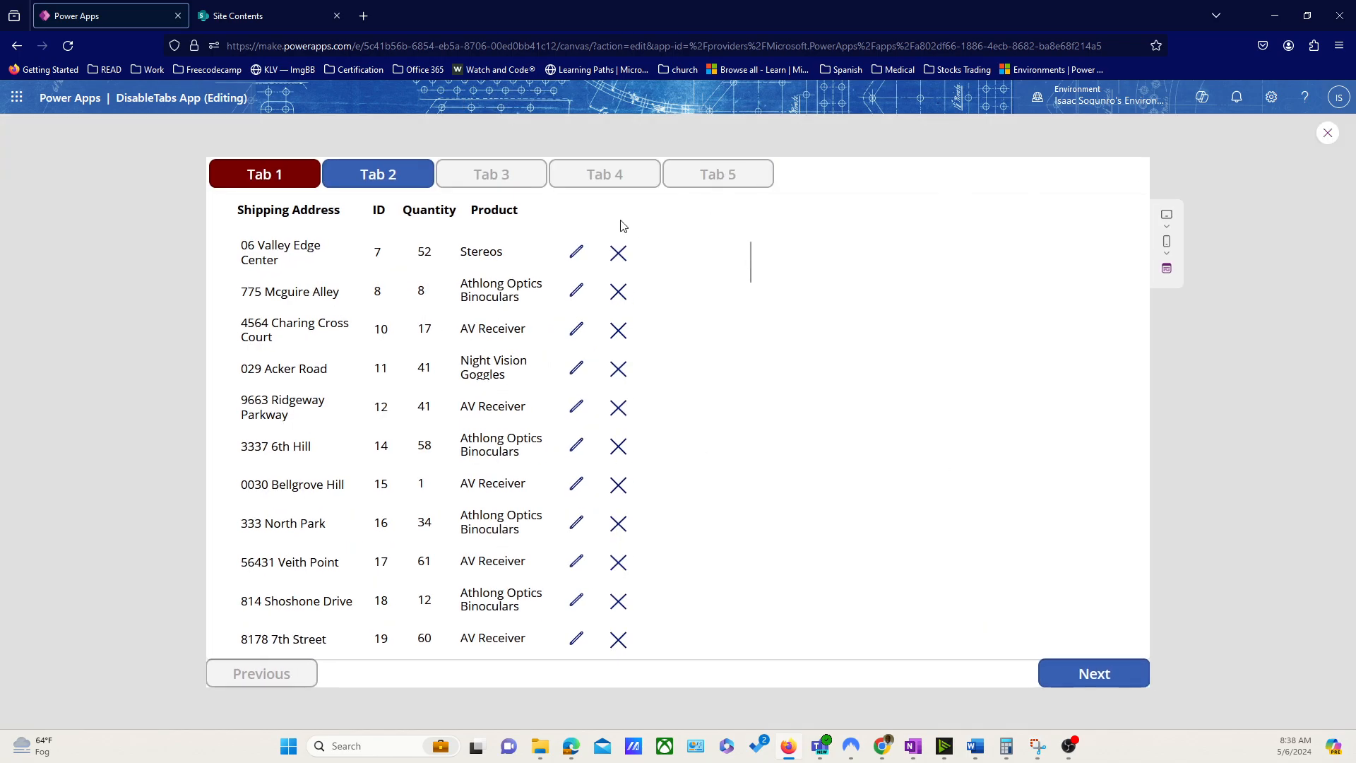
click(616, 258)
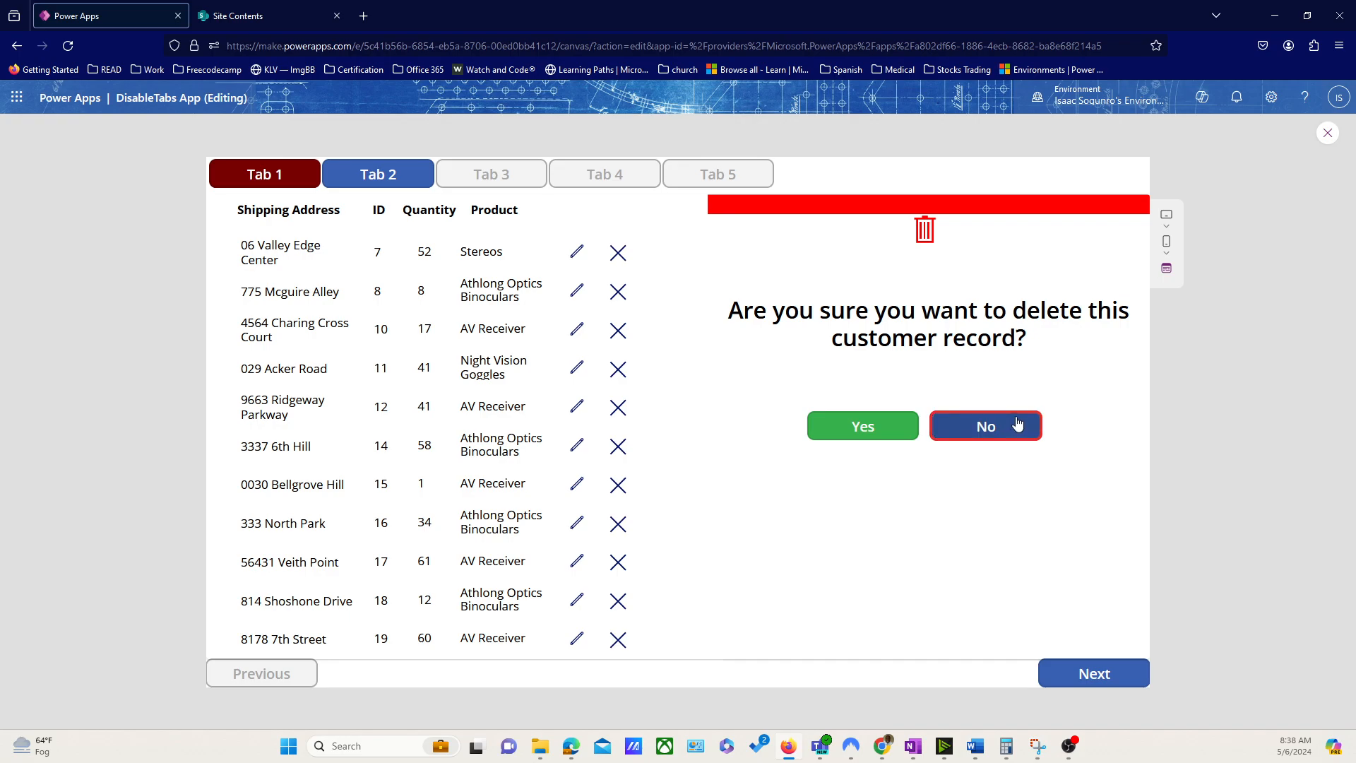
click(1327, 134)
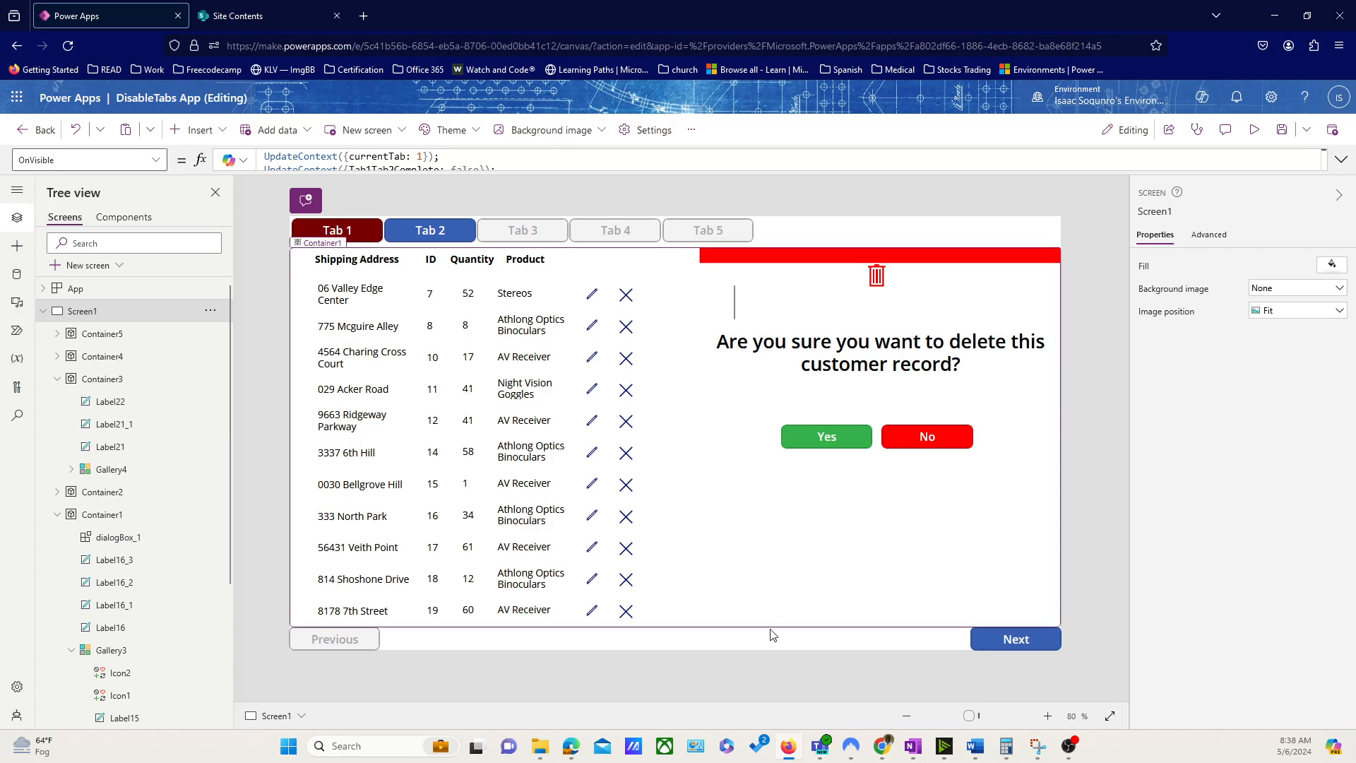
Check the Enhanced component properties option among the app's experimental upcoming features
click(639, 132)
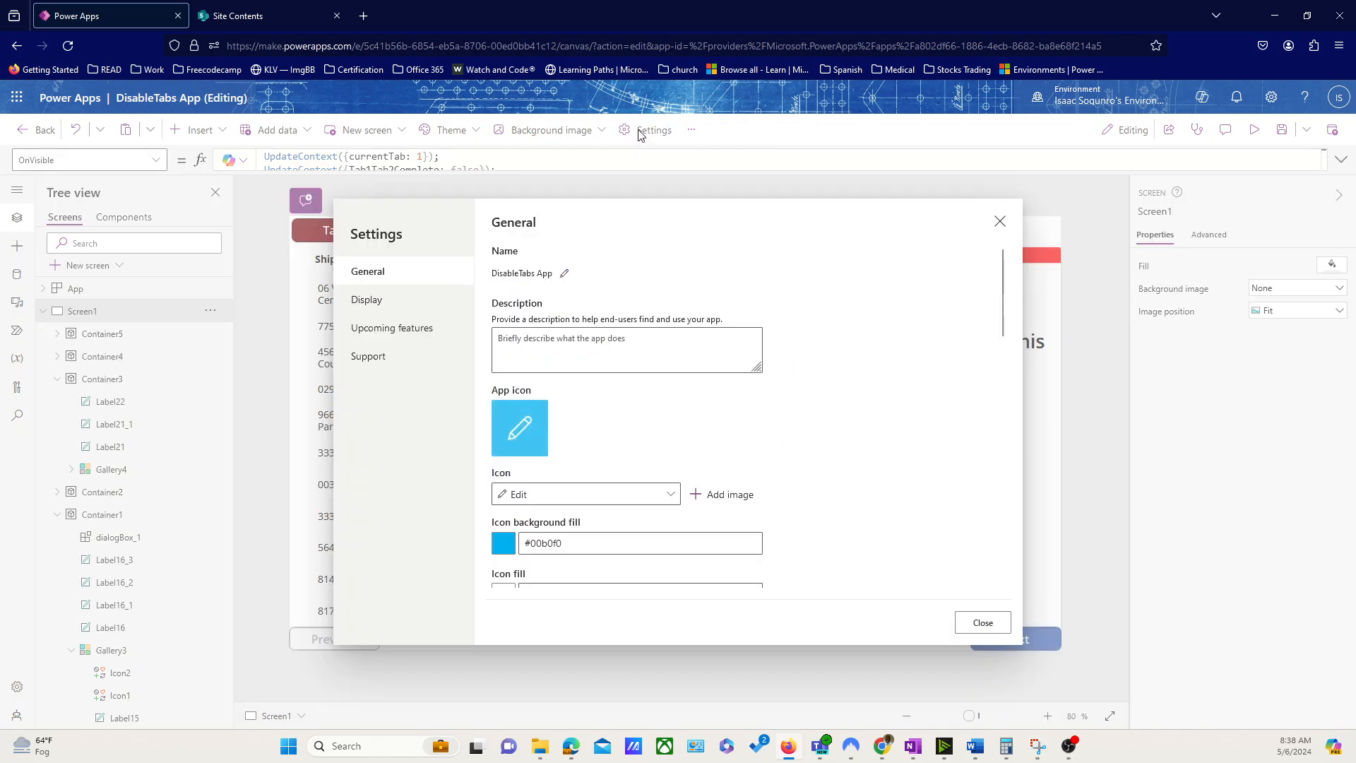
click(414, 330)
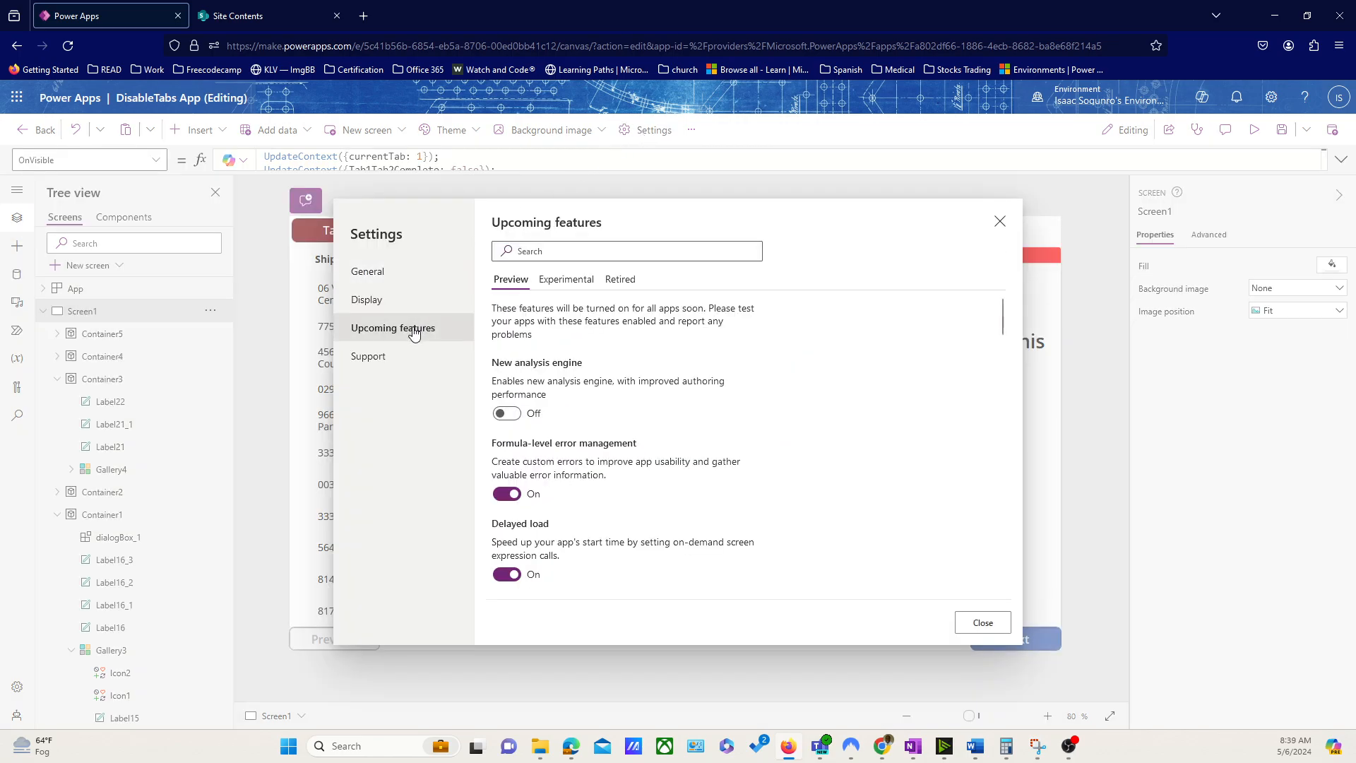
click(577, 281)
scroll(565, 500, down, 5)
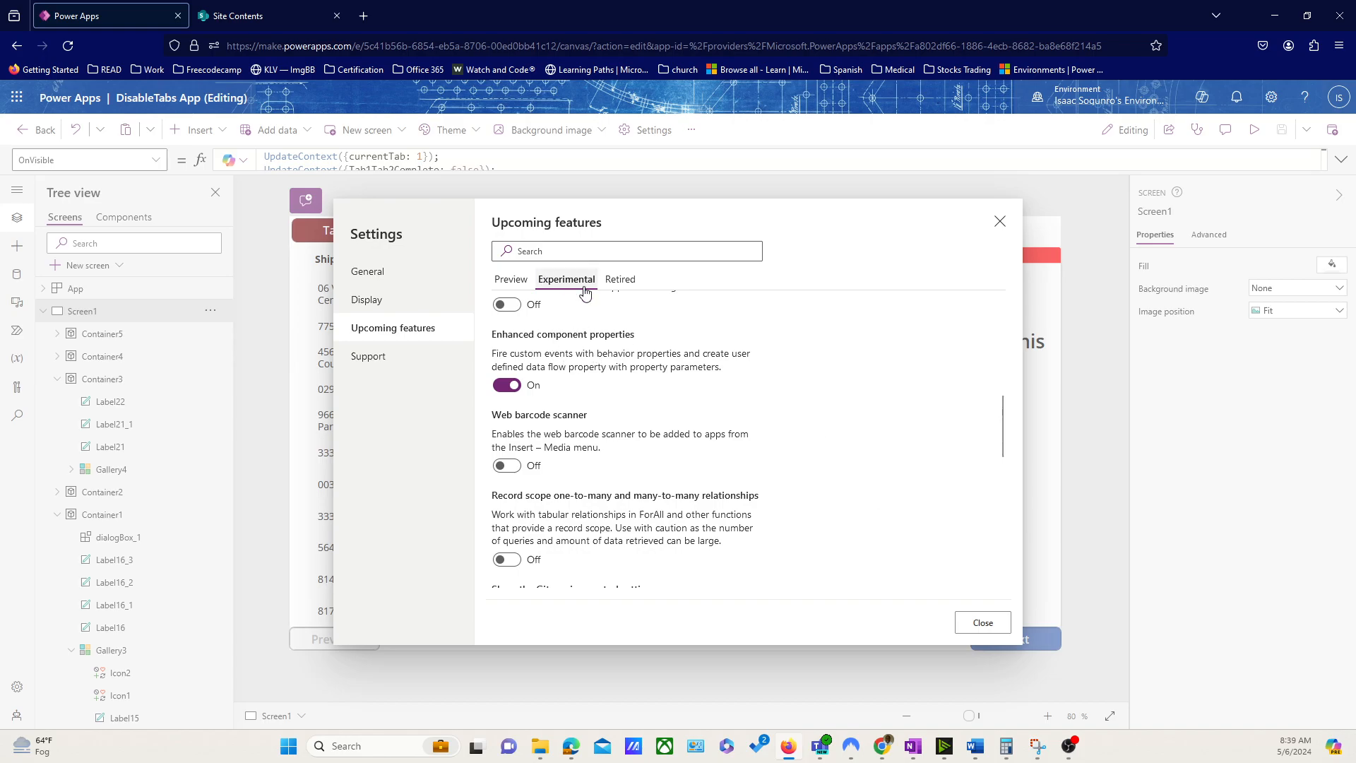
click(984, 623)
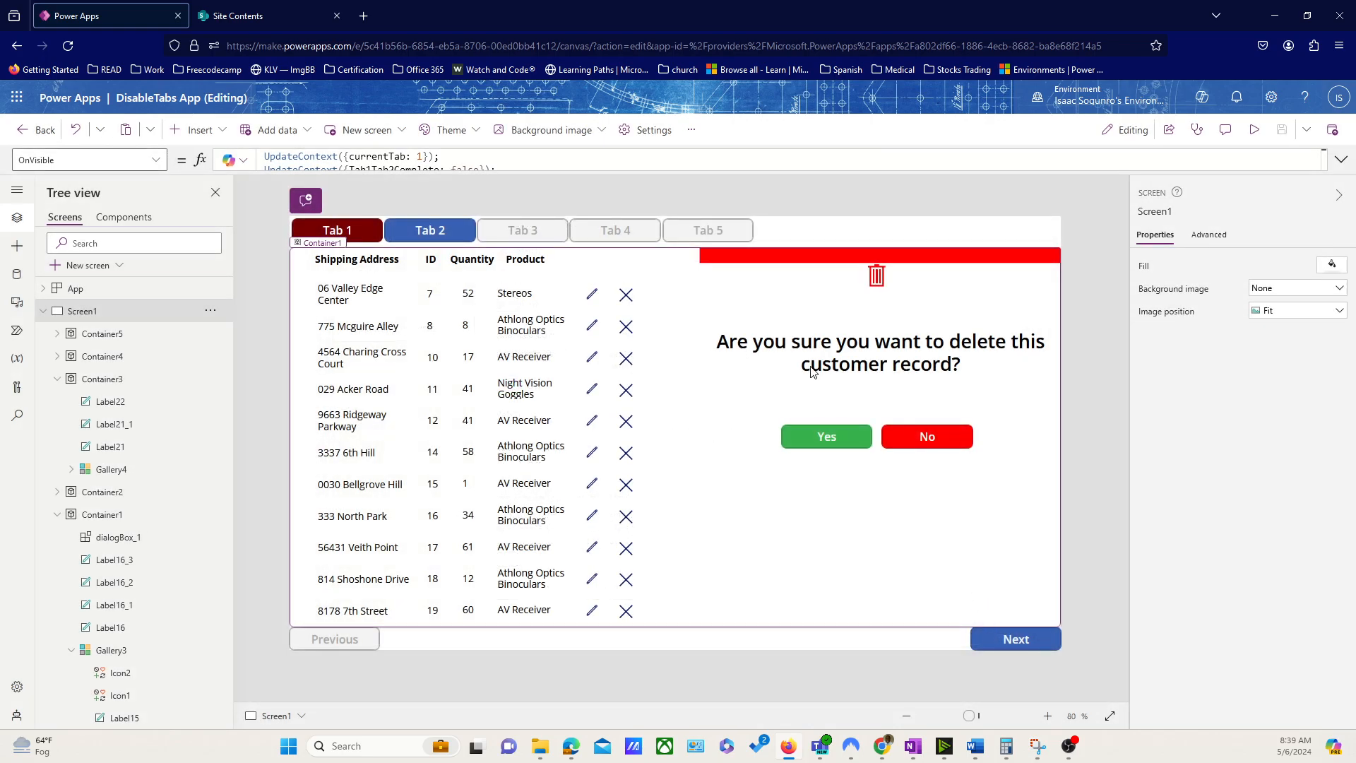
Create a custom property named OnCancel on the dialogBox component, with property type Event and return data type None
click(130, 221)
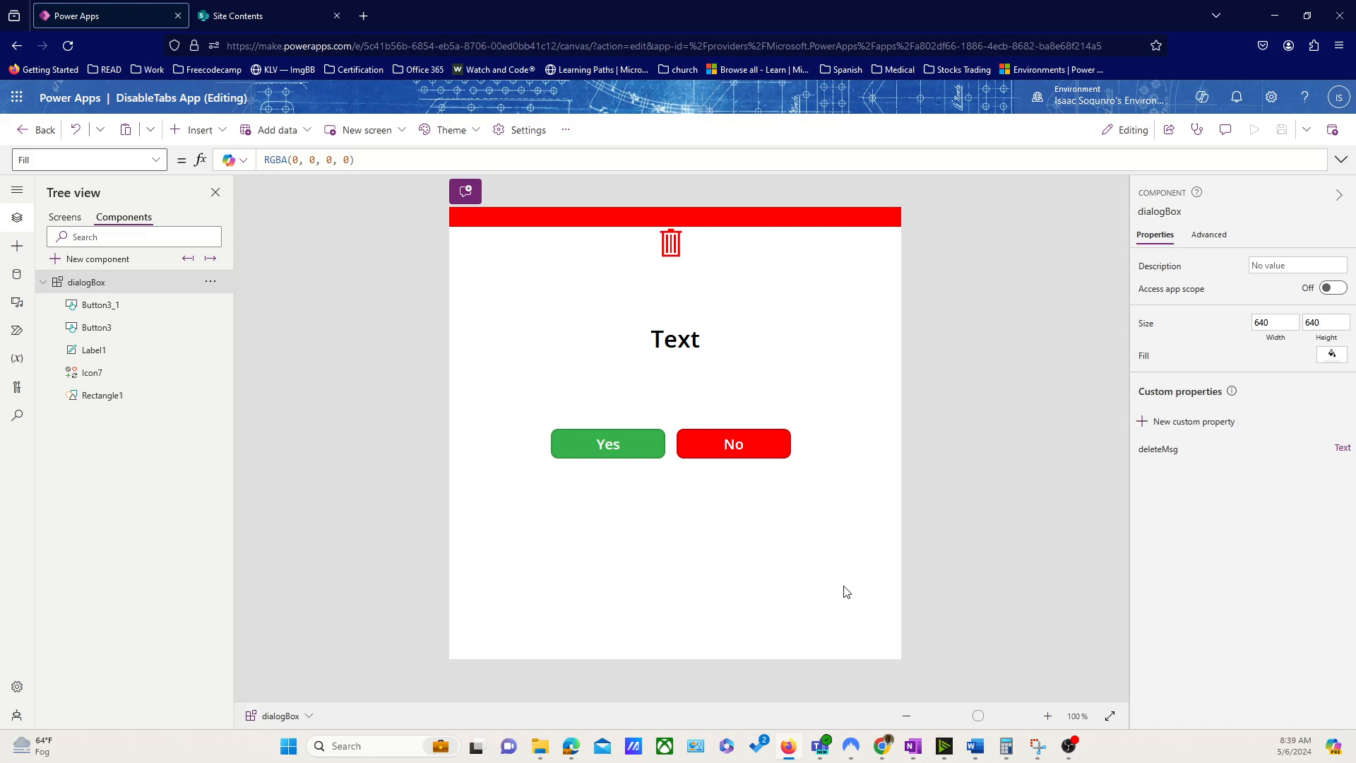
click(1197, 421)
click(1021, 252)
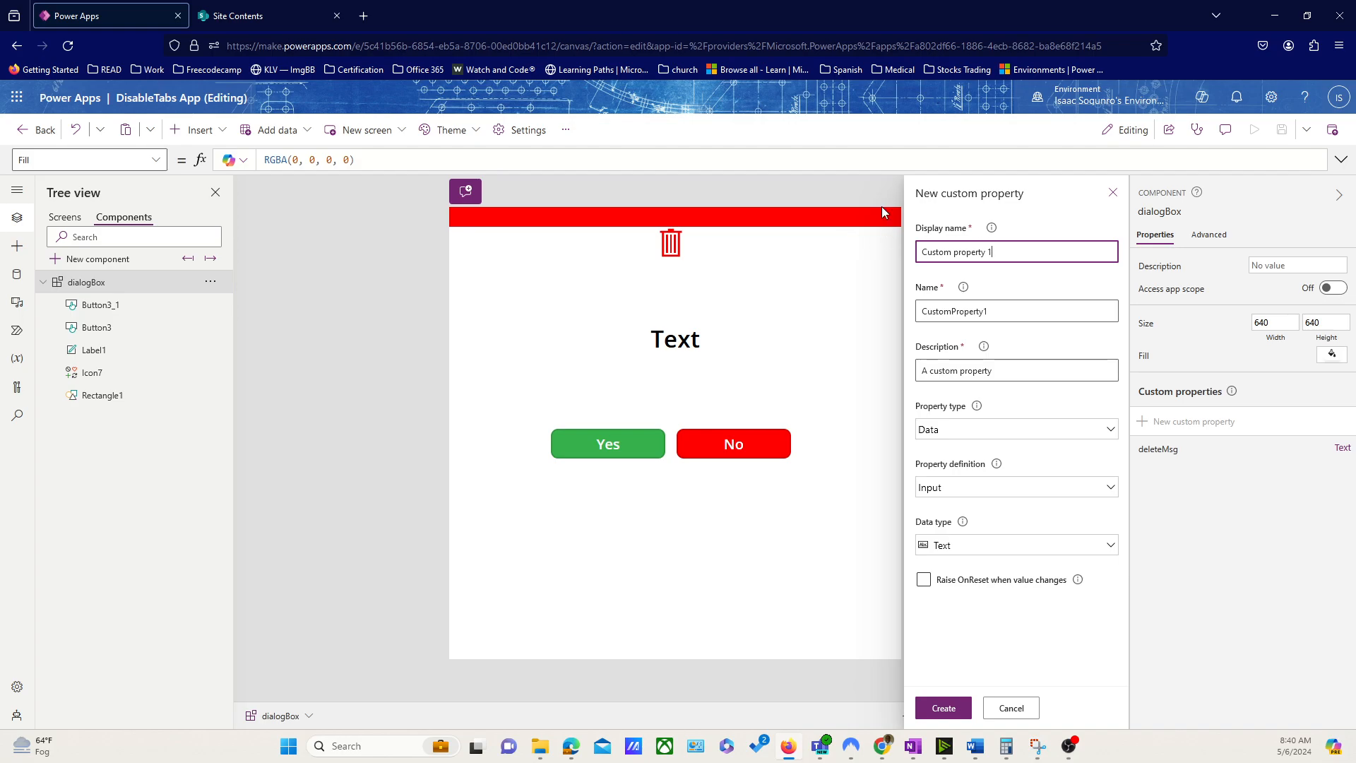
key(ctrl+a)
text(O)
click(954, 431)
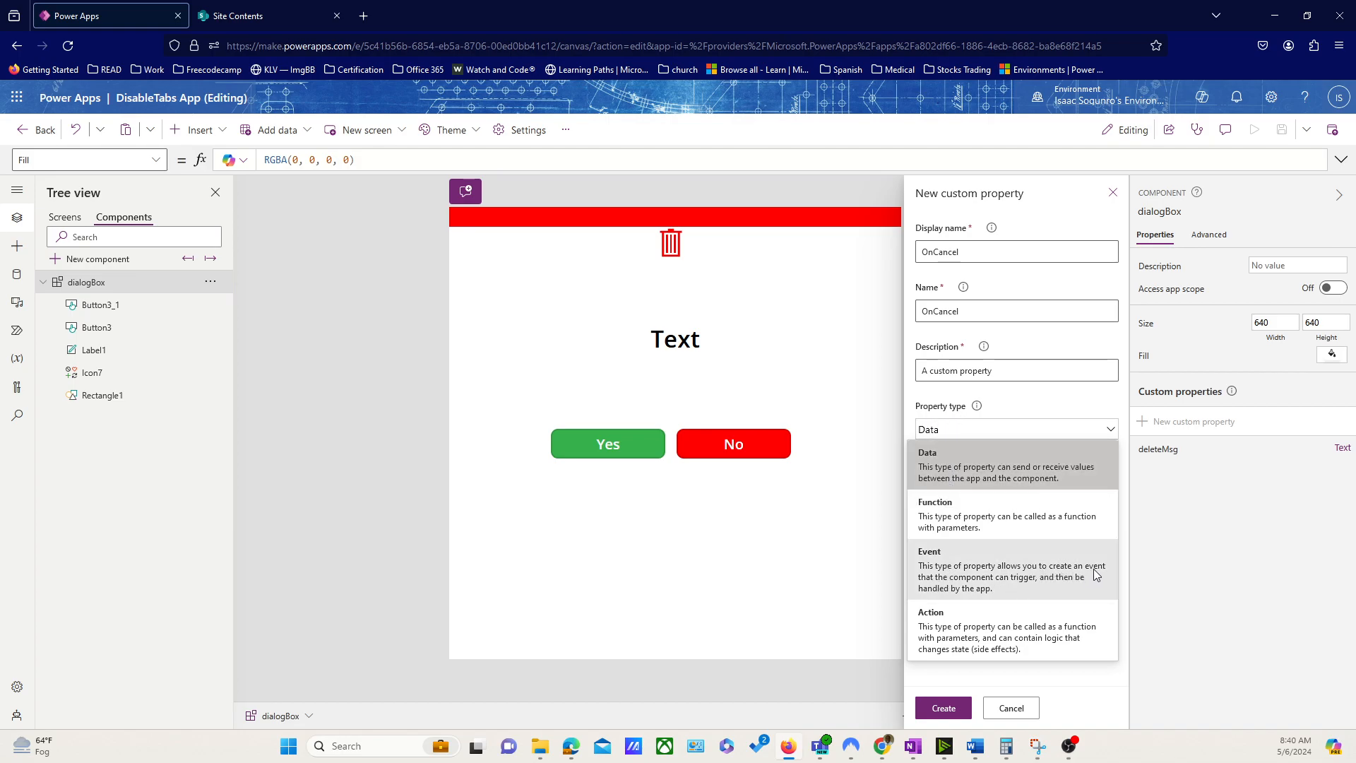
click(1017, 573)
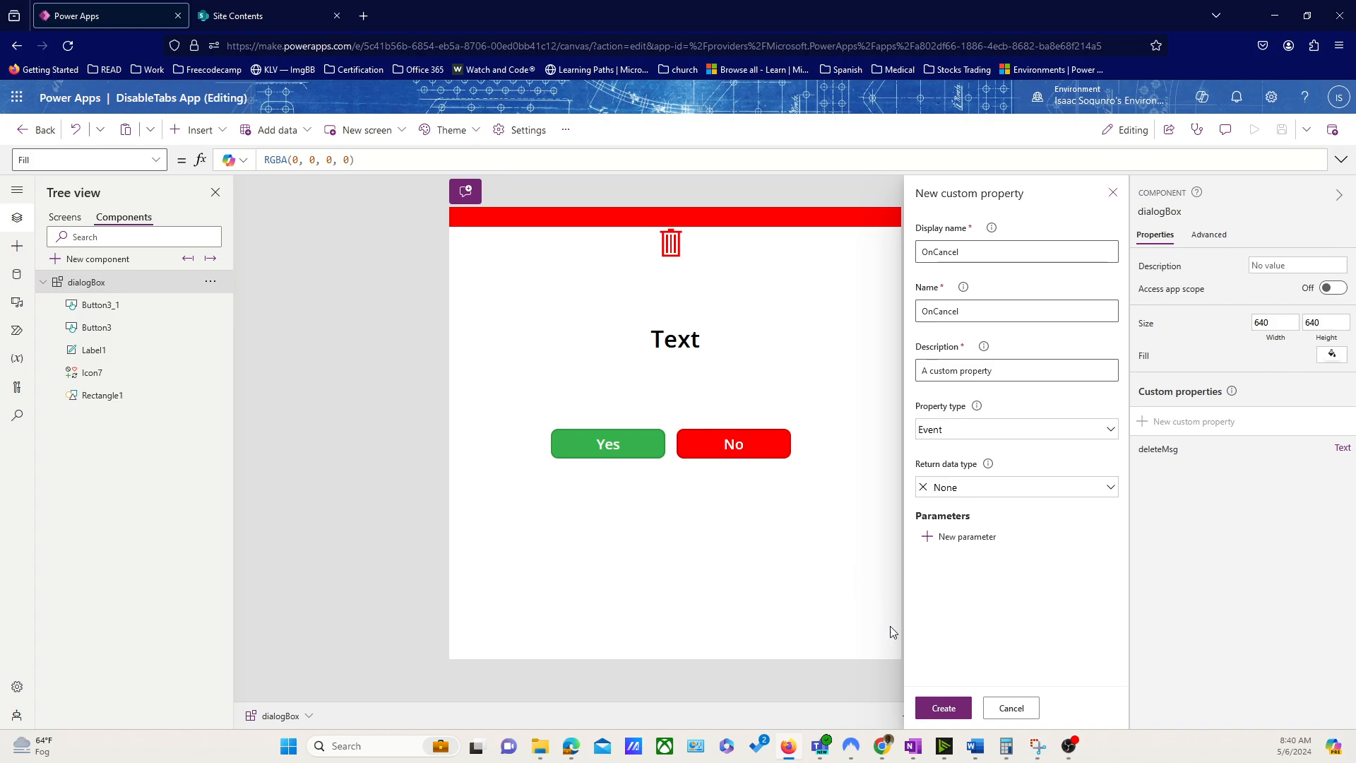
click(942, 708)
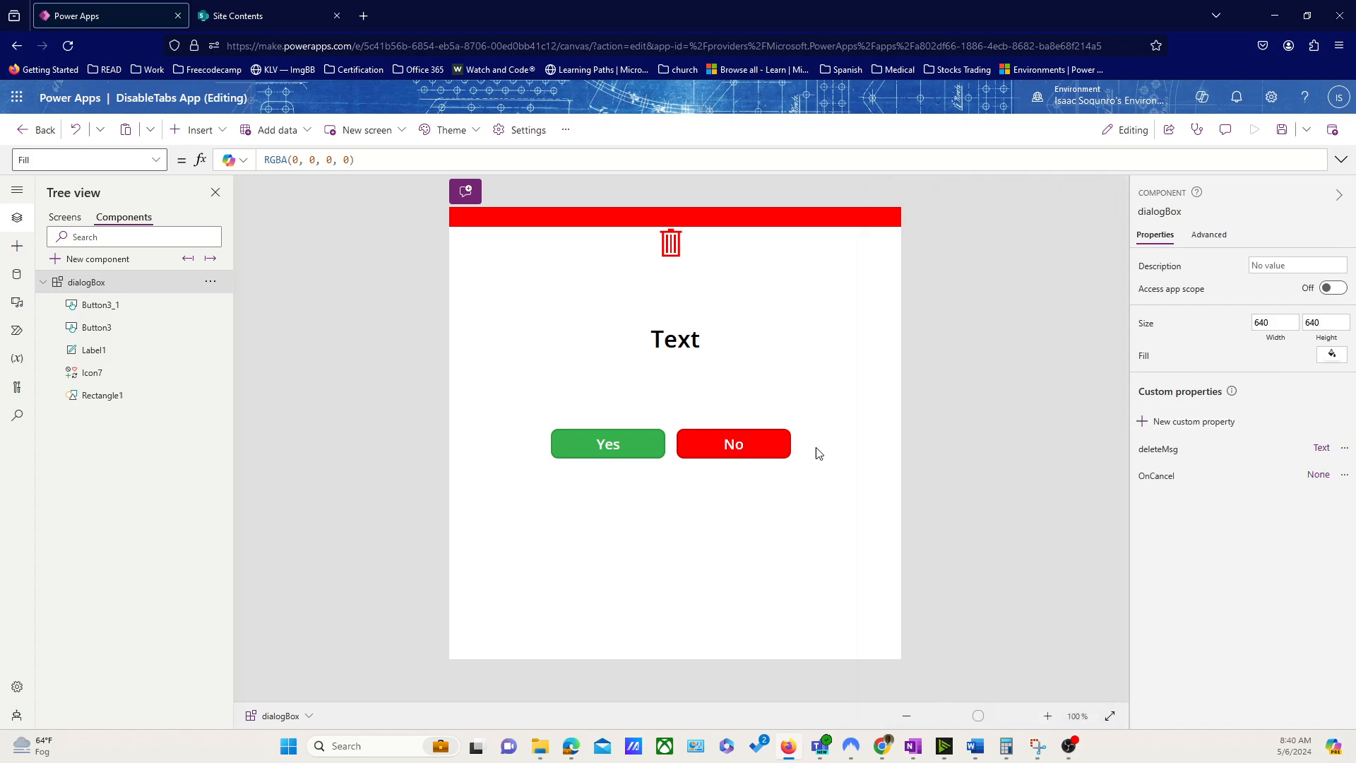
Set the OnSelect property of the component's No button to dialogBox.OnCancel()
click(732, 456)
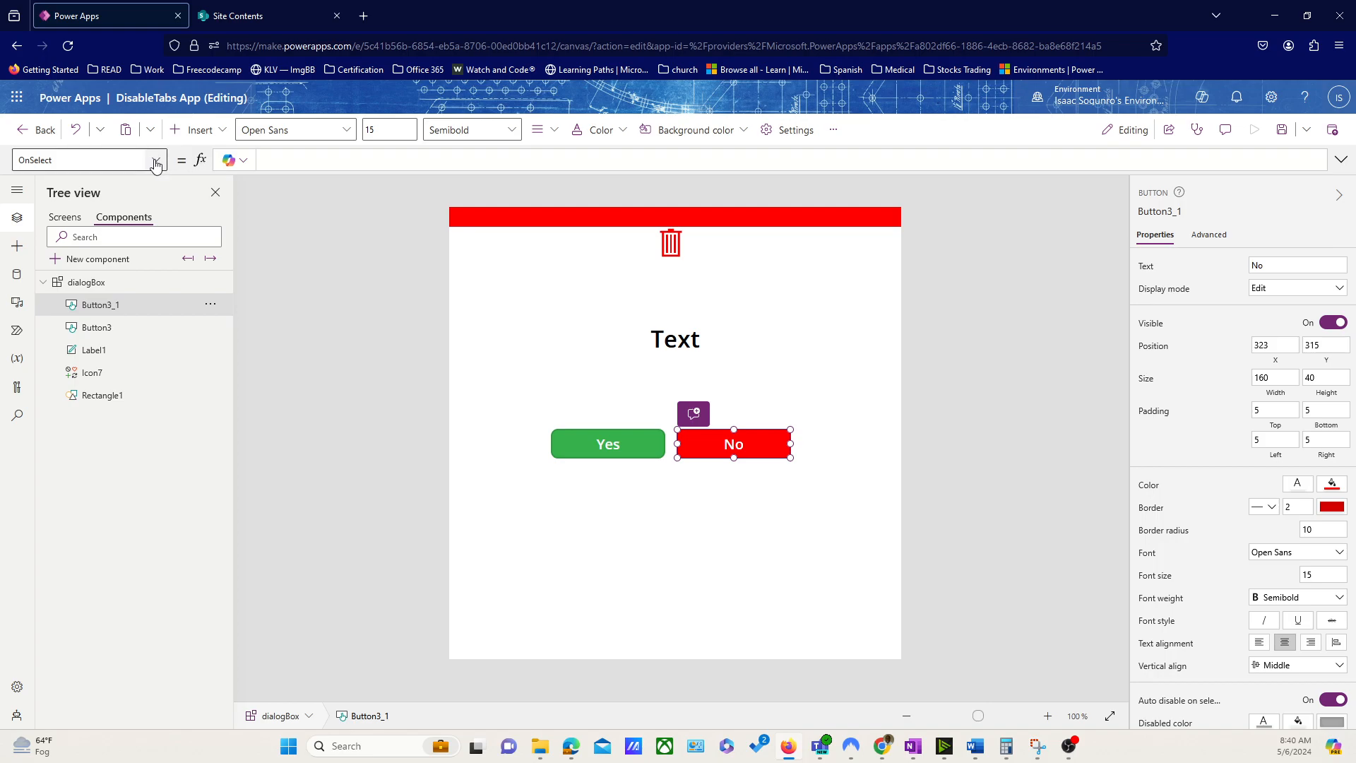
click(280, 160)
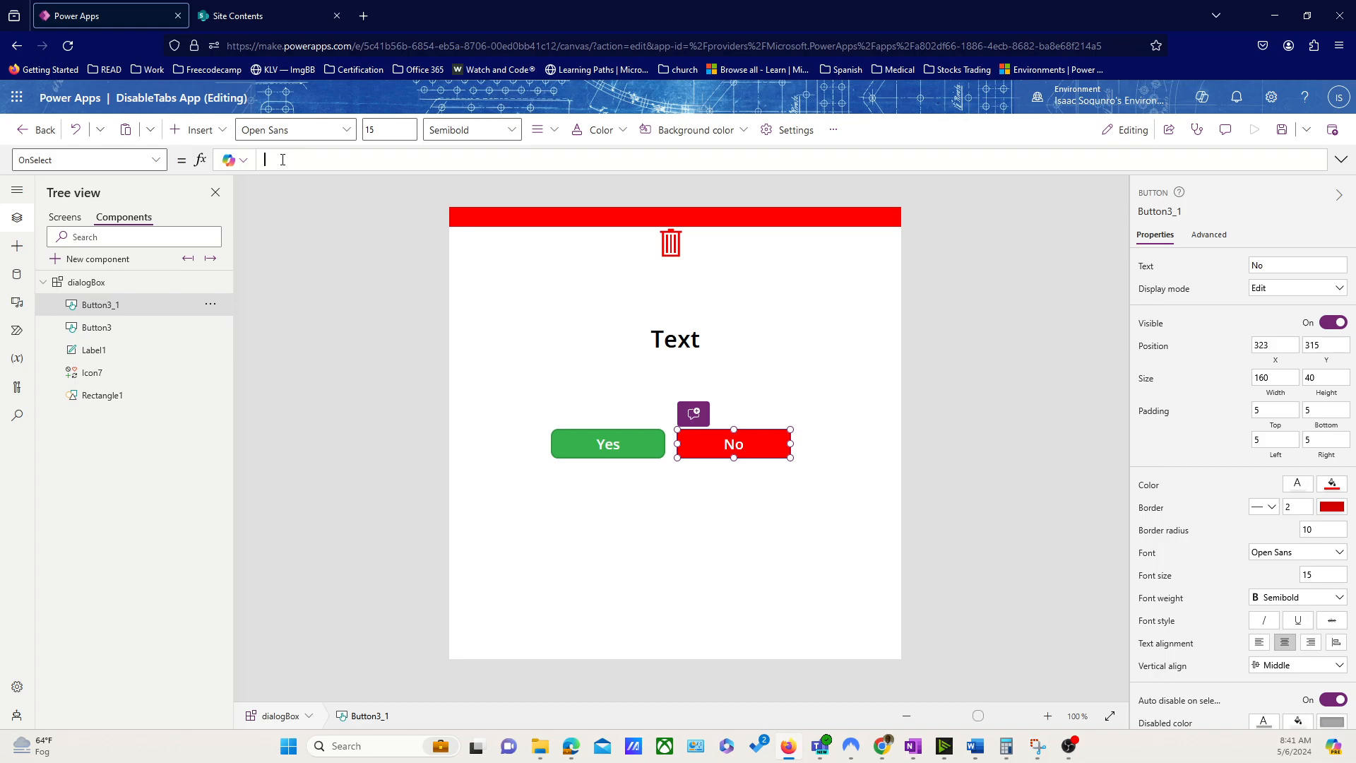
text(dialogBox)
key(Tab)
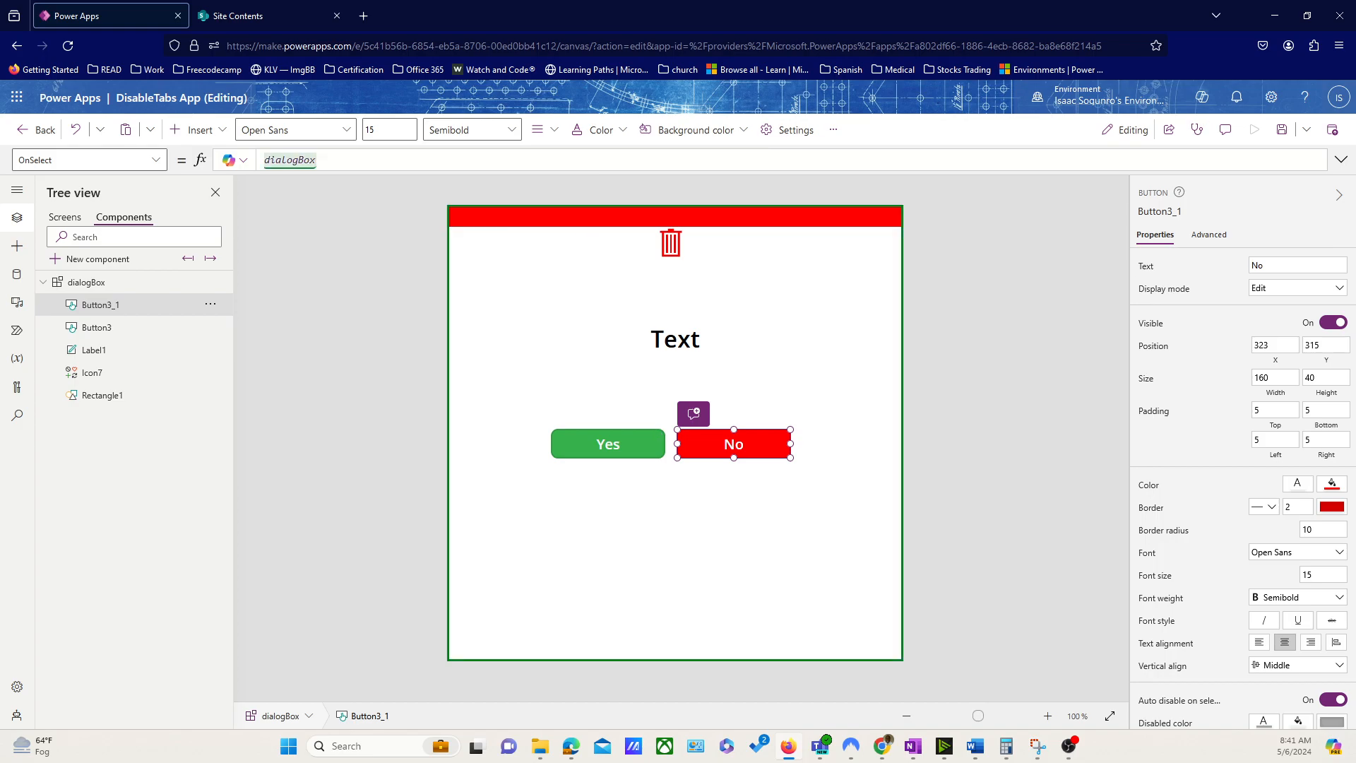
text(.)
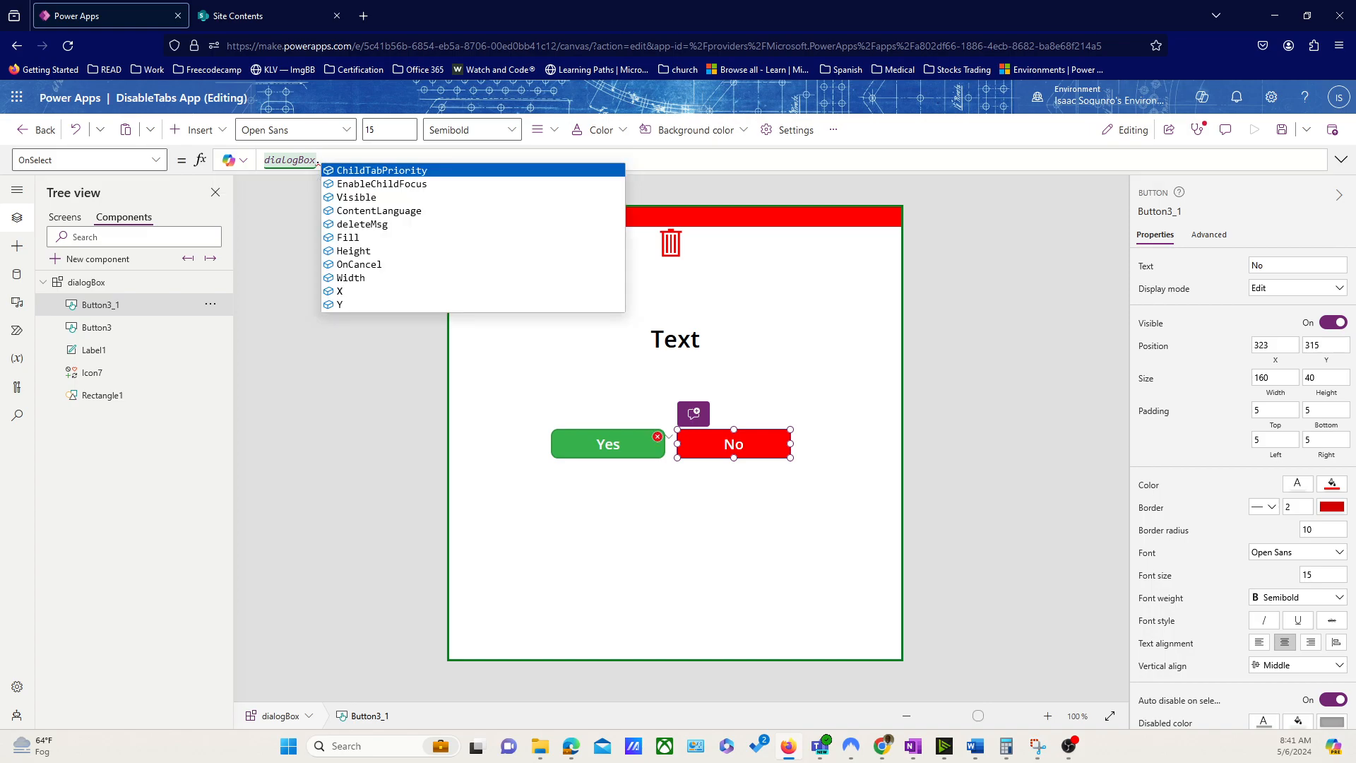
text(OnCancel)
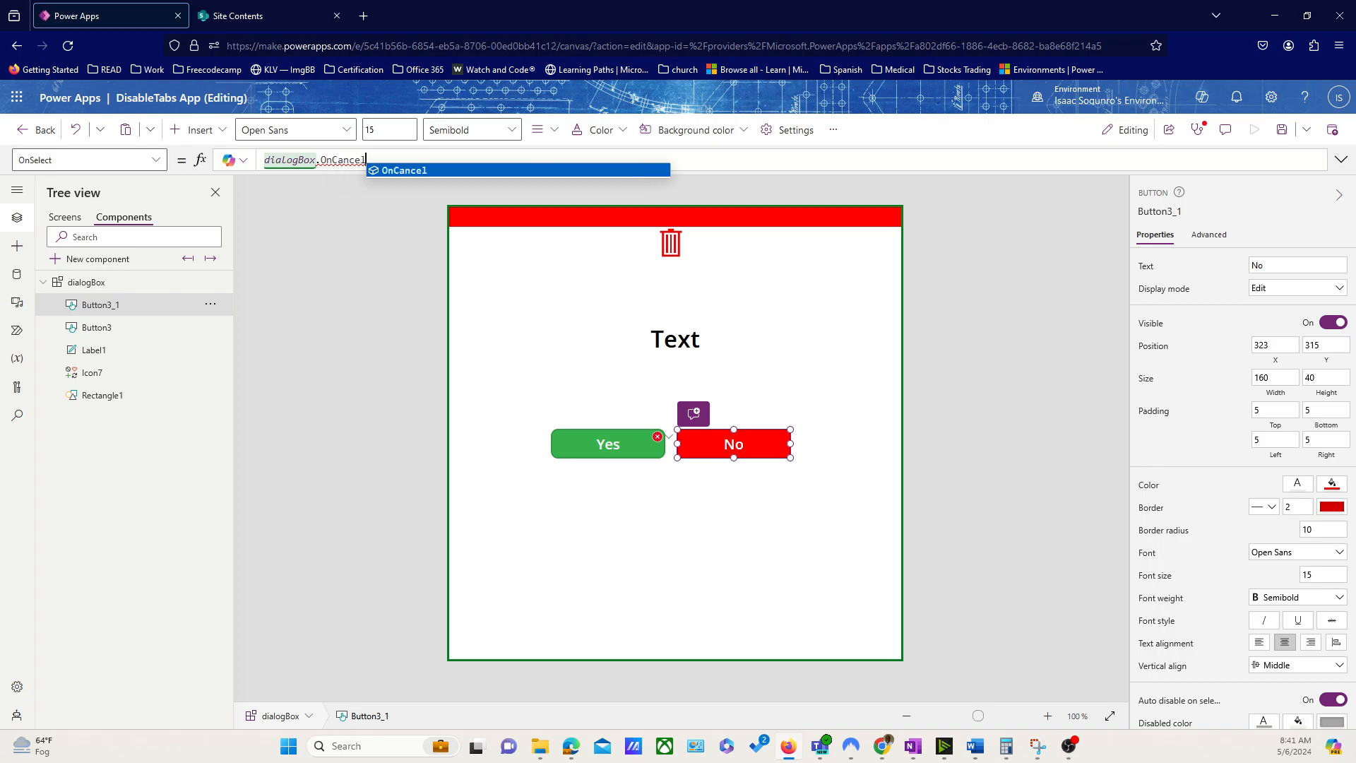
text(())
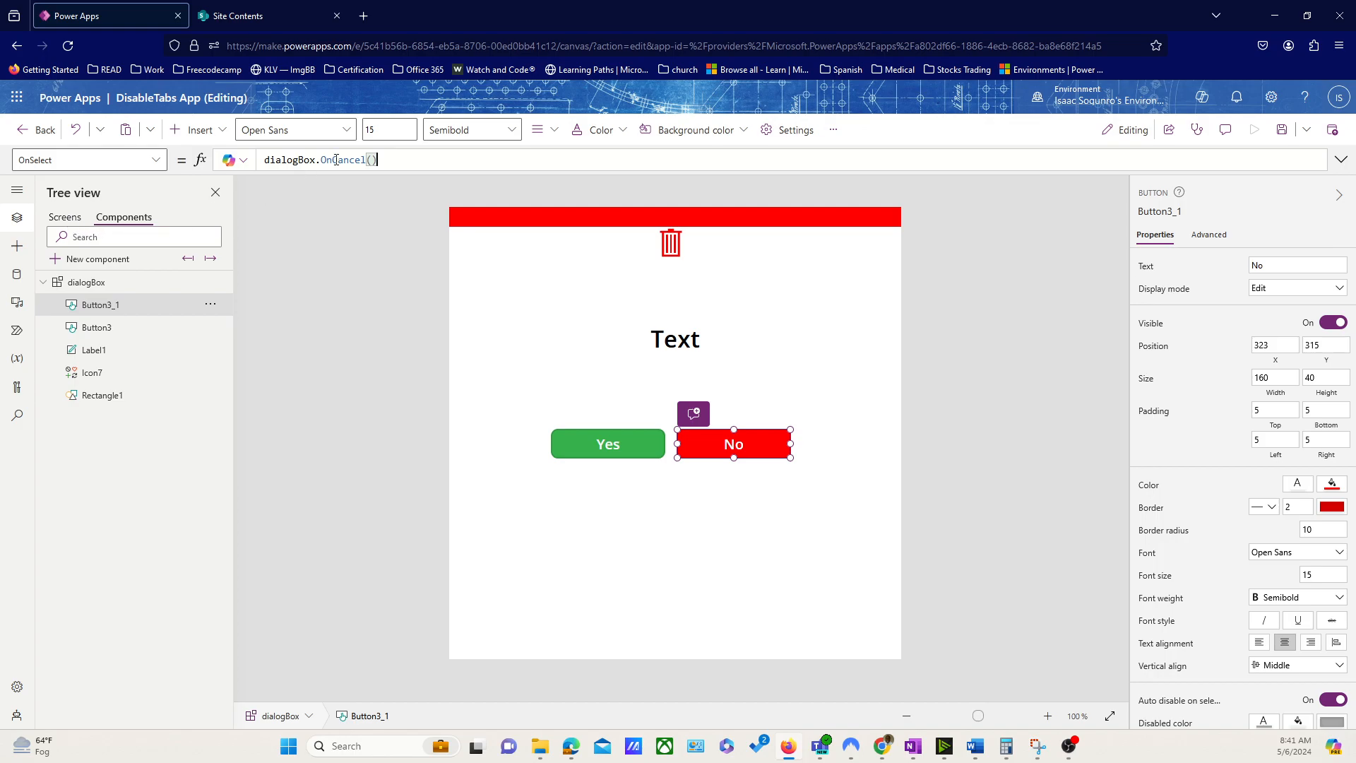
drag(321, 162, 386, 162)
Preview Screen1 again and open the confirmation dialog from the first record's delete icon, then exit the preview
click(75, 220)
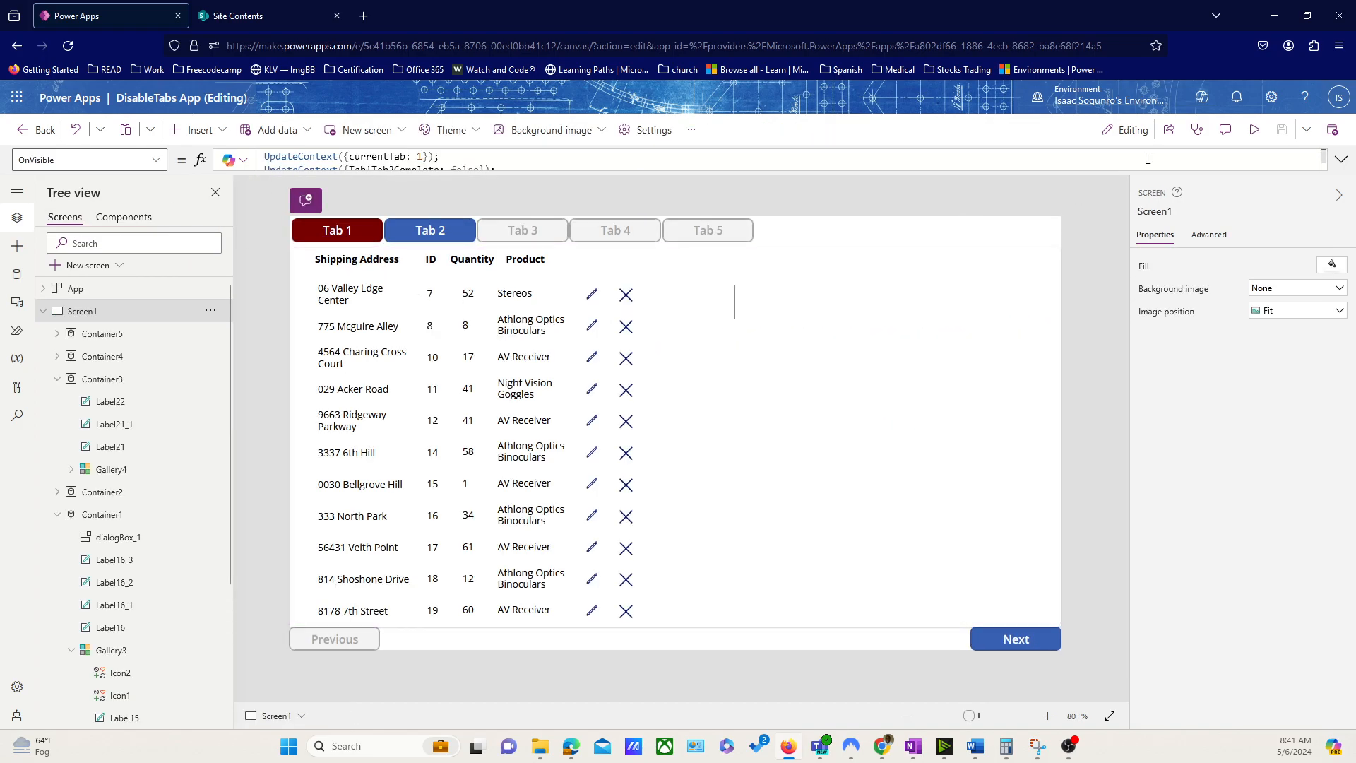
click(1250, 134)
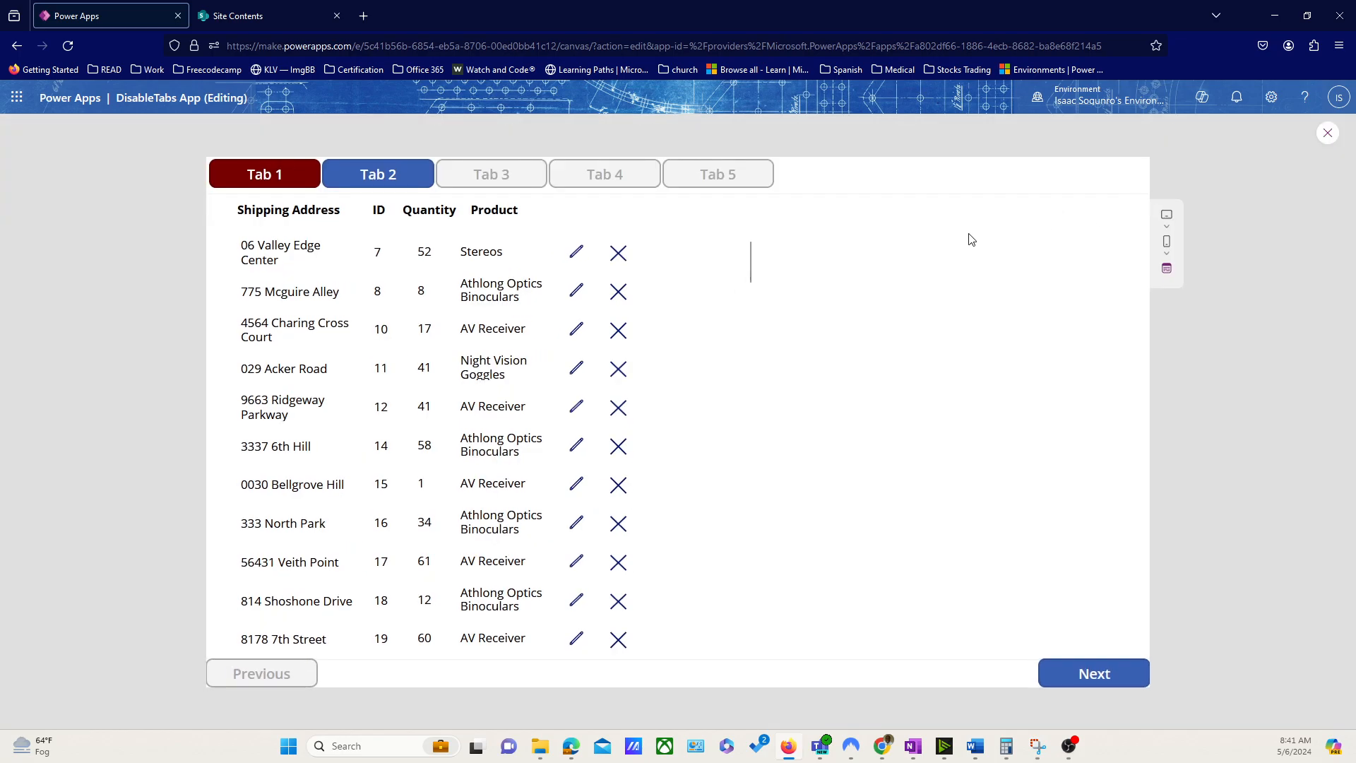
click(618, 254)
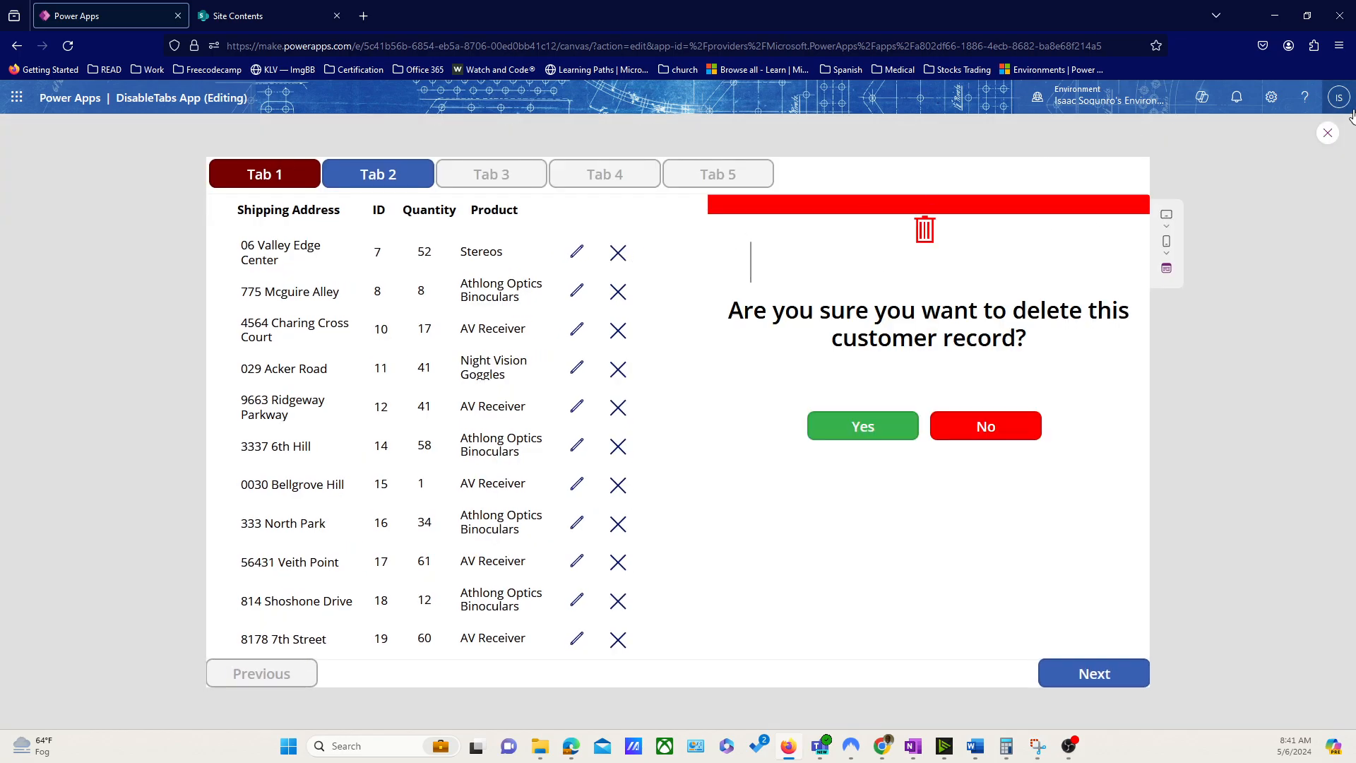
click(1327, 132)
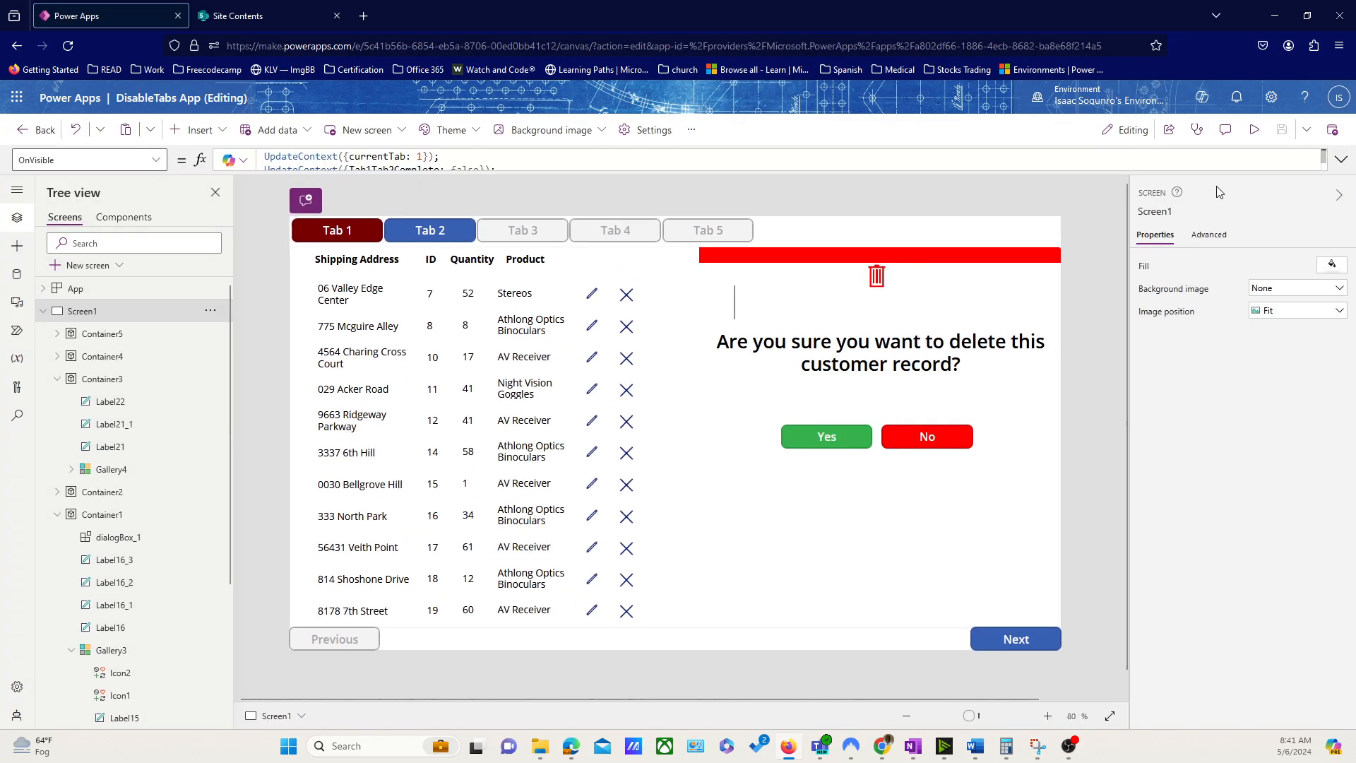
Set the OnCancel property of dialogBox_1 on Screen1 to UpdateContext({hideDialog: false});
click(960, 321)
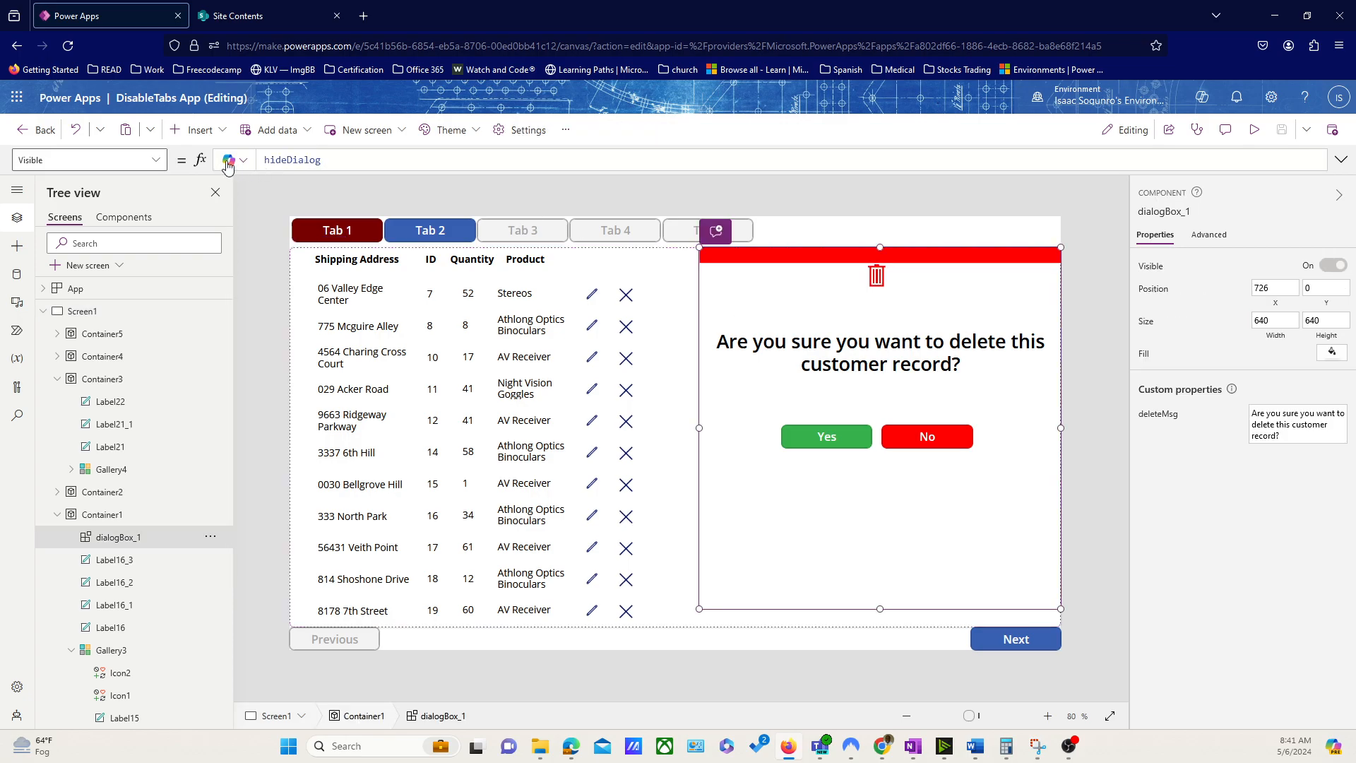
click(154, 161)
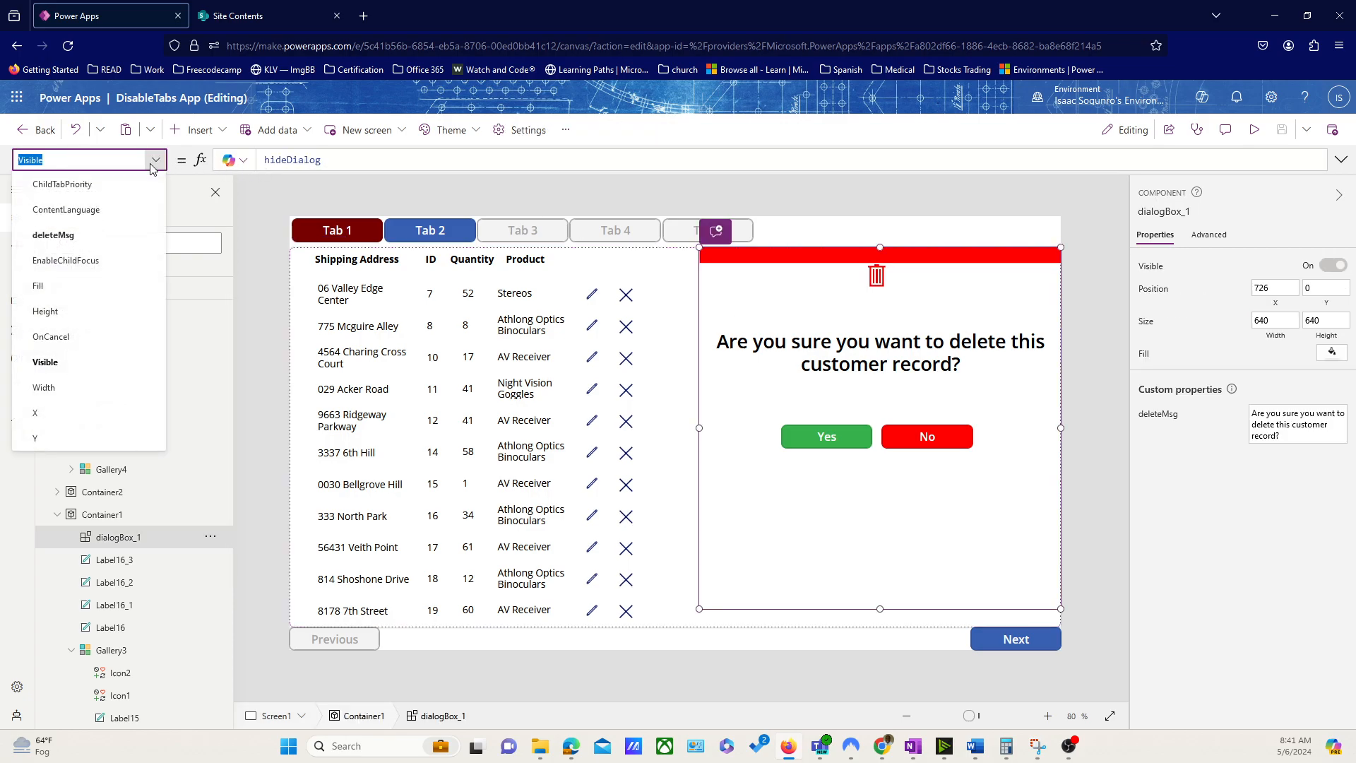
click(62, 339)
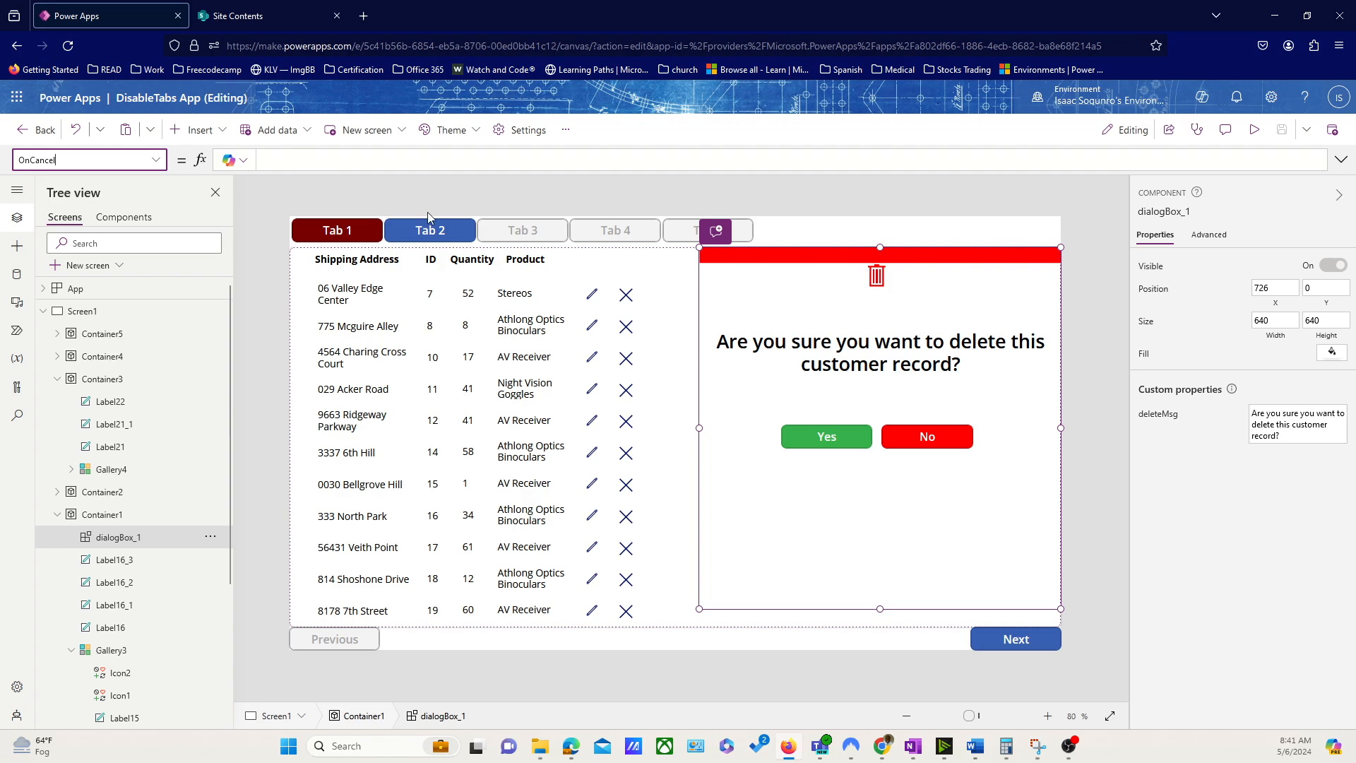
click(301, 159)
text(UpdateContext({hideDialog: false});)
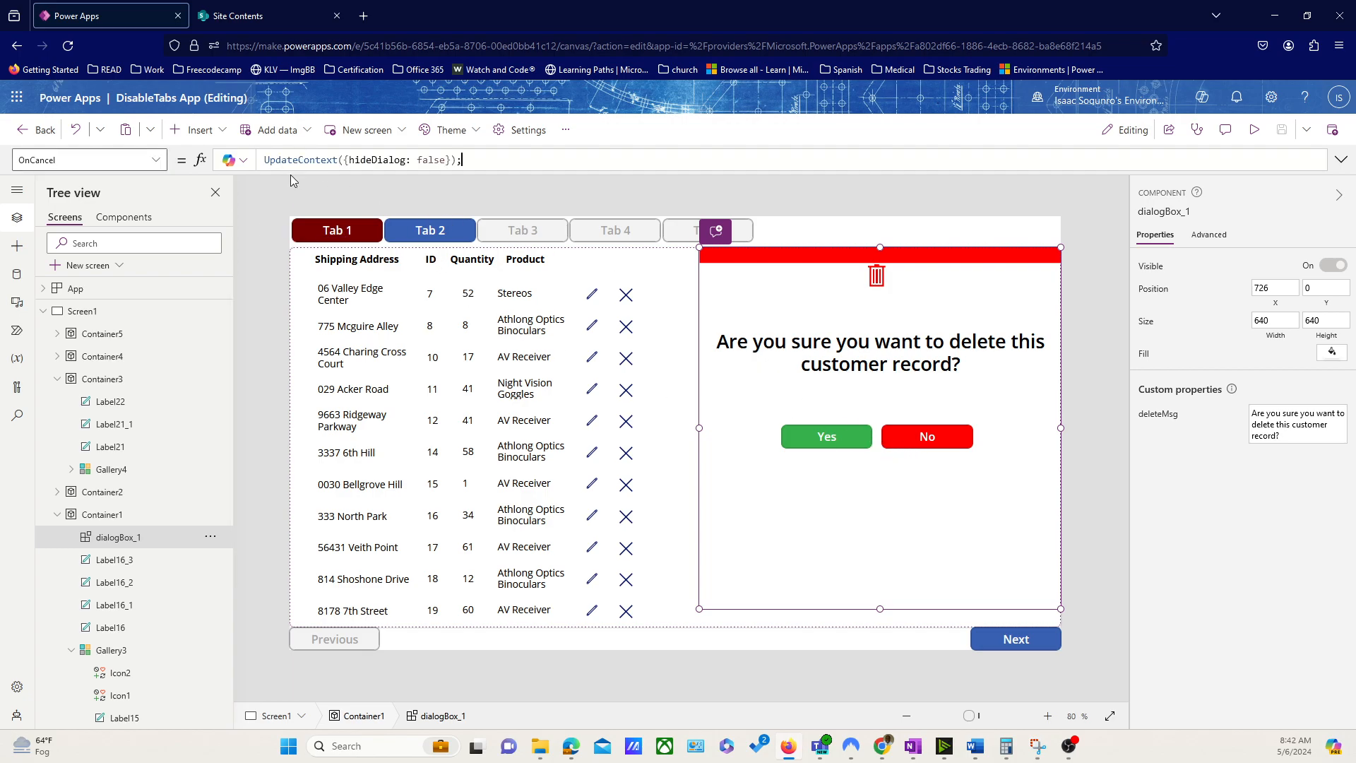
Try hideDialog: true in the OnCancel formula of dialogBox_1
double_click(428, 161)
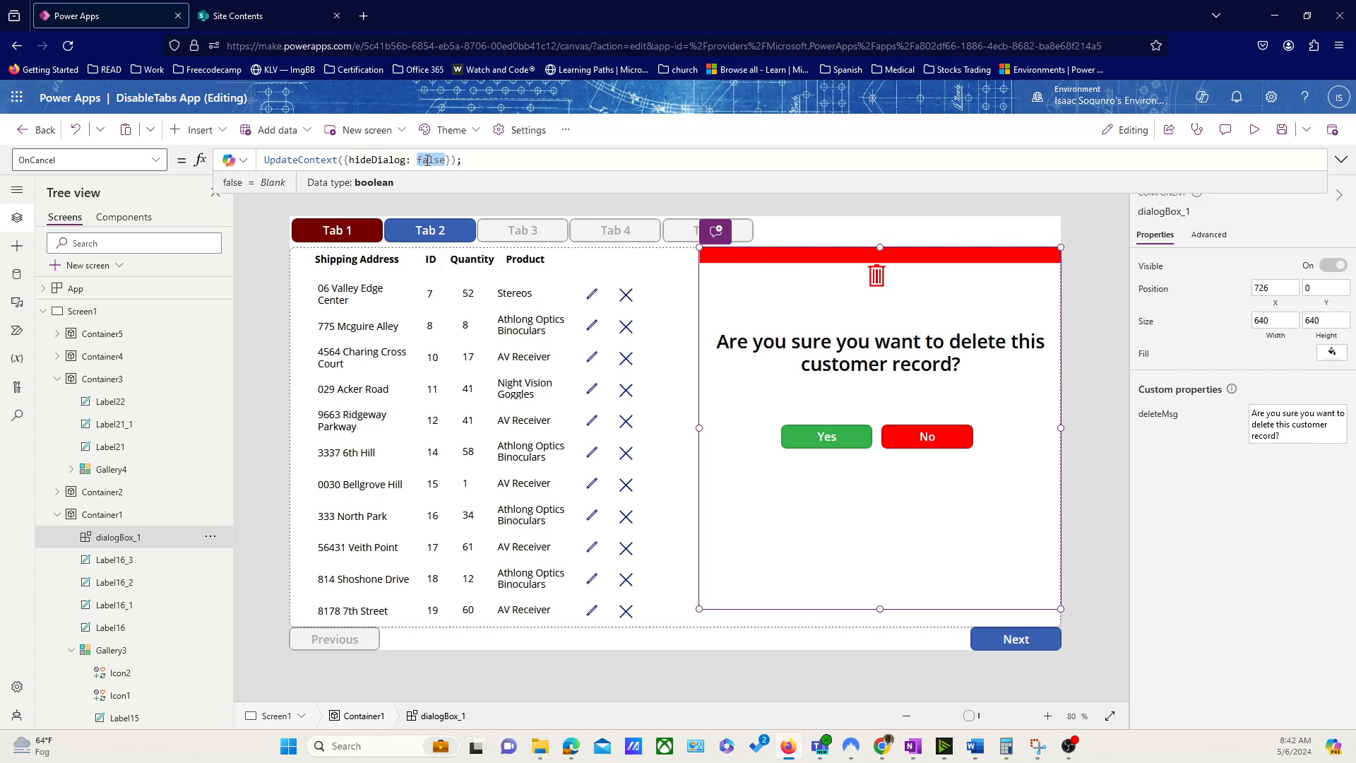
text(true)
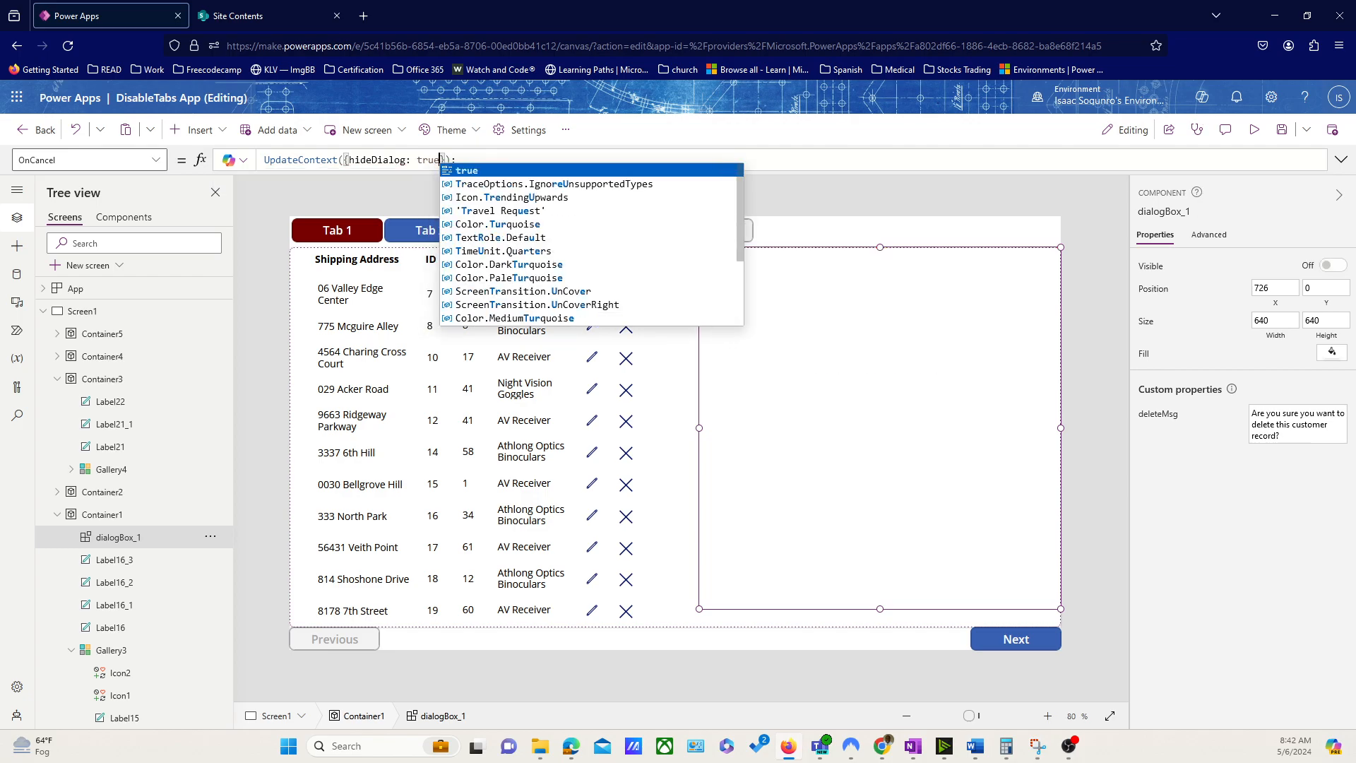
click(1090, 276)
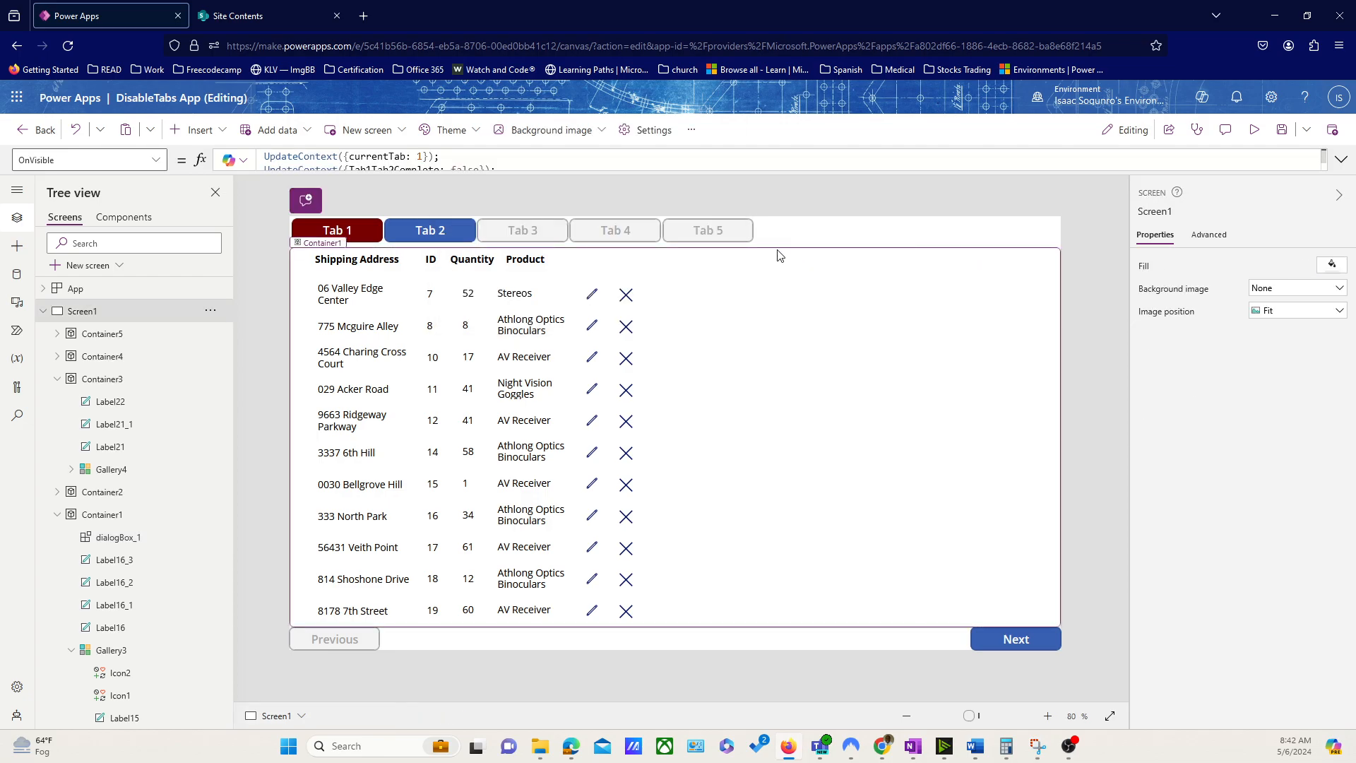
Preview the app from the first record's delete icon, open the confirmation dialog, and exit the preview
click(628, 296)
click(1254, 129)
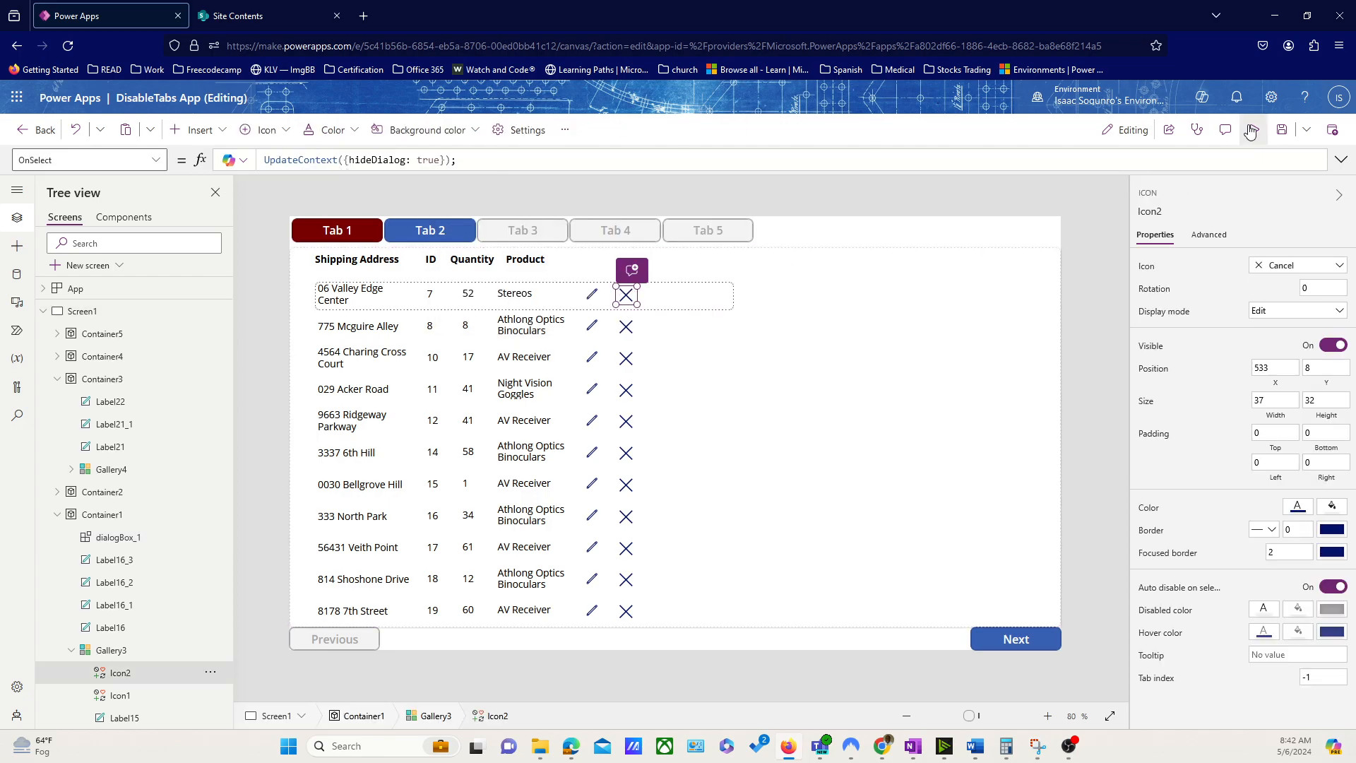
click(618, 255)
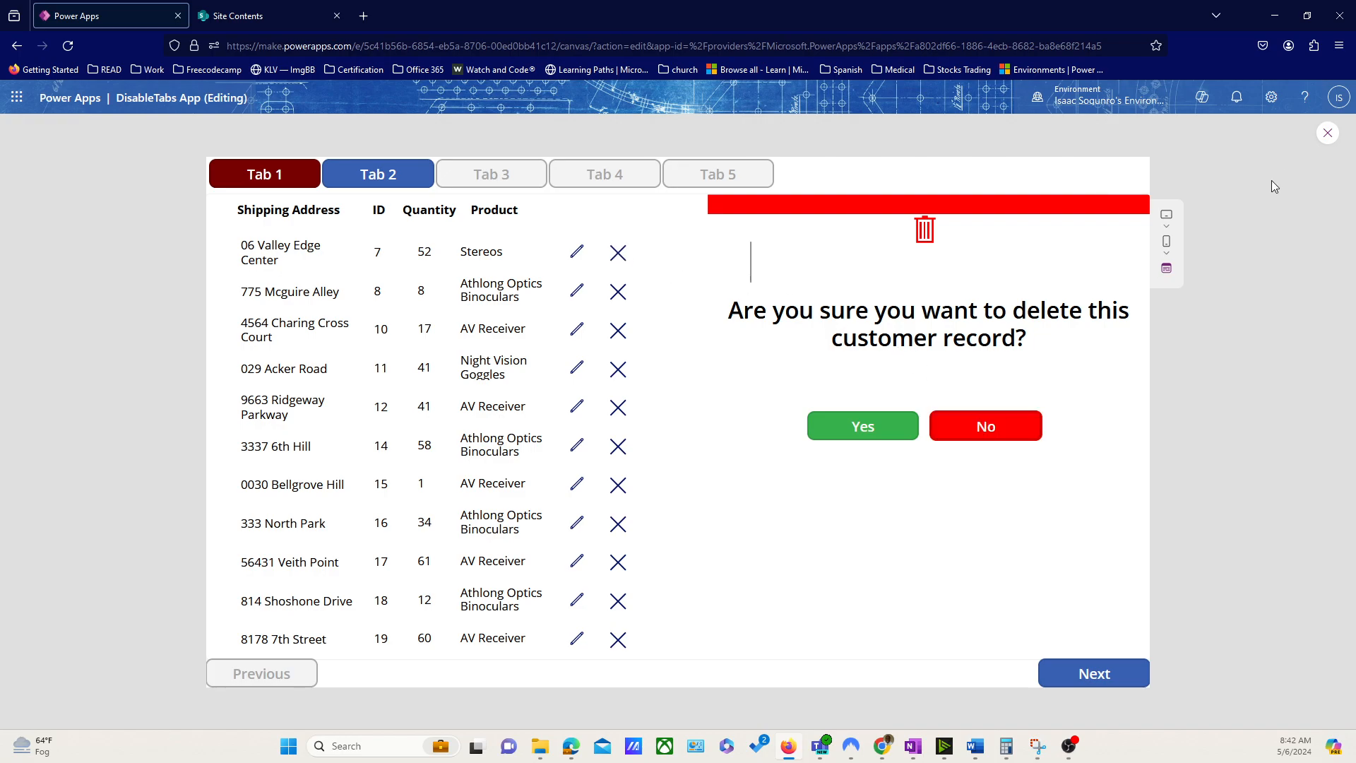
click(1326, 133)
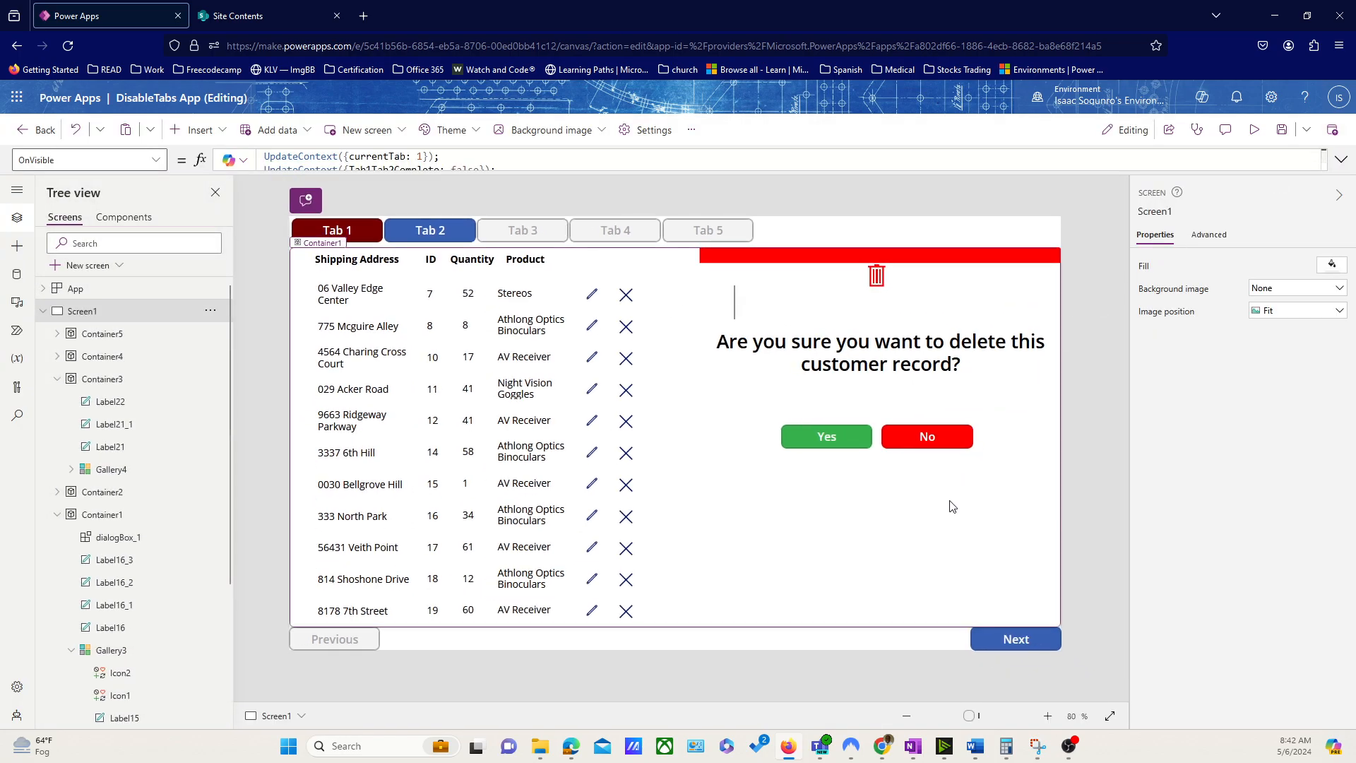
Set the hideDialog value in the OnCancel formula of dialogBox_1 to false
click(430, 161)
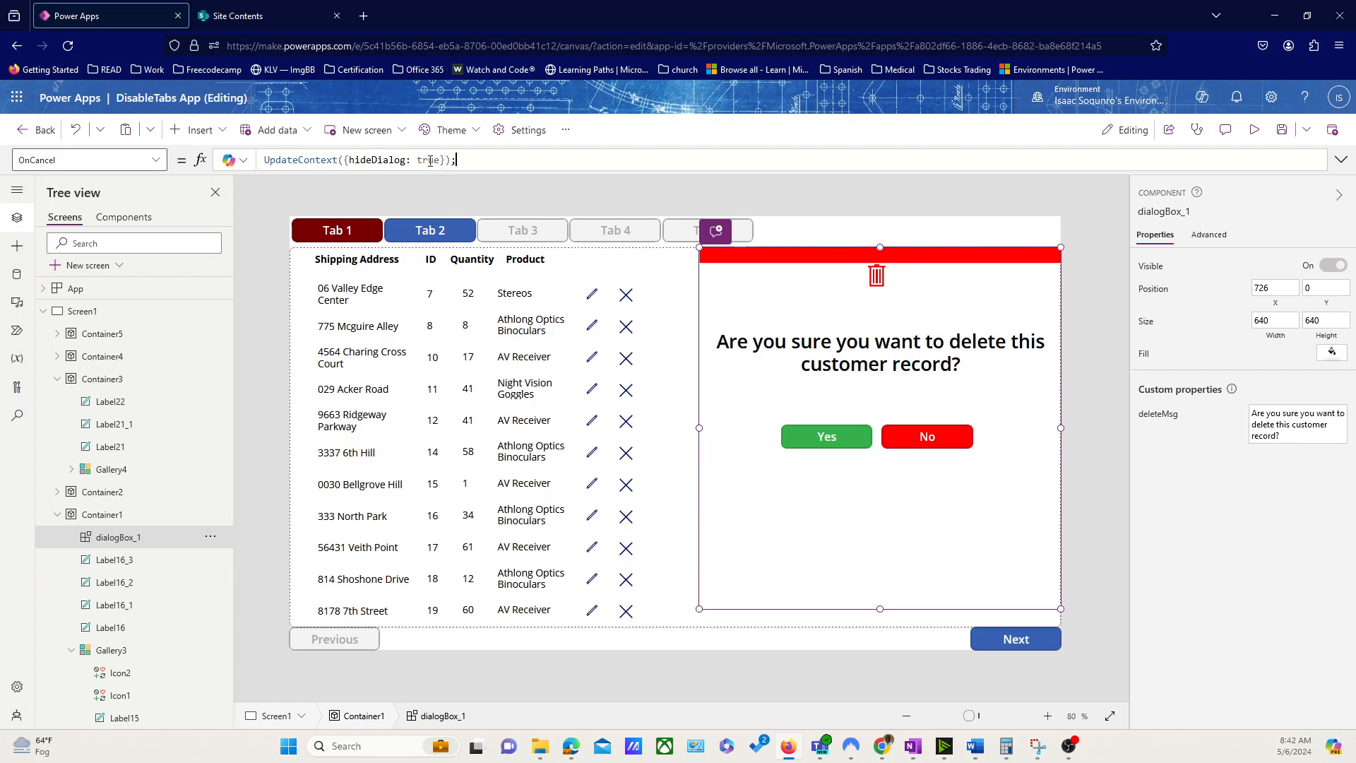
double_click(430, 160)
text(fals)
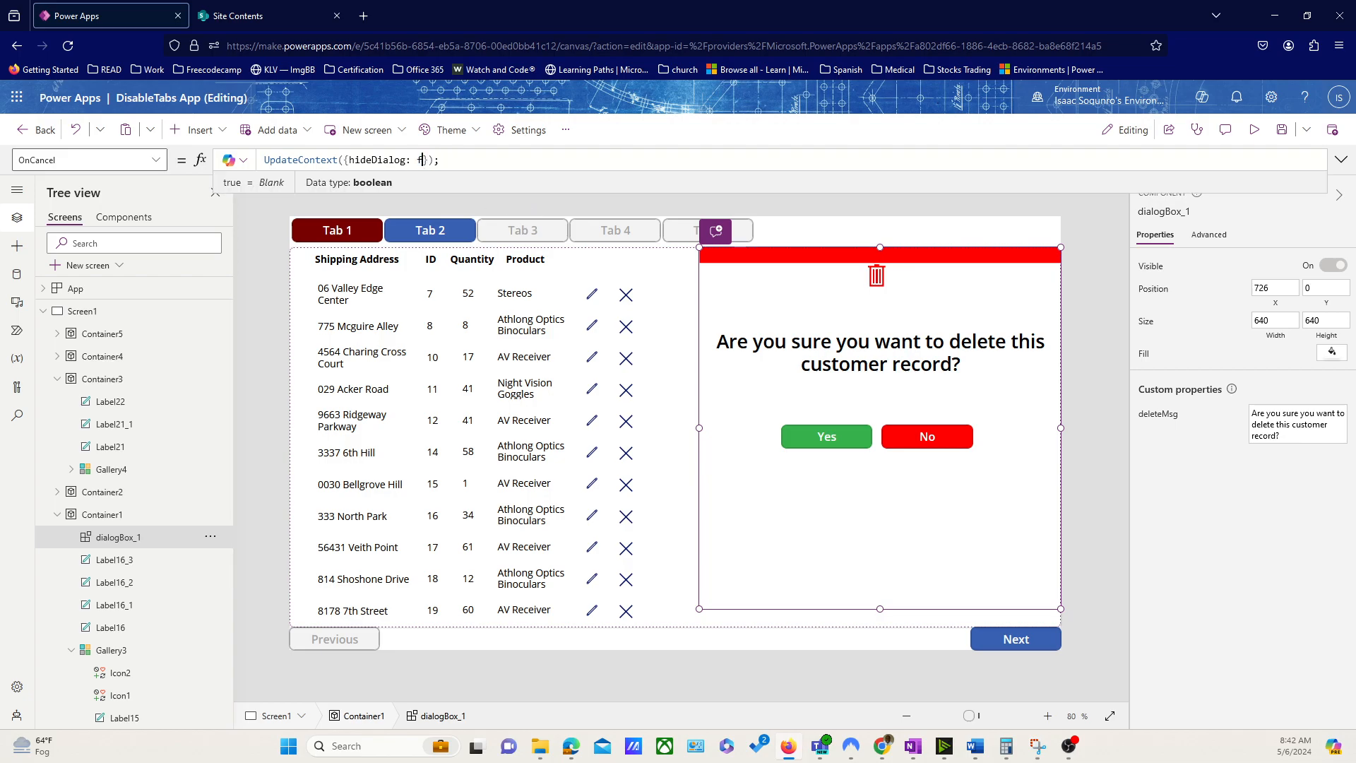
text(e)
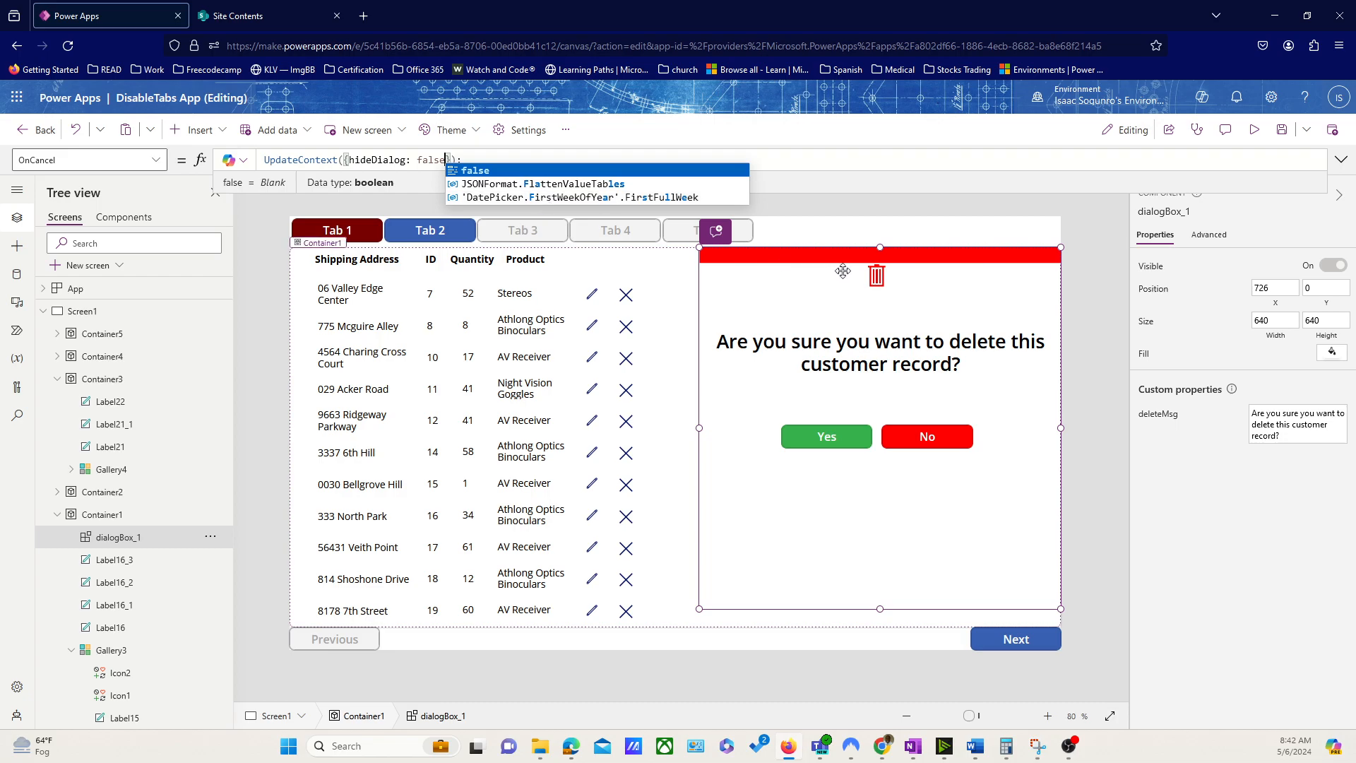
click(1103, 336)
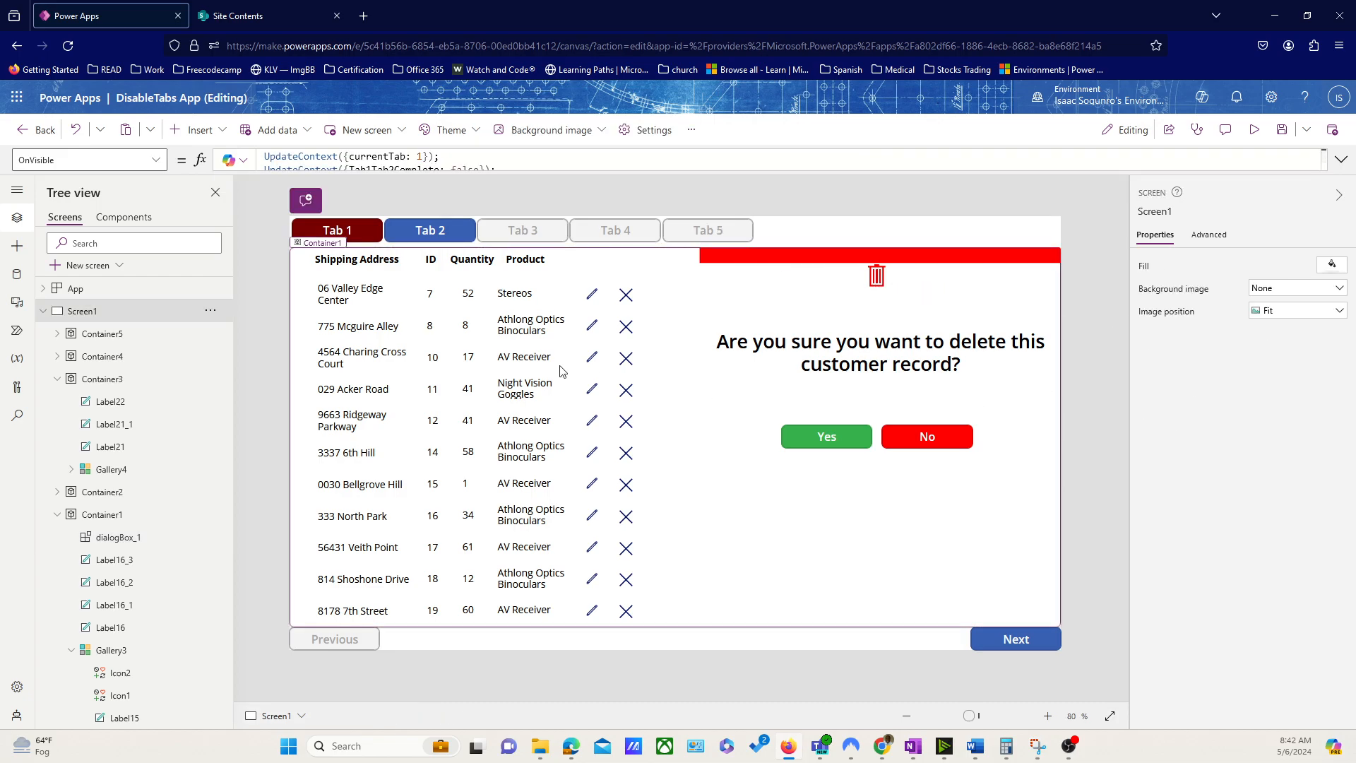
Collapse Screen1's tree, switch to Screen2 and return to Screen1 to reset the dialog's visibility
click(43, 310)
click(79, 333)
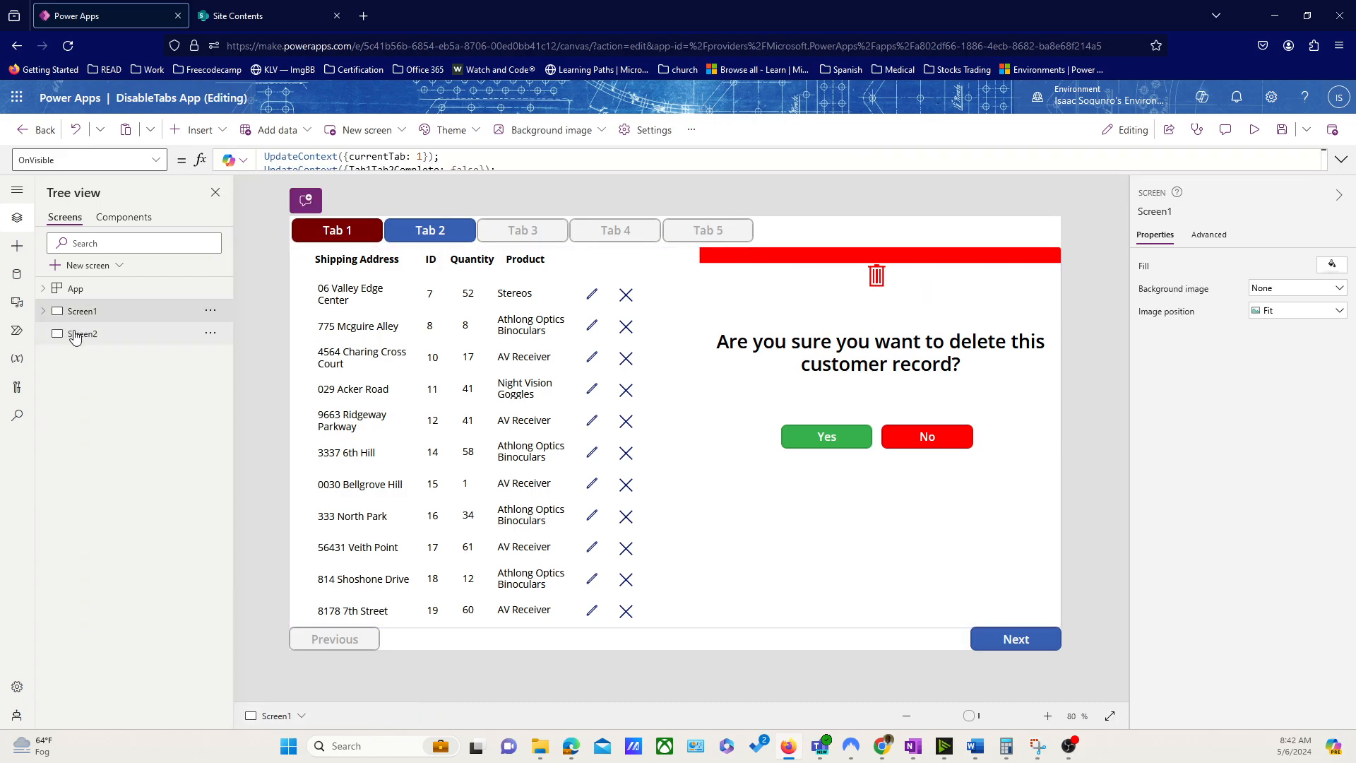
click(80, 313)
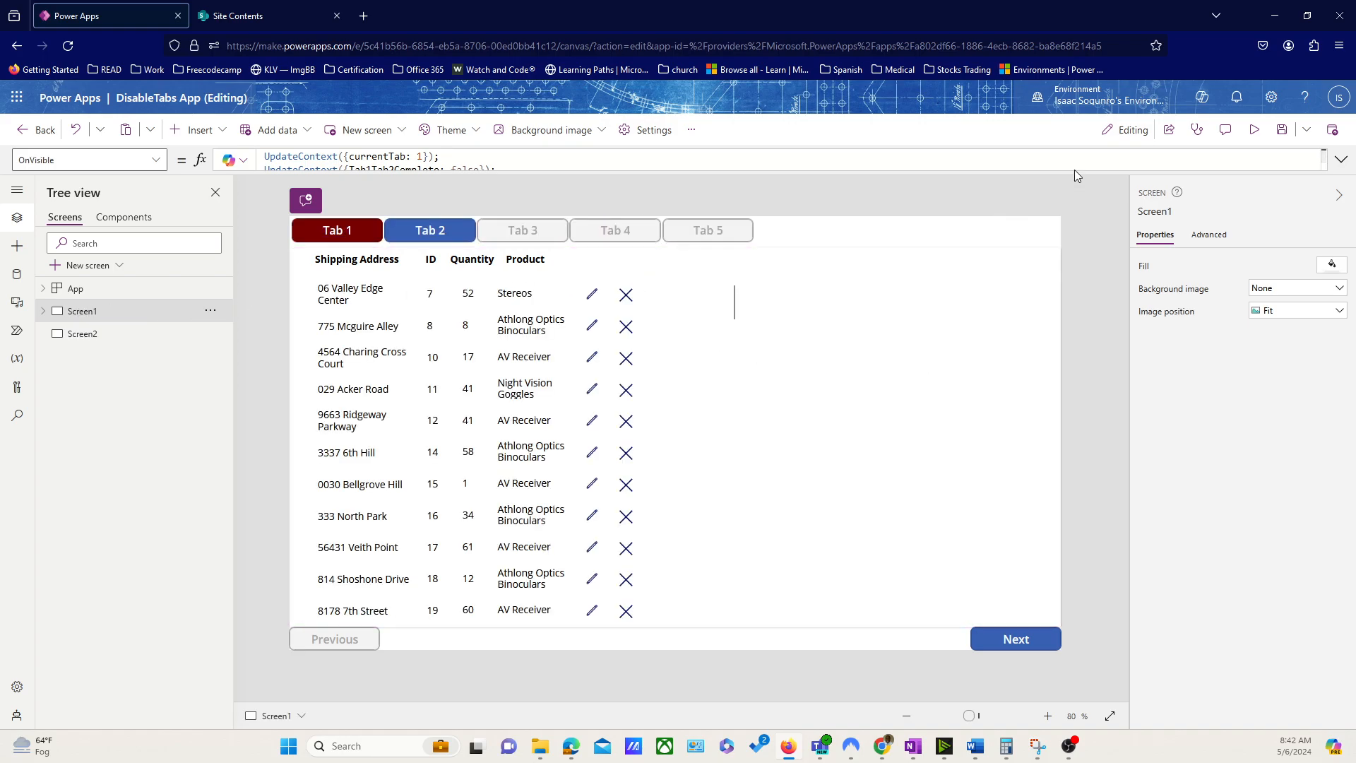
Preview Screen1, repeatedly open the dialog from the first record's delete icon and dismiss it with No, then exit the preview
click(1244, 131)
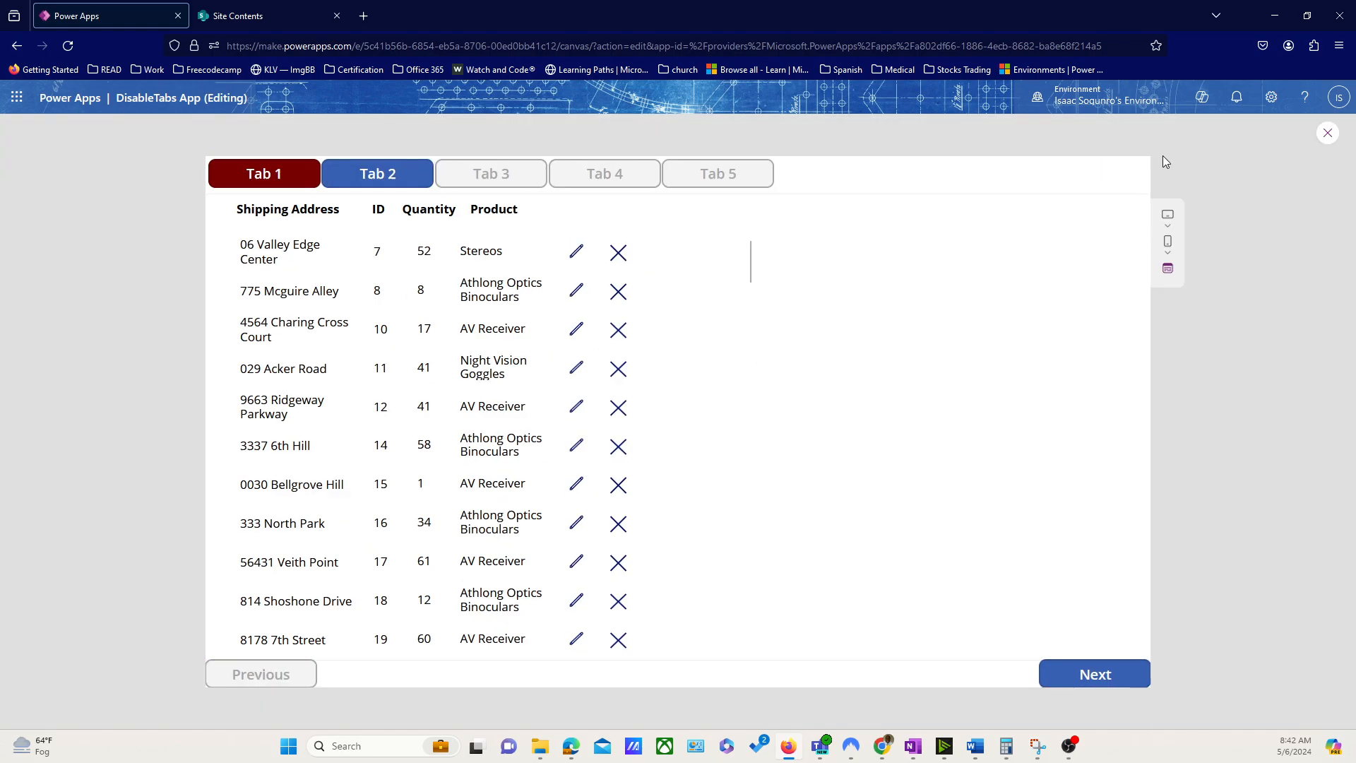
click(618, 256)
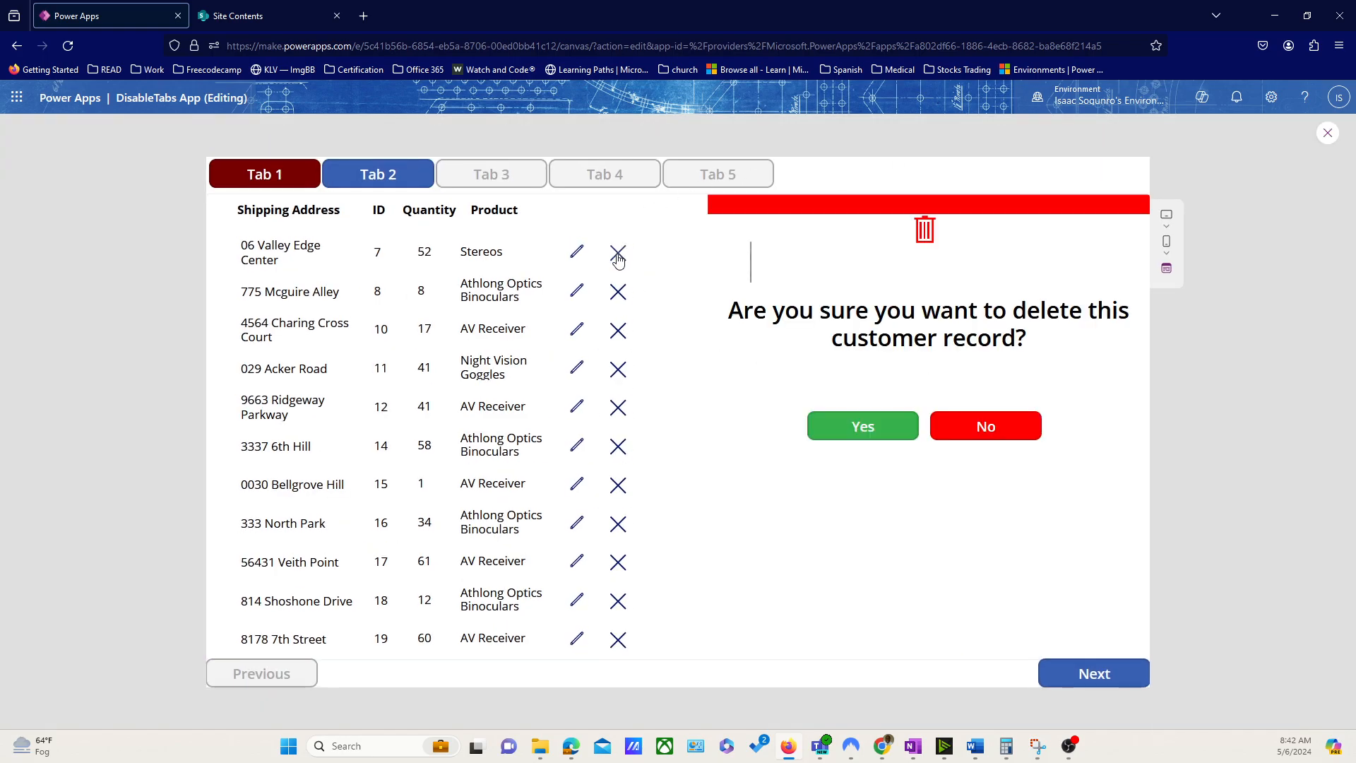
click(988, 428)
click(620, 252)
click(989, 427)
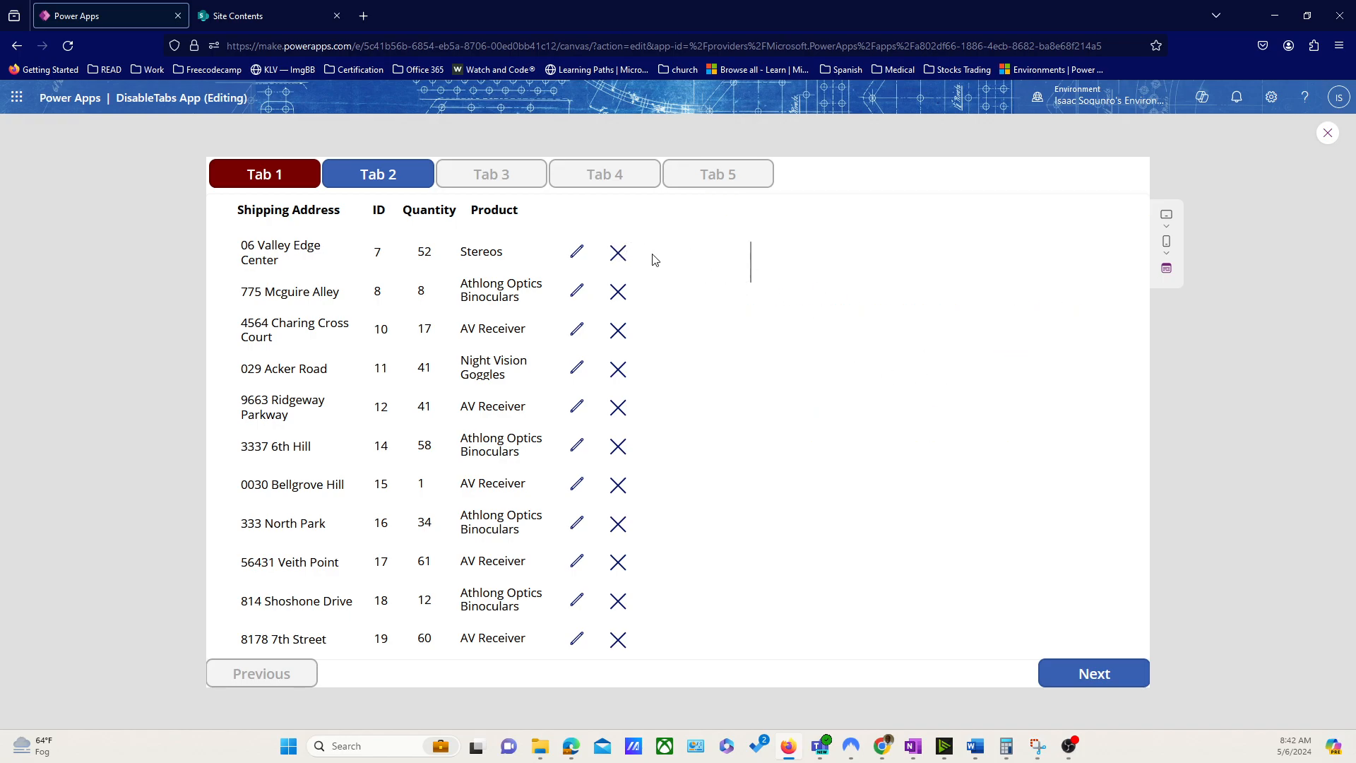
click(618, 254)
click(987, 439)
click(620, 256)
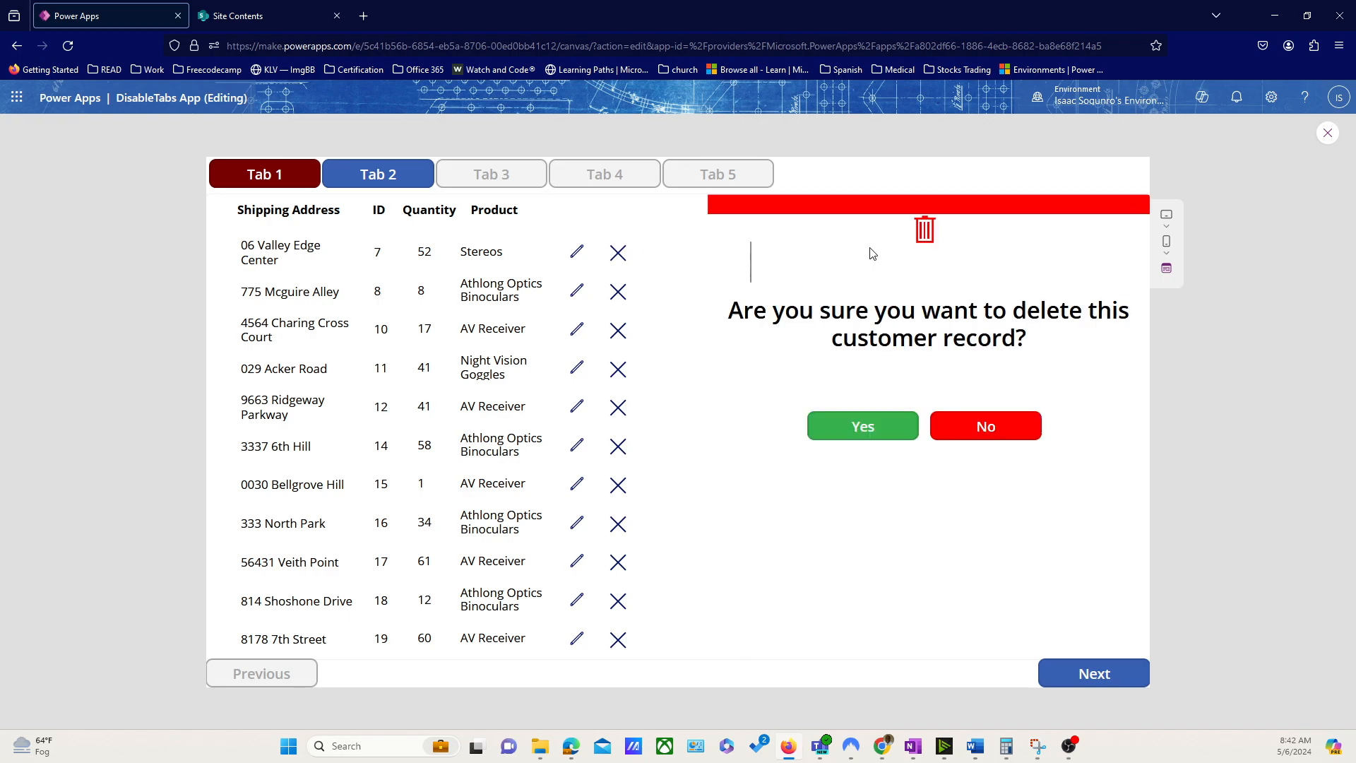
click(1328, 133)
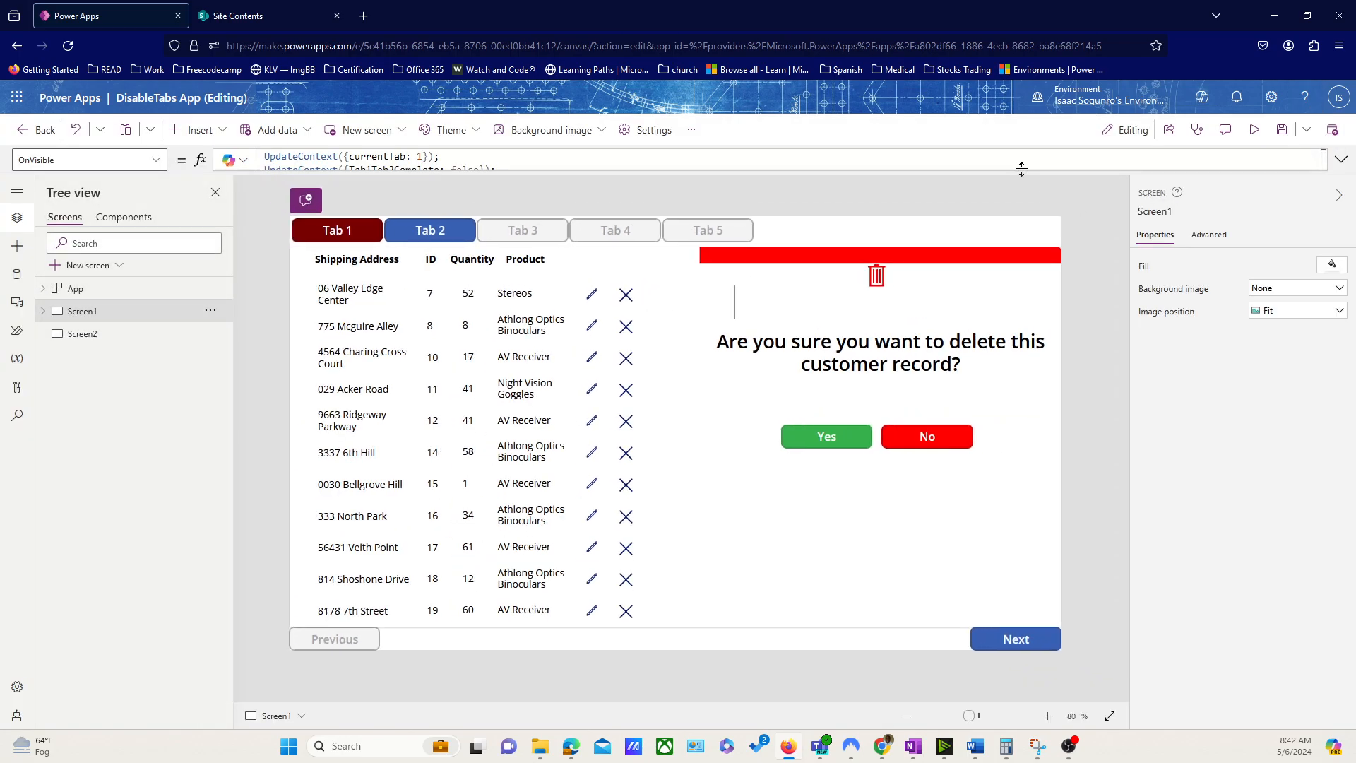
Review the dialogBox component's OnCancel custom property settings and the OnSelect formula of its No button
click(138, 219)
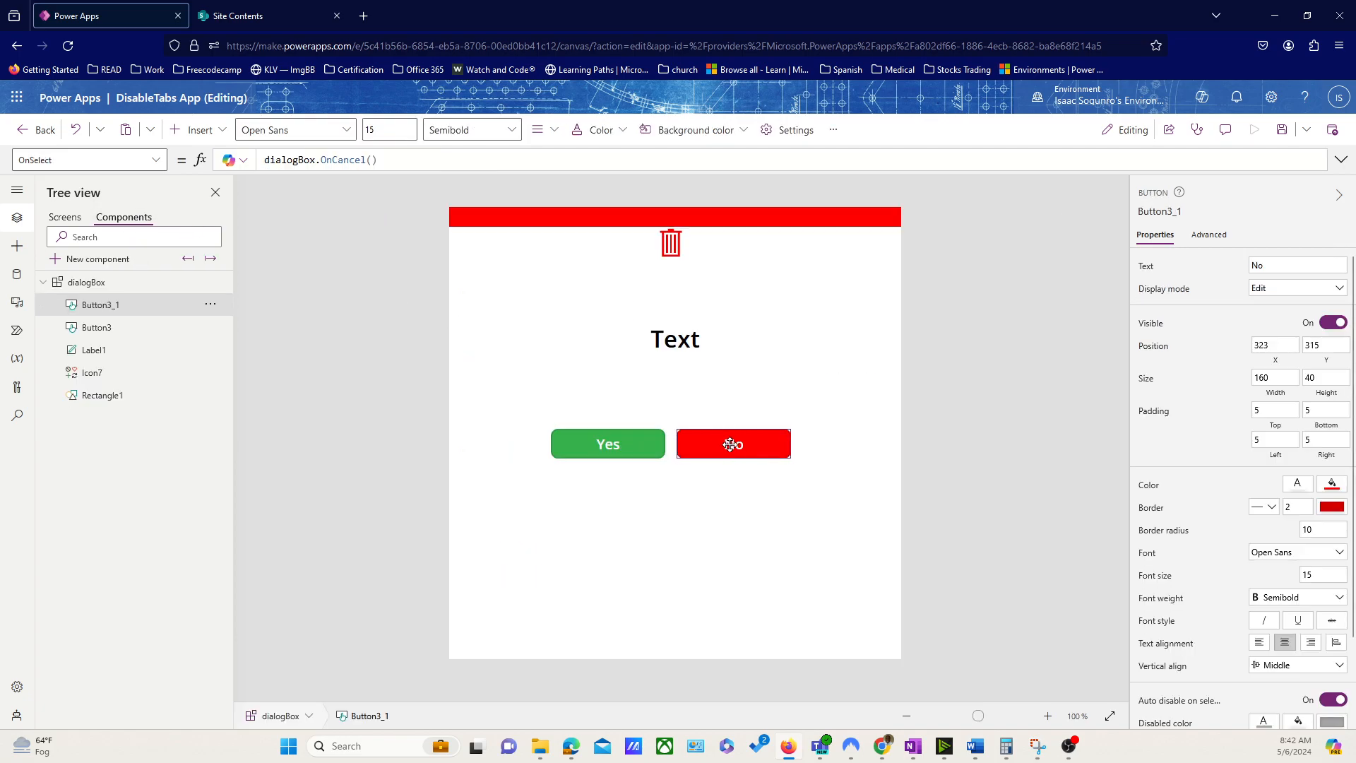
click(782, 568)
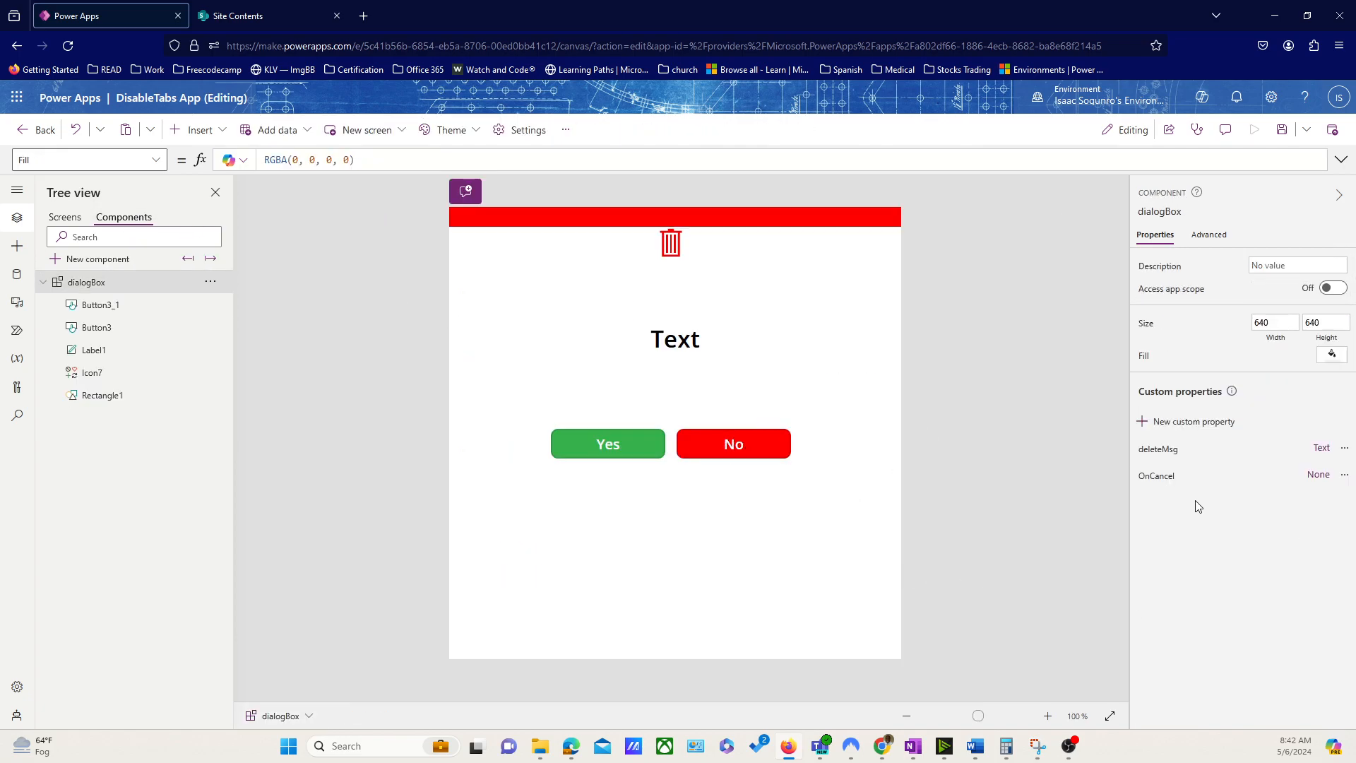
click(1307, 478)
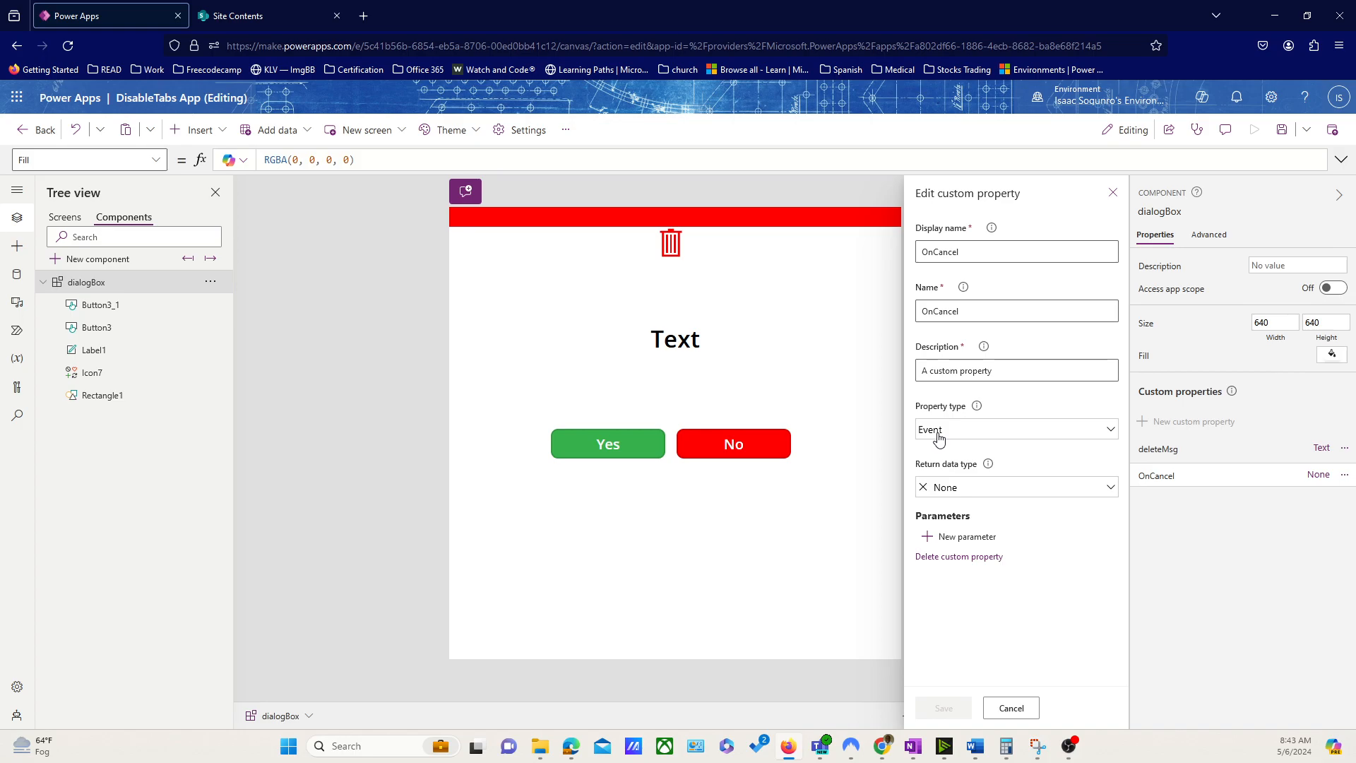
click(1113, 197)
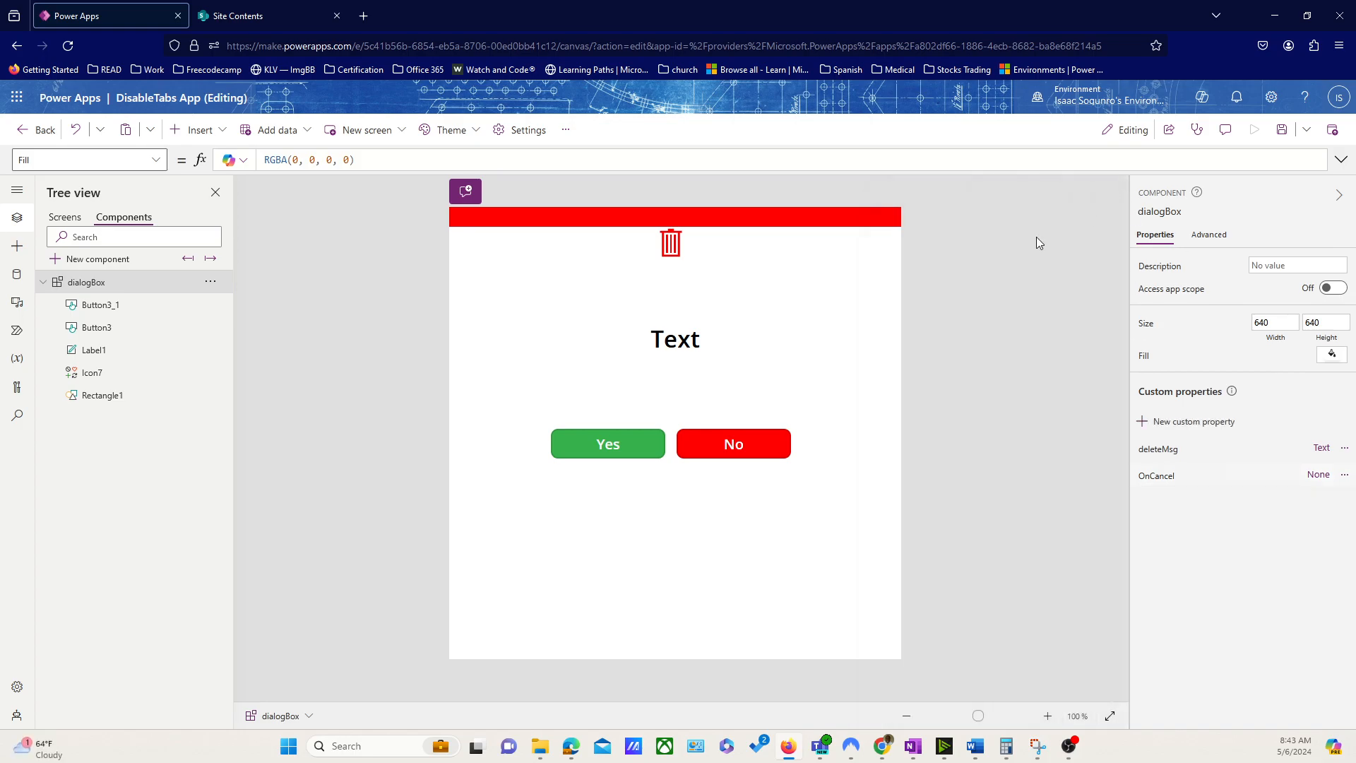
click(719, 455)
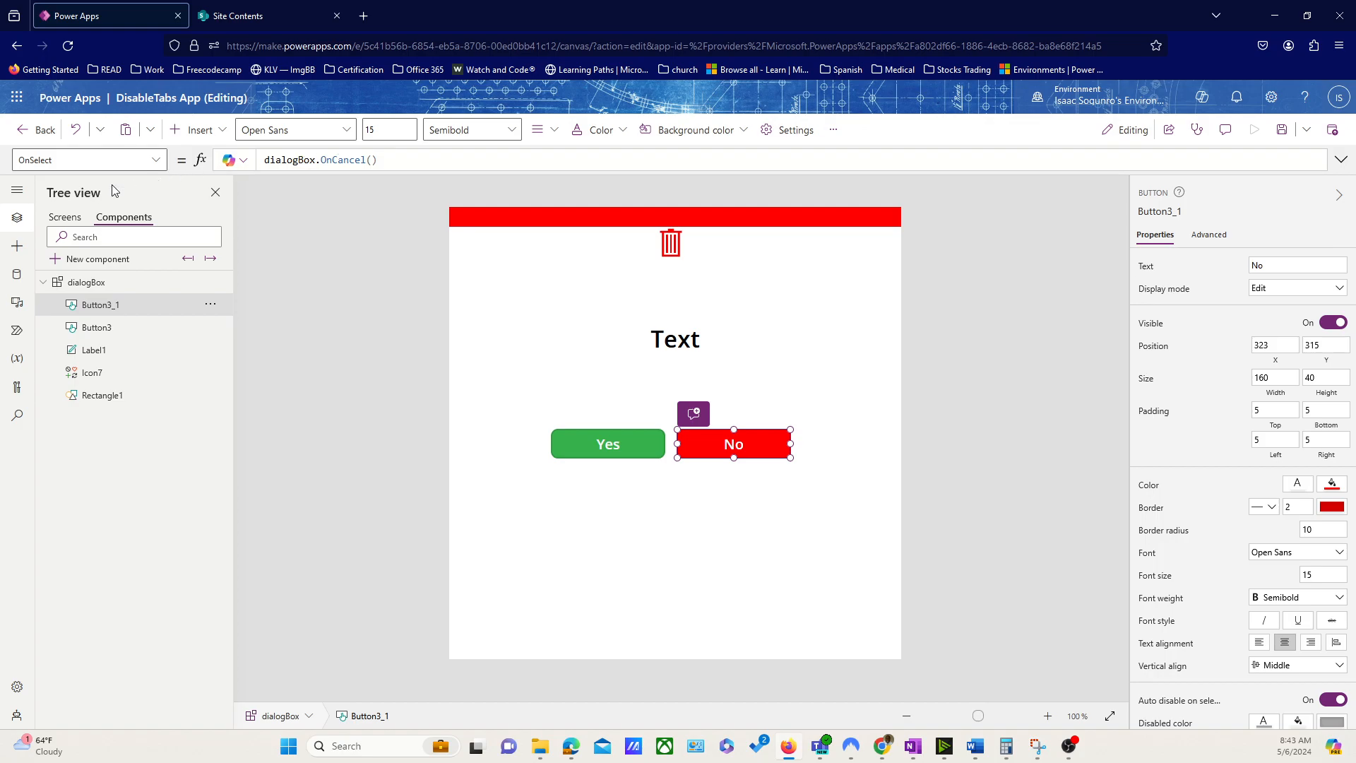
Return to Screen1, preview the confirmation dialog from the first record's delete icon, and exit to check dialogBox_1's OnCancel formula
click(63, 217)
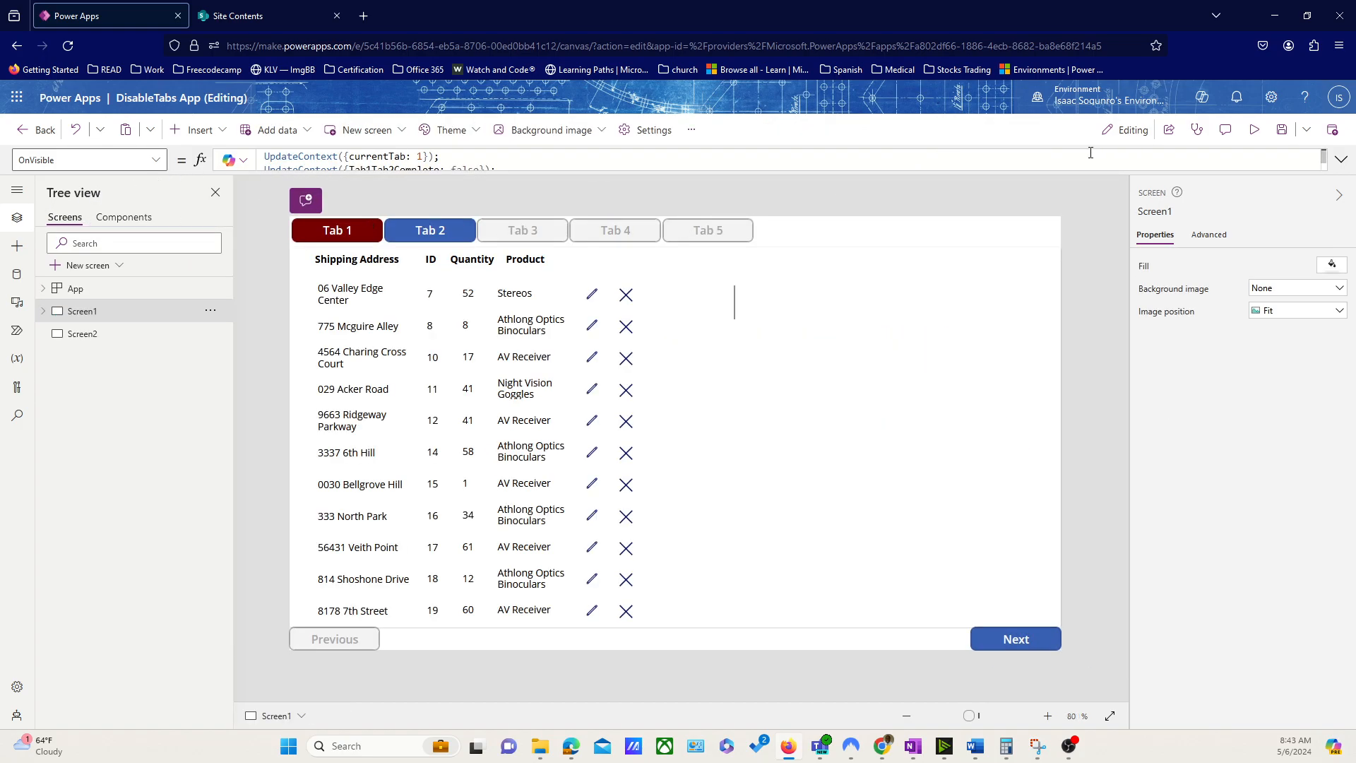
click(1254, 134)
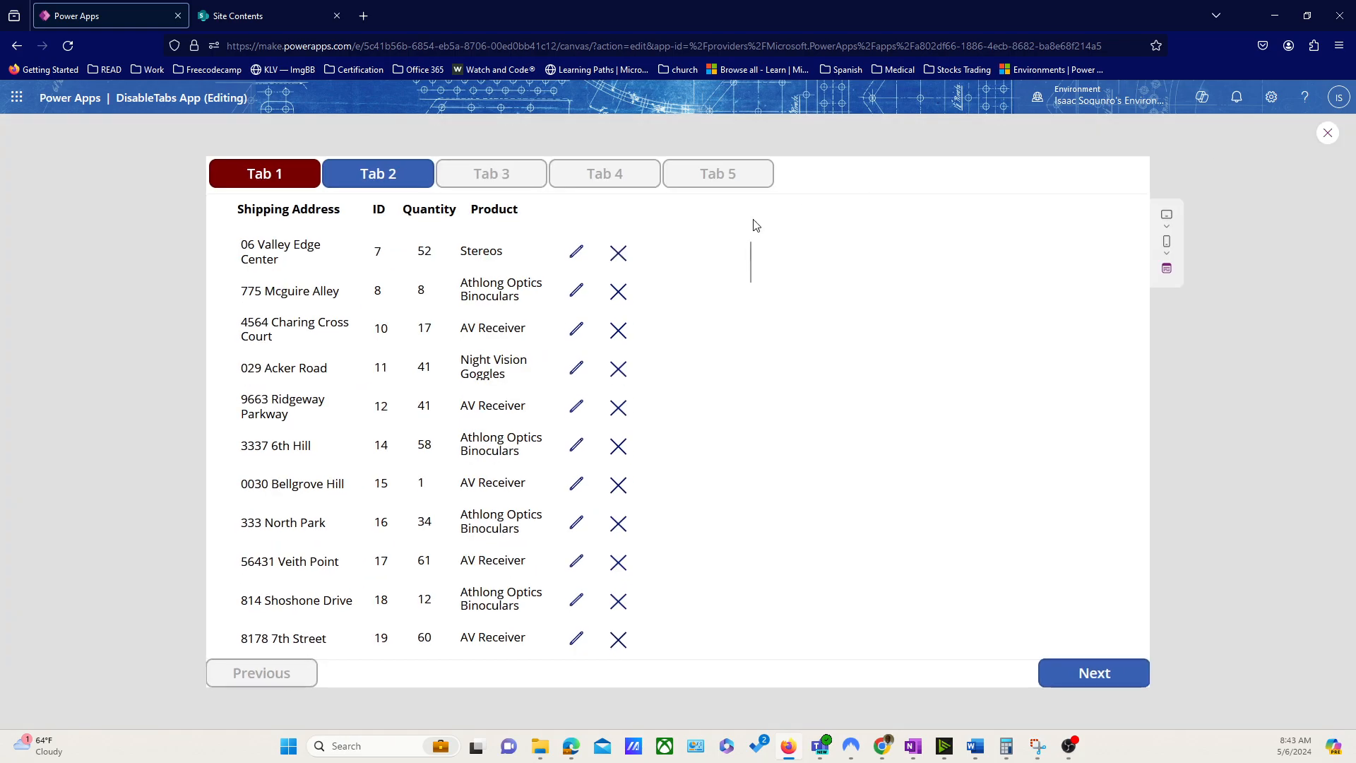
click(618, 252)
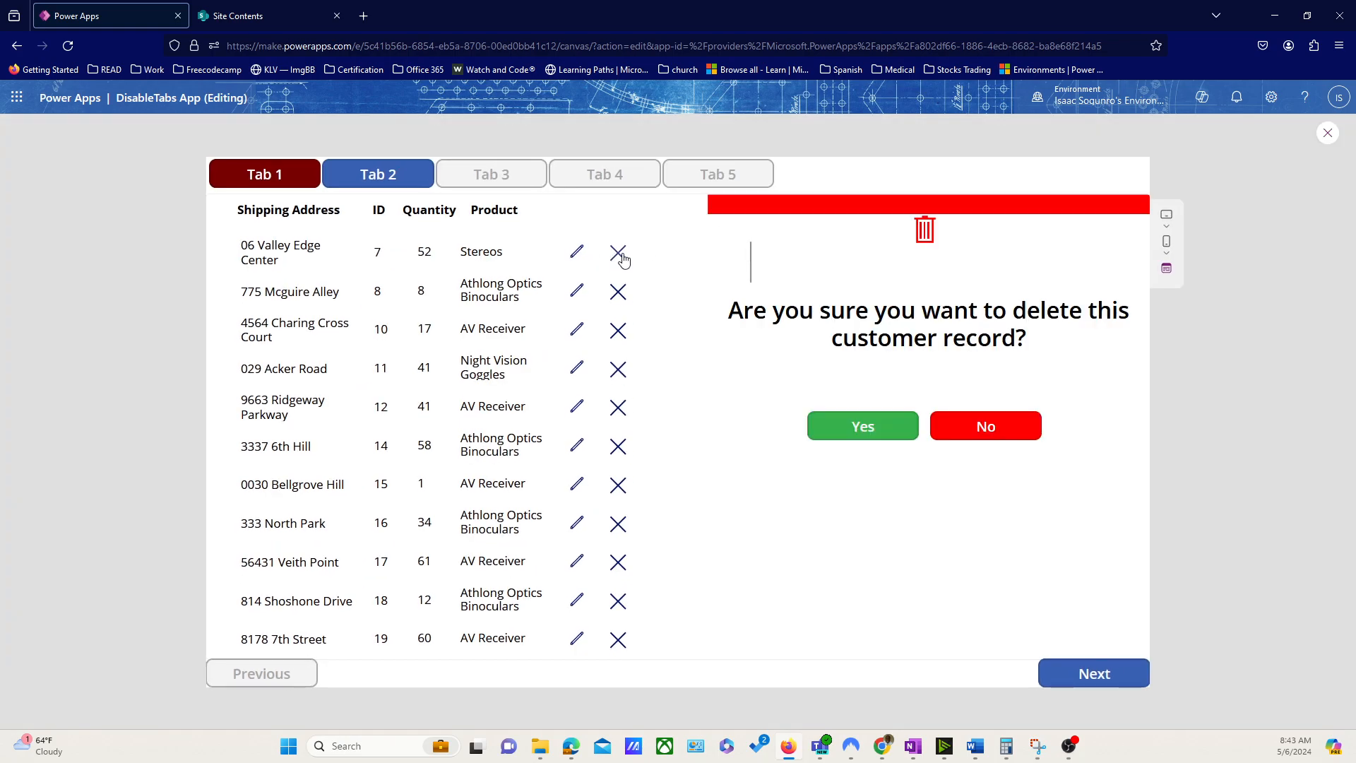
click(1326, 134)
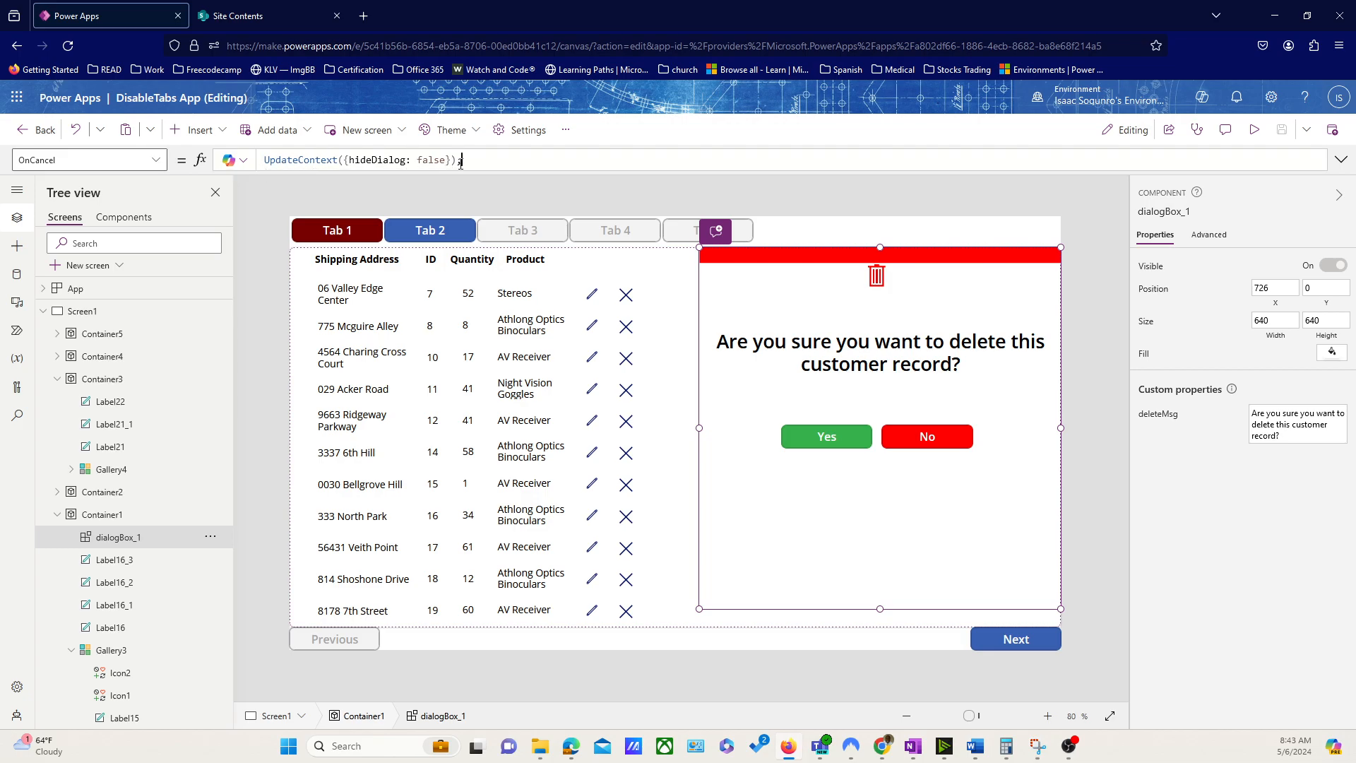
Preview the app, dismiss the dialog with No, reopen it from the first record's delete icon, and exit the preview
click(1254, 129)
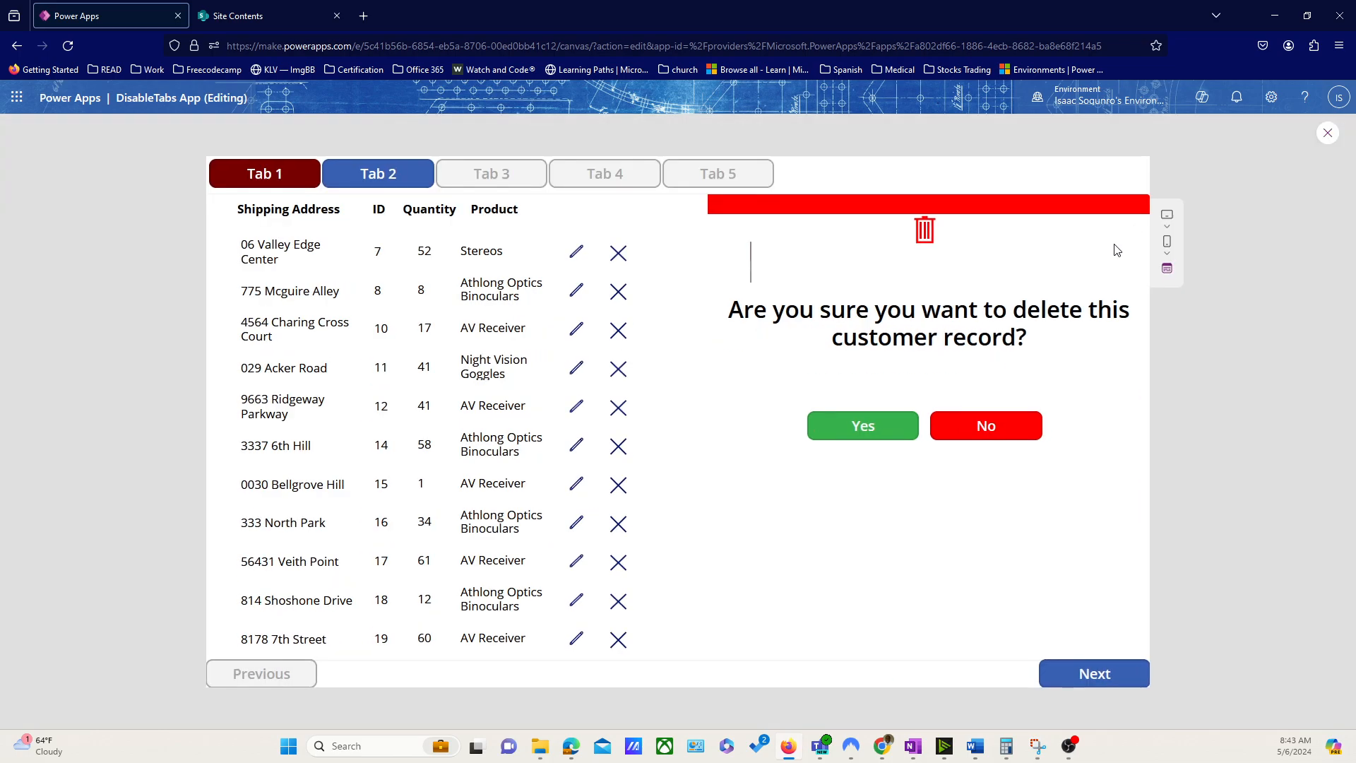
click(1005, 417)
click(619, 253)
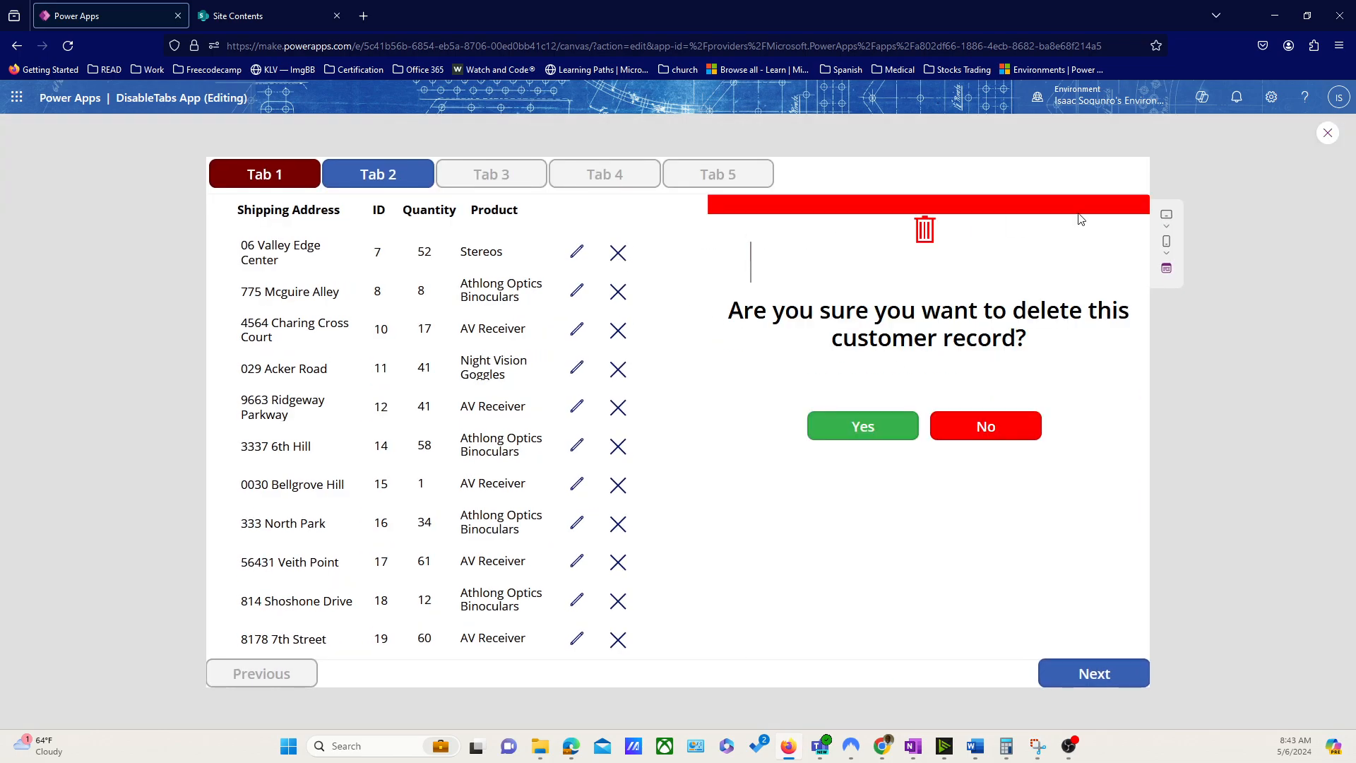
click(1328, 134)
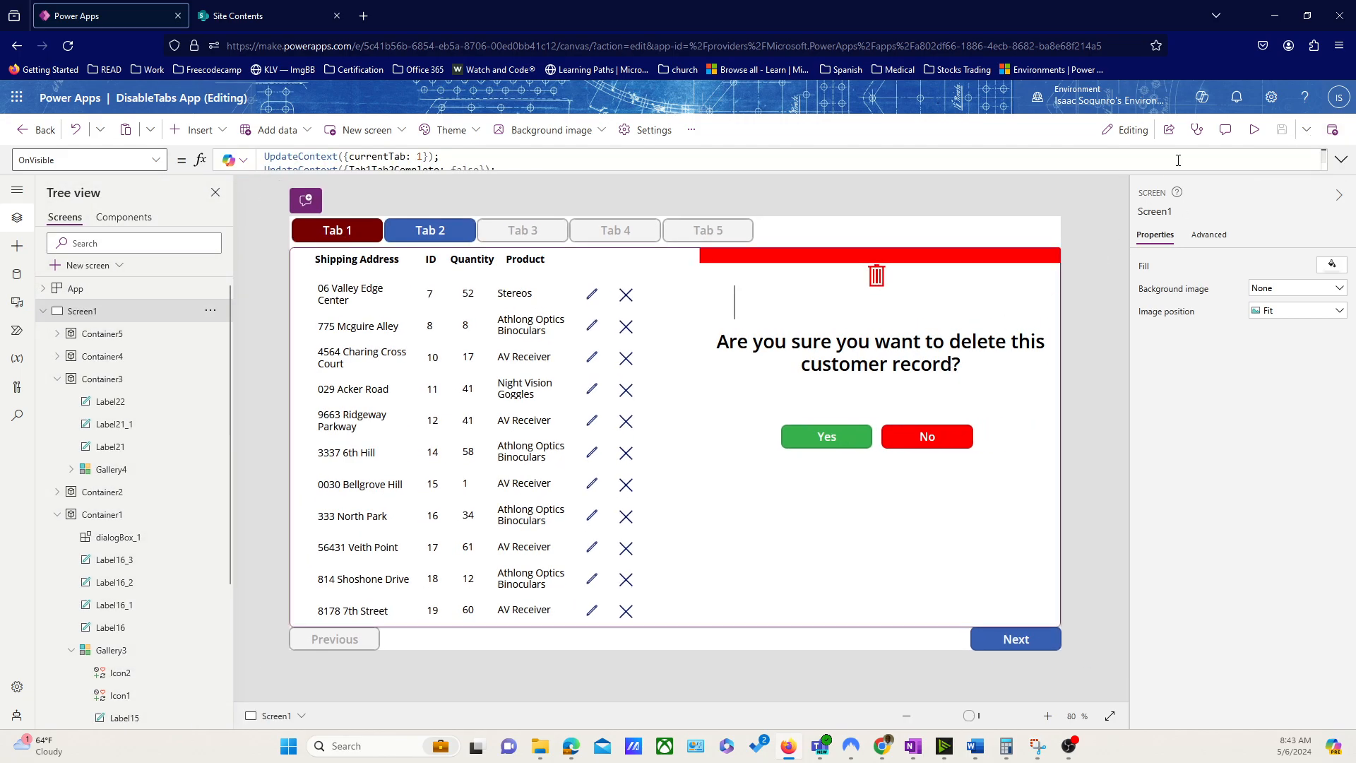
Preview Screen1 again and test the confirmation dialog's Yes button
click(1254, 129)
click(881, 434)
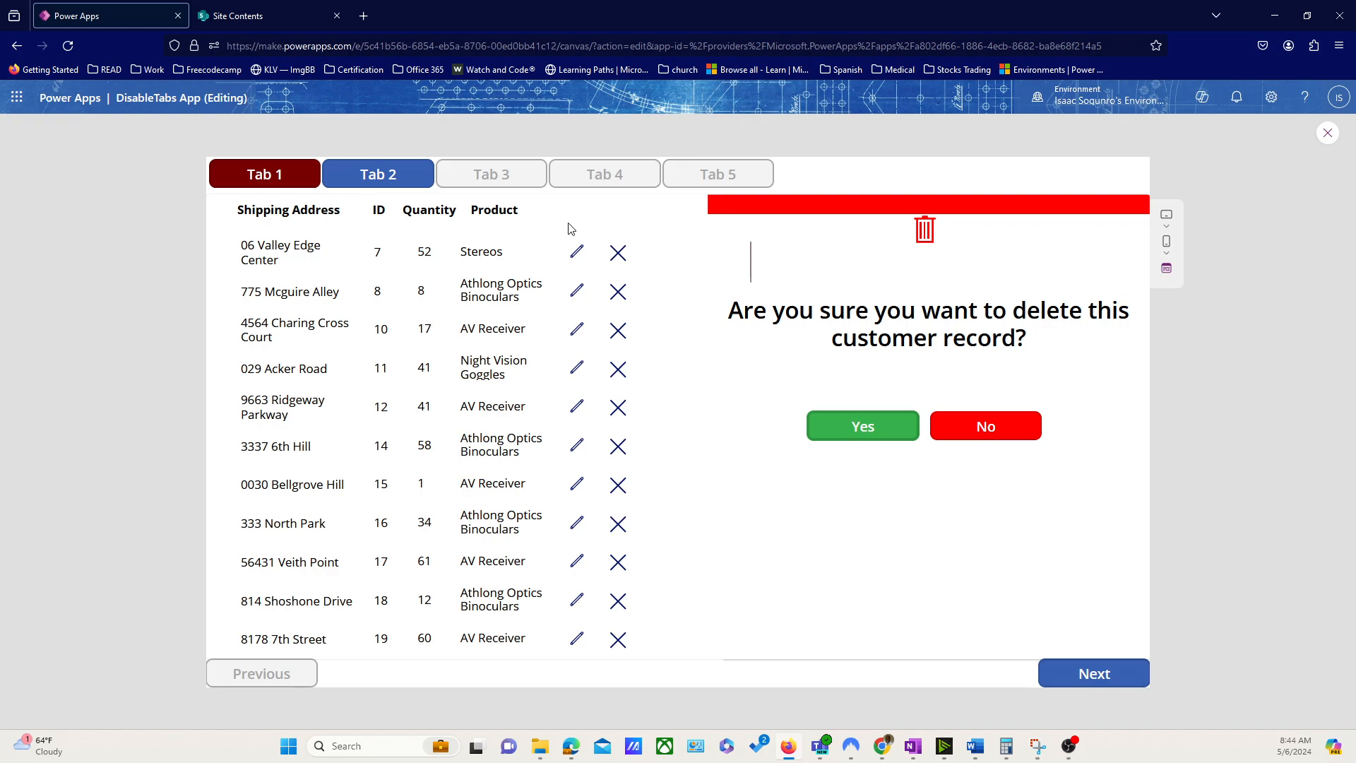
click(862, 428)
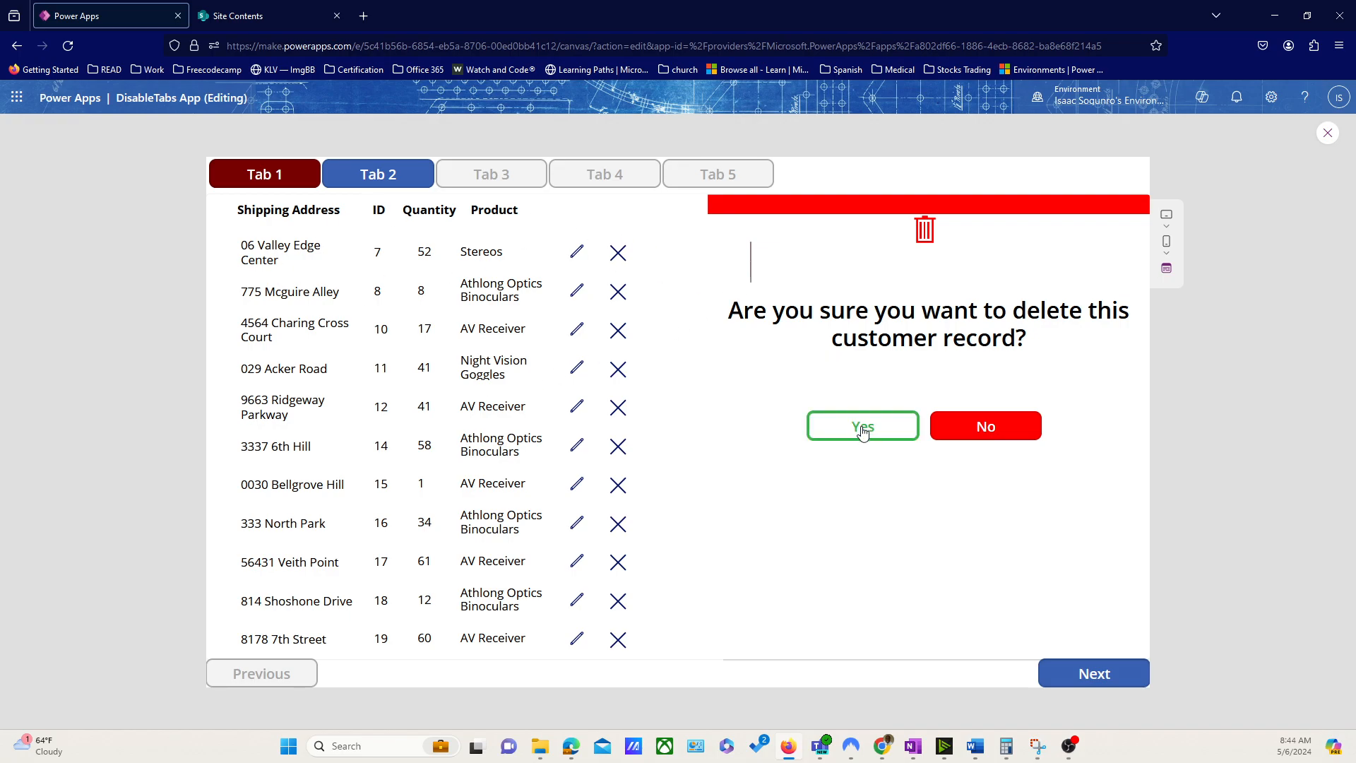
Test the confirmation dialog's Yes button once more and exit the preview
click(862, 426)
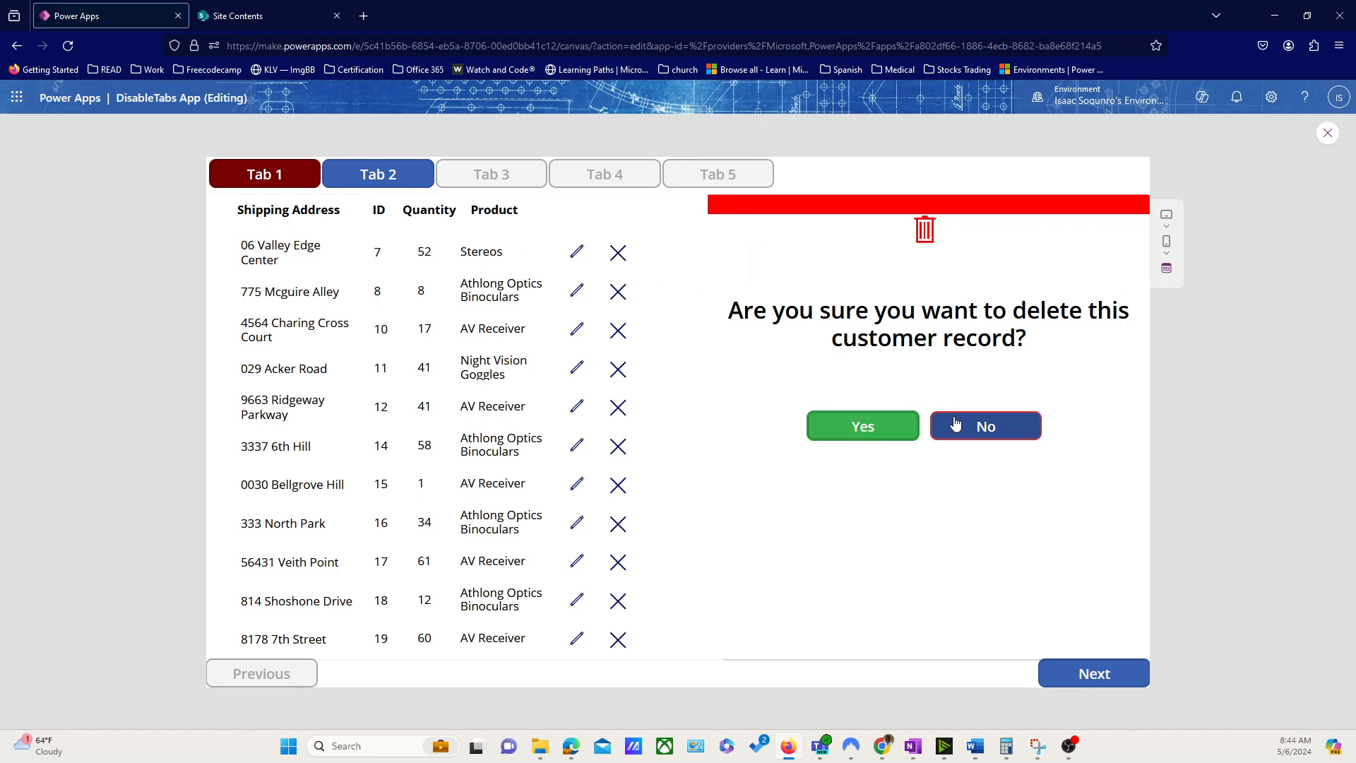
click(1325, 133)
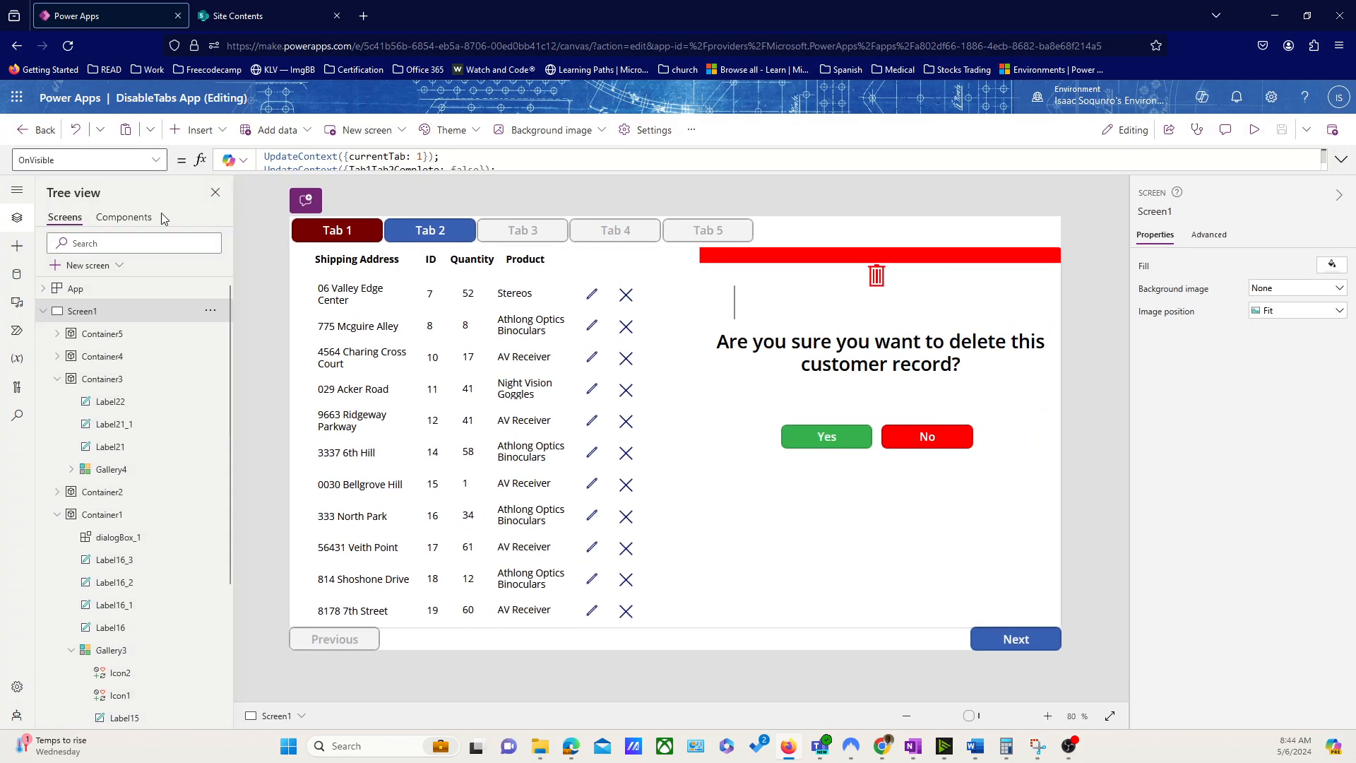
Add a custom property named OnSelectYes to the dialogBox component, with property type Event and return data type None
click(131, 219)
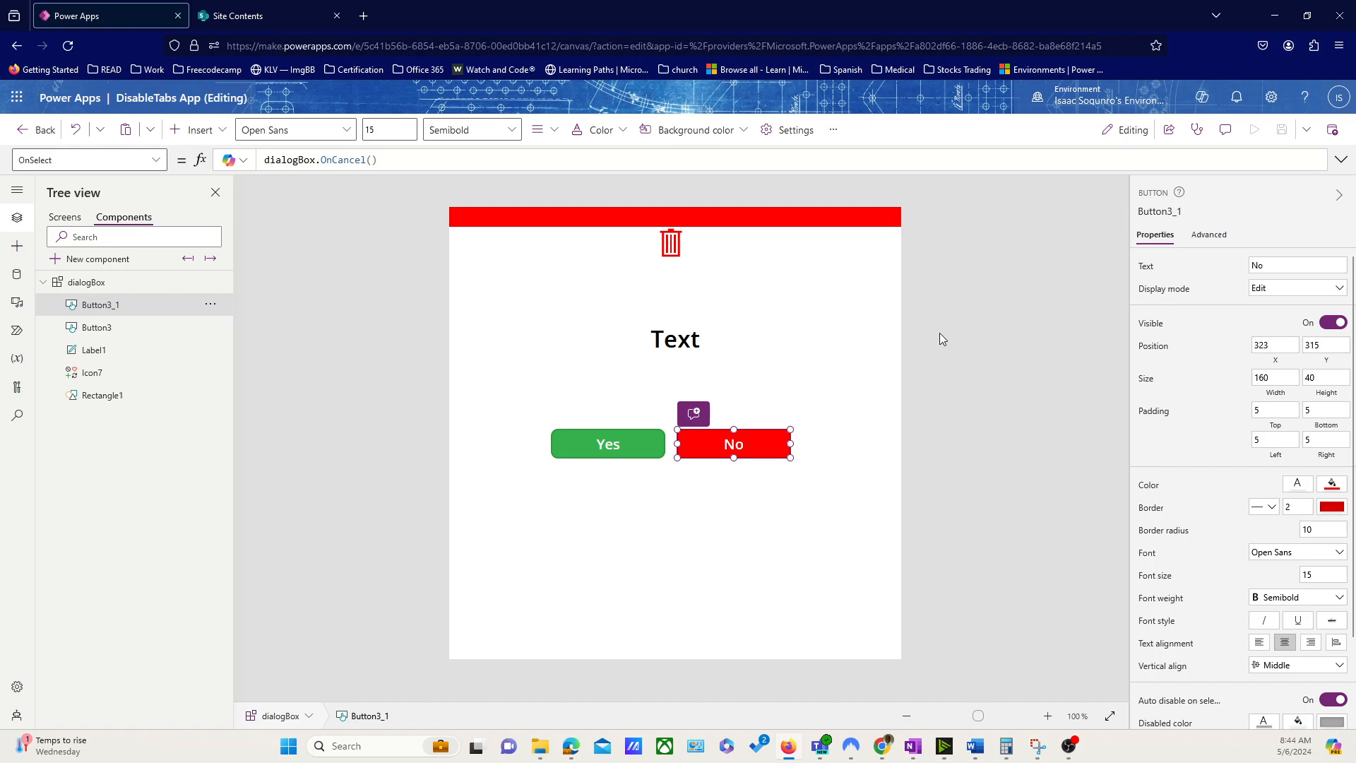
click(978, 343)
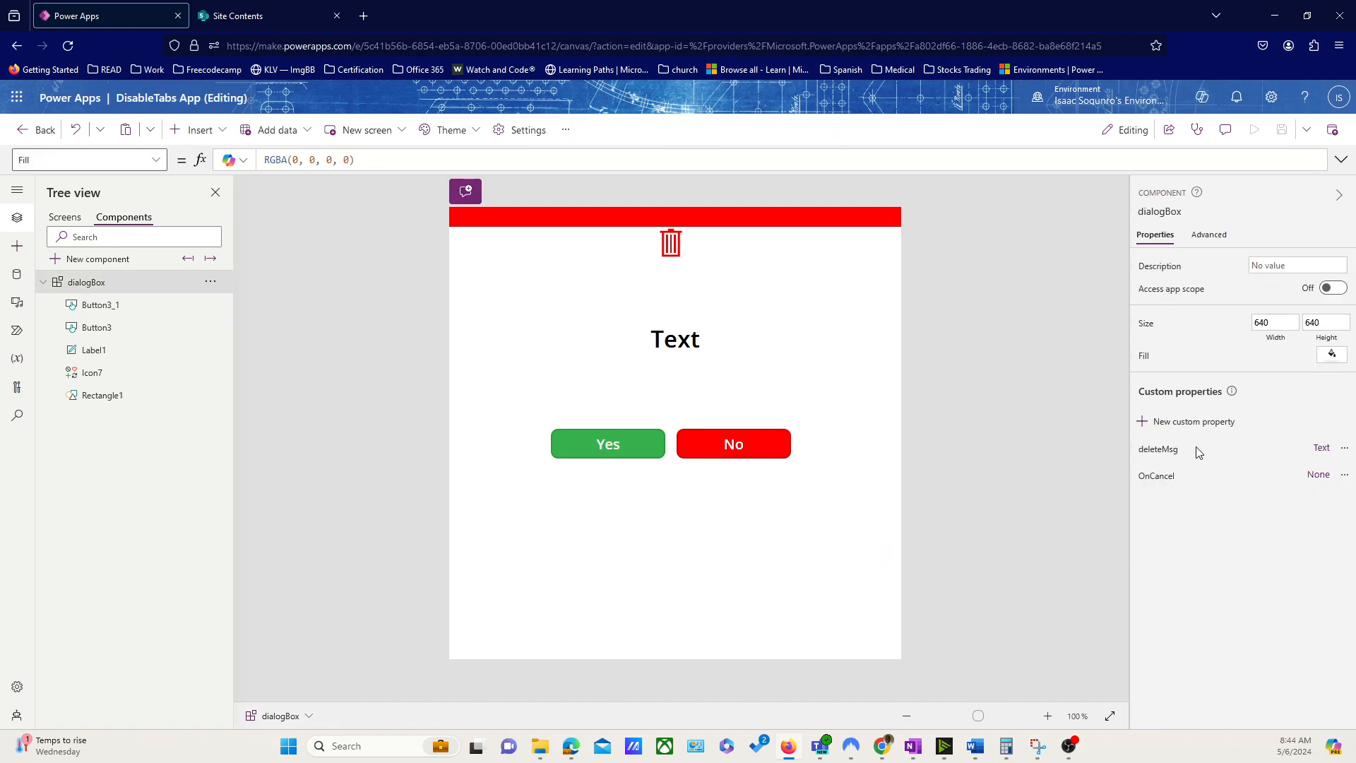
click(1168, 427)
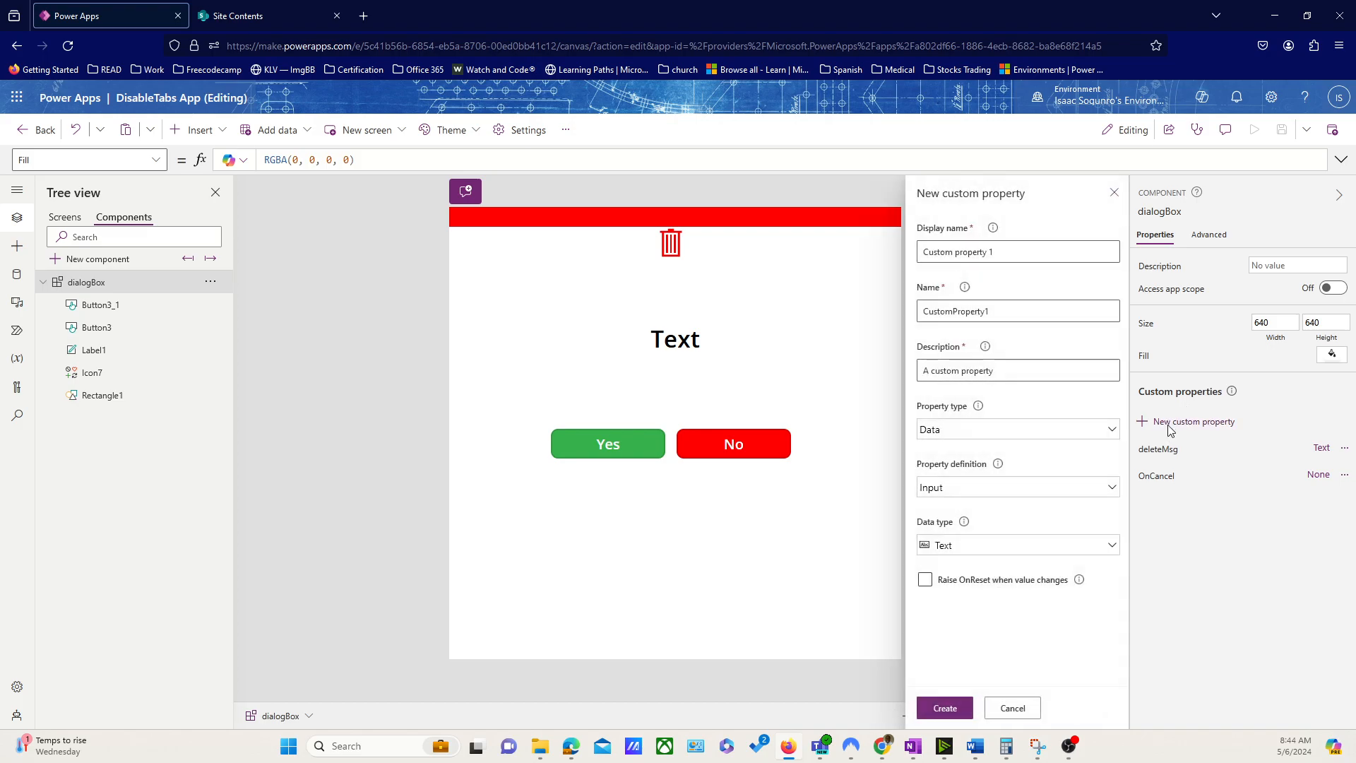
click(1006, 252)
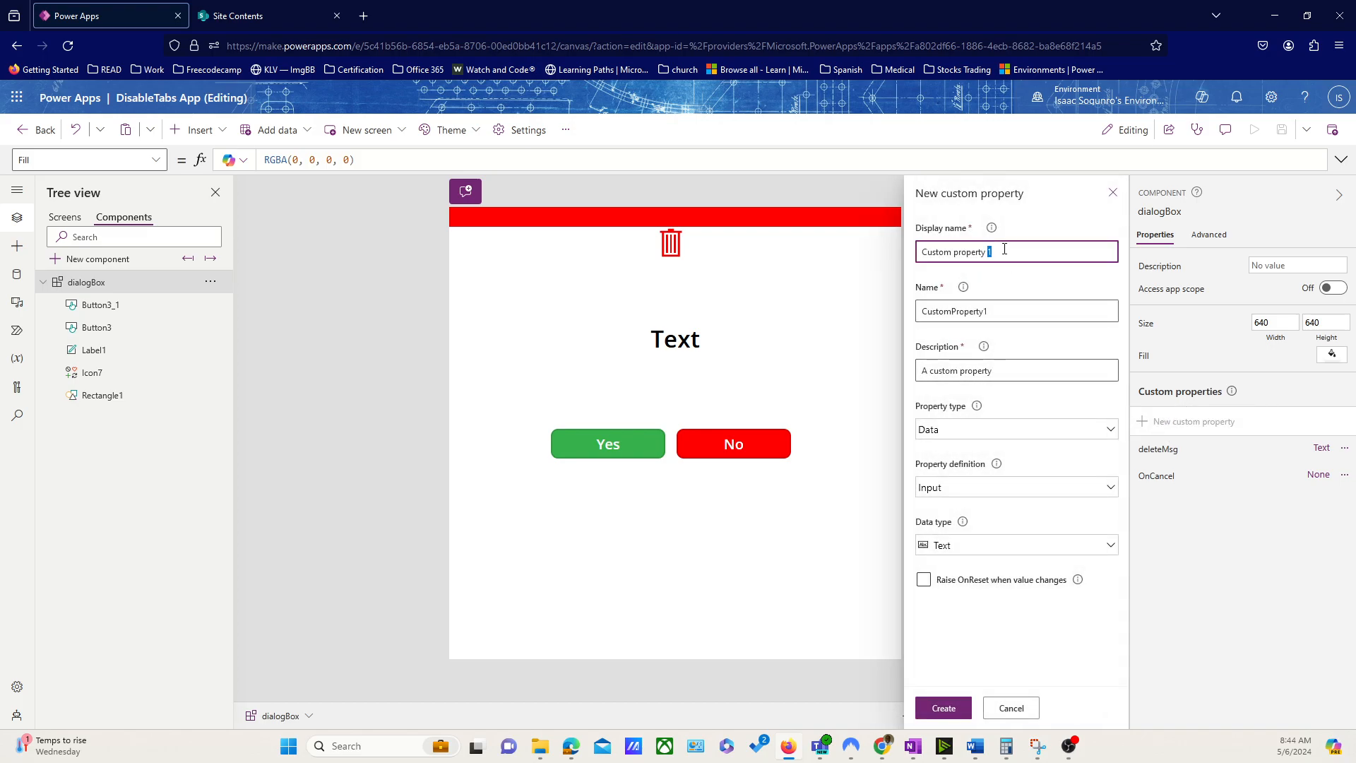
key(ctrl+a)
text(OnSelec)
click(967, 431)
click(964, 553)
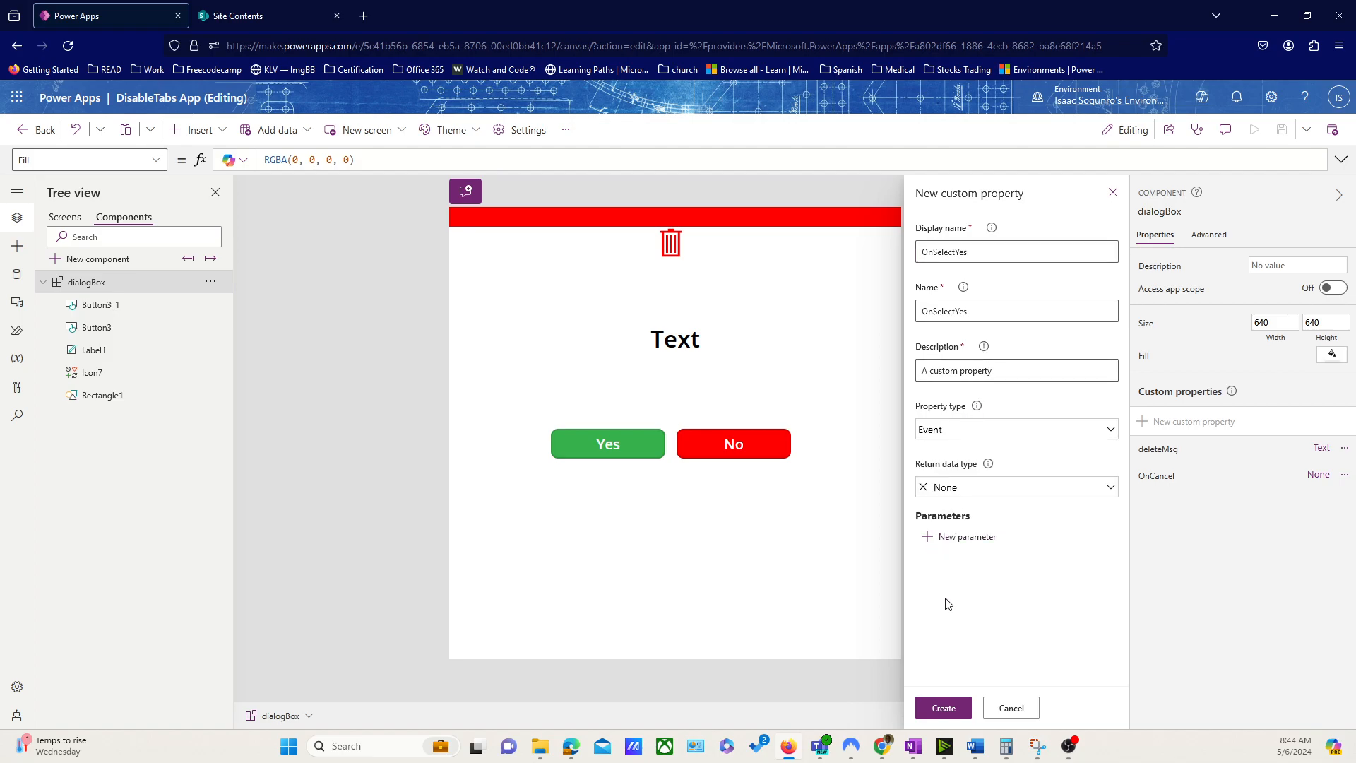
click(943, 708)
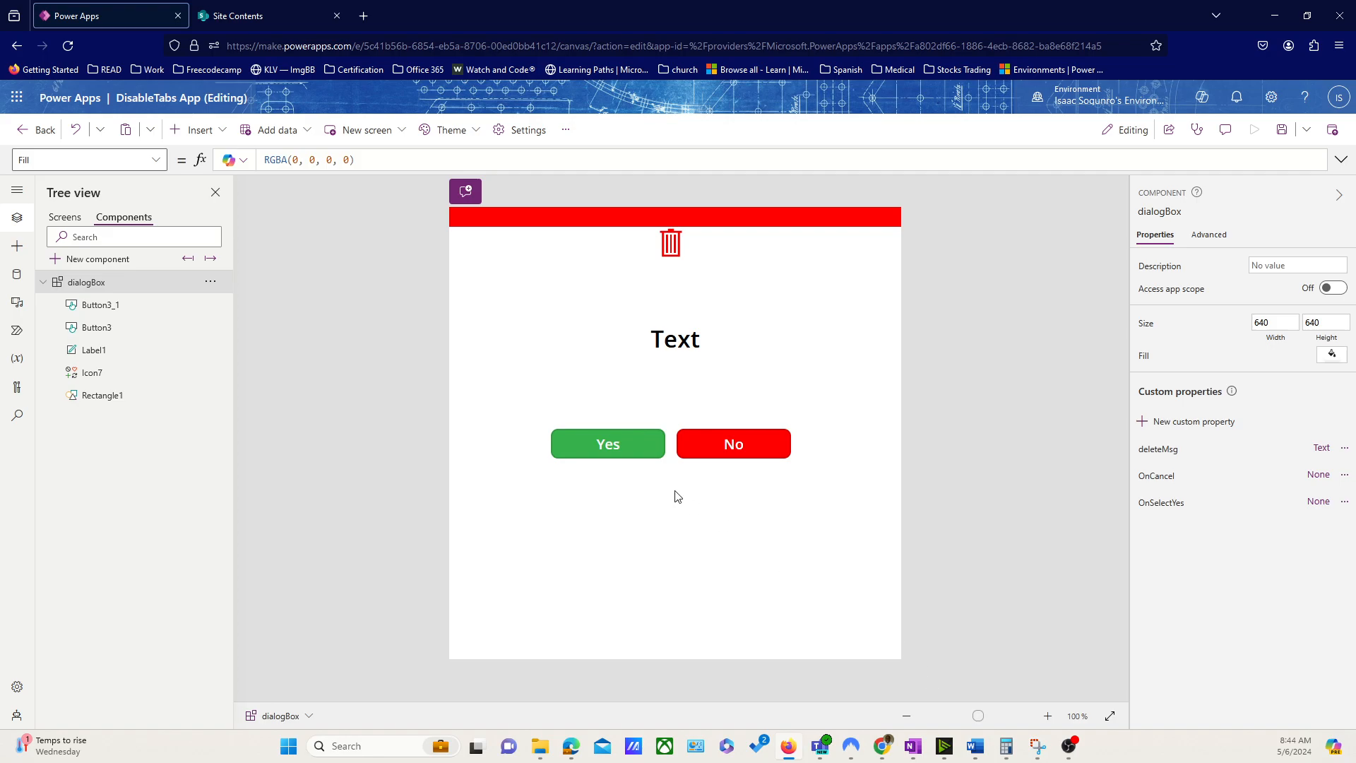
Set the OnSelect formula of the component's Yes button to dialogBox.OnSelectYes()
click(608, 449)
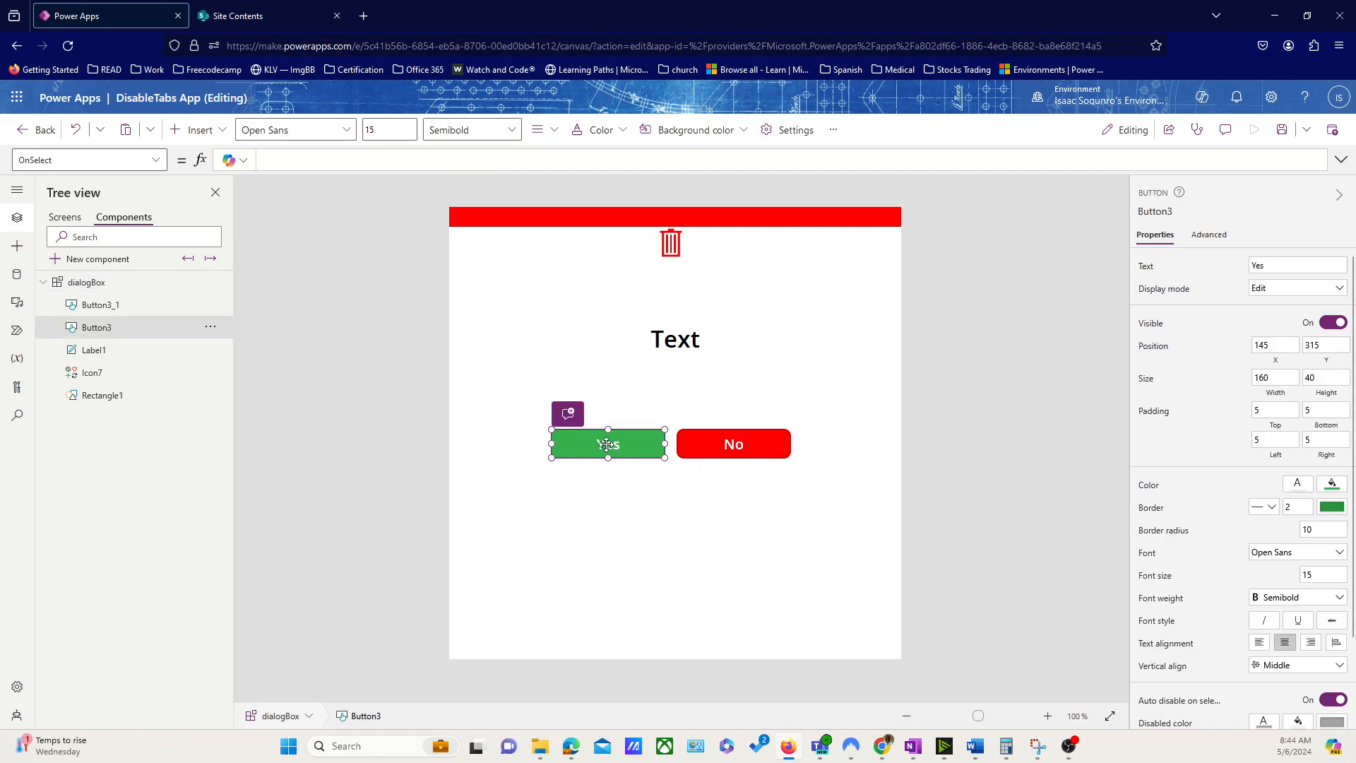
click(282, 157)
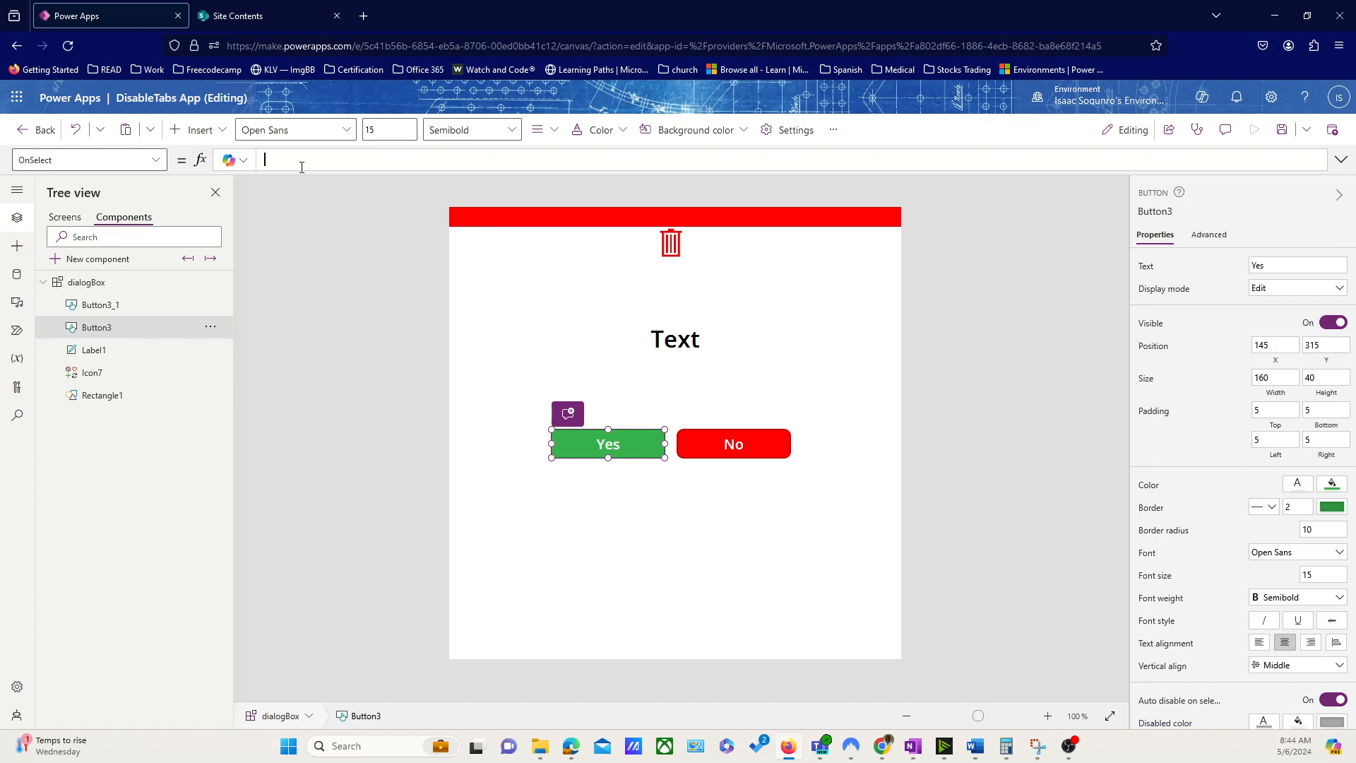
text(dialogBox)
key(Return)
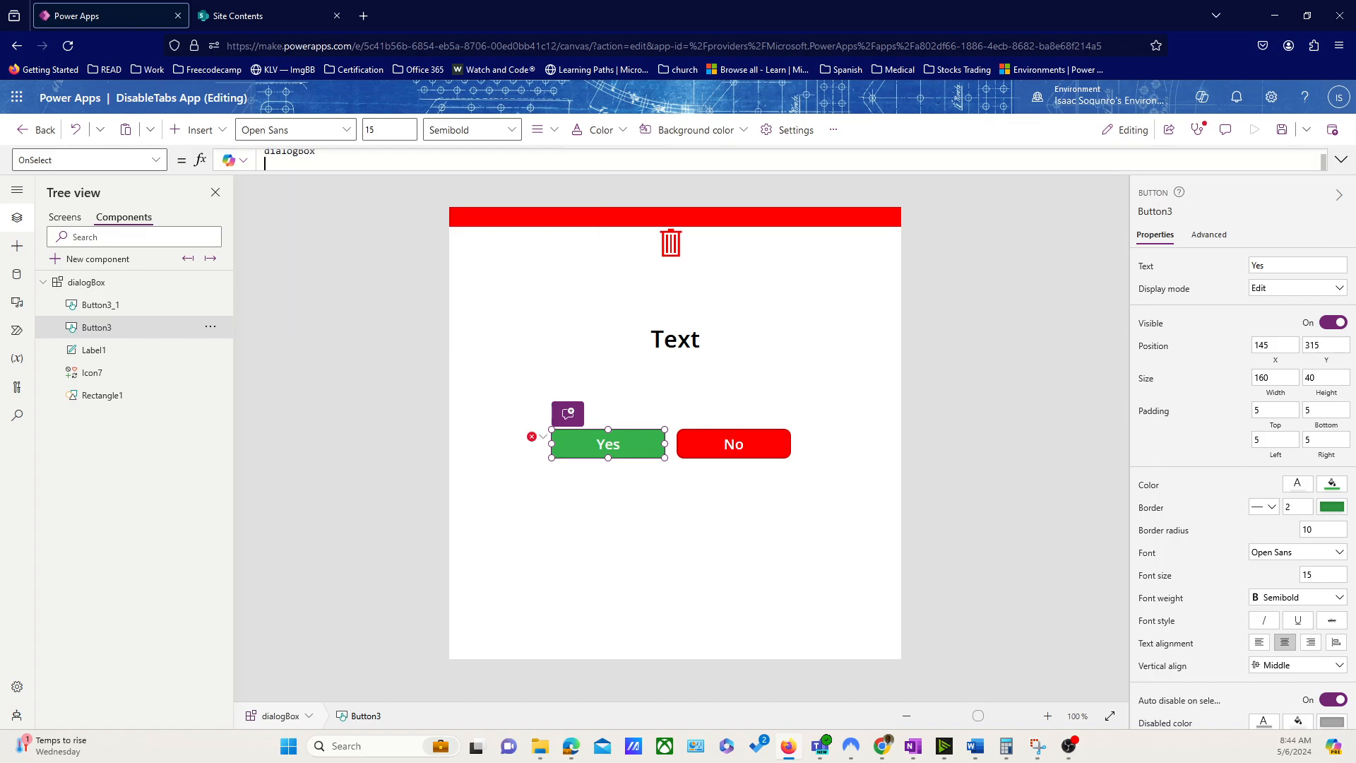
key(BackSpace)
text(.)
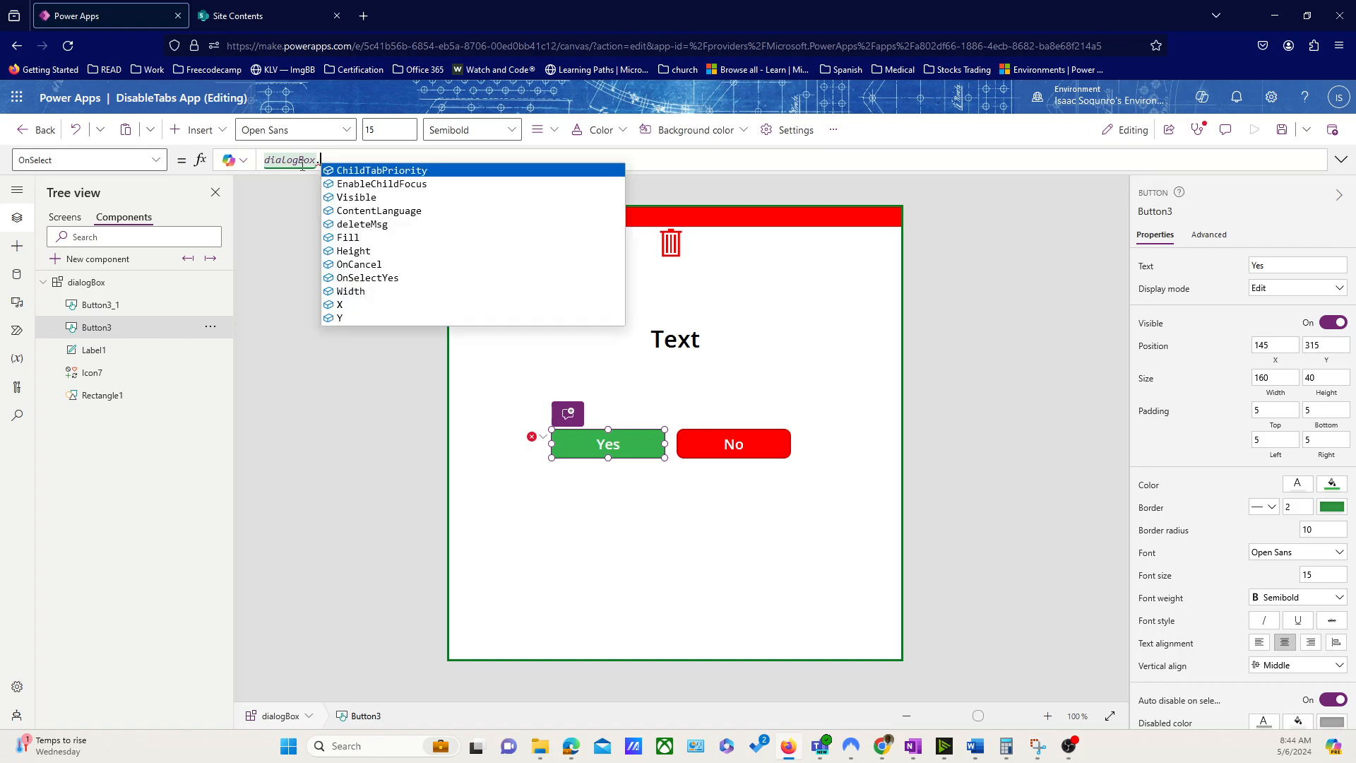
click(395, 279)
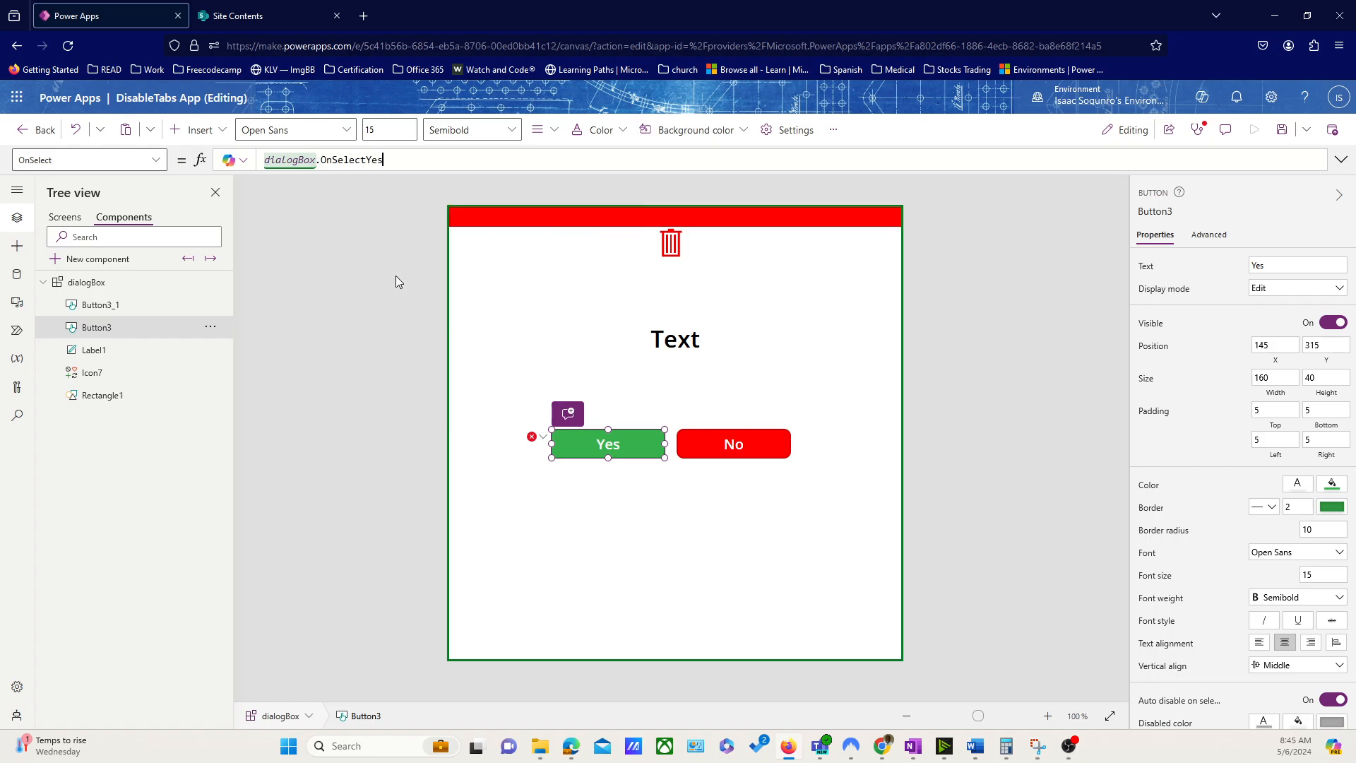
text(())
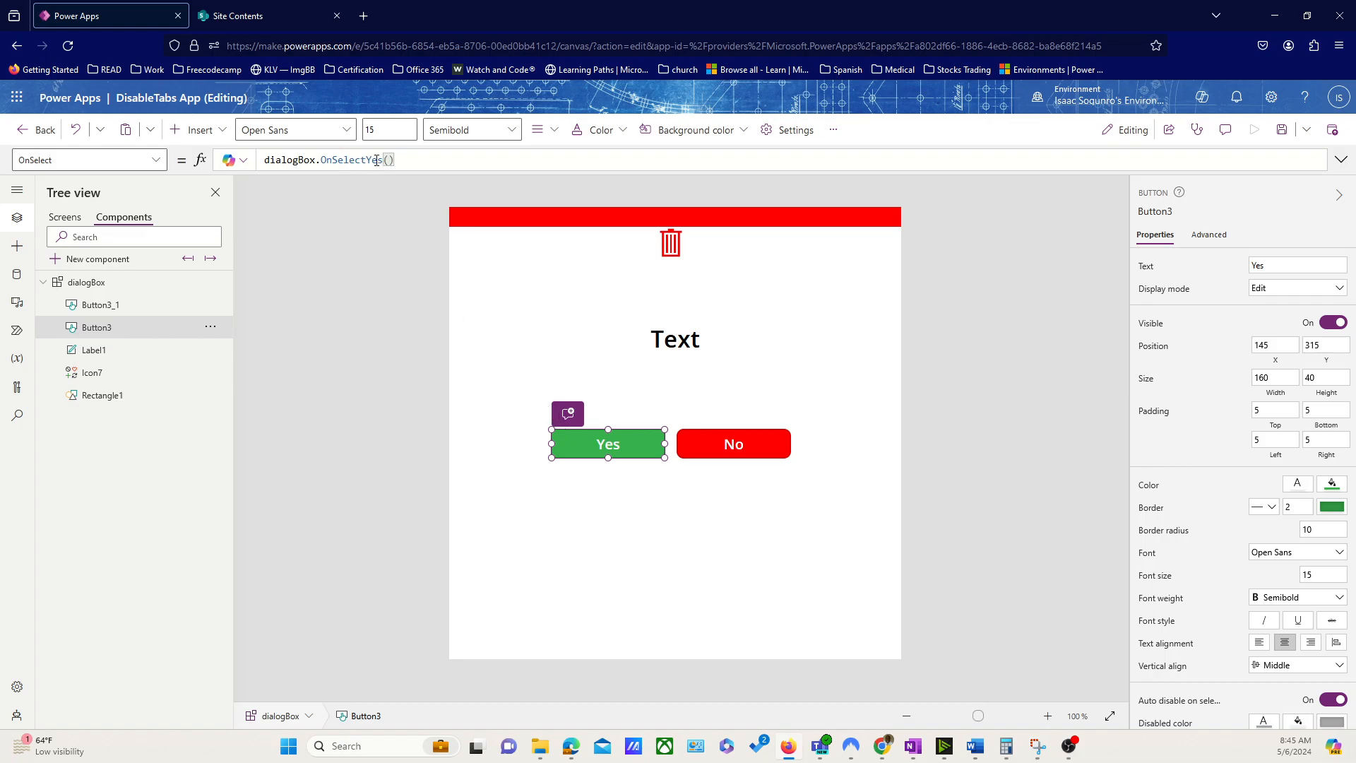
Return to Screen1, preview the confirmation dialog from the first record's delete icon, and exit the preview
click(62, 218)
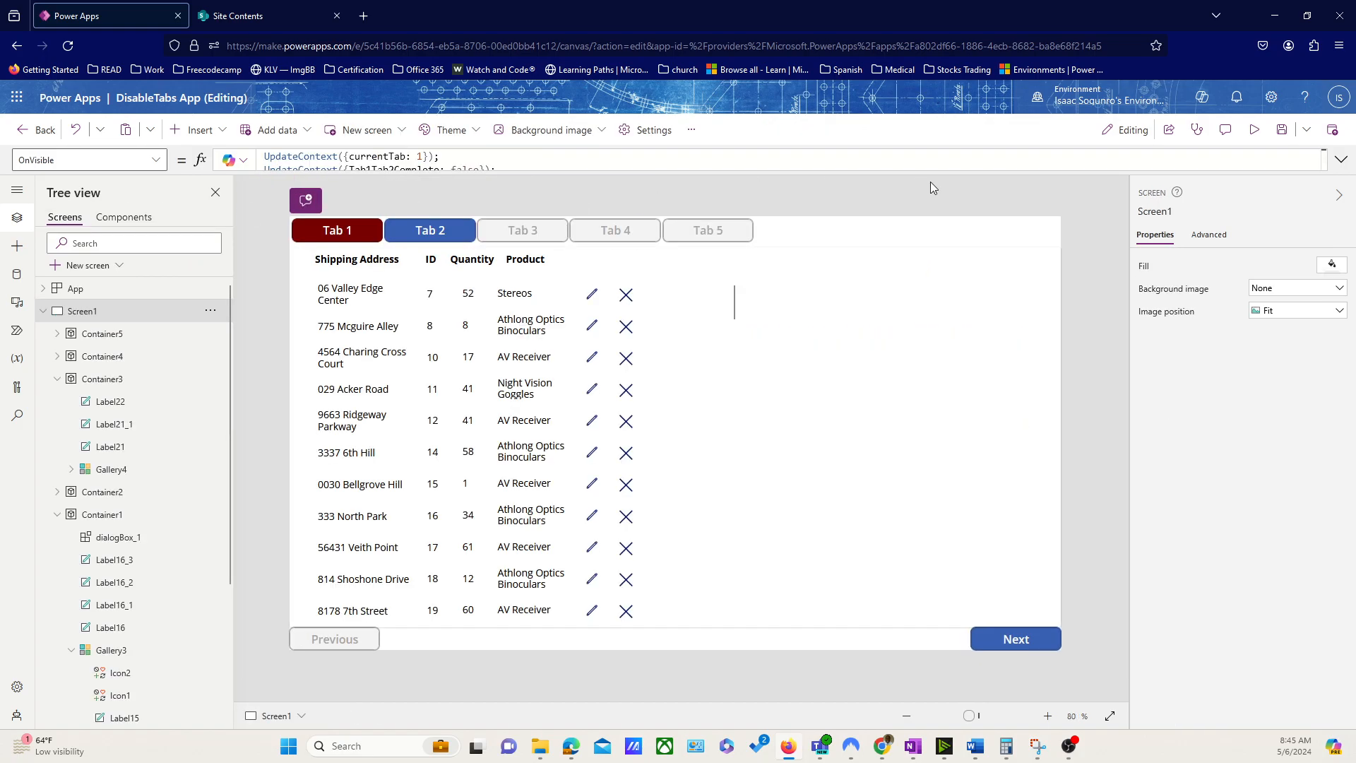
click(1254, 129)
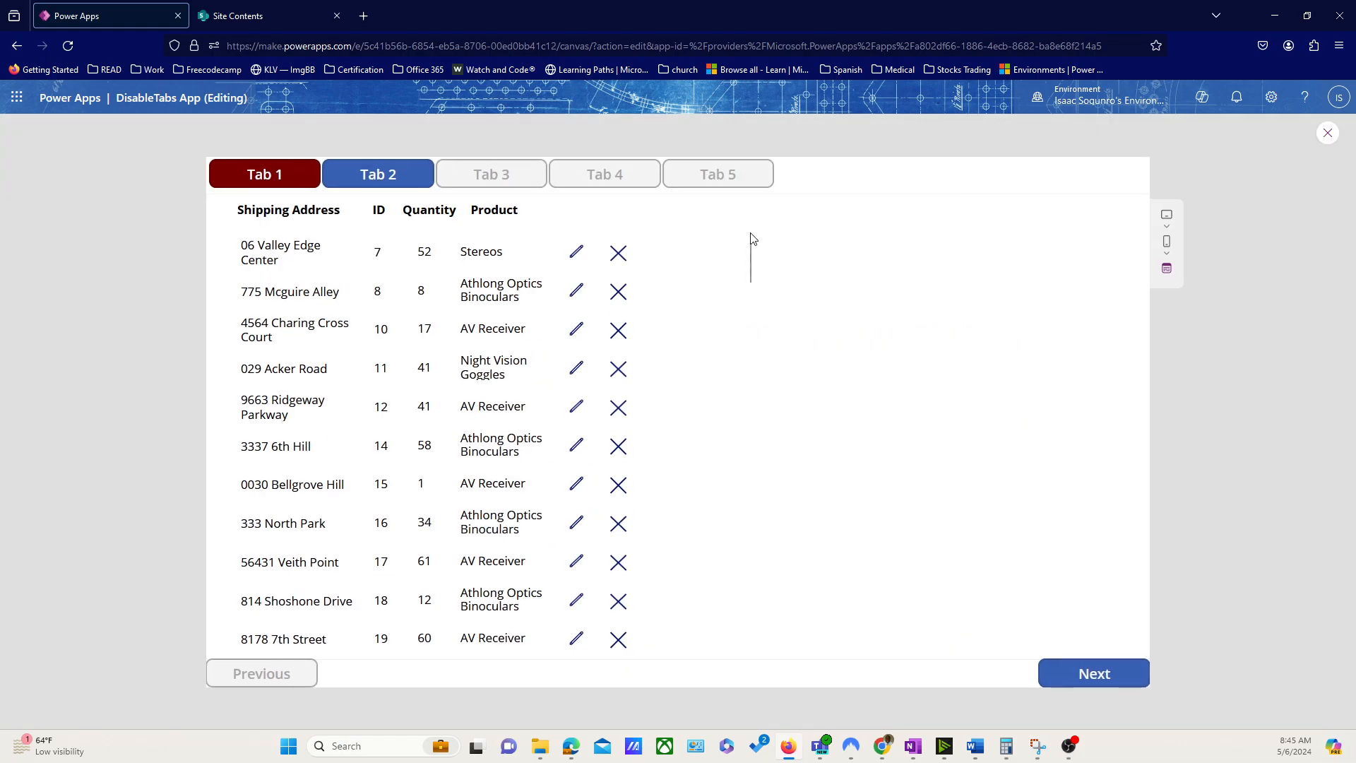
click(625, 258)
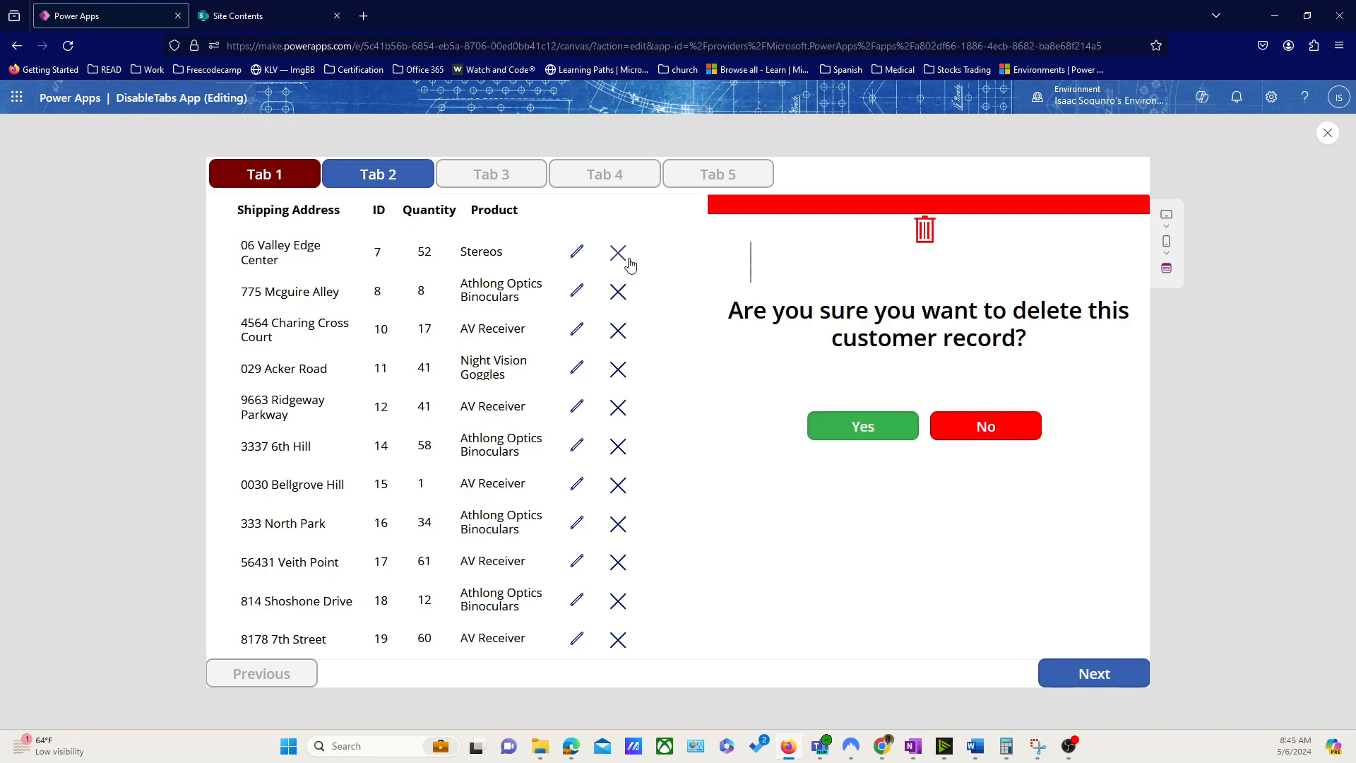
click(1328, 134)
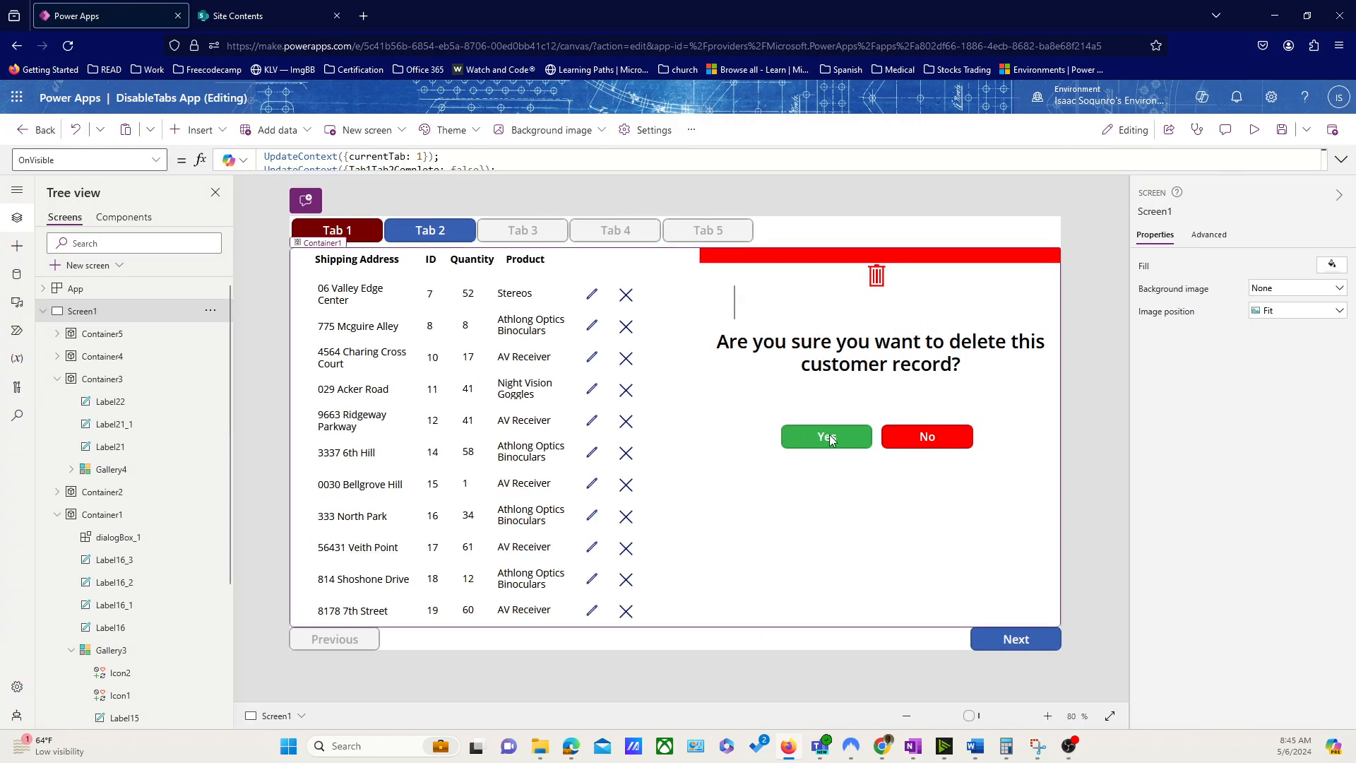
Start the OnSelectYes formula of dialogBox_1 with a Remove call on the Customers data source
click(839, 515)
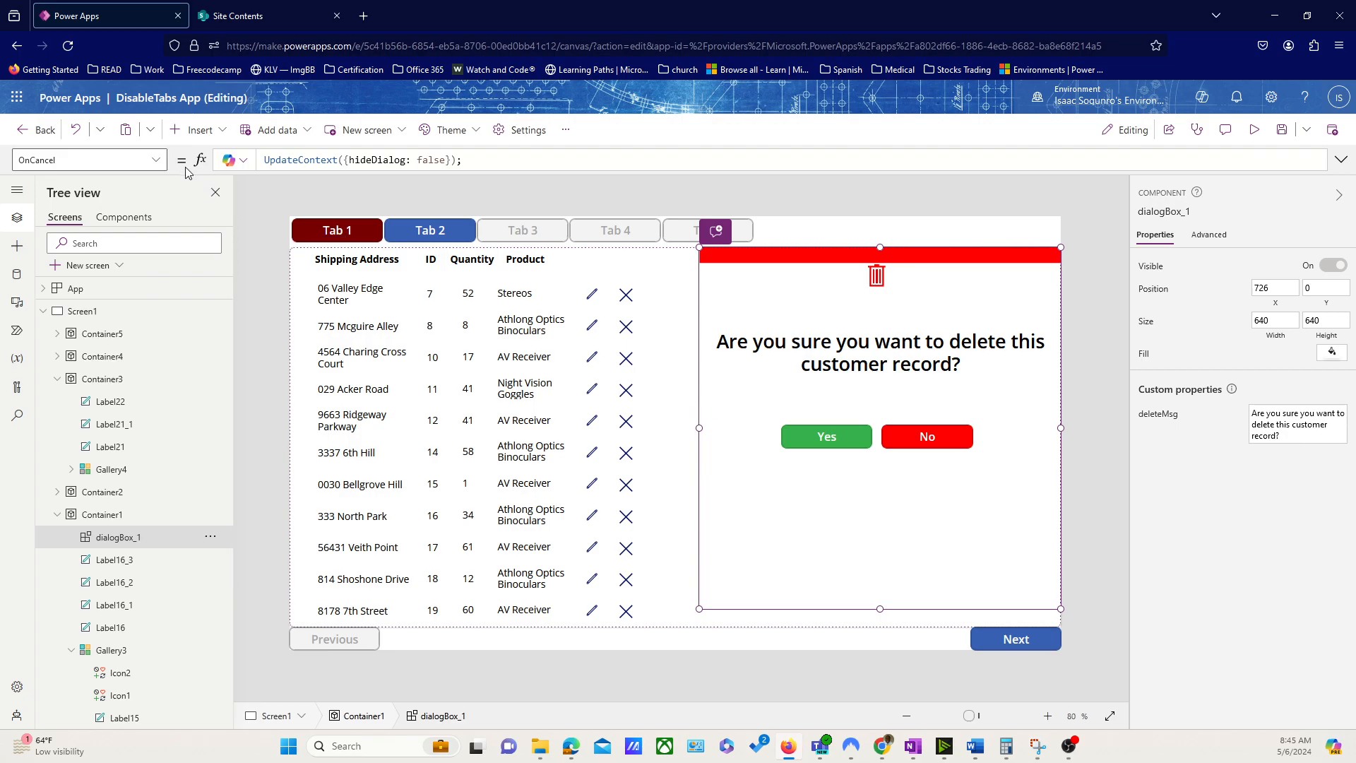
click(134, 168)
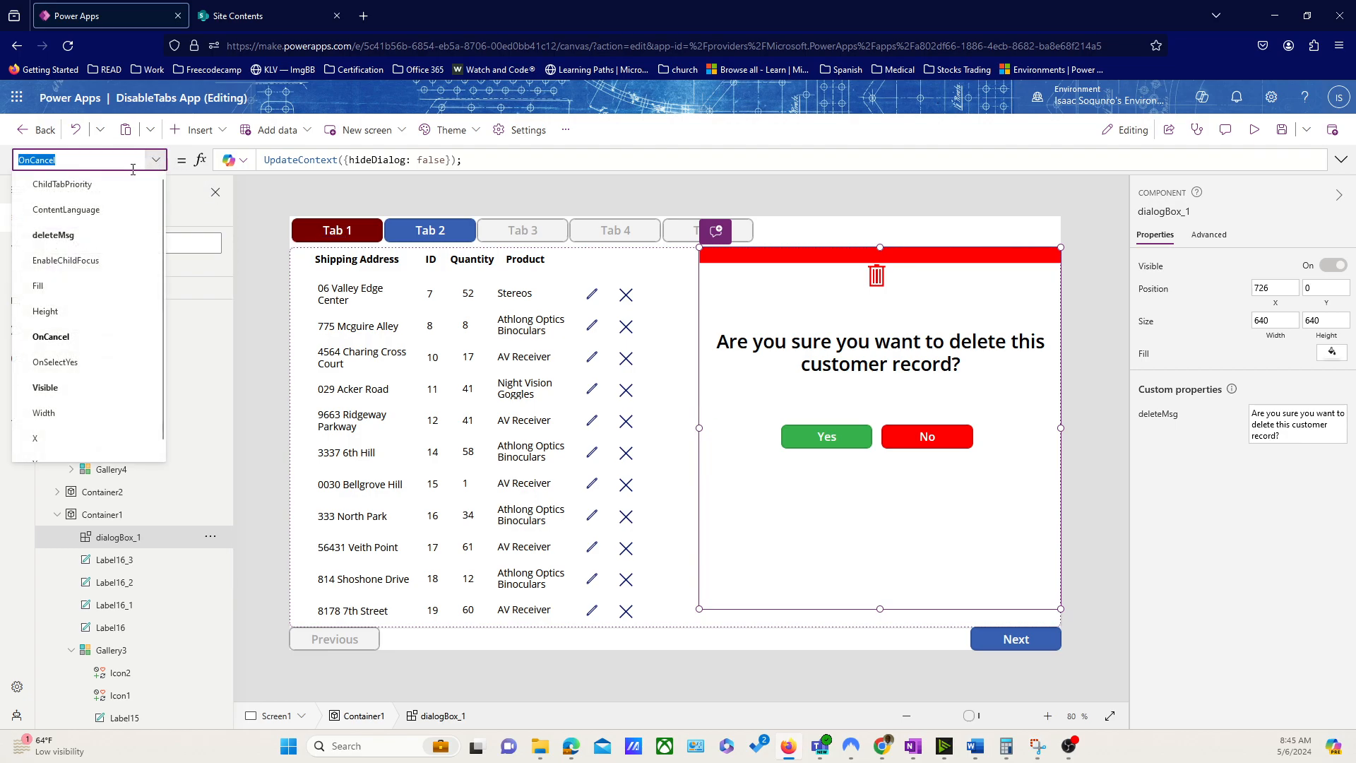
click(68, 362)
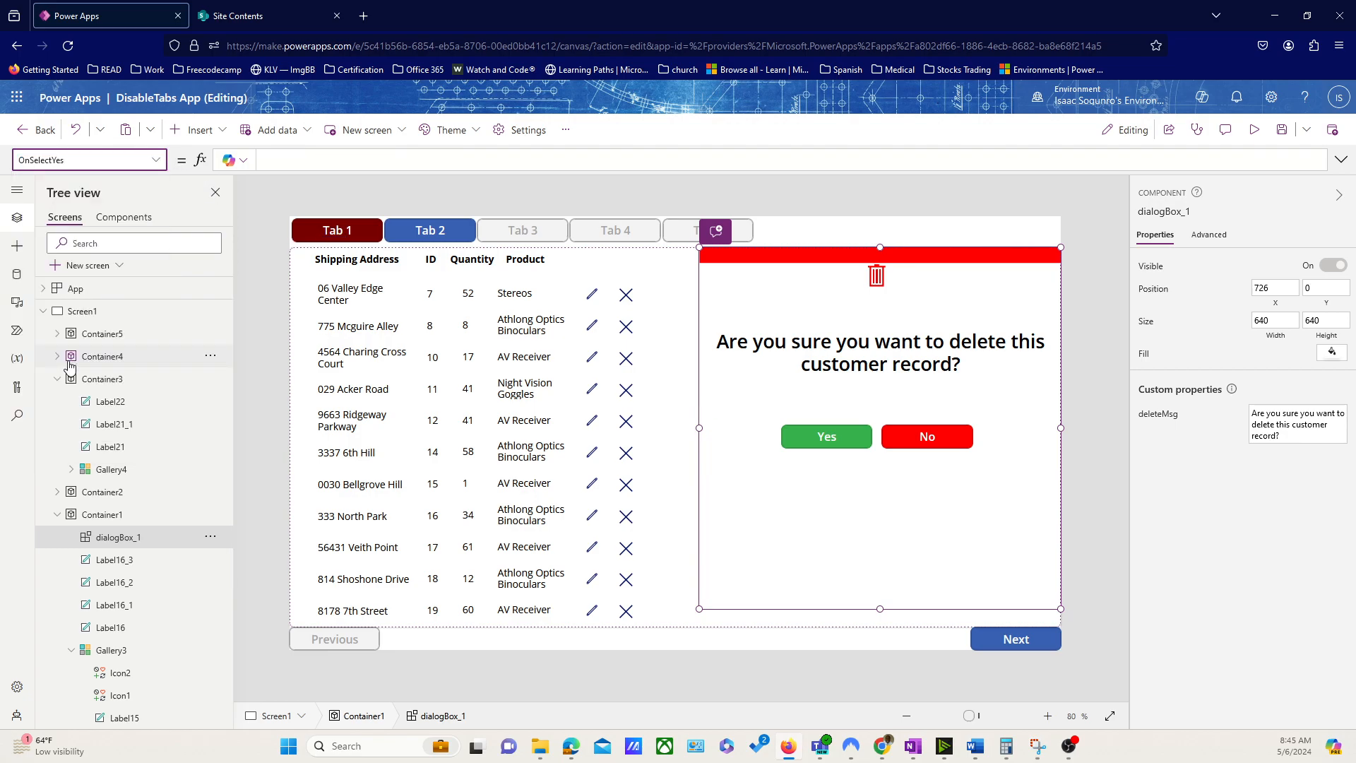
click(316, 159)
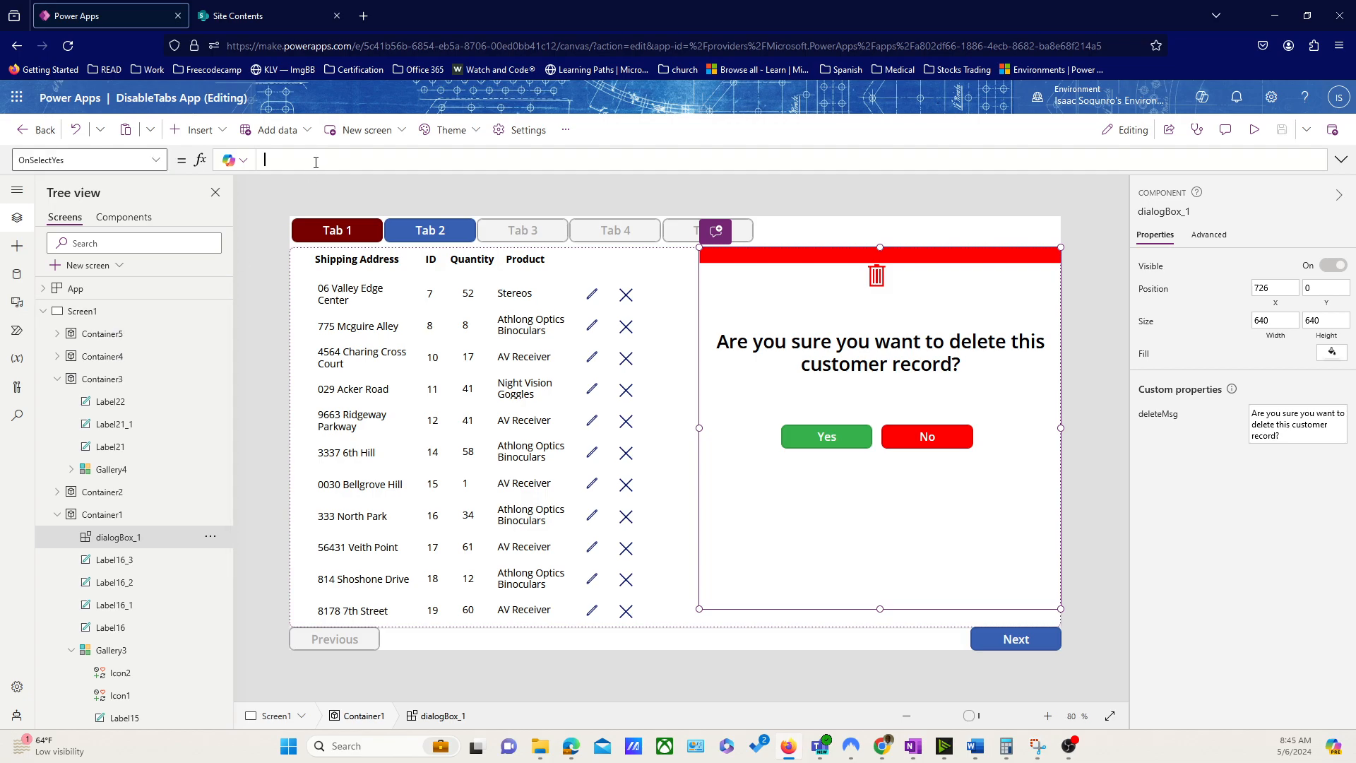
text(Remove)
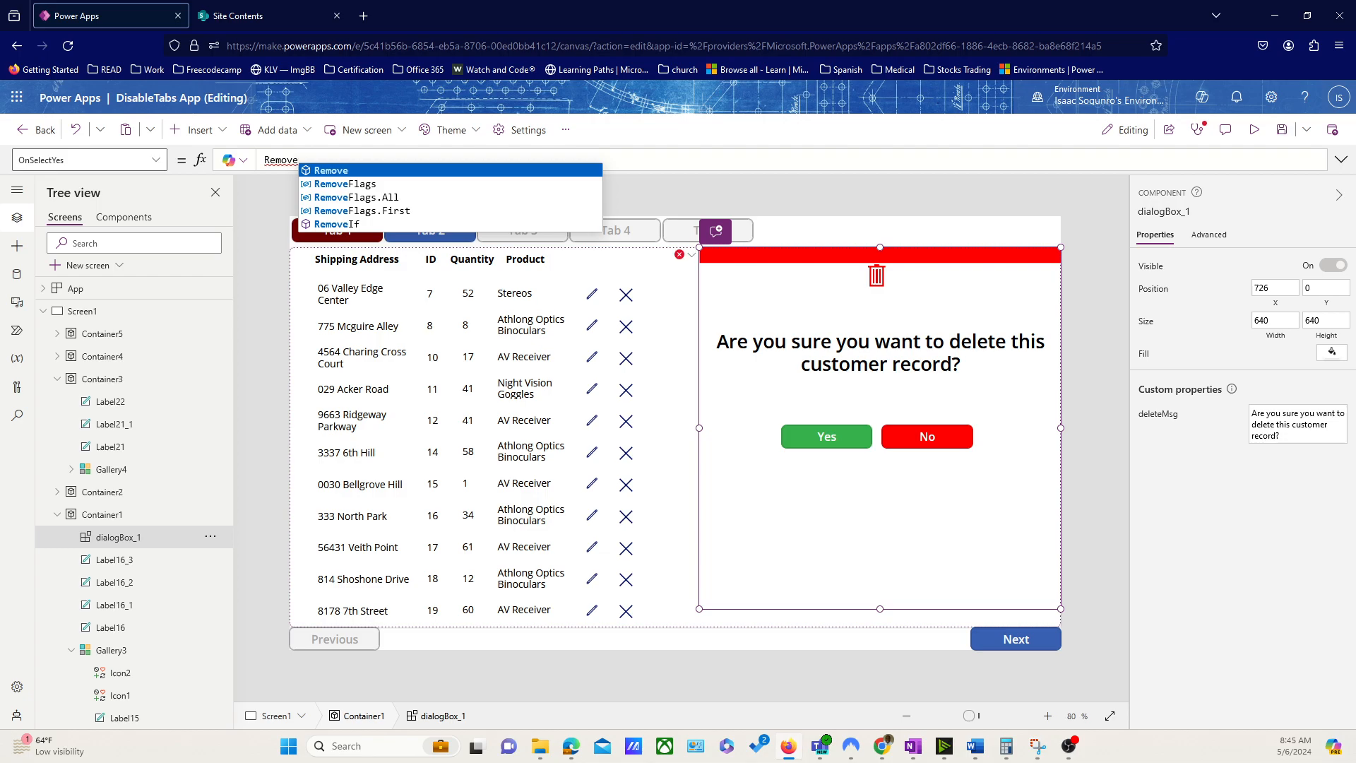
text(()
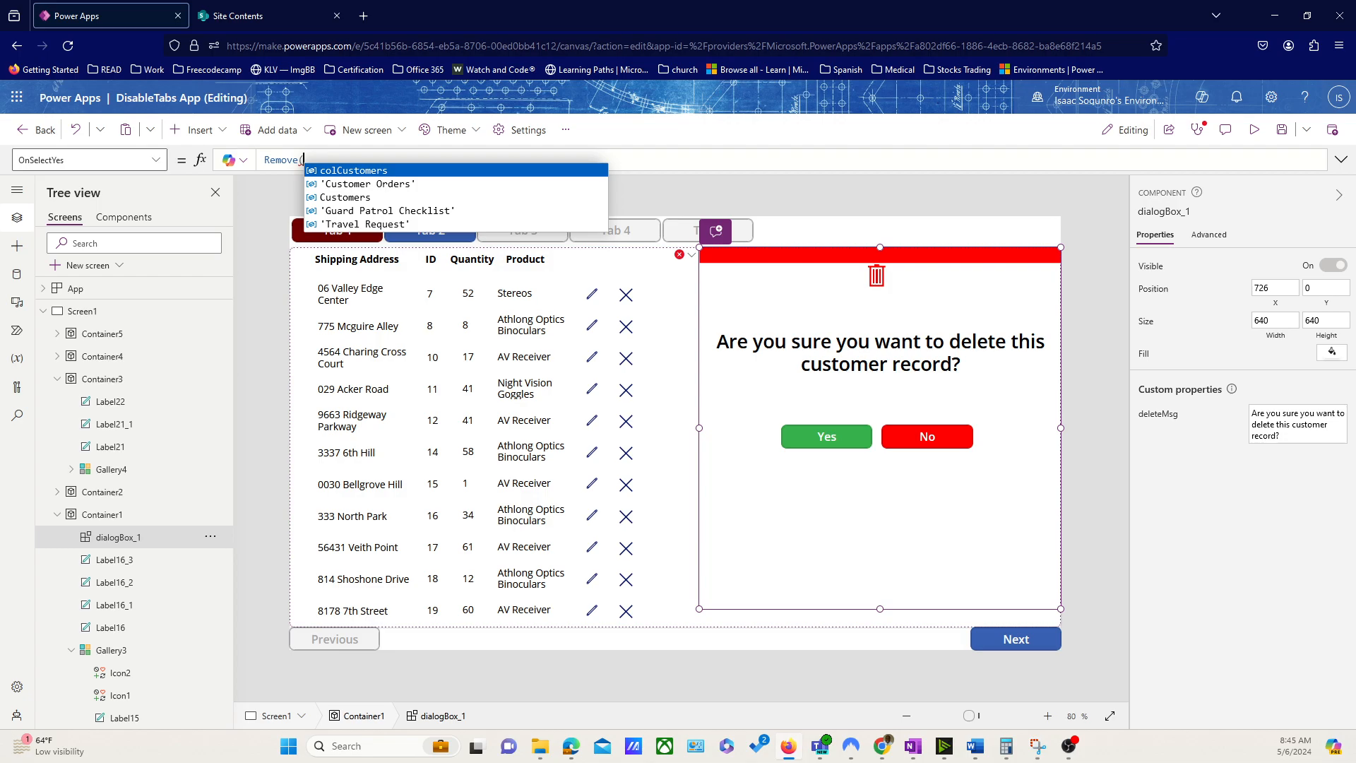
key(Down)
key(Down)
key(Tab)
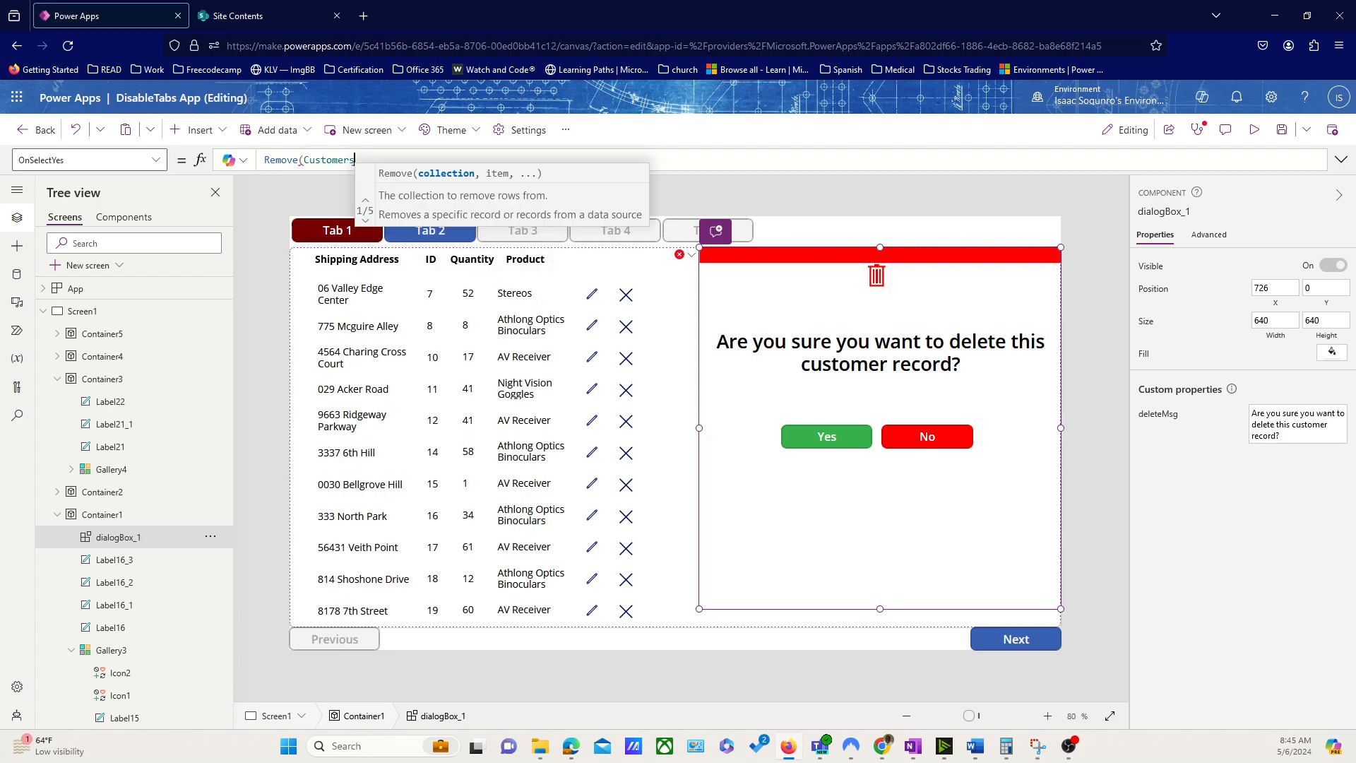
text(,)
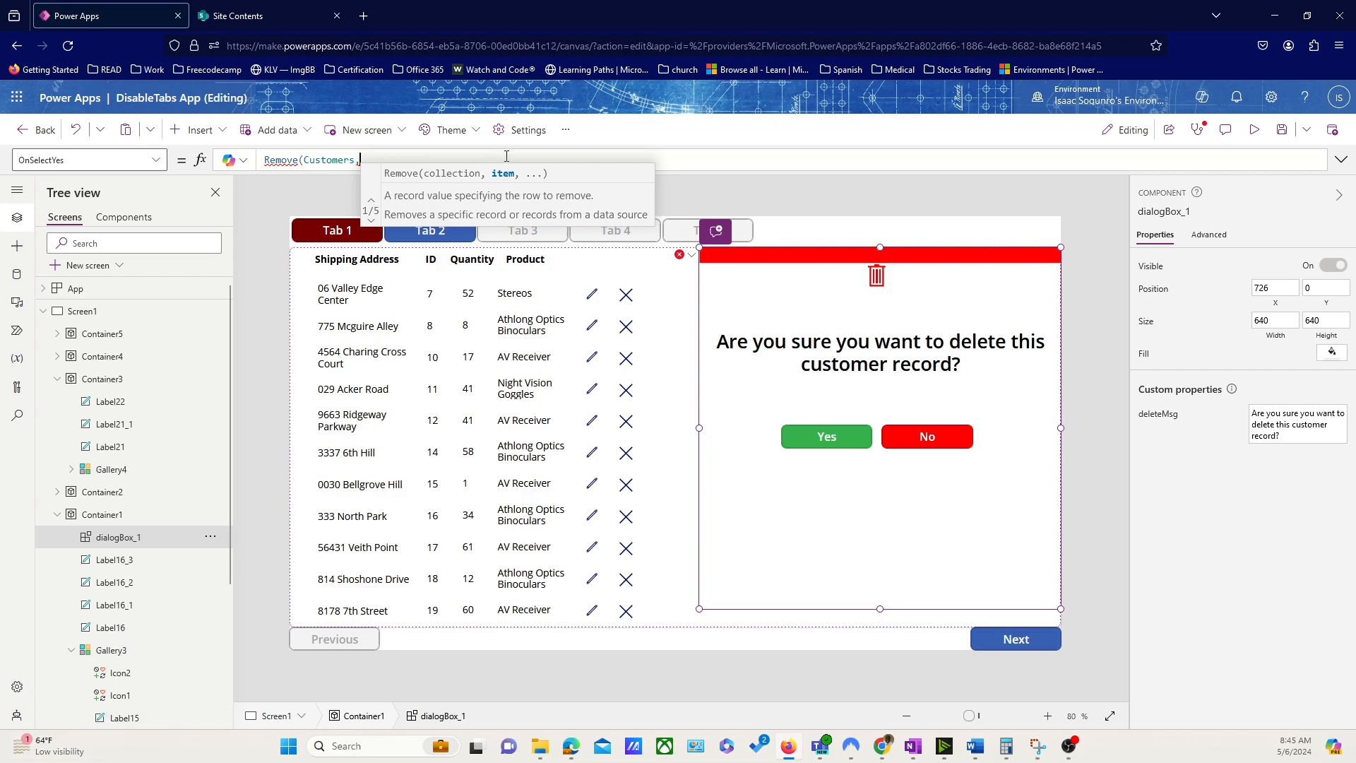
Enter Gallery3.Selected as the record to remove in dialogBox_1's OnSelectYes formula
text(Gallery)
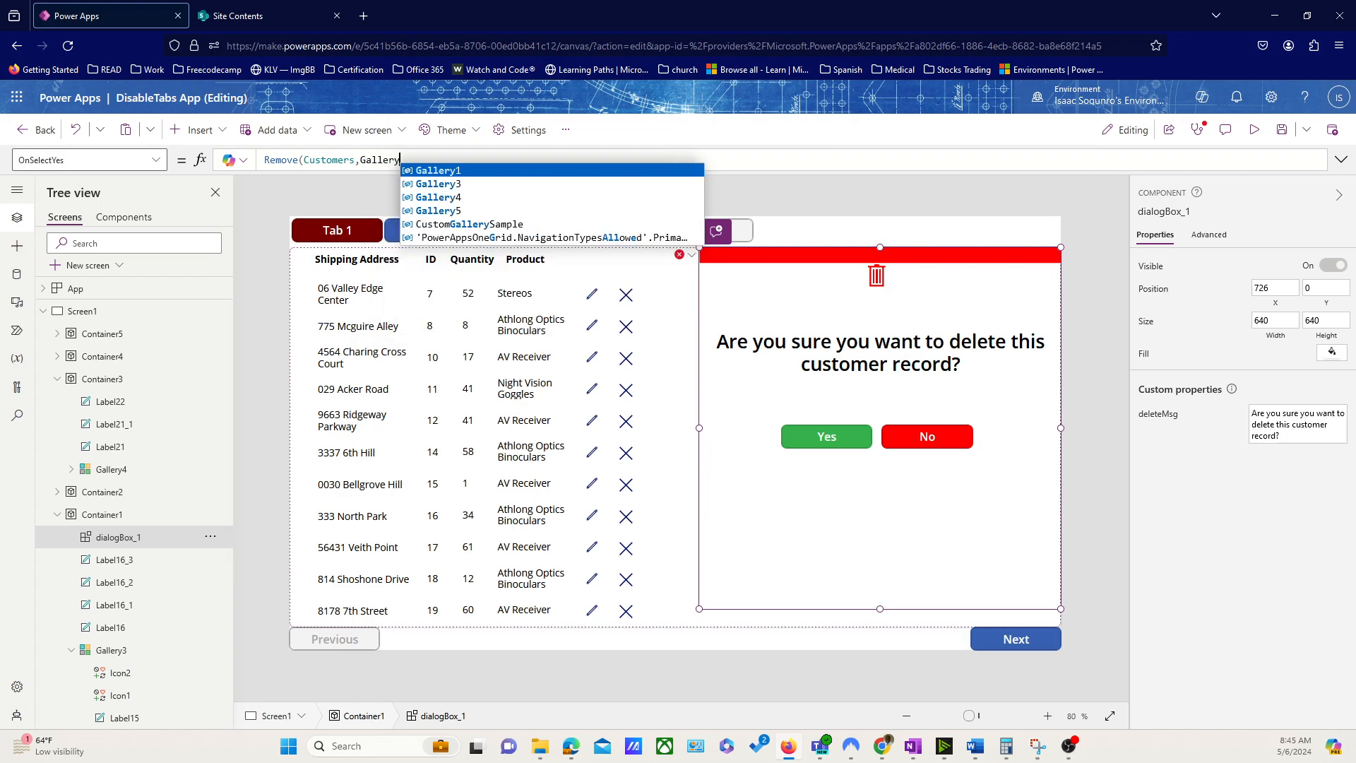
text(3.Selected)
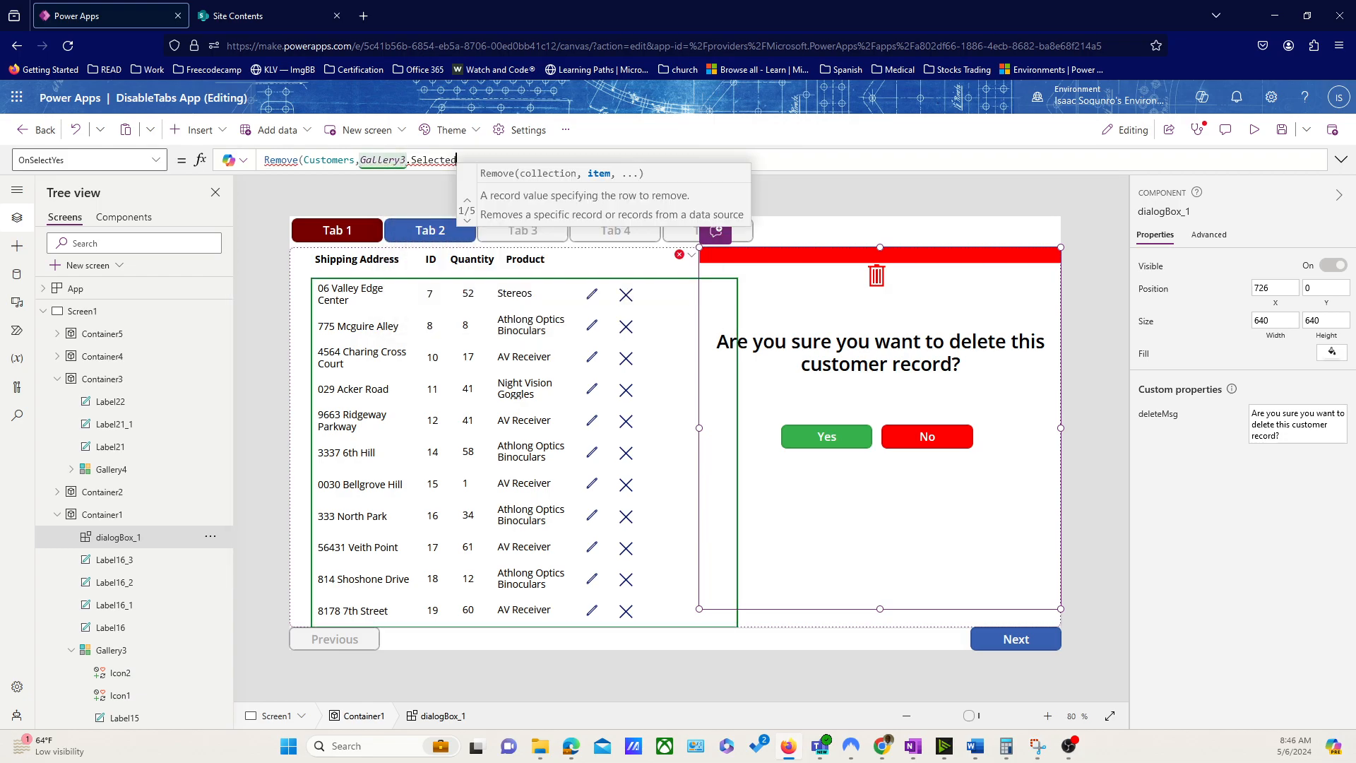
text())
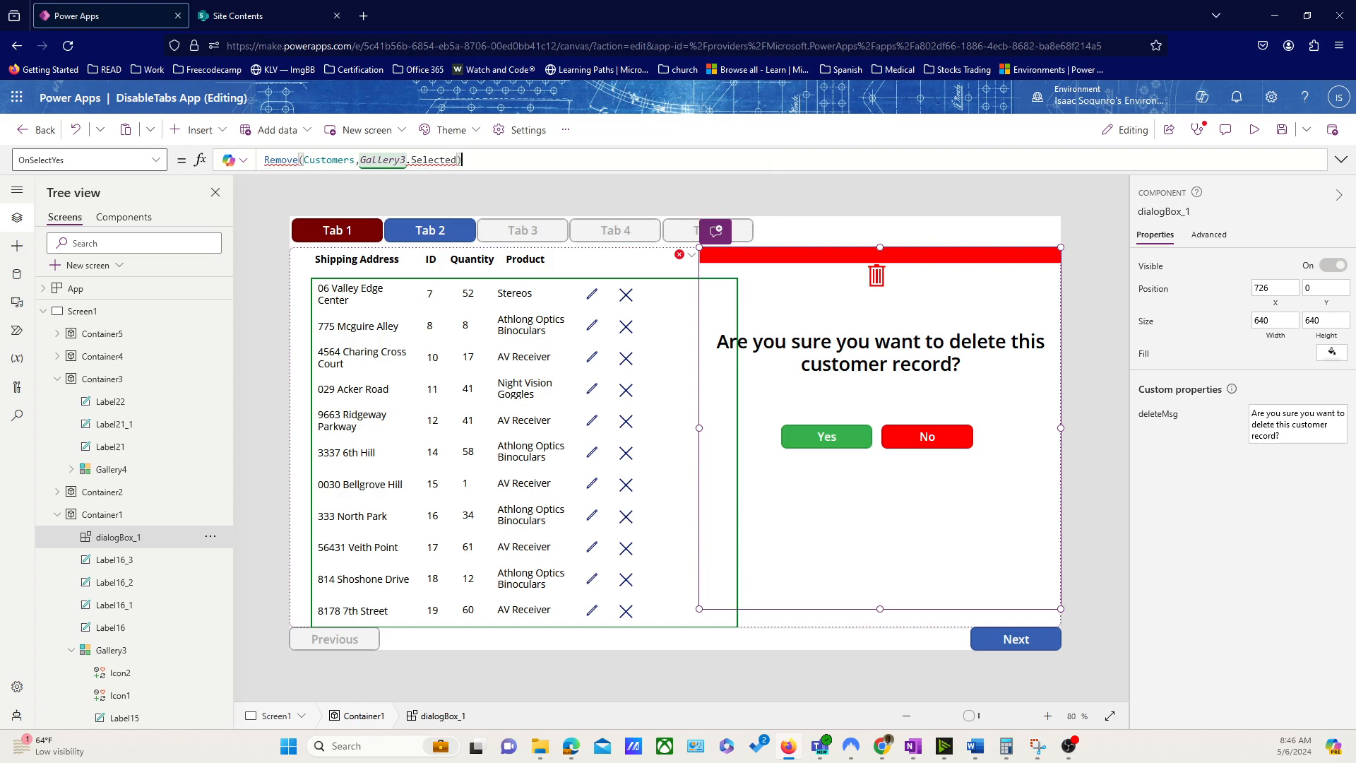
key(BackSpace)
Check the lists in the SharePoint Site Contents and return to Power Apps
click(235, 23)
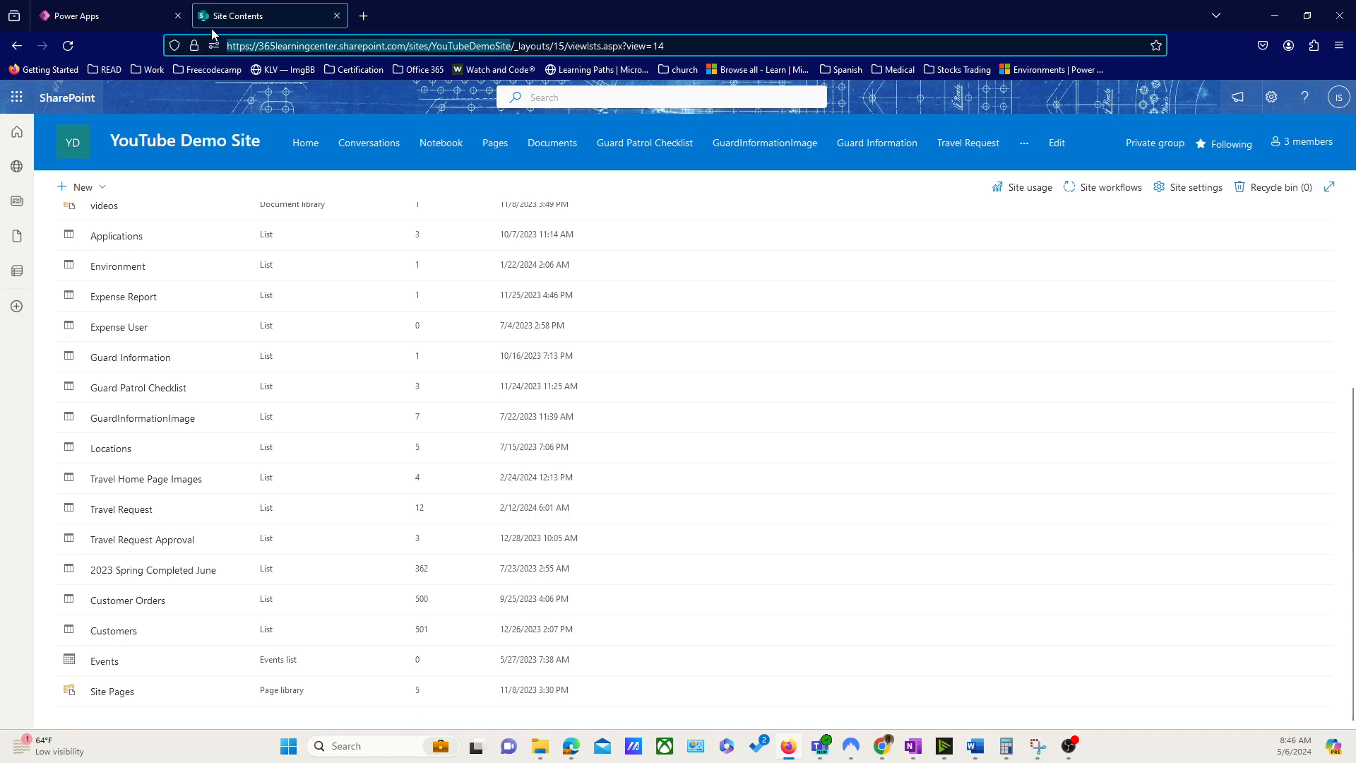
click(117, 13)
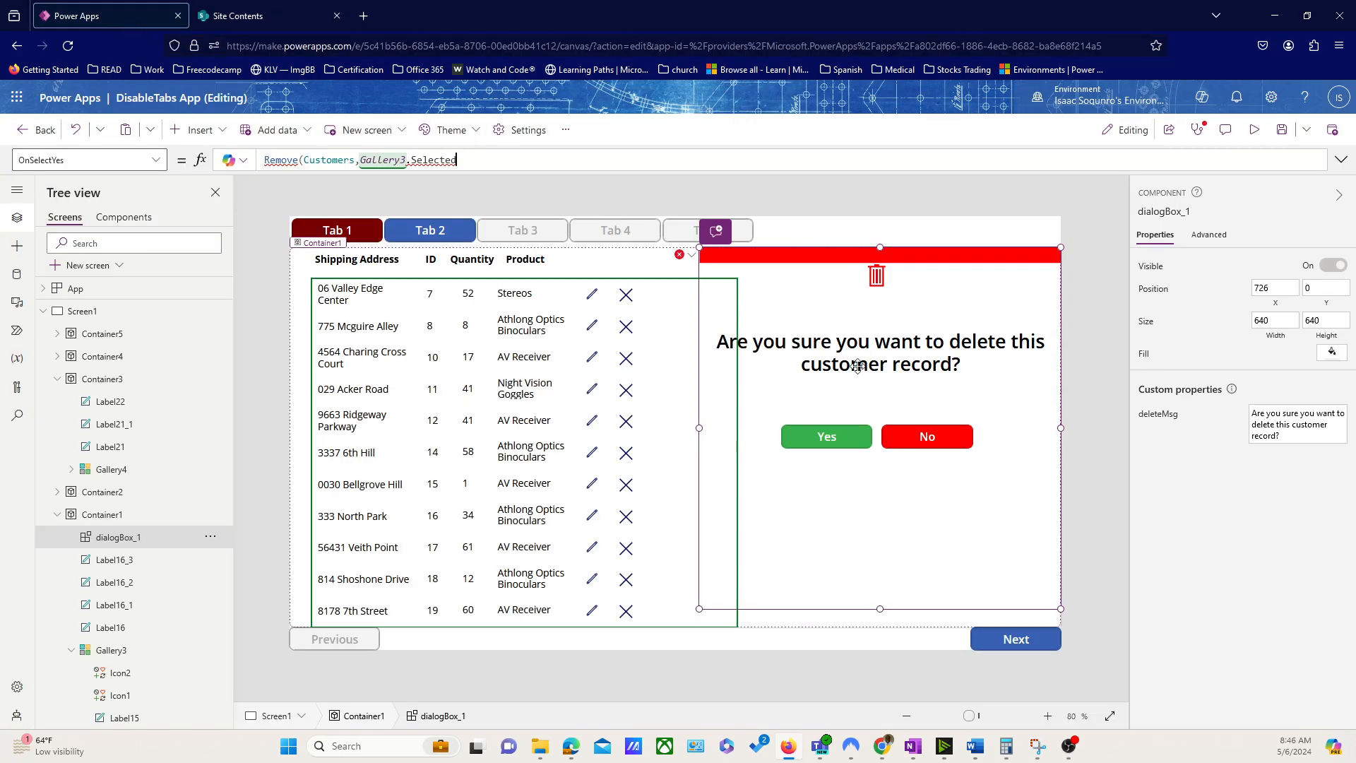
Reopen dialogBox_1's OnSelectYes formula and complete it as Remove(Customers,Gallery3.Selected) with a closing parenthesis
click(1086, 314)
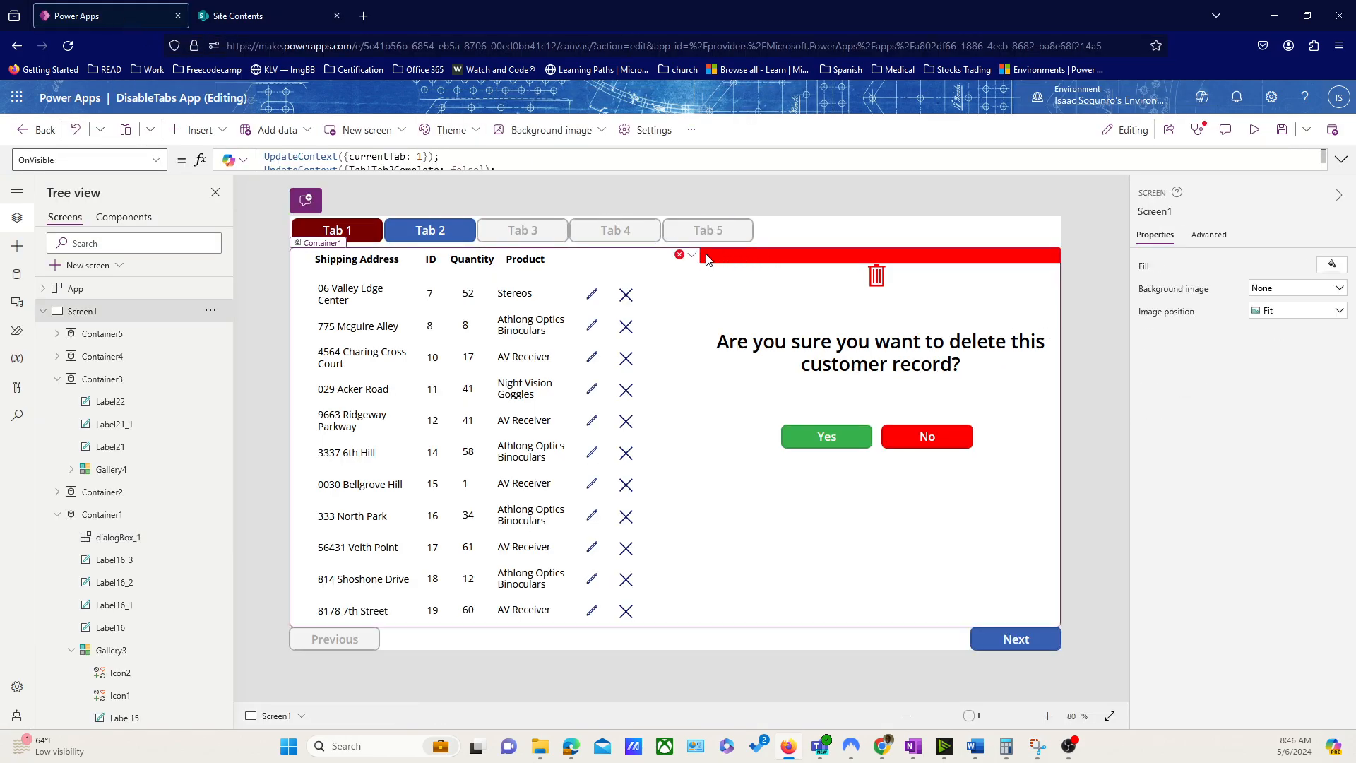
click(699, 281)
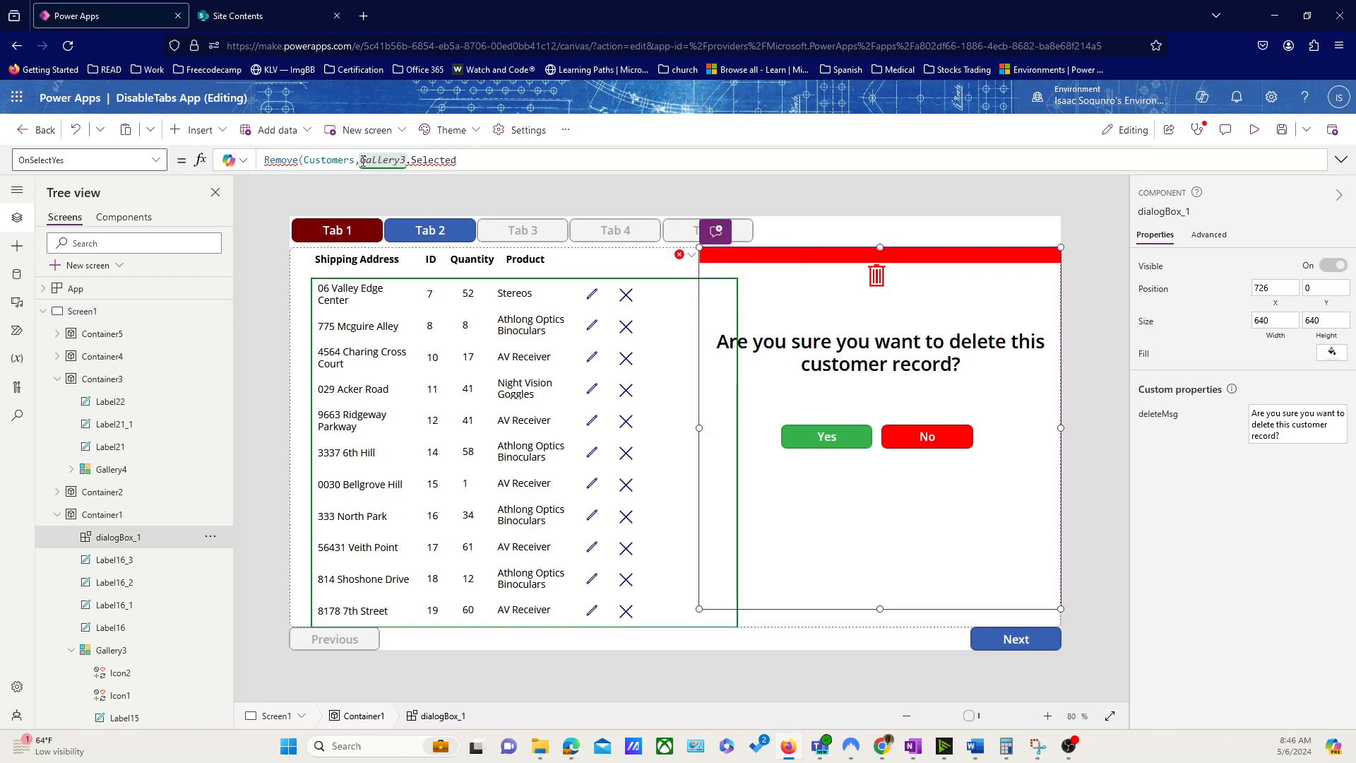
click(464, 154)
text(,)
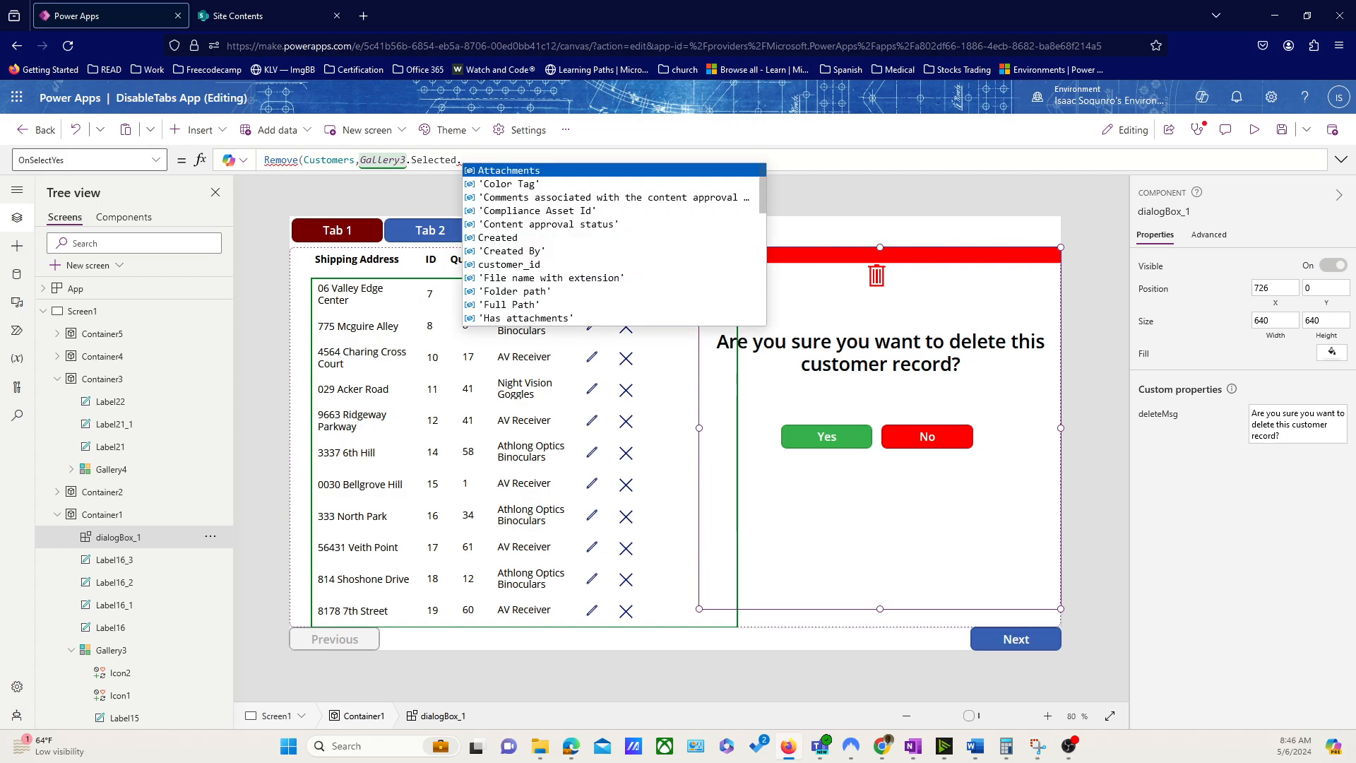
key(BackSpace)
text())
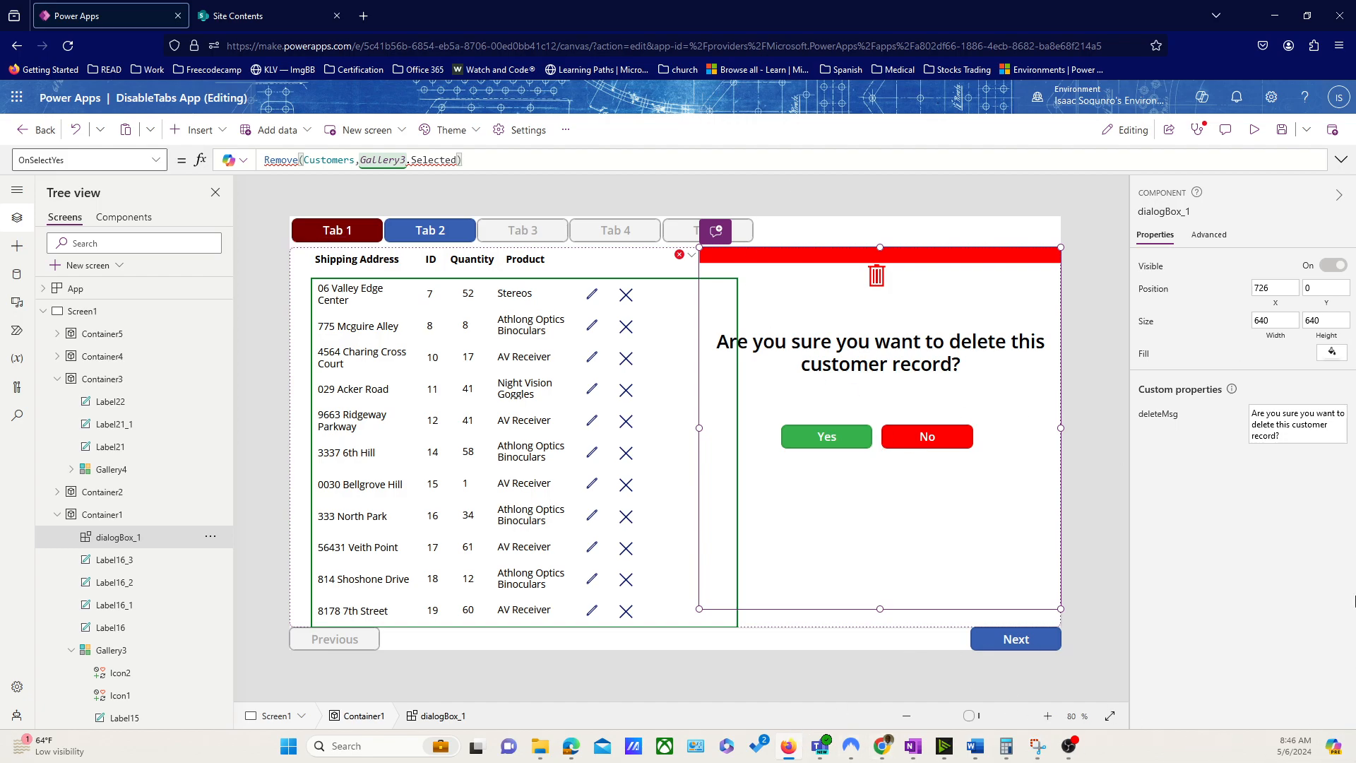
Select Gallery3 on Screen1 and check which data source its Items property uses
click(138, 232)
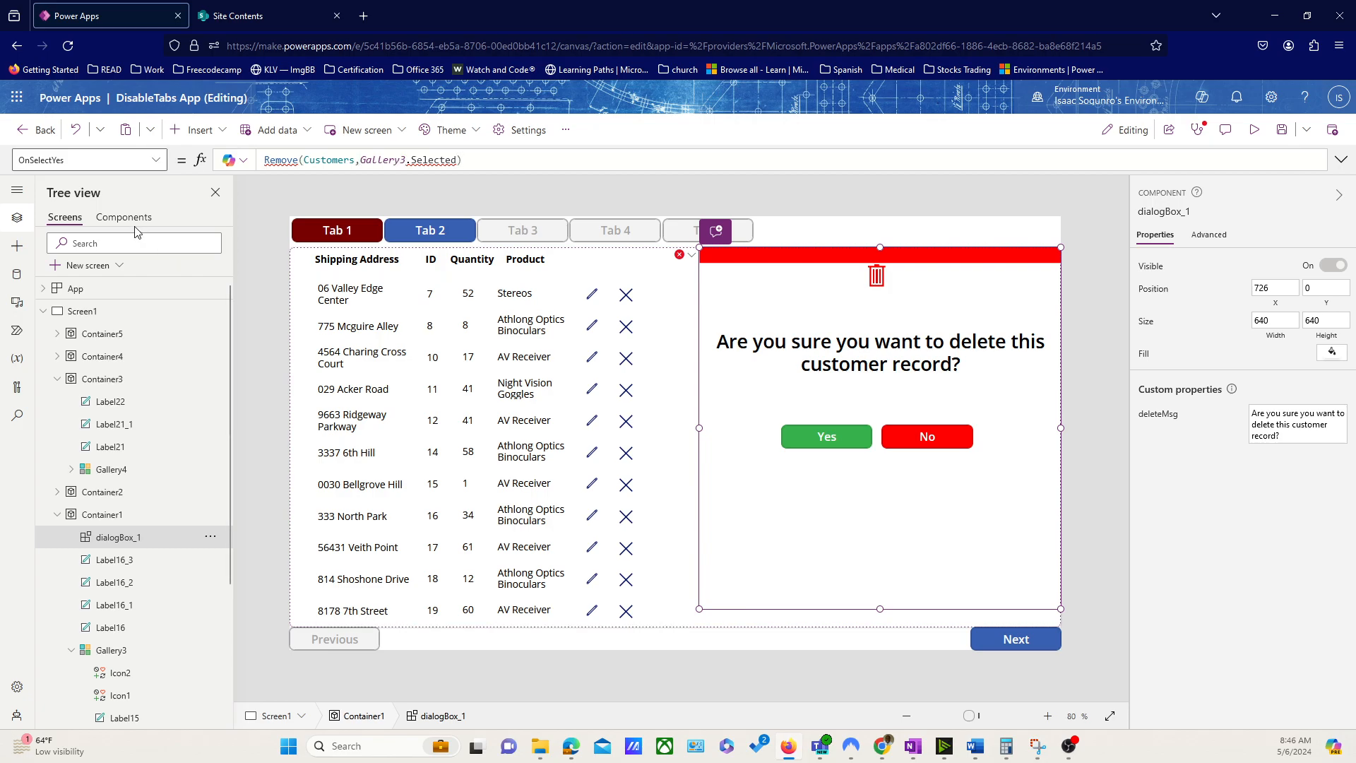
click(125, 217)
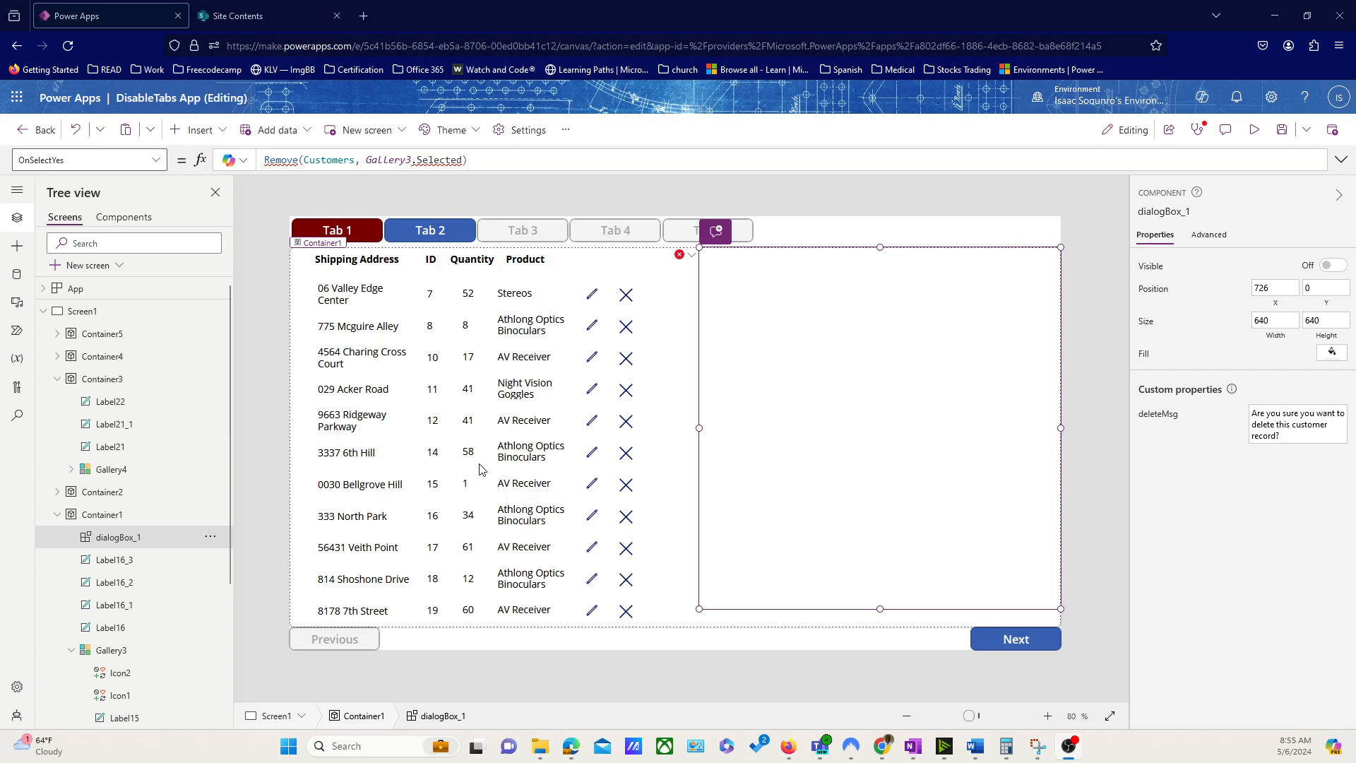
click(406, 349)
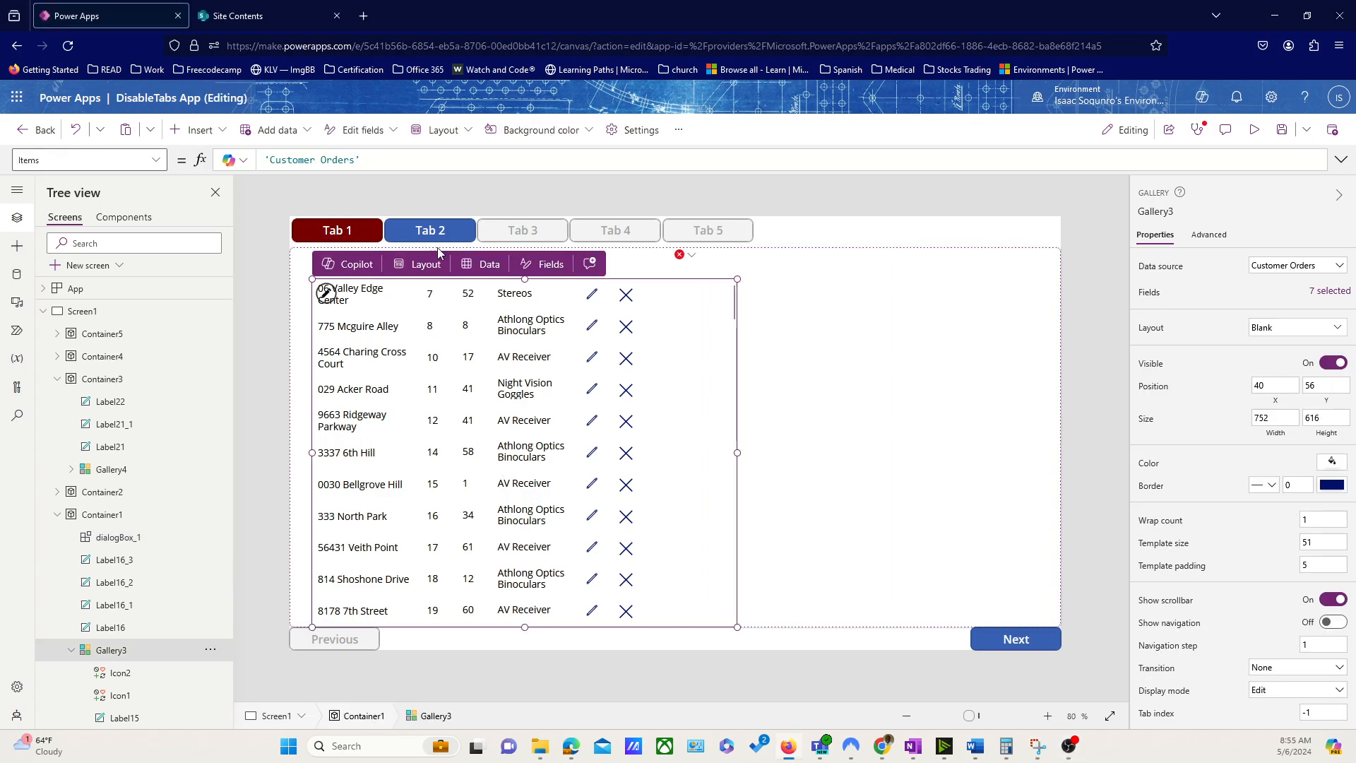
Replace Customers with 'Customer Orders' as the data source in dialogBox_1's OnSelectYes Remove formula
click(692, 255)
click(706, 277)
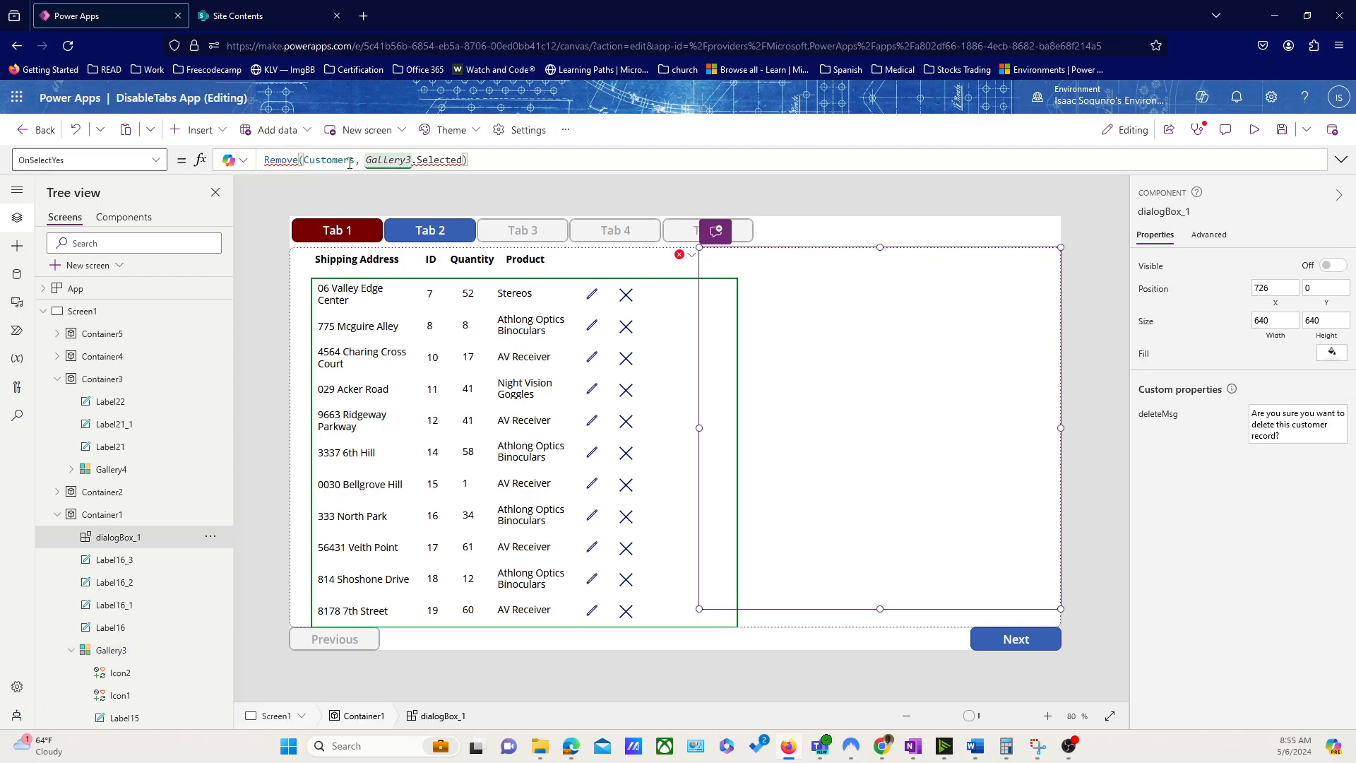
double_click(344, 160)
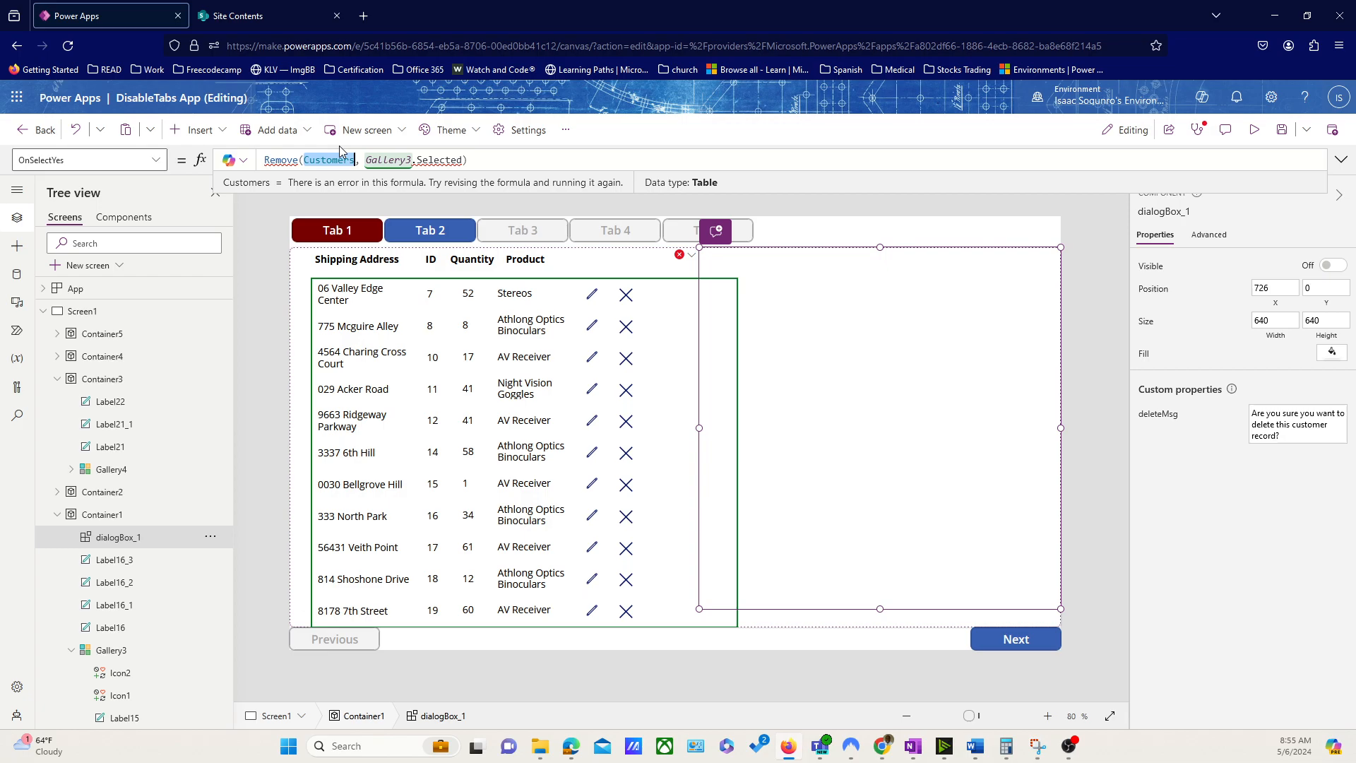
text(C)
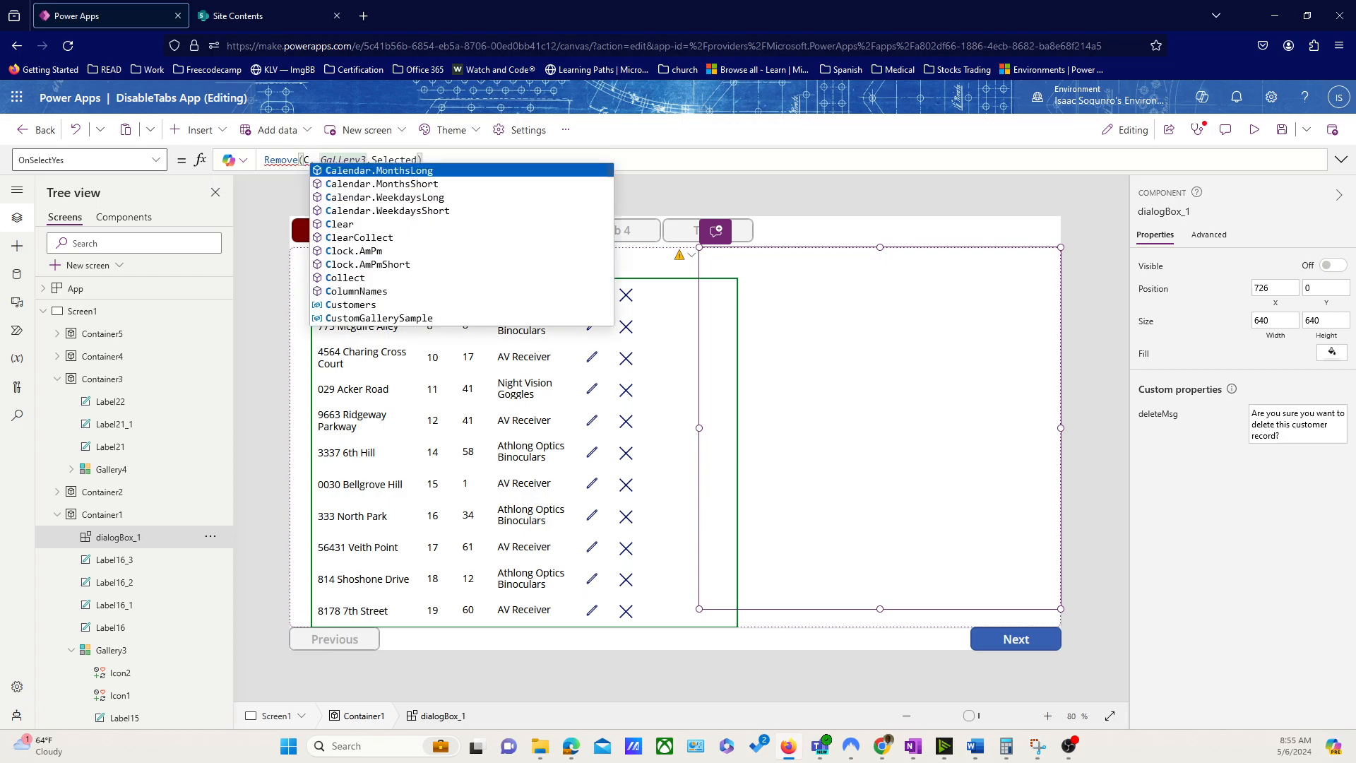
text(us)
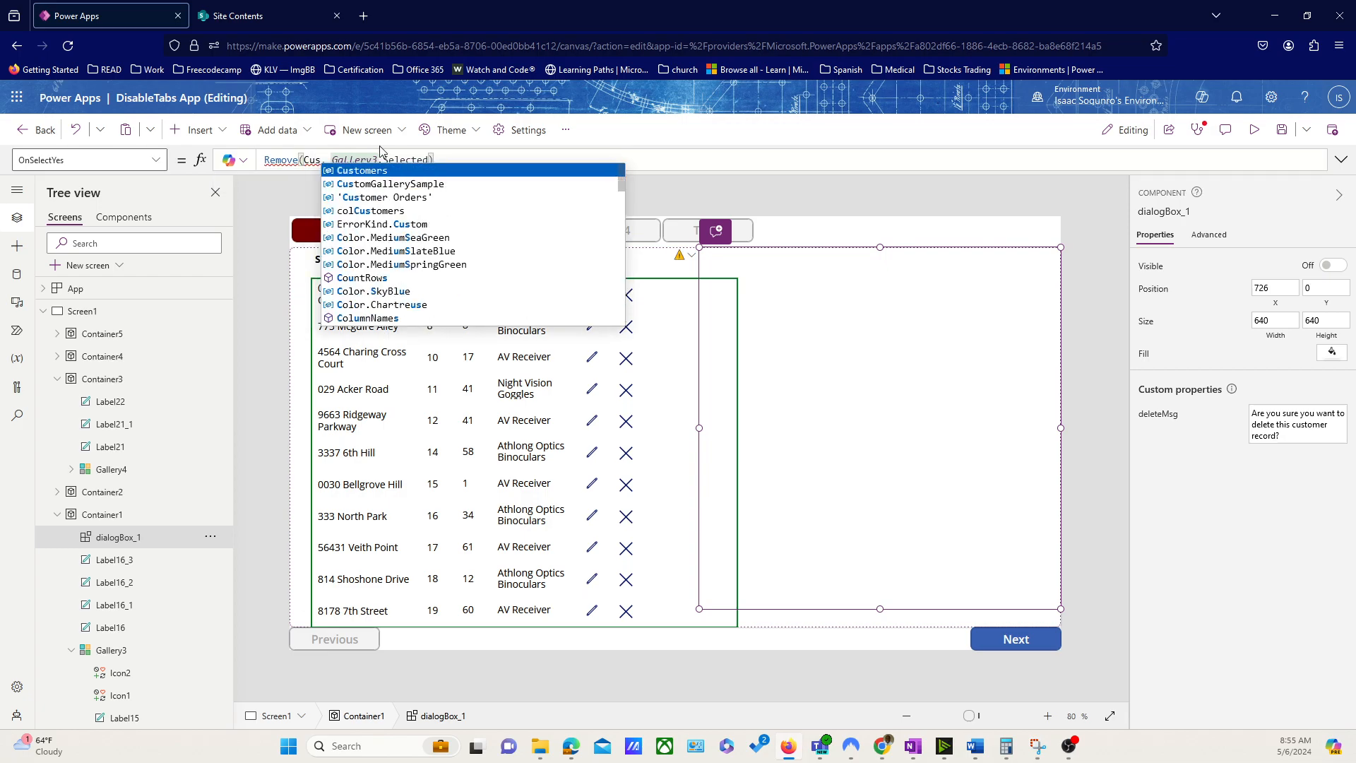
click(392, 197)
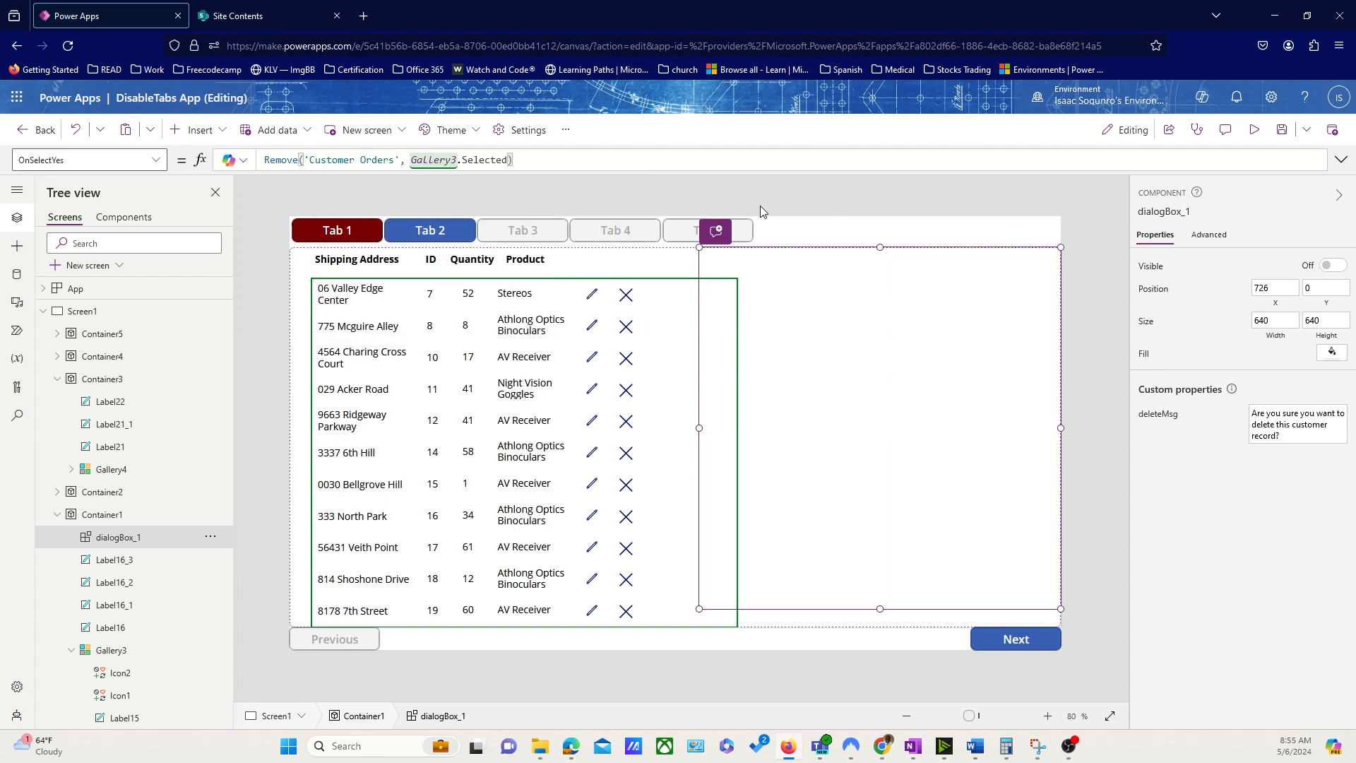
Preview the app, open the delete dialog from the first order row and dismiss it with No
click(1254, 130)
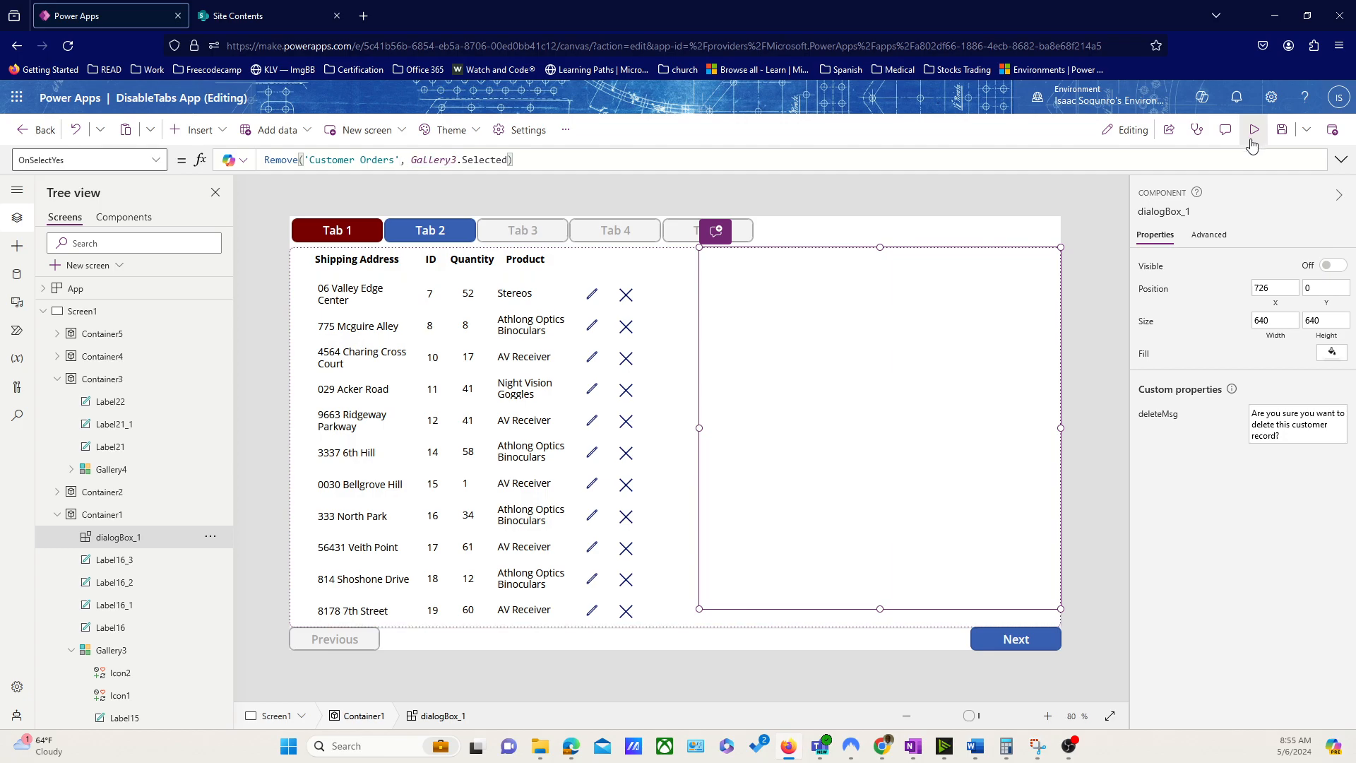
click(620, 256)
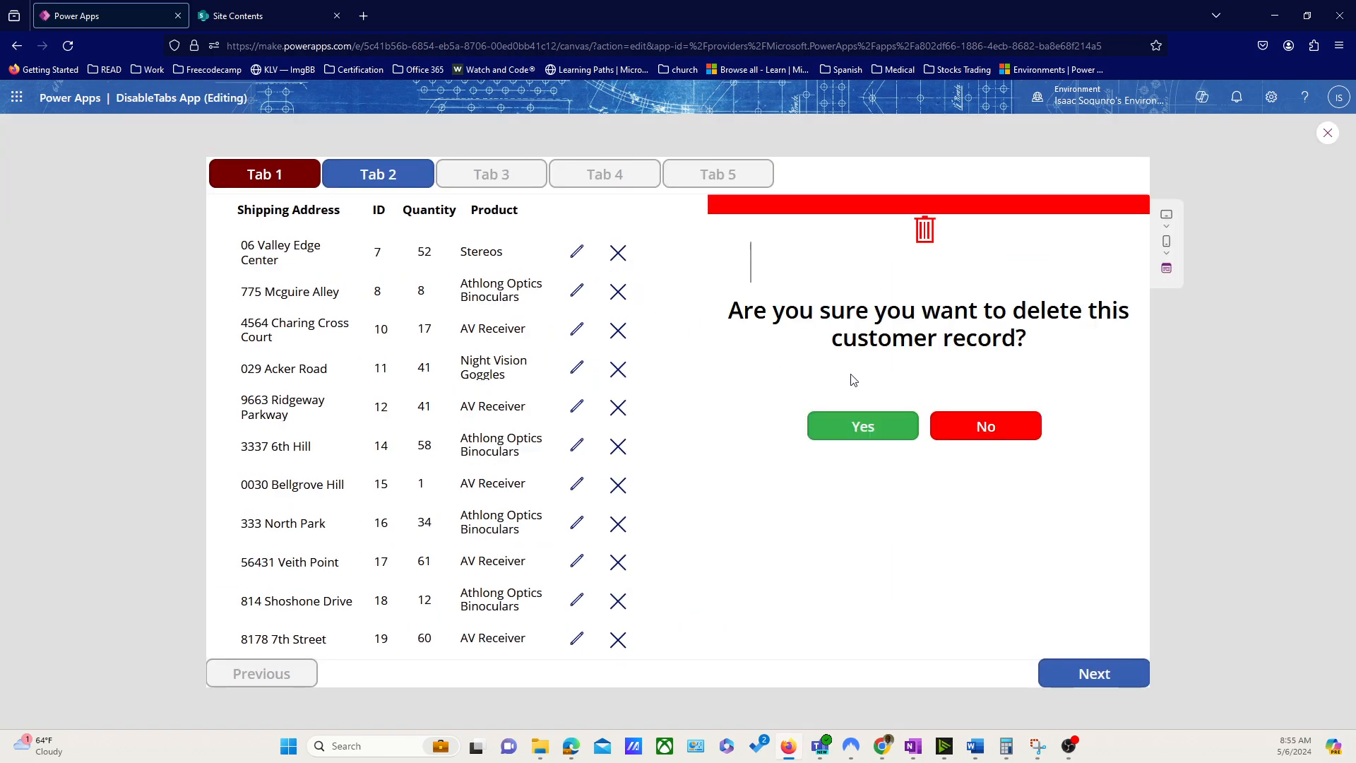
click(998, 428)
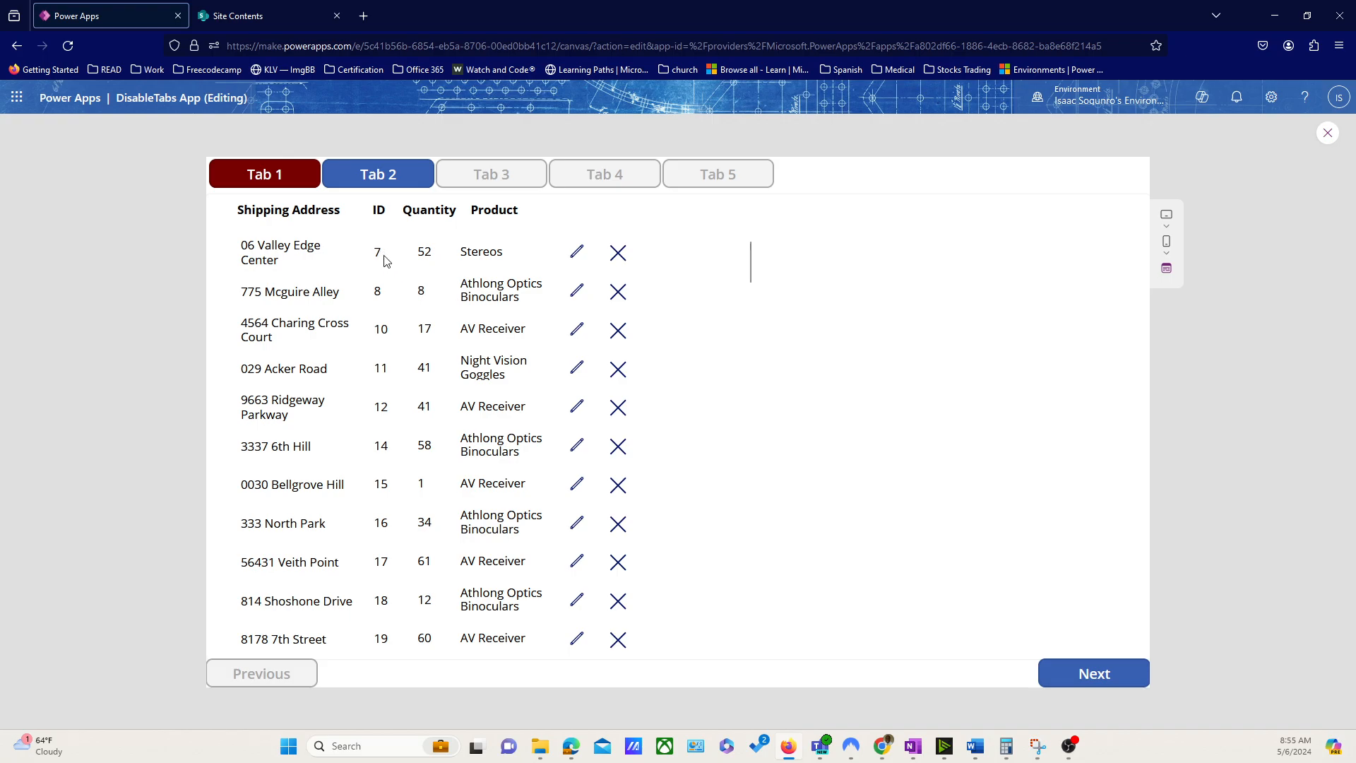
Delete the first order by answering Yes in the confirmation dialog, and exit the preview
click(612, 258)
click(895, 427)
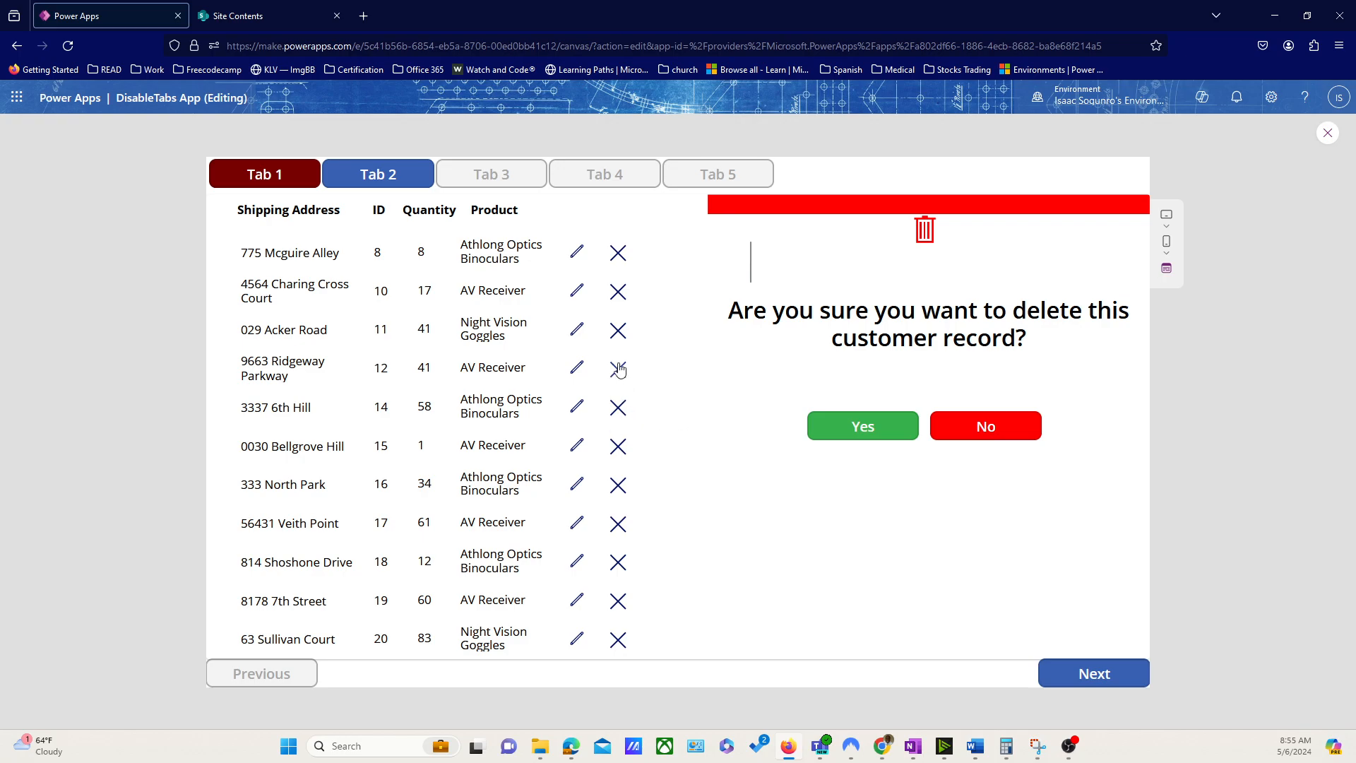
click(1327, 134)
Append UpdateContext({hideDialog: false}); on a new line after the Remove call in dialogBox_1's OnSelectYes formula
click(896, 500)
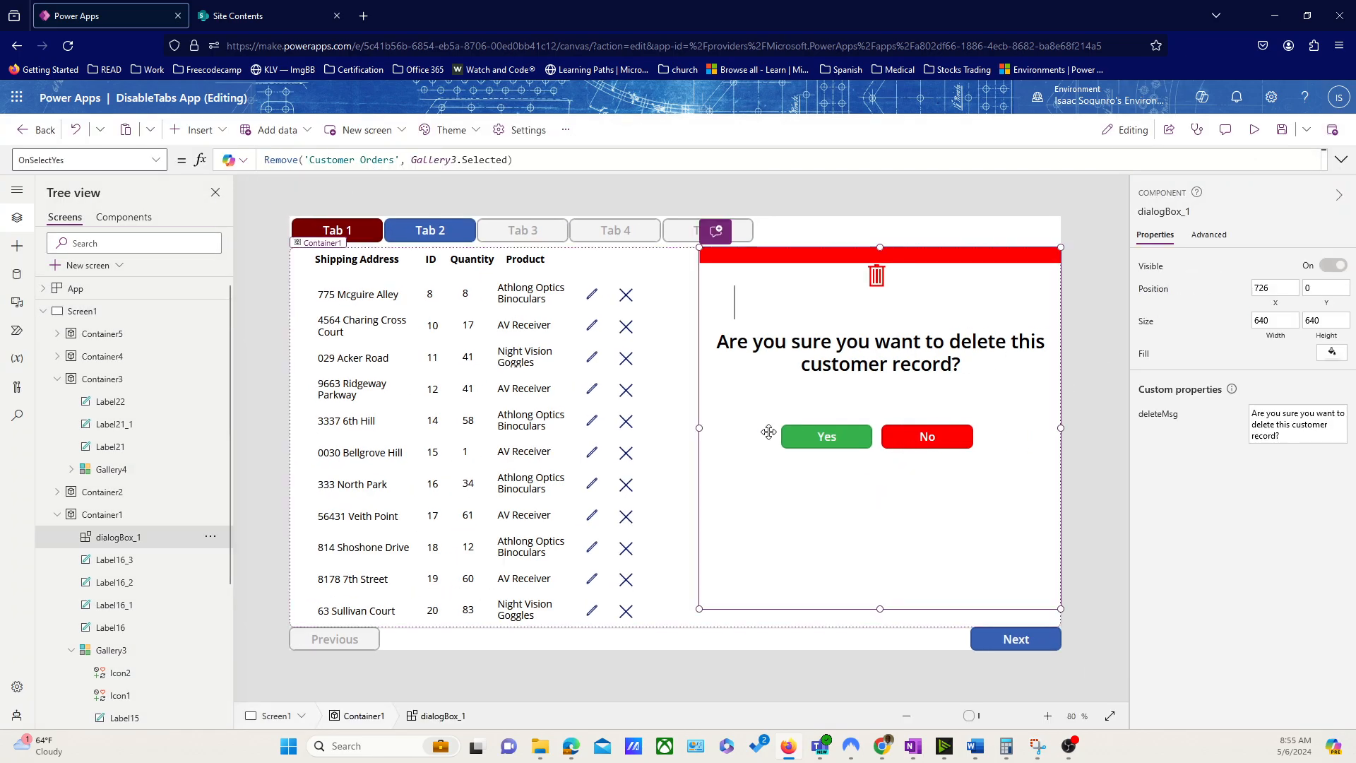
click(562, 159)
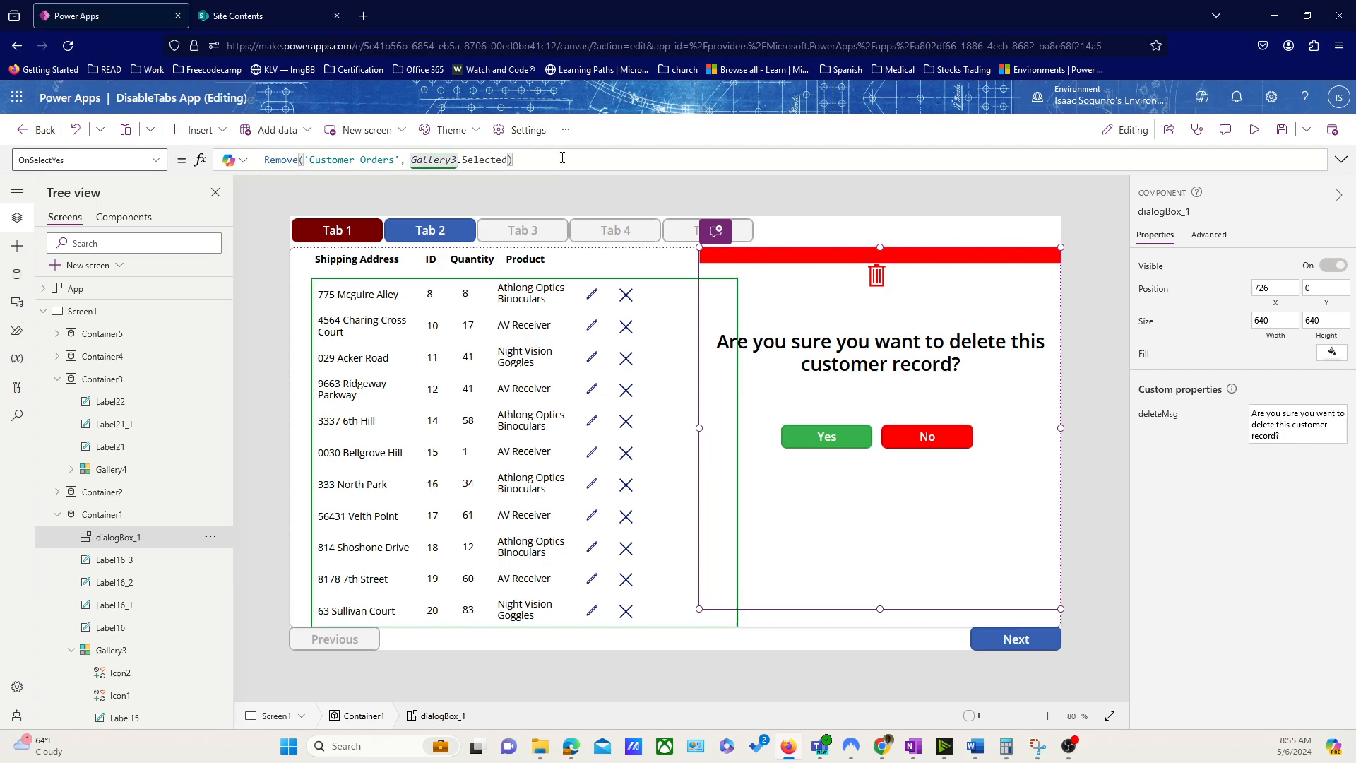
text(;)
key(shift+Return)
text(UpdateContext({hideDialog: false});)
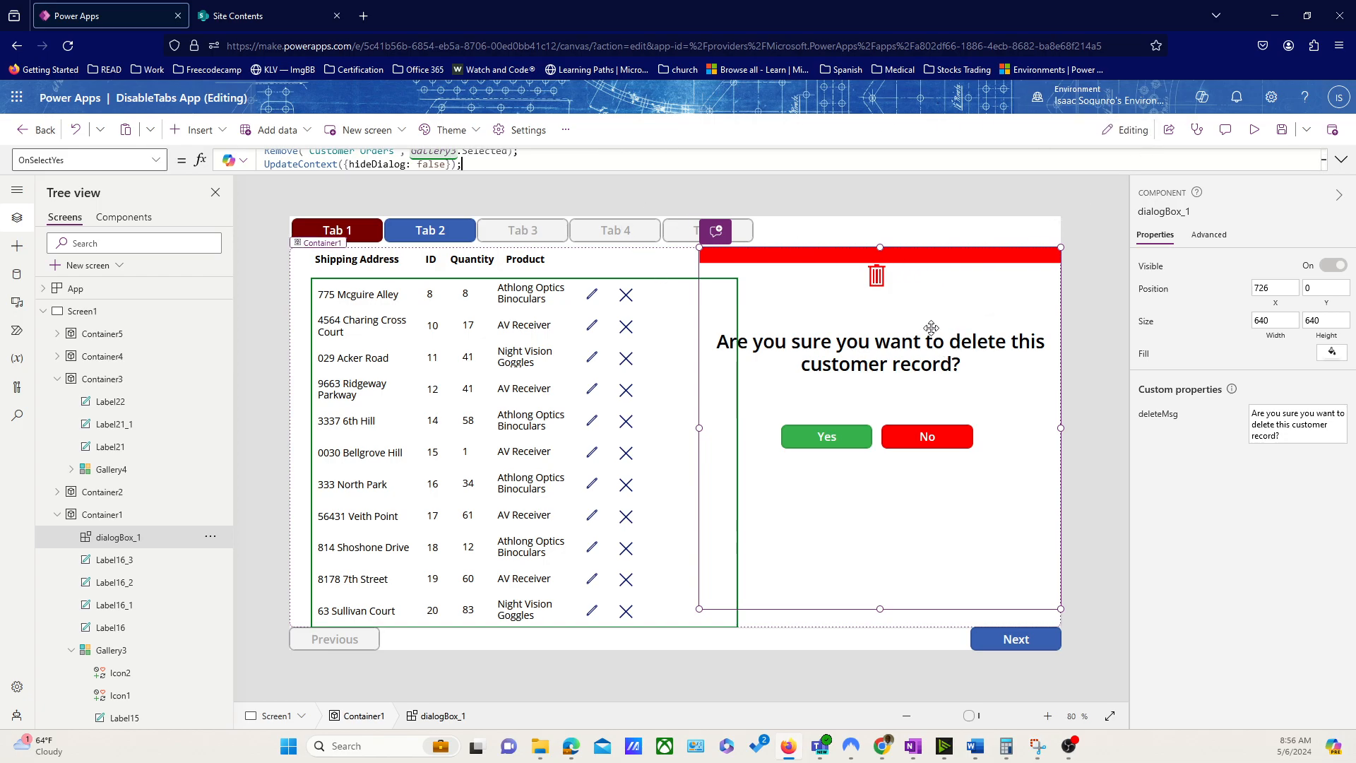
Preview the app, answer Yes in the open delete dialog, delete the first order the same way, and exit the preview
click(1254, 129)
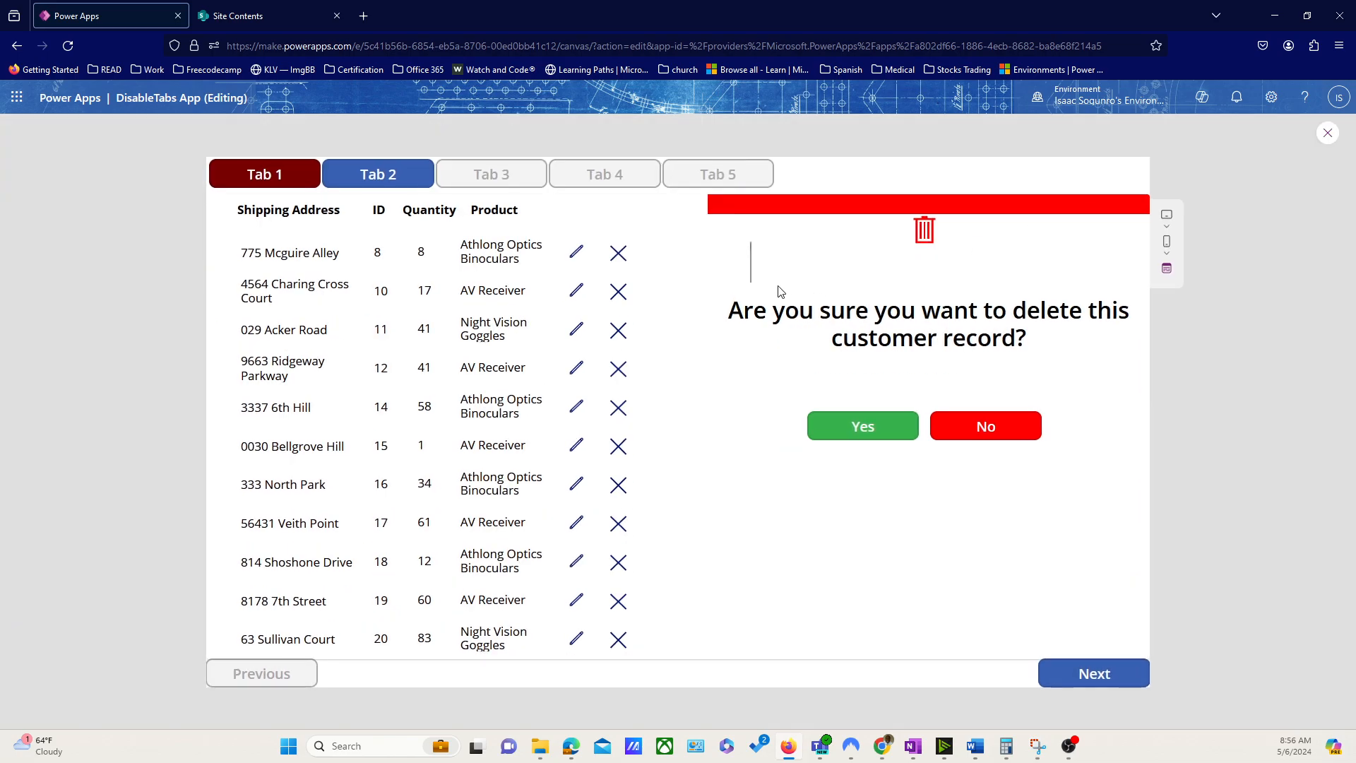
click(839, 438)
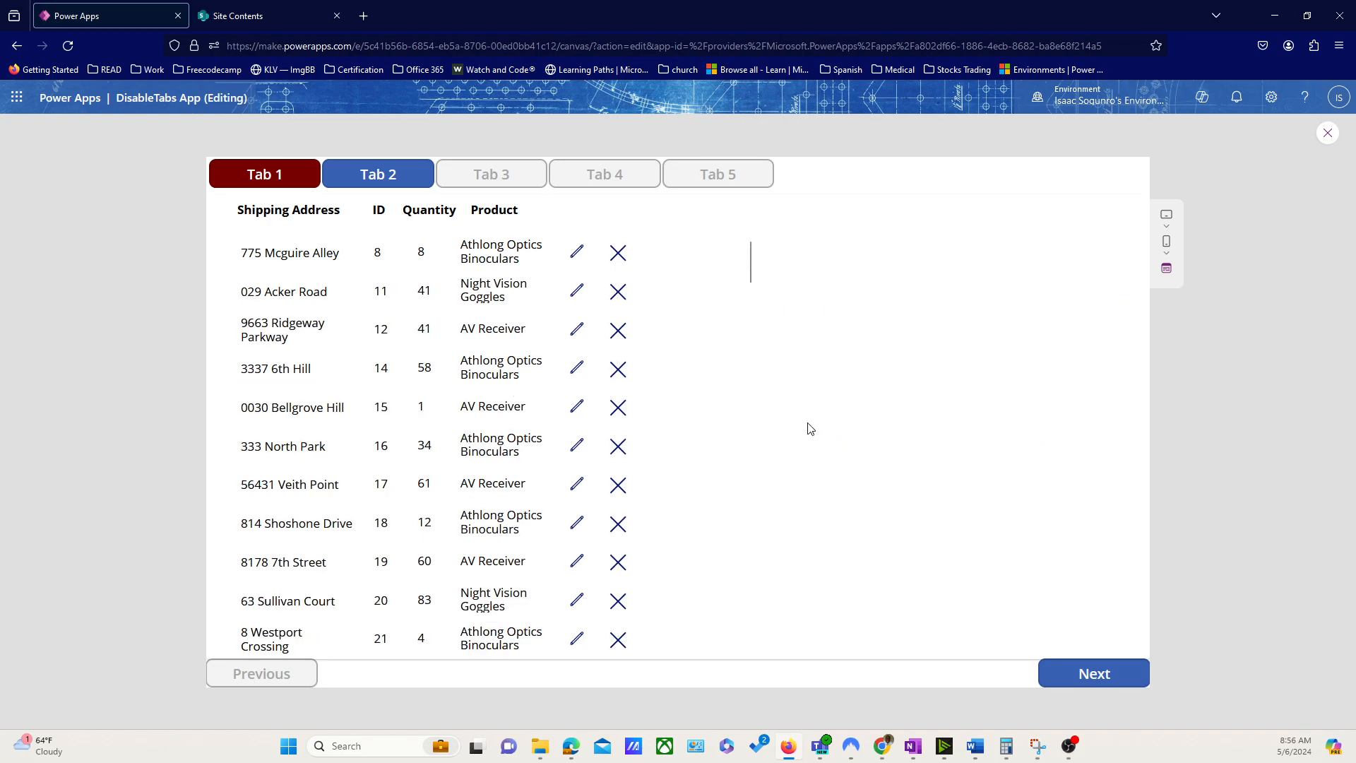
click(618, 253)
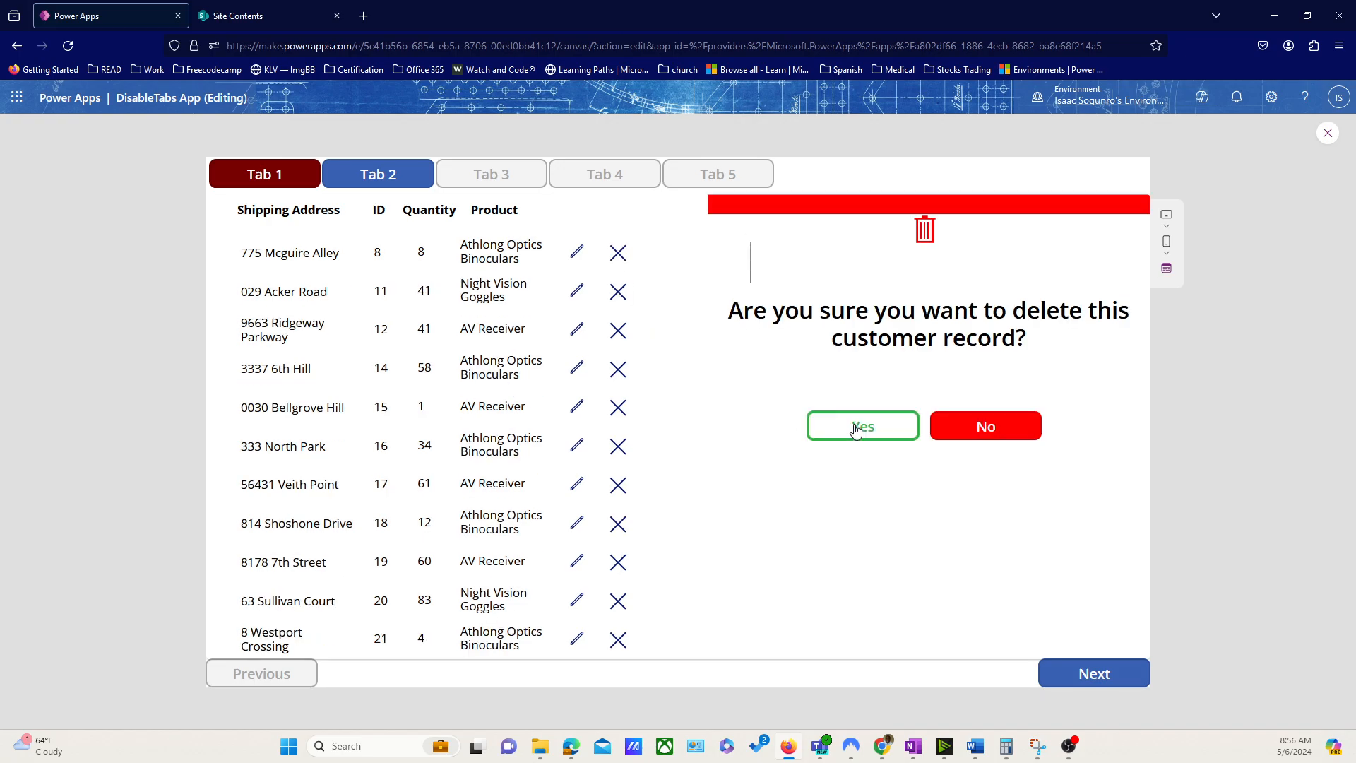
click(855, 428)
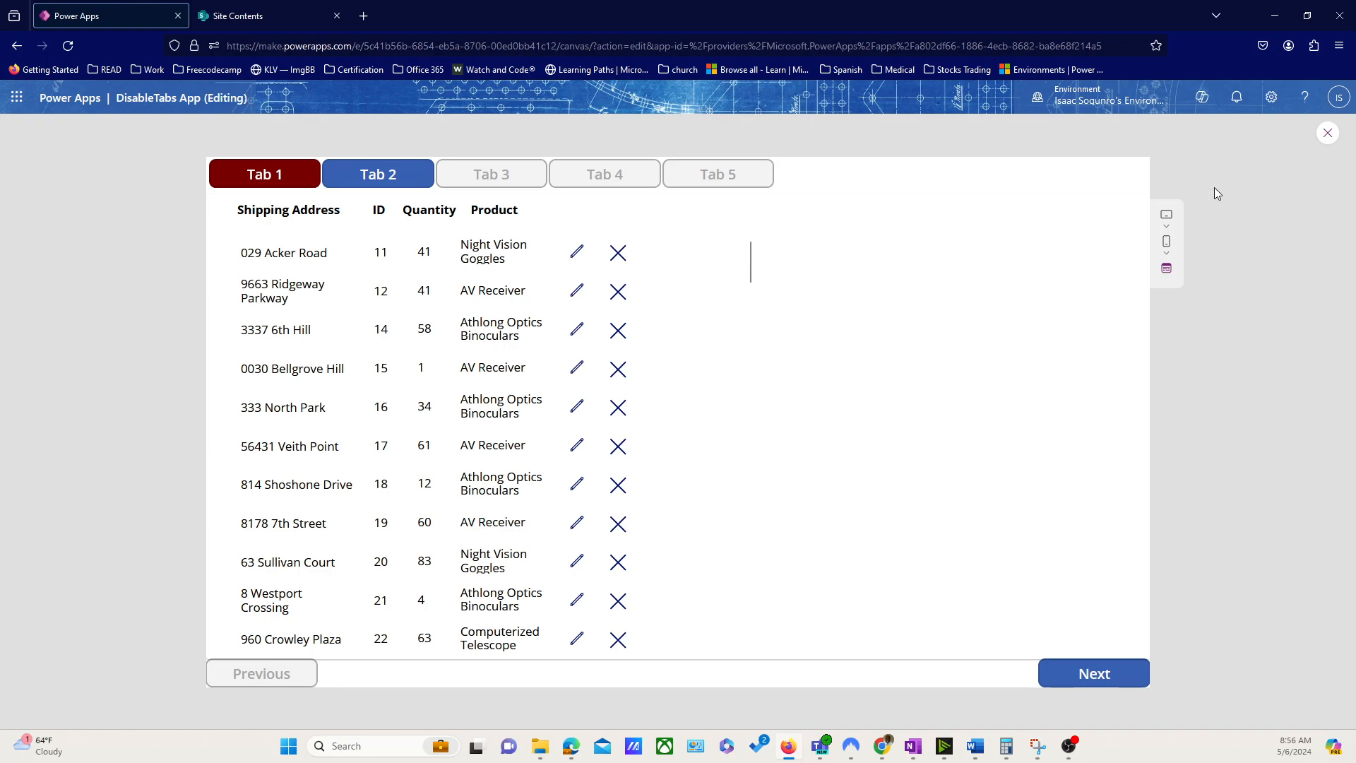
click(1329, 134)
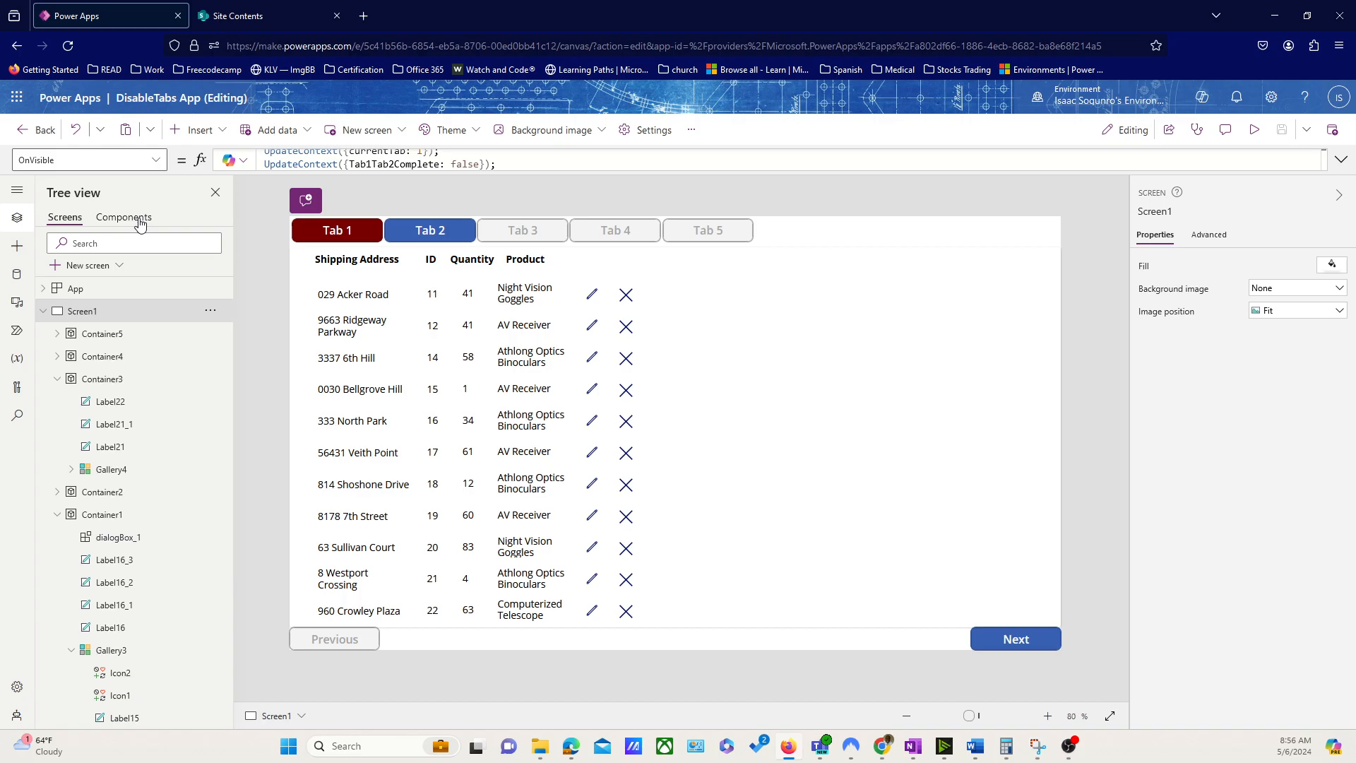
Review the dialogBox component's message label and the OnSelect formulas of its Yes and No buttons
click(139, 219)
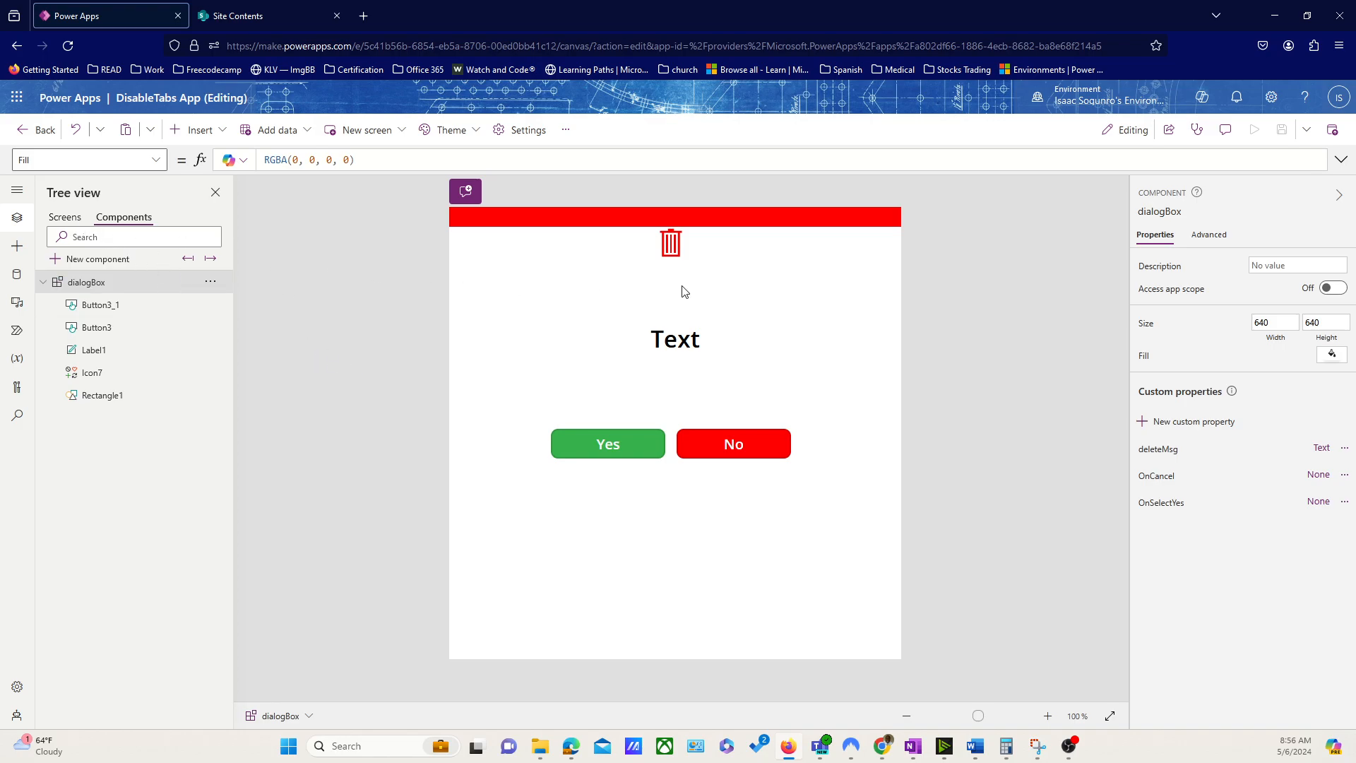
click(83, 225)
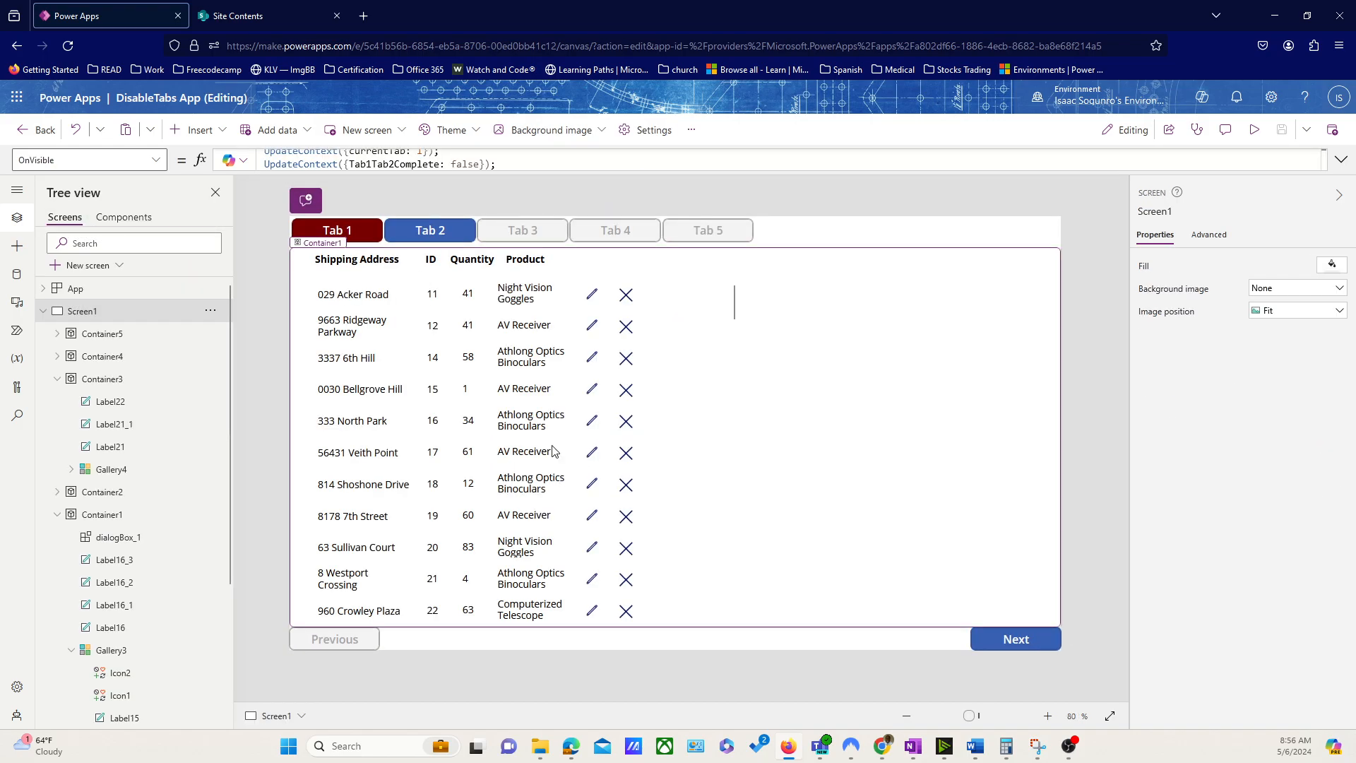
click(136, 219)
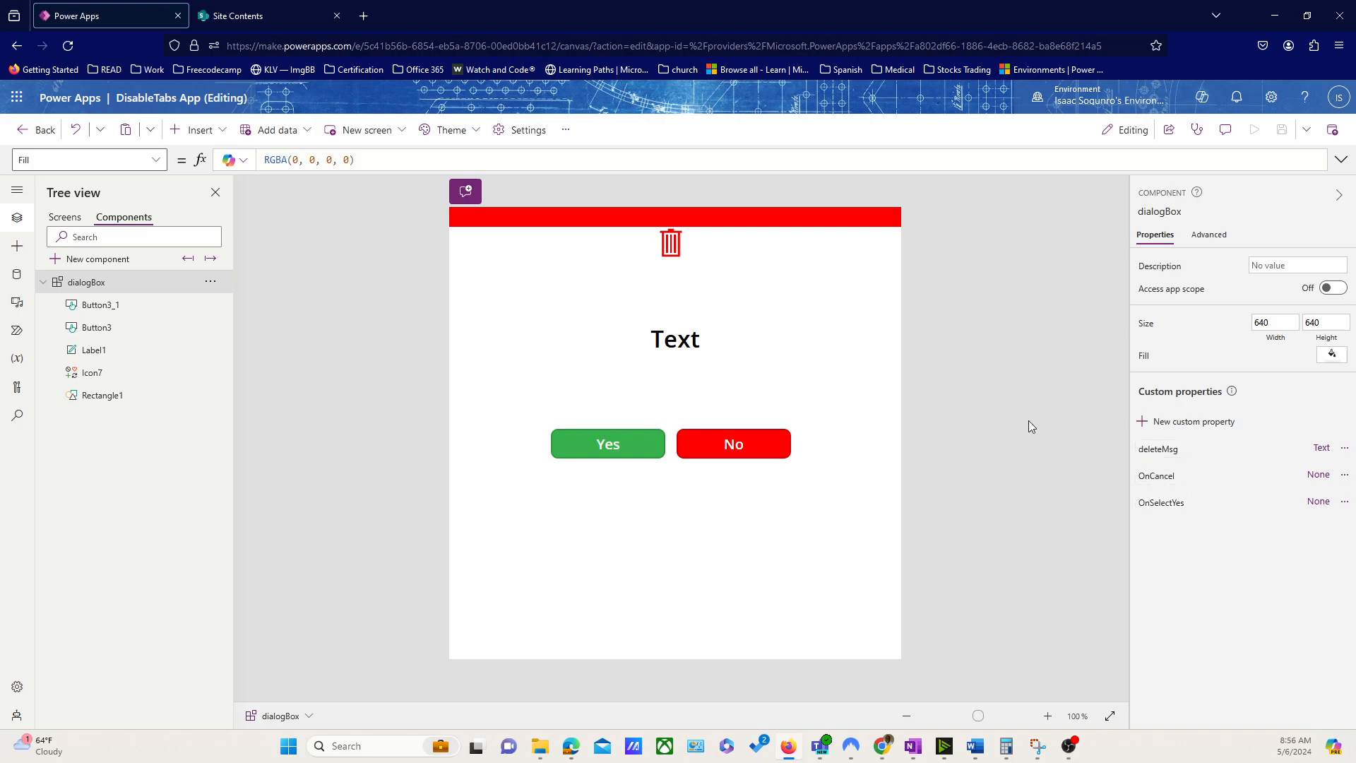
click(663, 343)
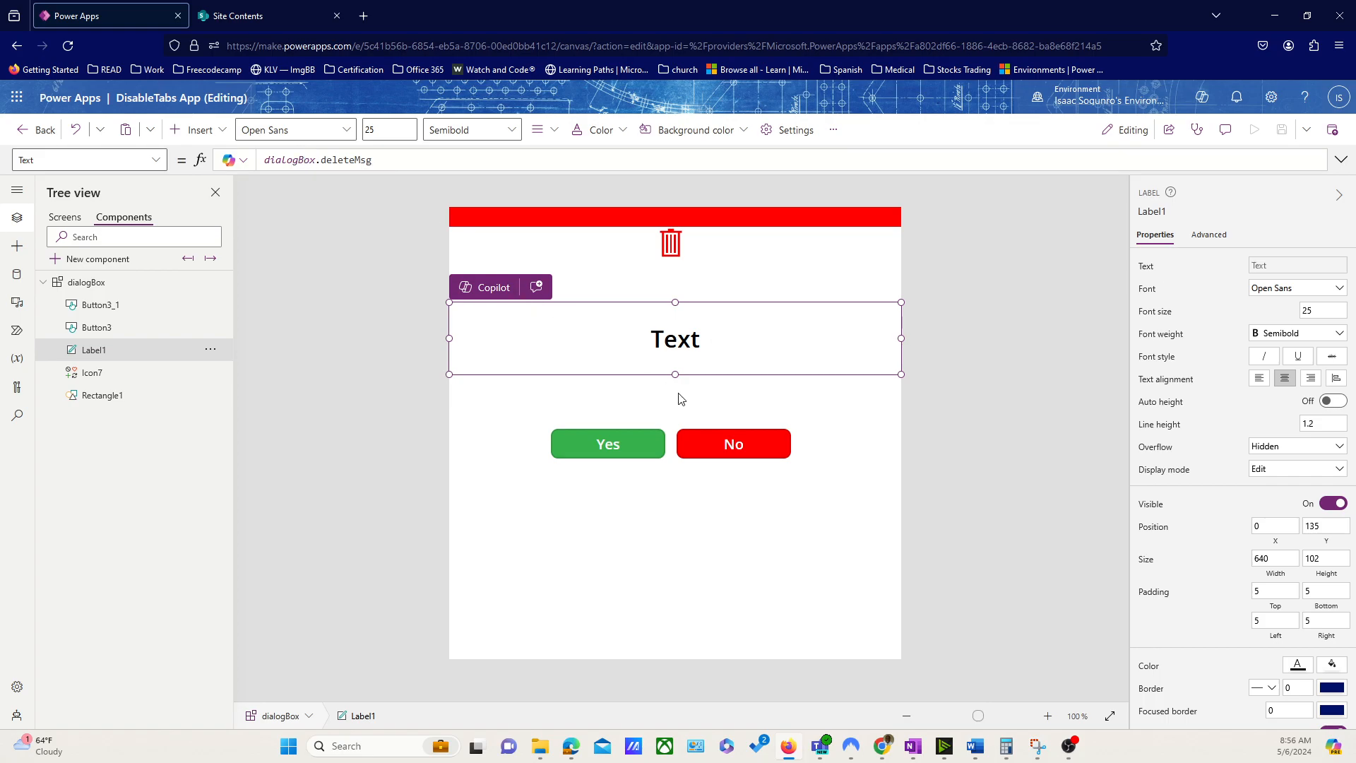
click(728, 442)
click(610, 441)
click(693, 442)
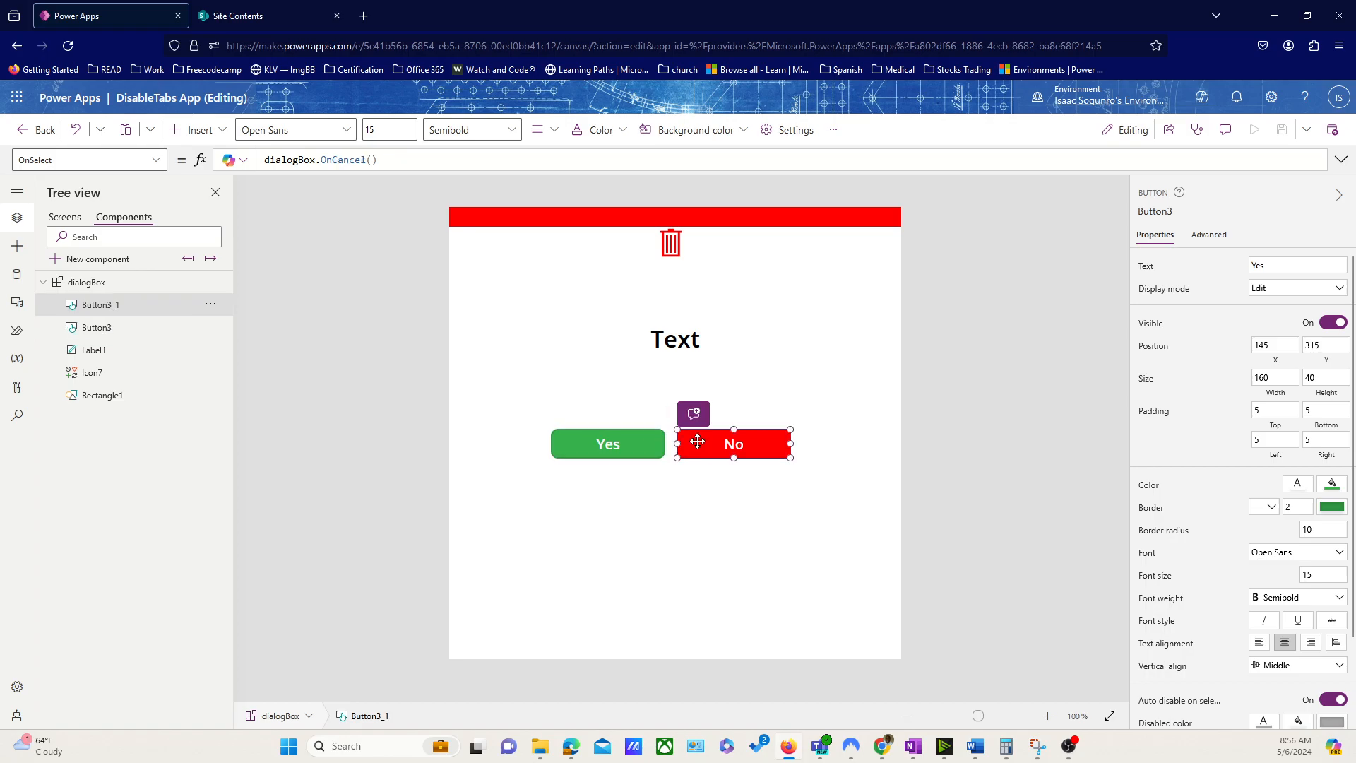
click(664, 436)
click(718, 443)
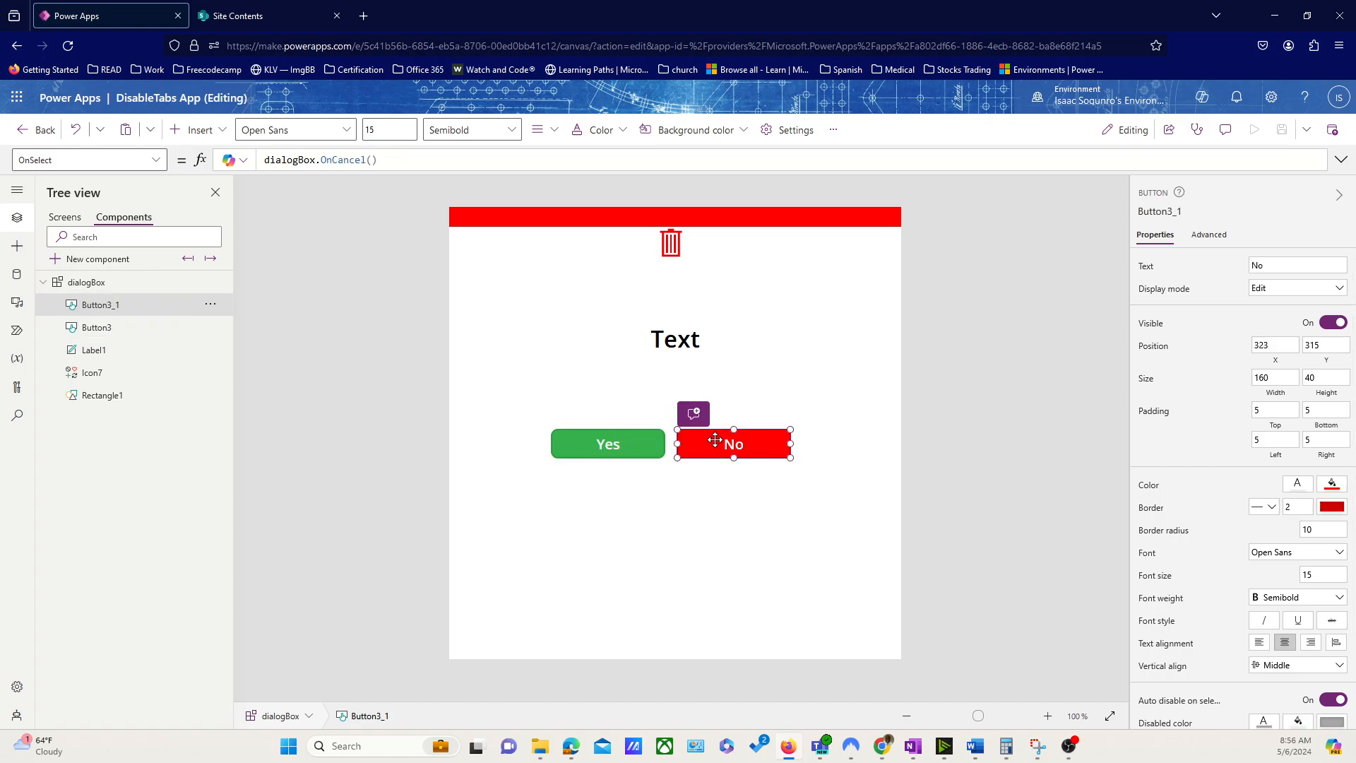
click(867, 549)
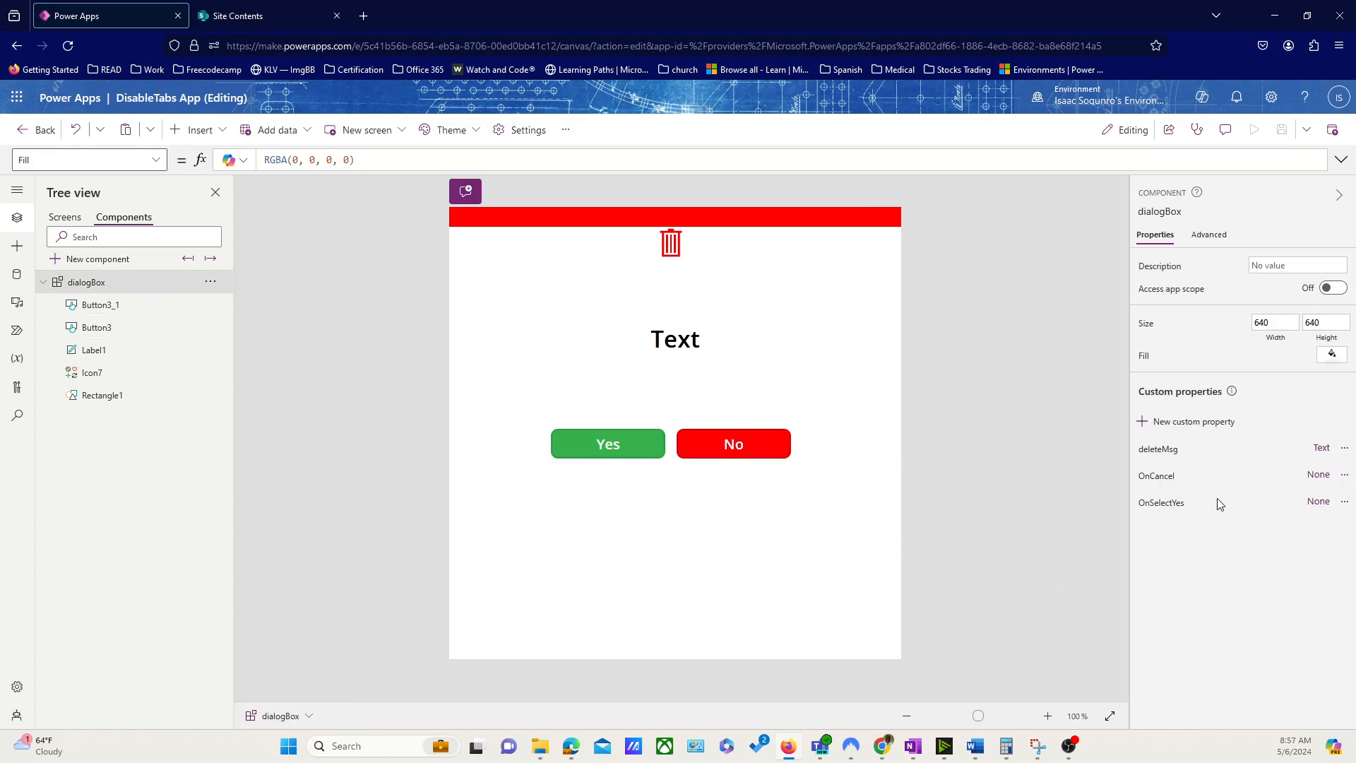
Inspect the OnCancel custom property's settings without changing them, and check the No button's OnSelect formula
click(1157, 477)
click(1312, 484)
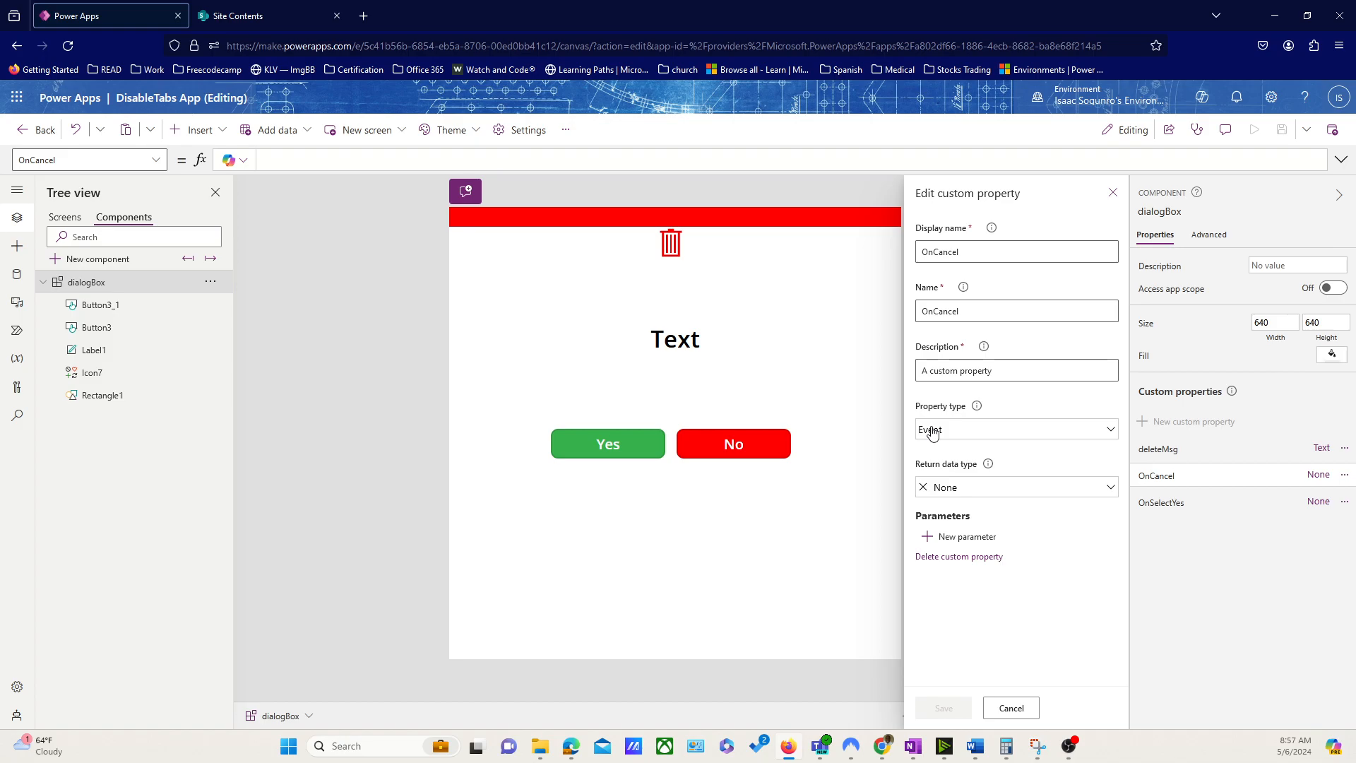
click(1009, 708)
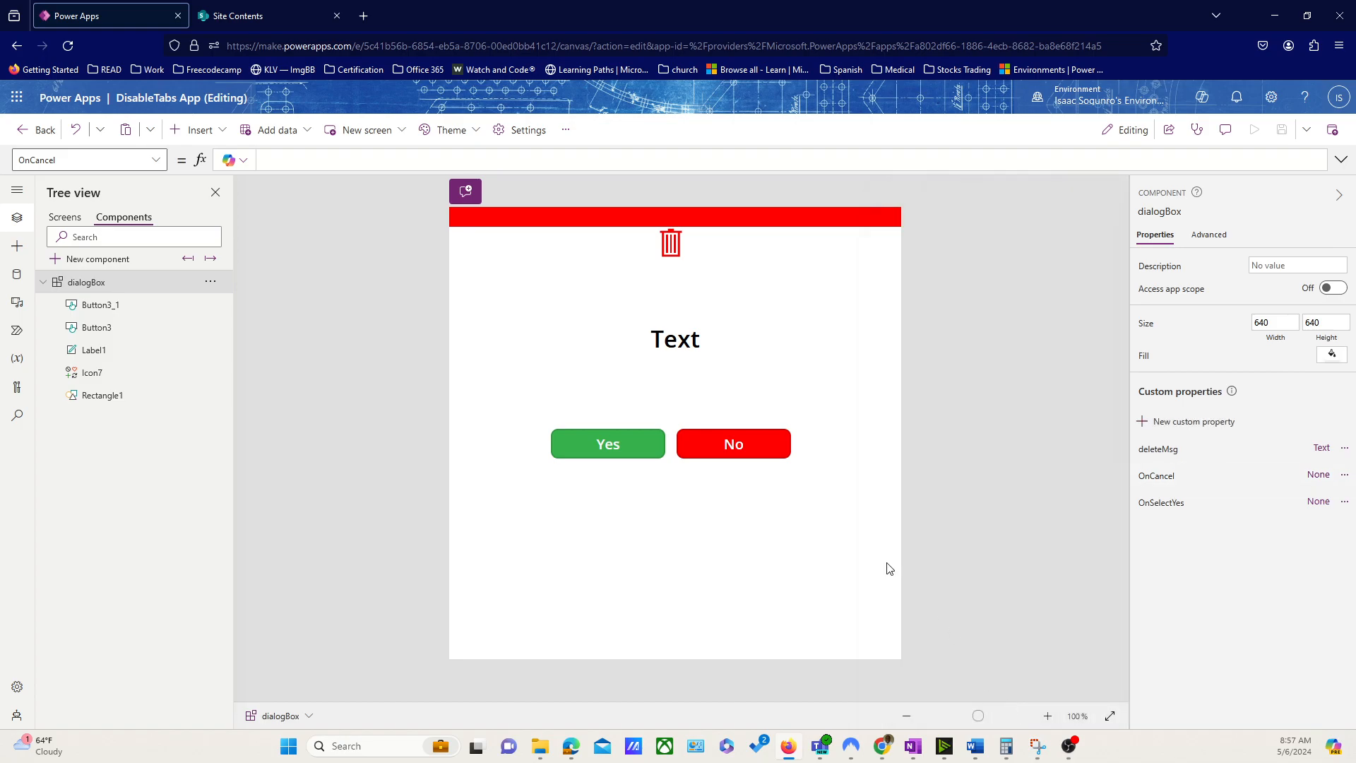
click(722, 457)
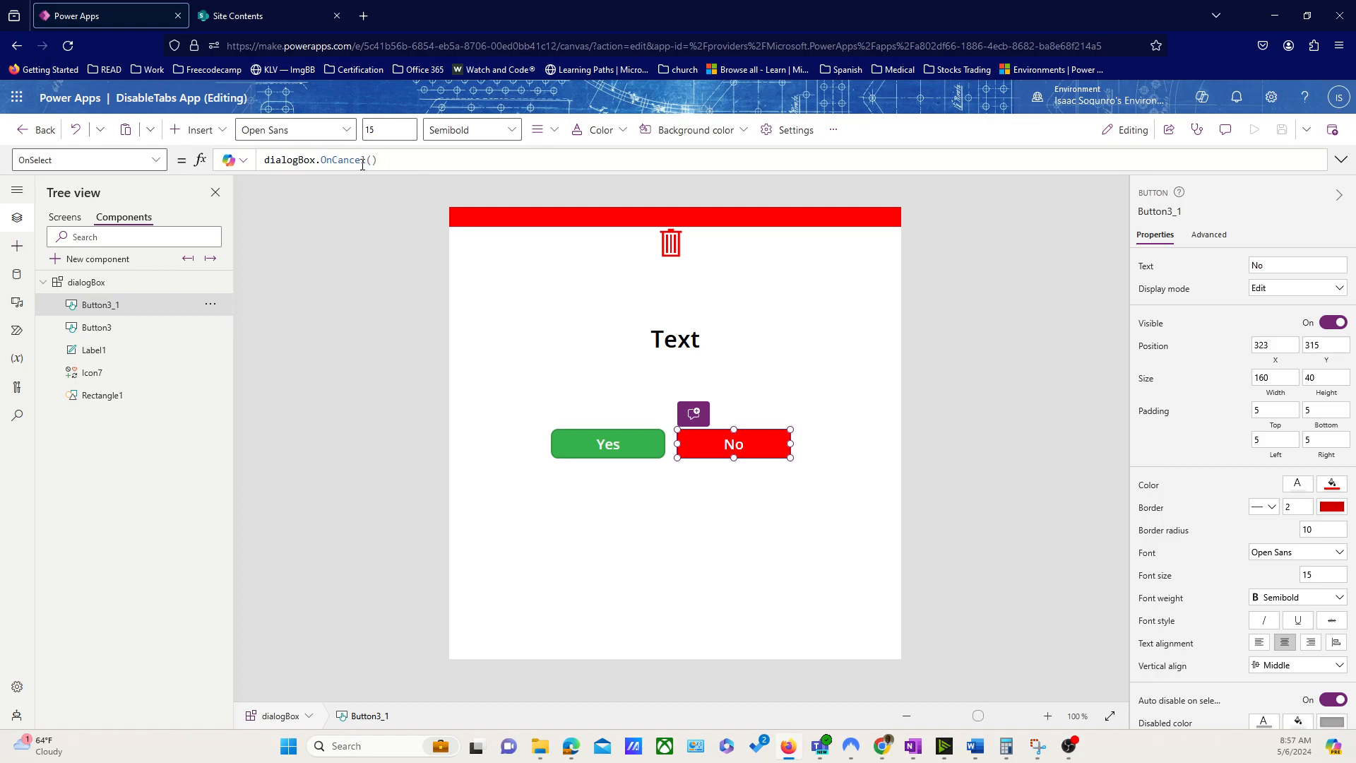
Preview Screen1 and open the delete dialog for the first order, exit the preview and view dialogBox_1's OnCancel formula
click(65, 216)
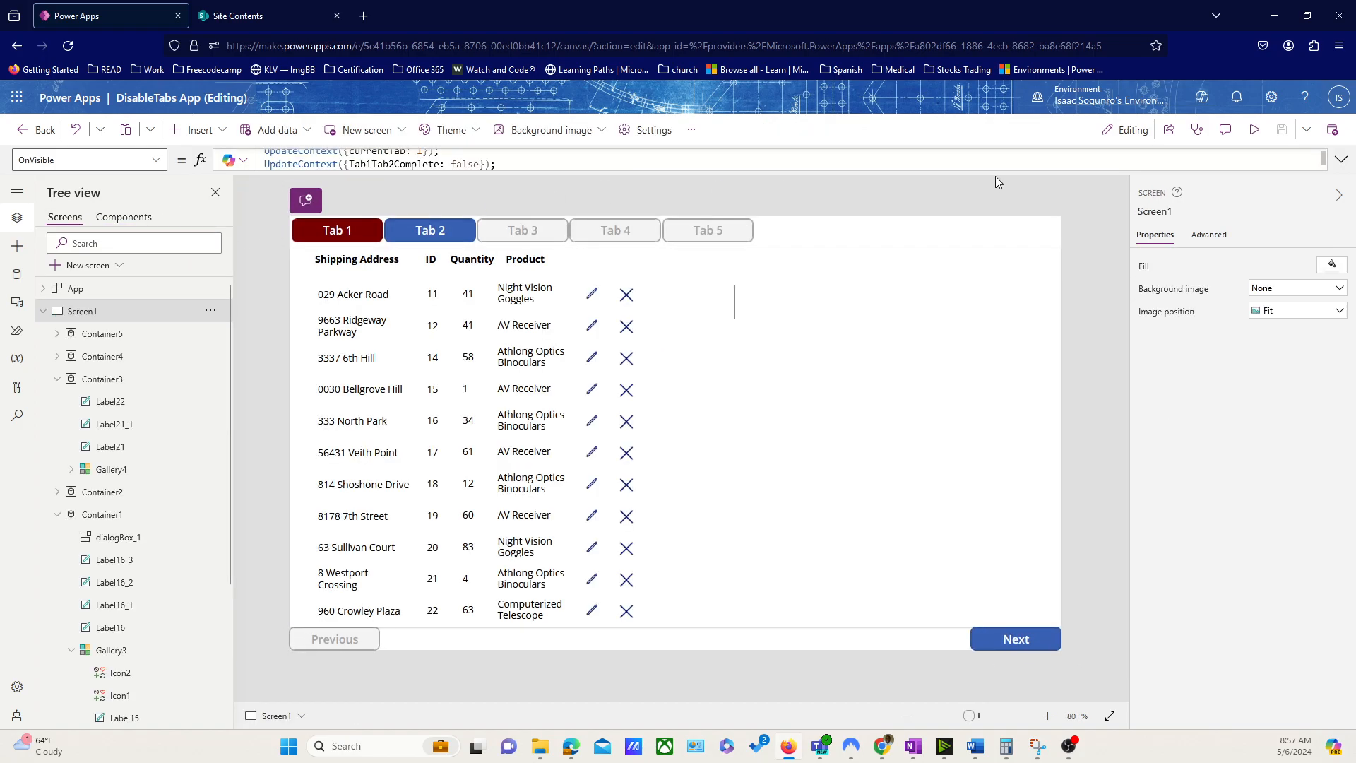
click(1254, 129)
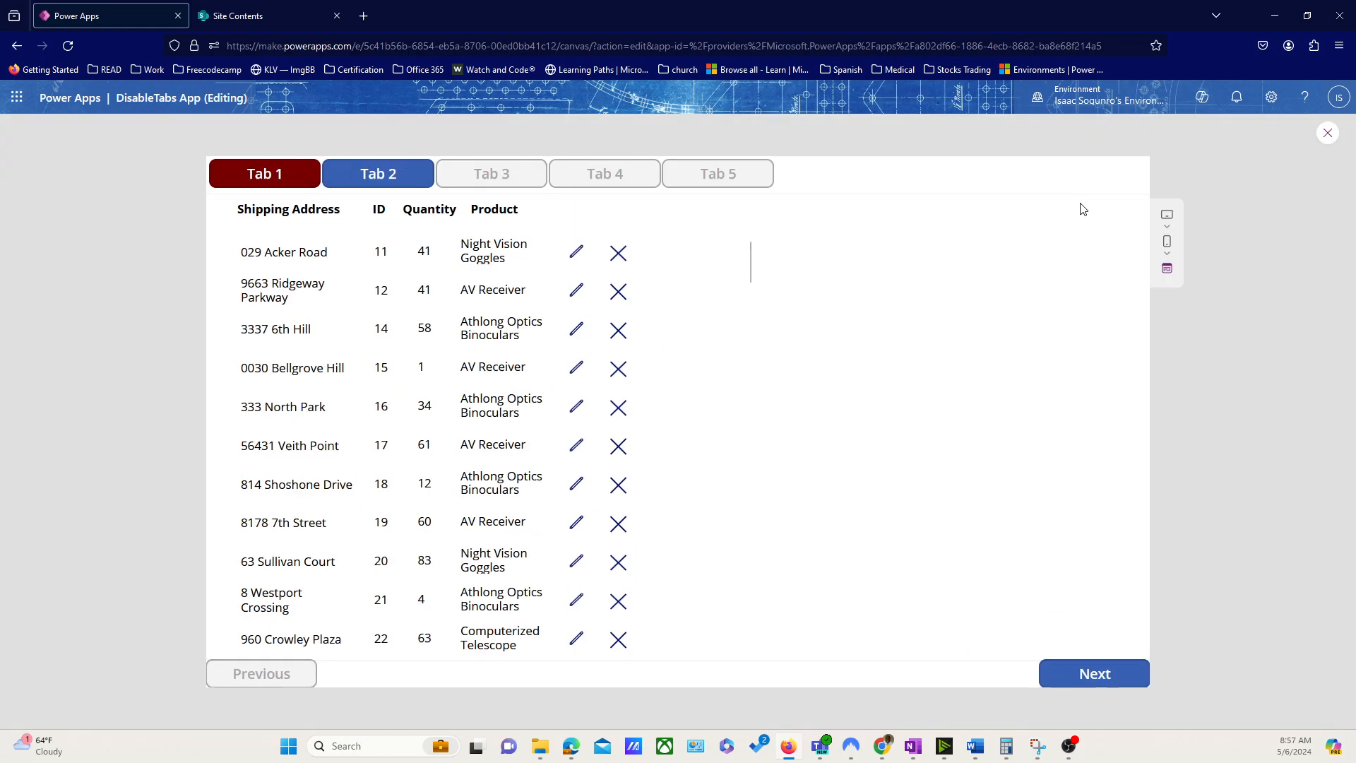
click(618, 255)
click(1329, 134)
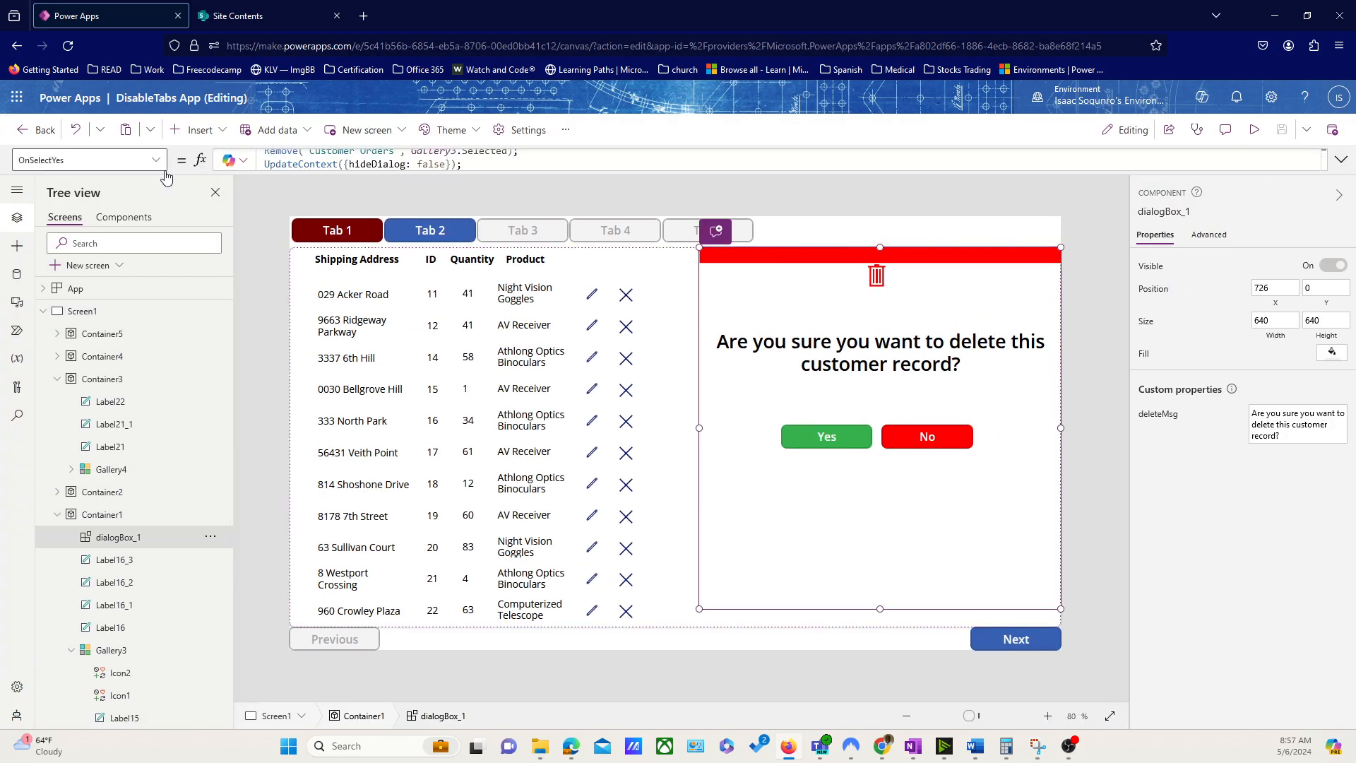
click(42, 159)
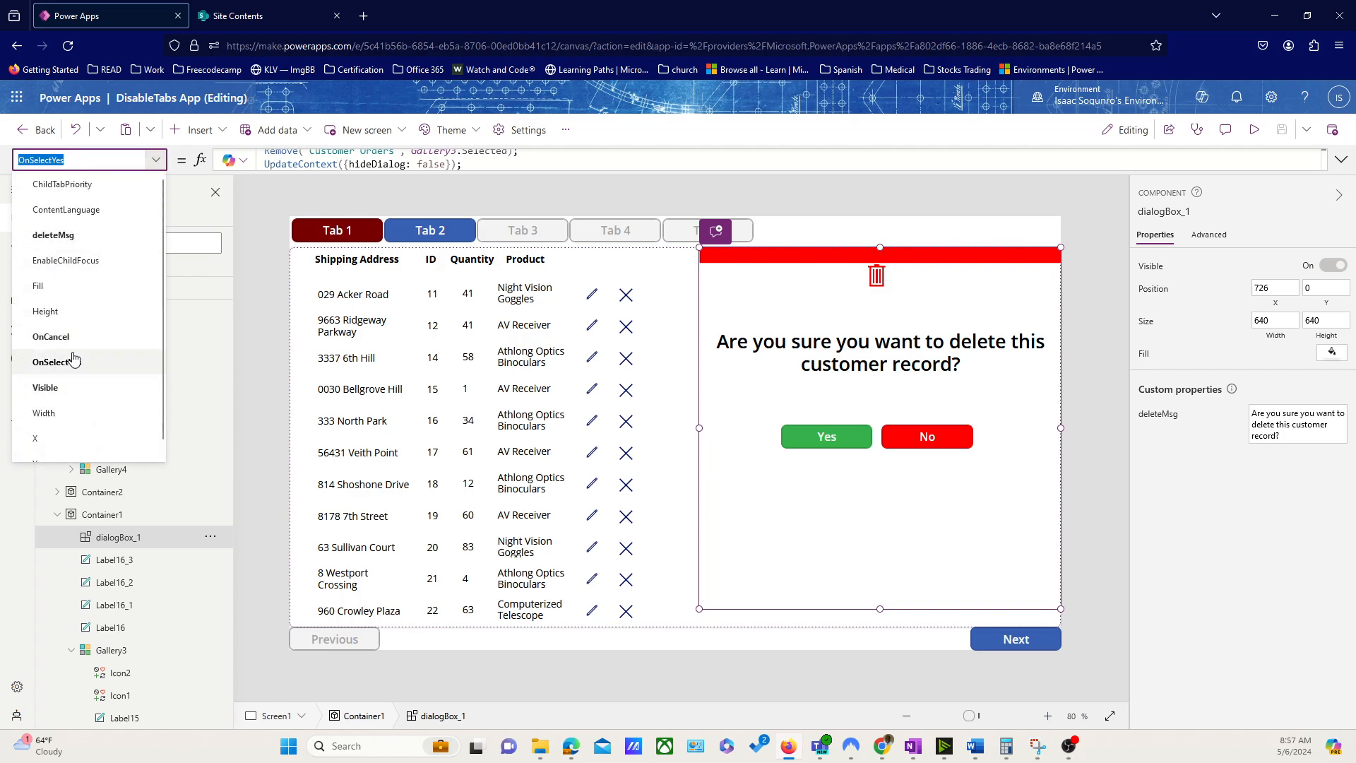
click(50, 336)
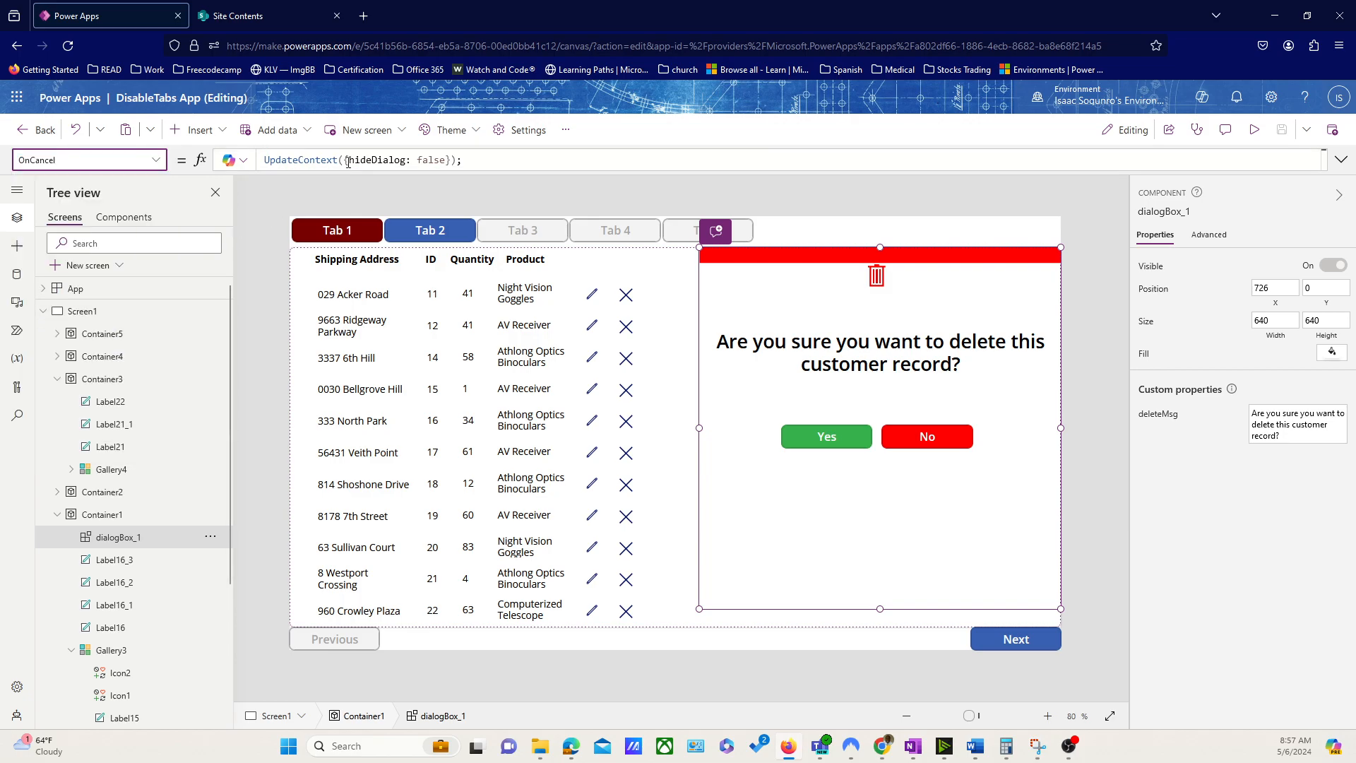
View dialogBox_1's OnSelectYes formula, and return to the dialogBox component definition
click(156, 160)
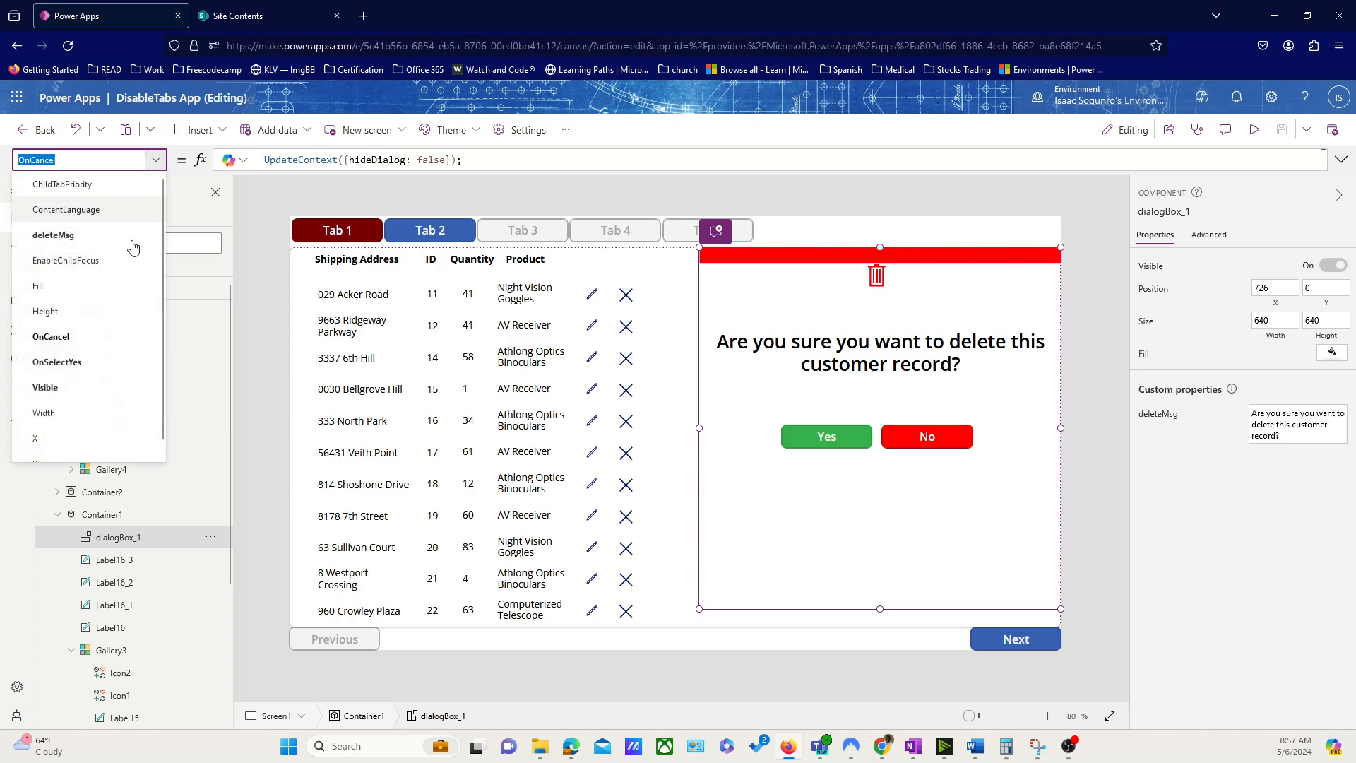
click(117, 363)
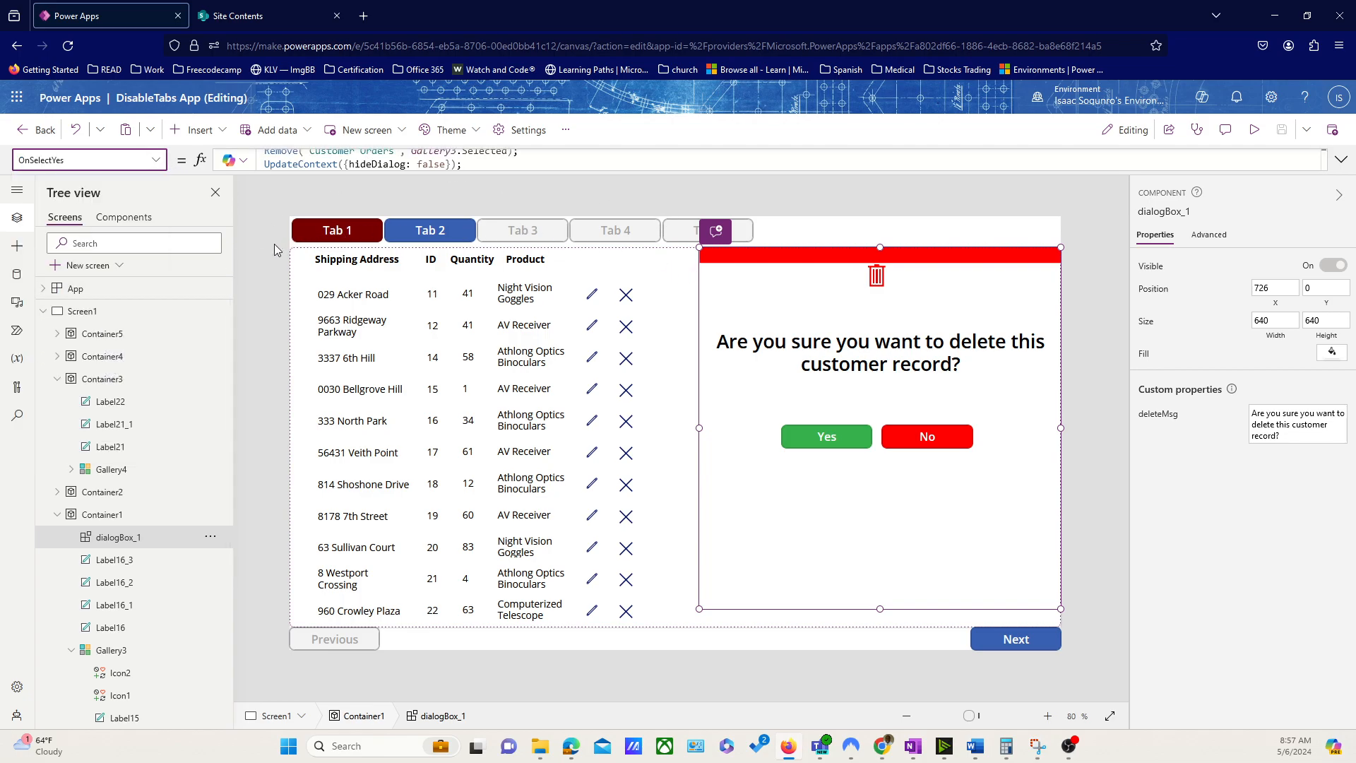
click(138, 219)
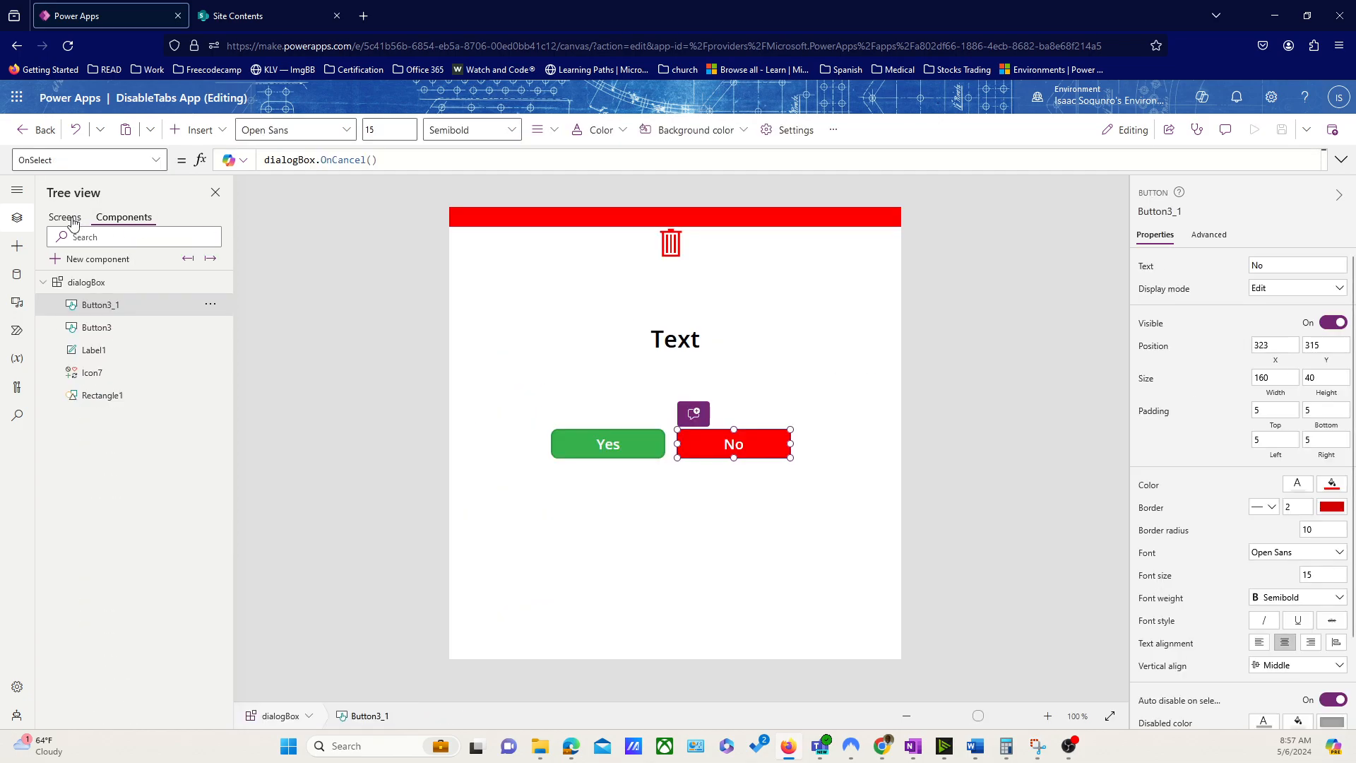
Go back to the app's screens and view the App object's OnStart formula
click(74, 219)
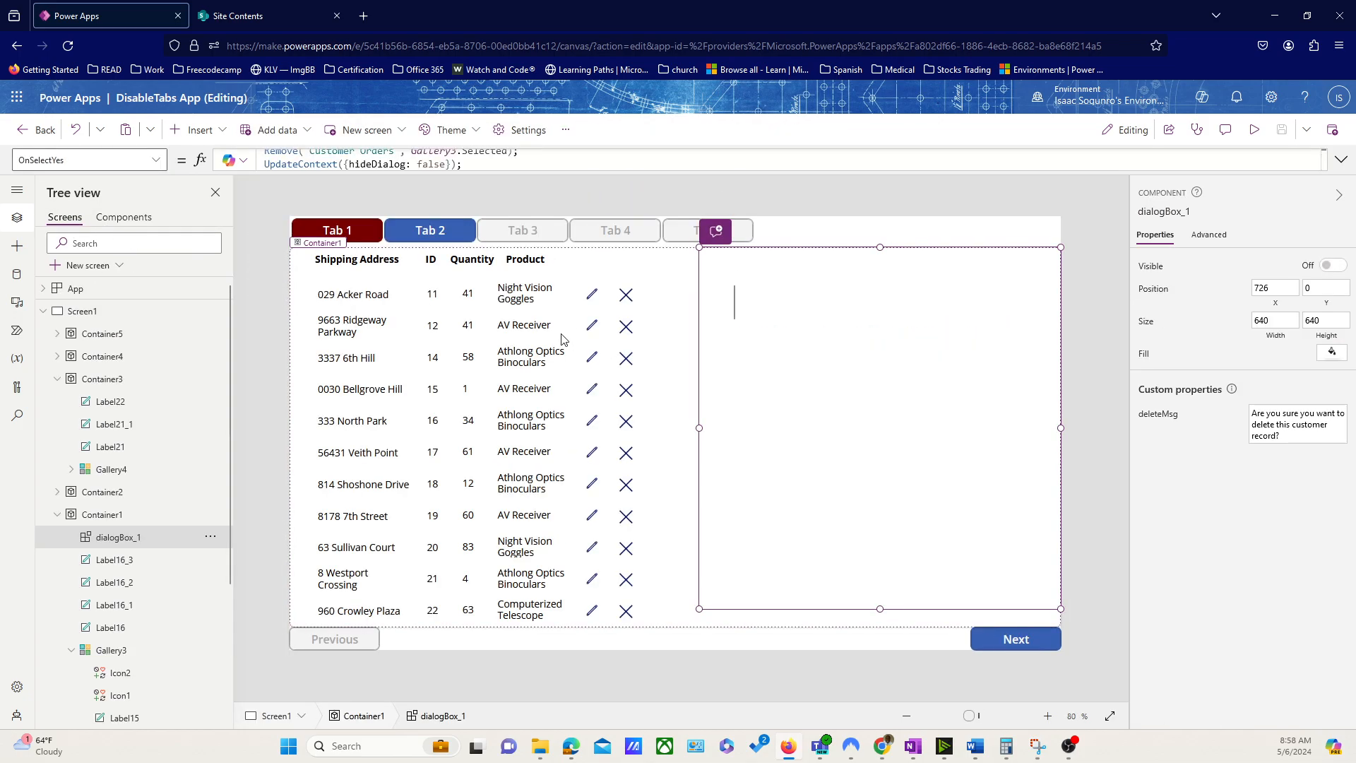
click(95, 293)
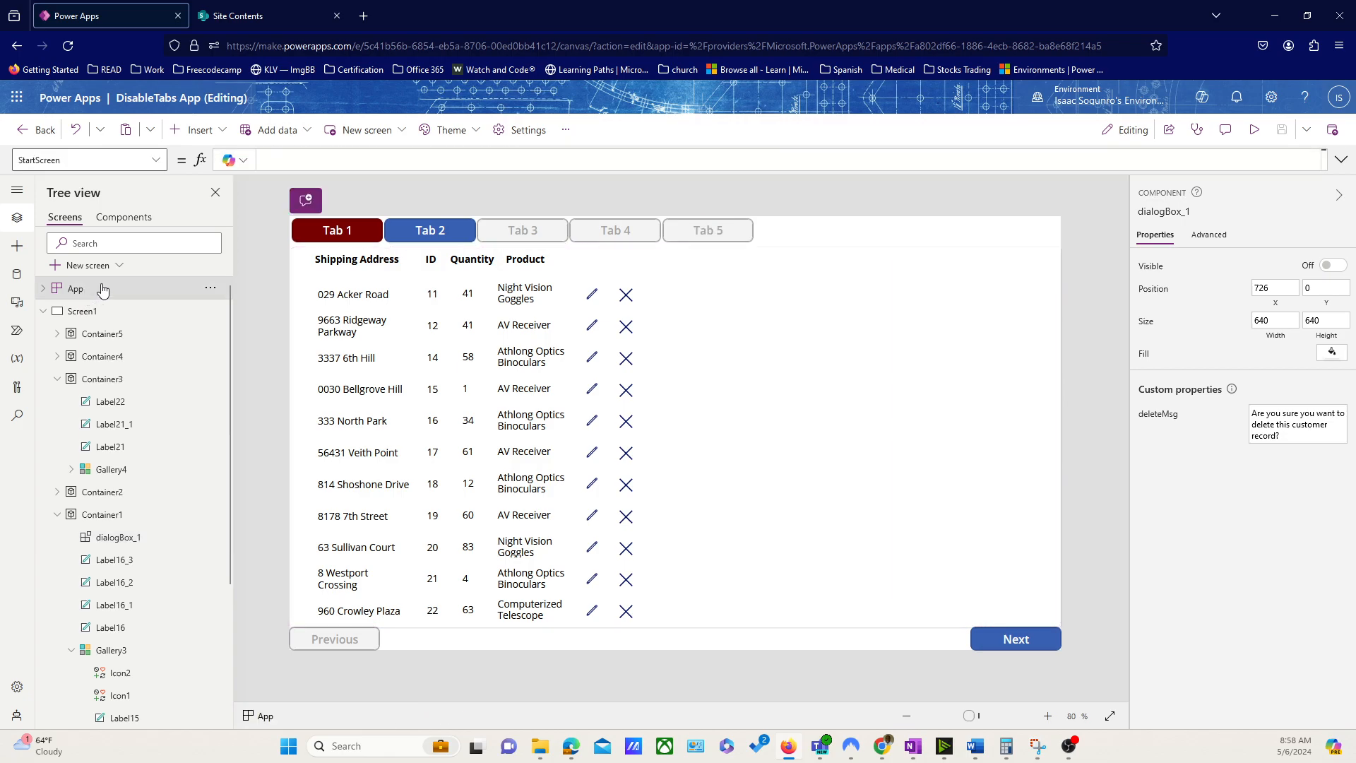
click(157, 161)
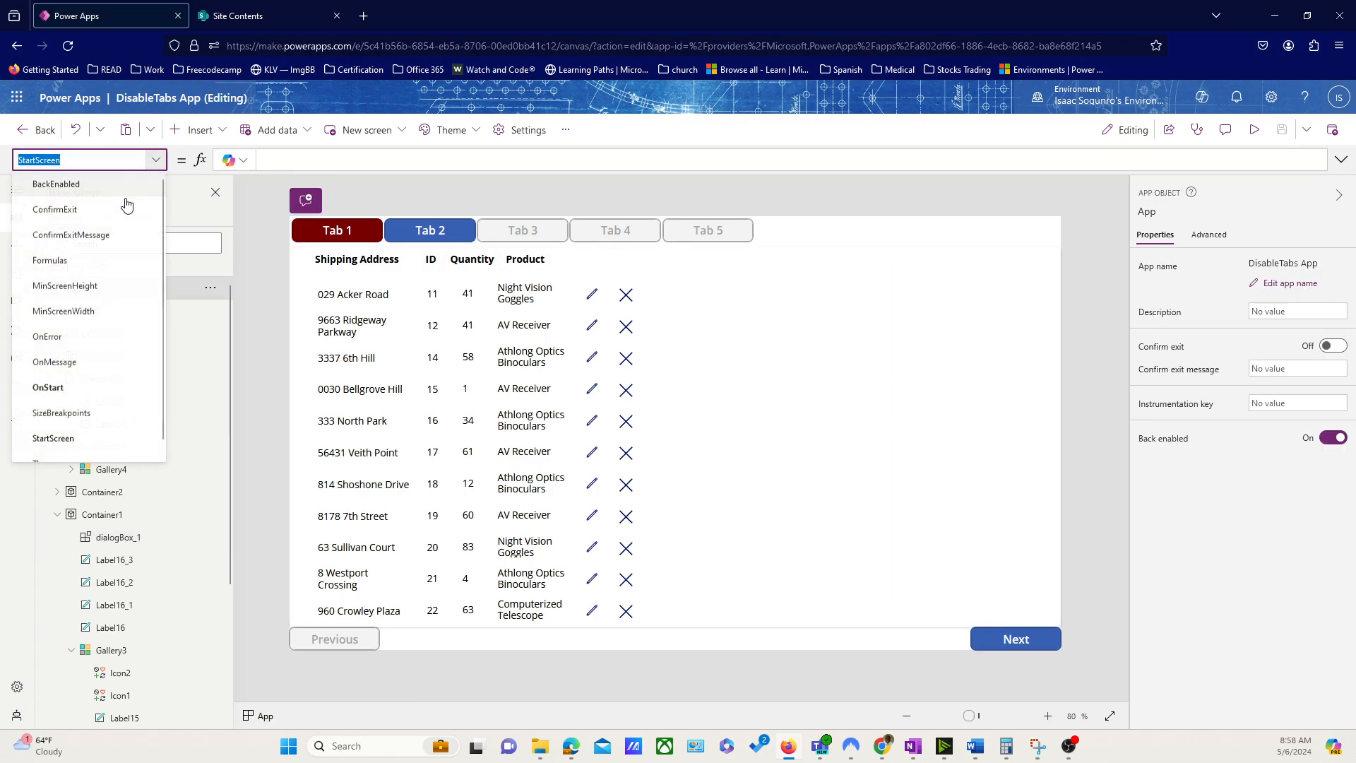
click(74, 387)
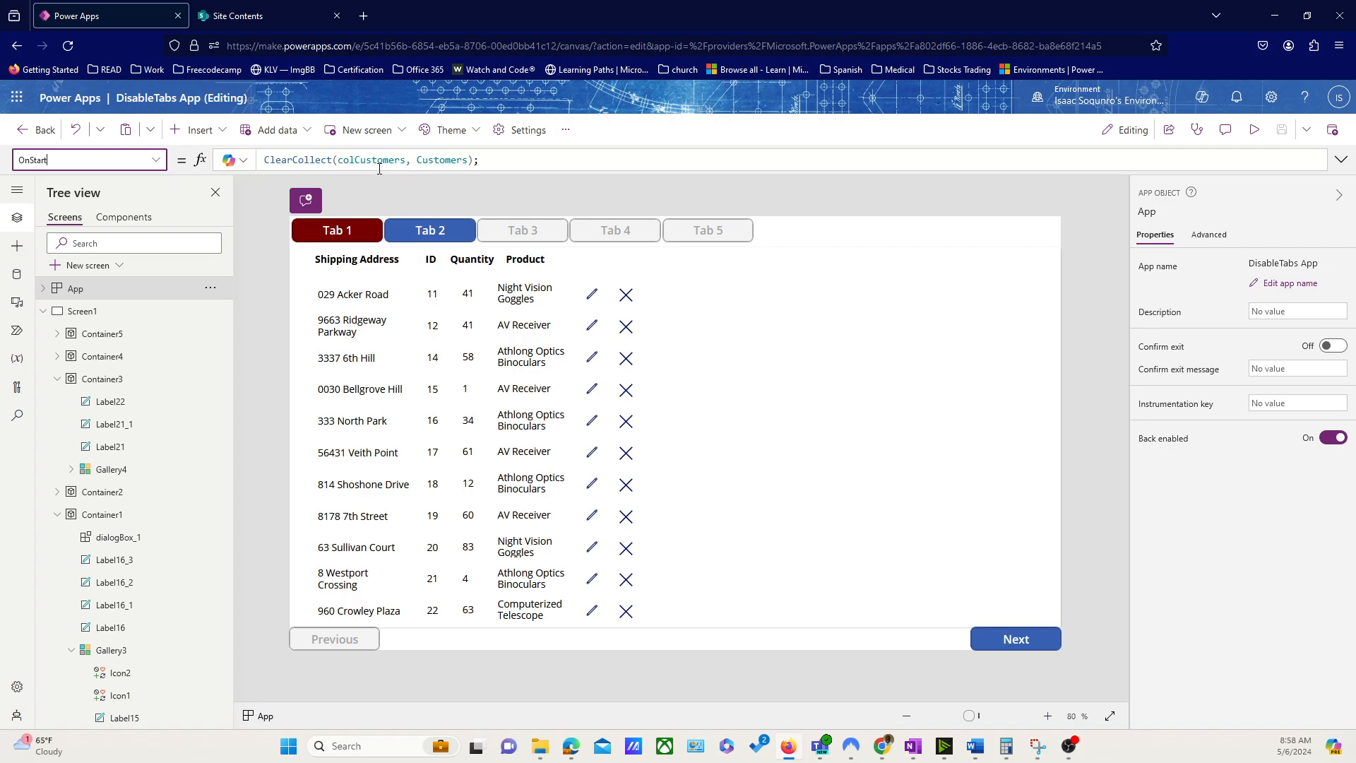
Return to the dialogBox component and check the Yes button's OnSelect formula
click(124, 217)
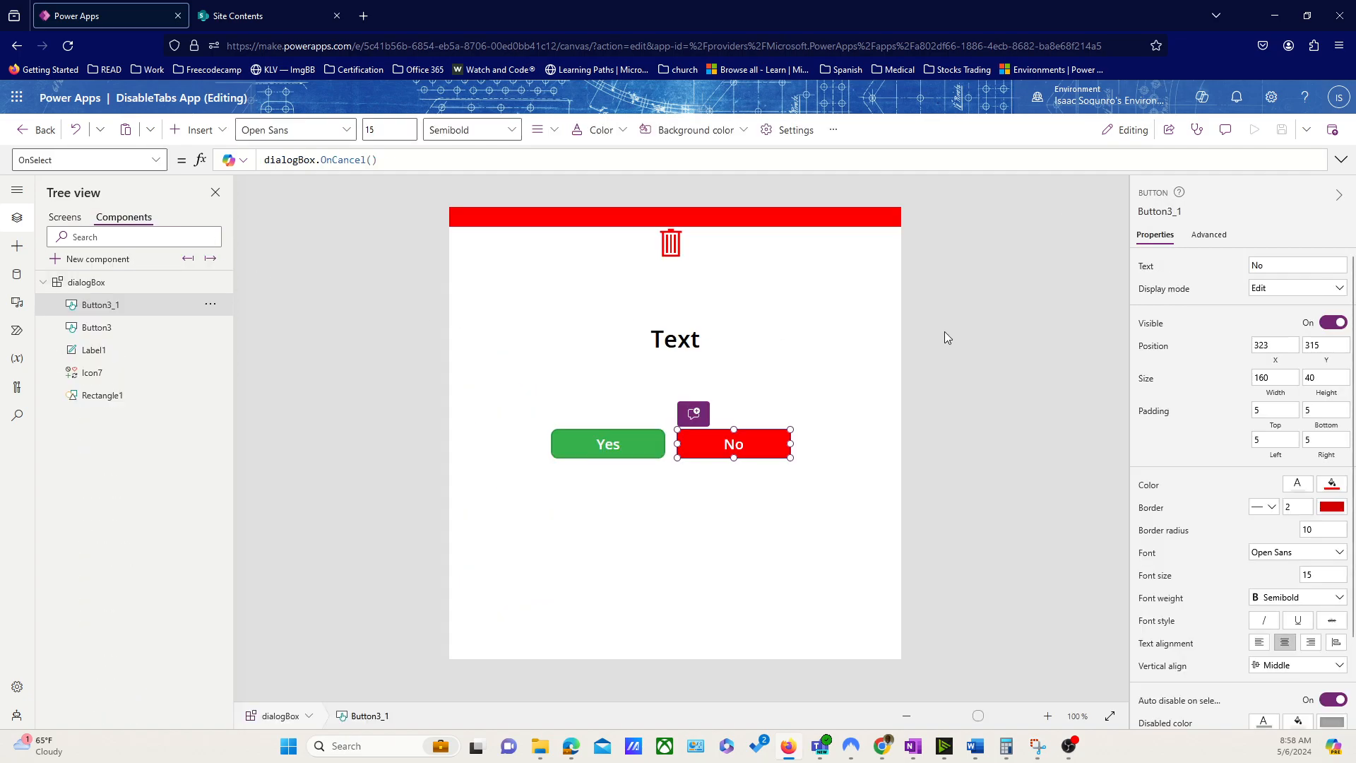
click(801, 522)
click(608, 444)
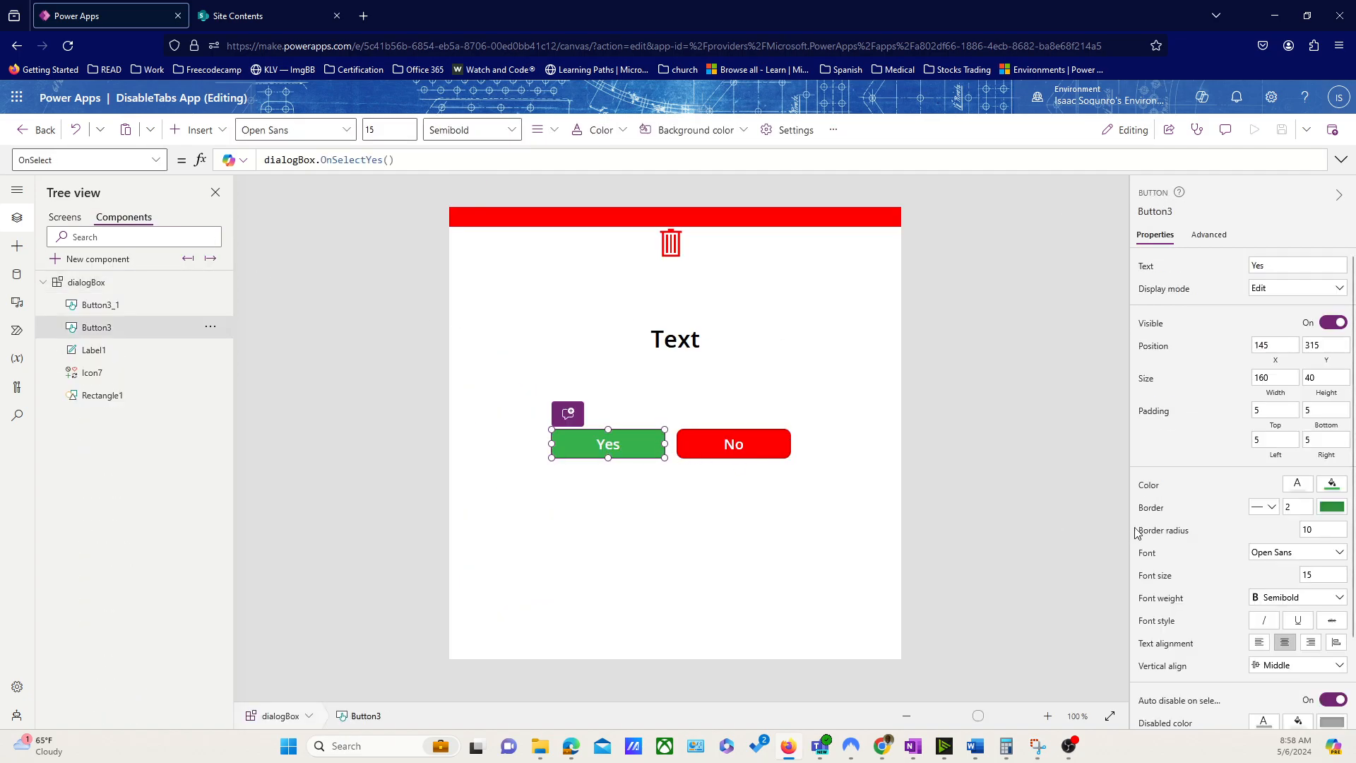
Inspect the OnSelectYes custom property and its new-parameter options without saving anything, and collapse the component's properties pane
click(702, 557)
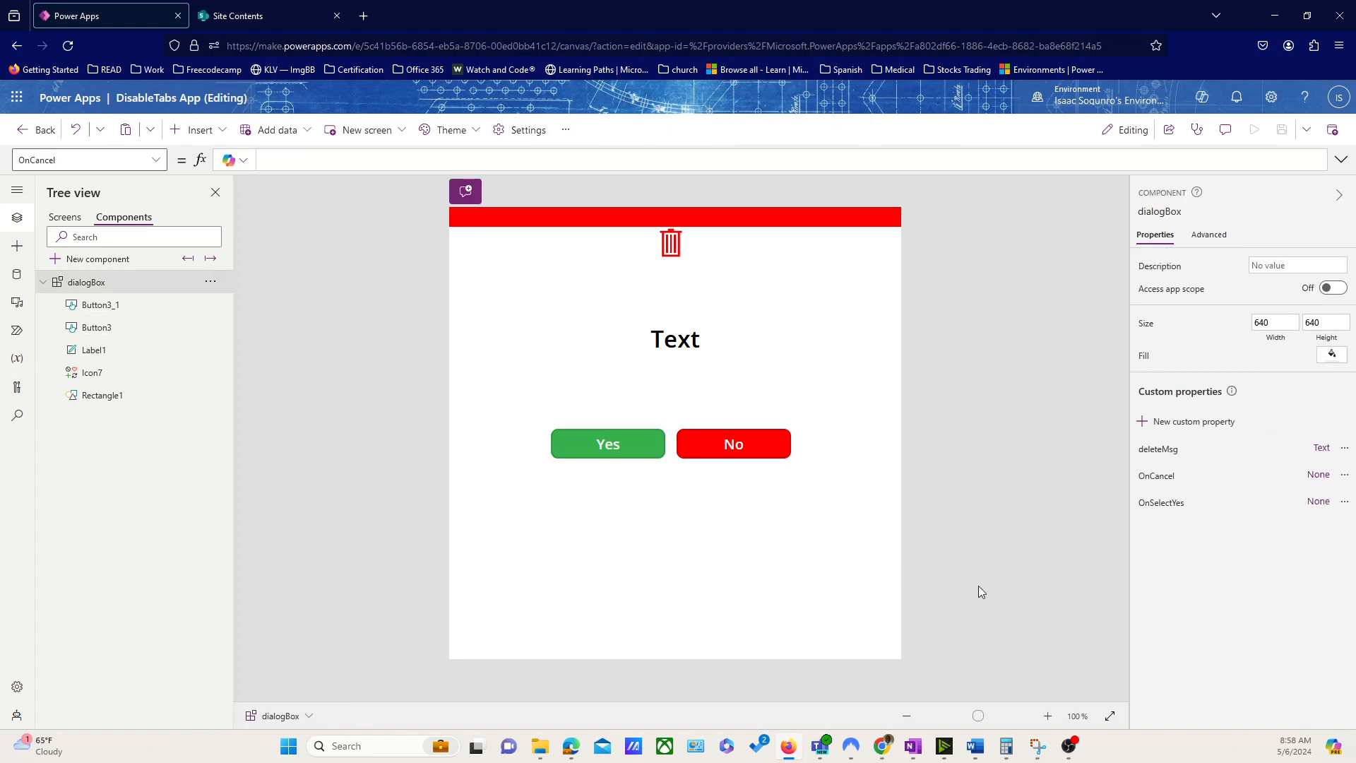
click(1323, 507)
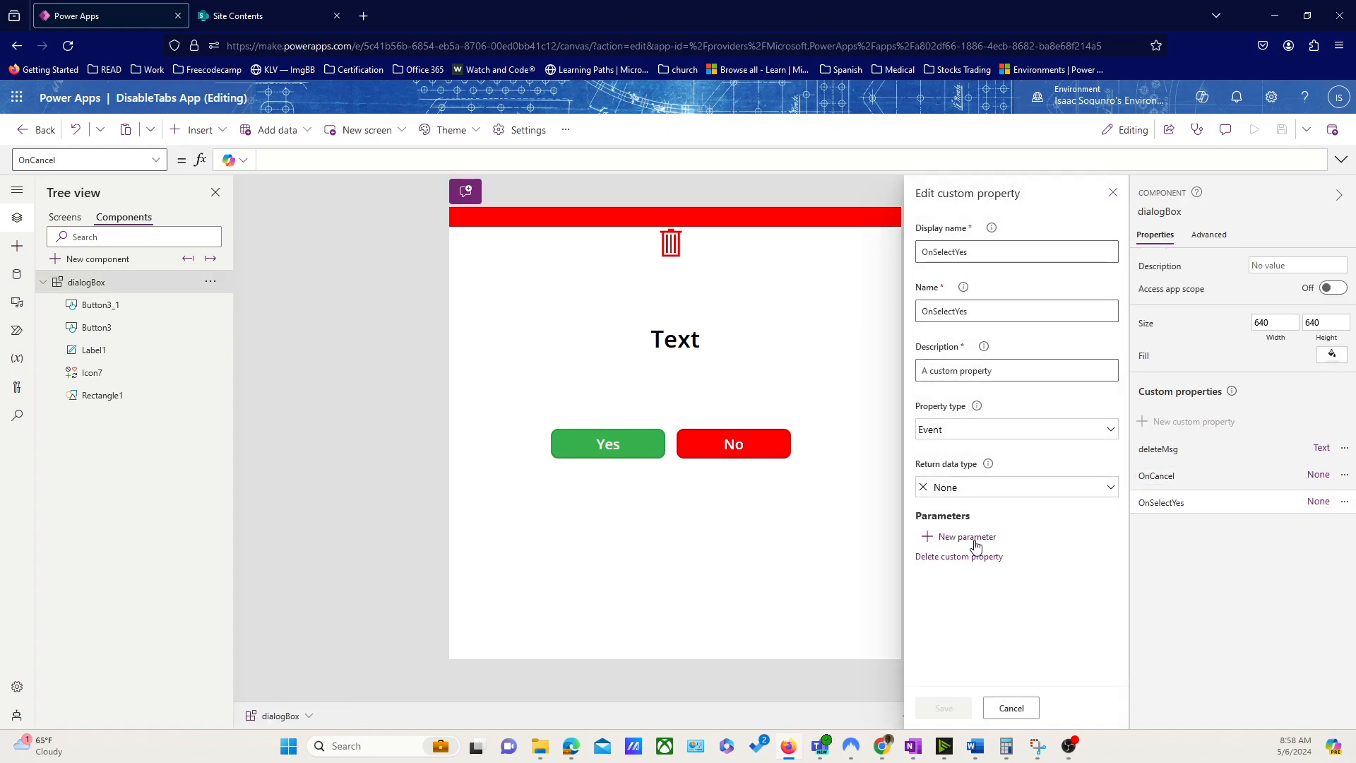
click(975, 543)
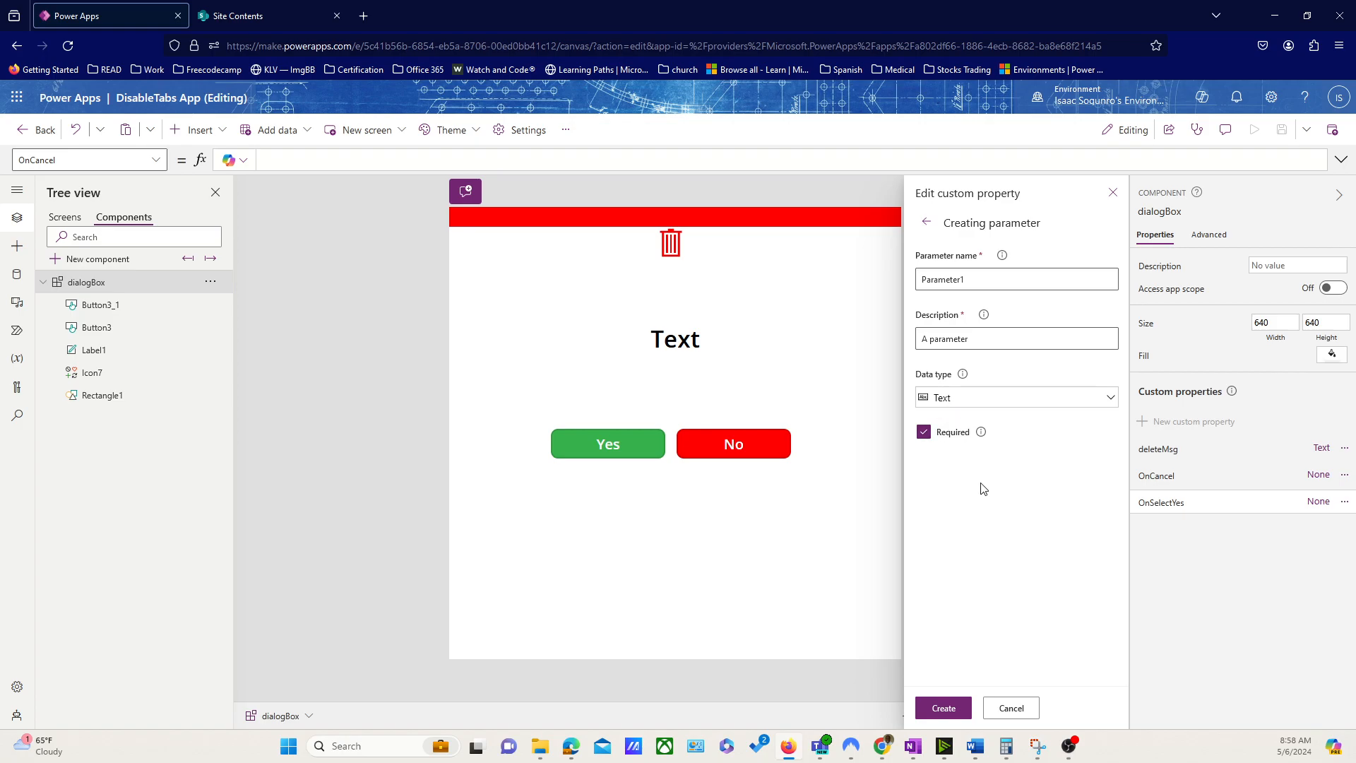
click(1019, 716)
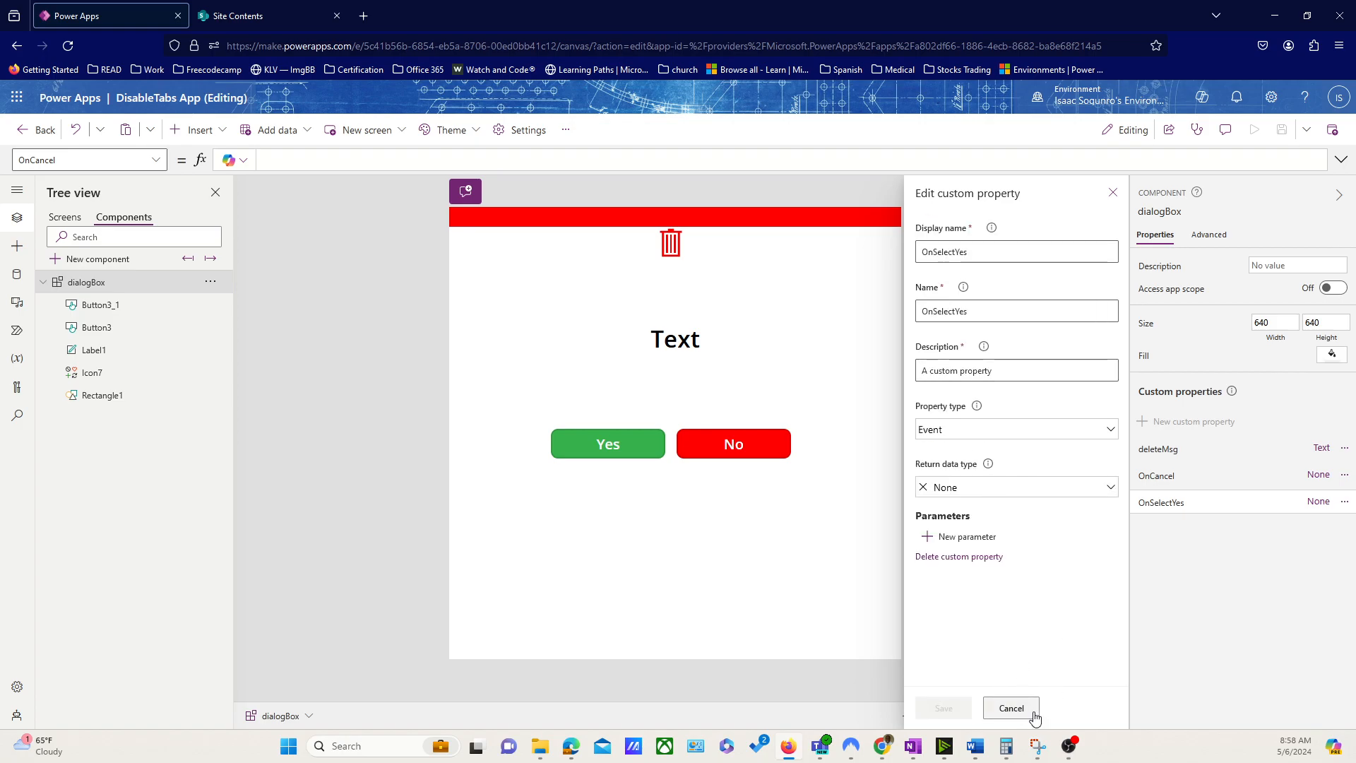
click(1030, 714)
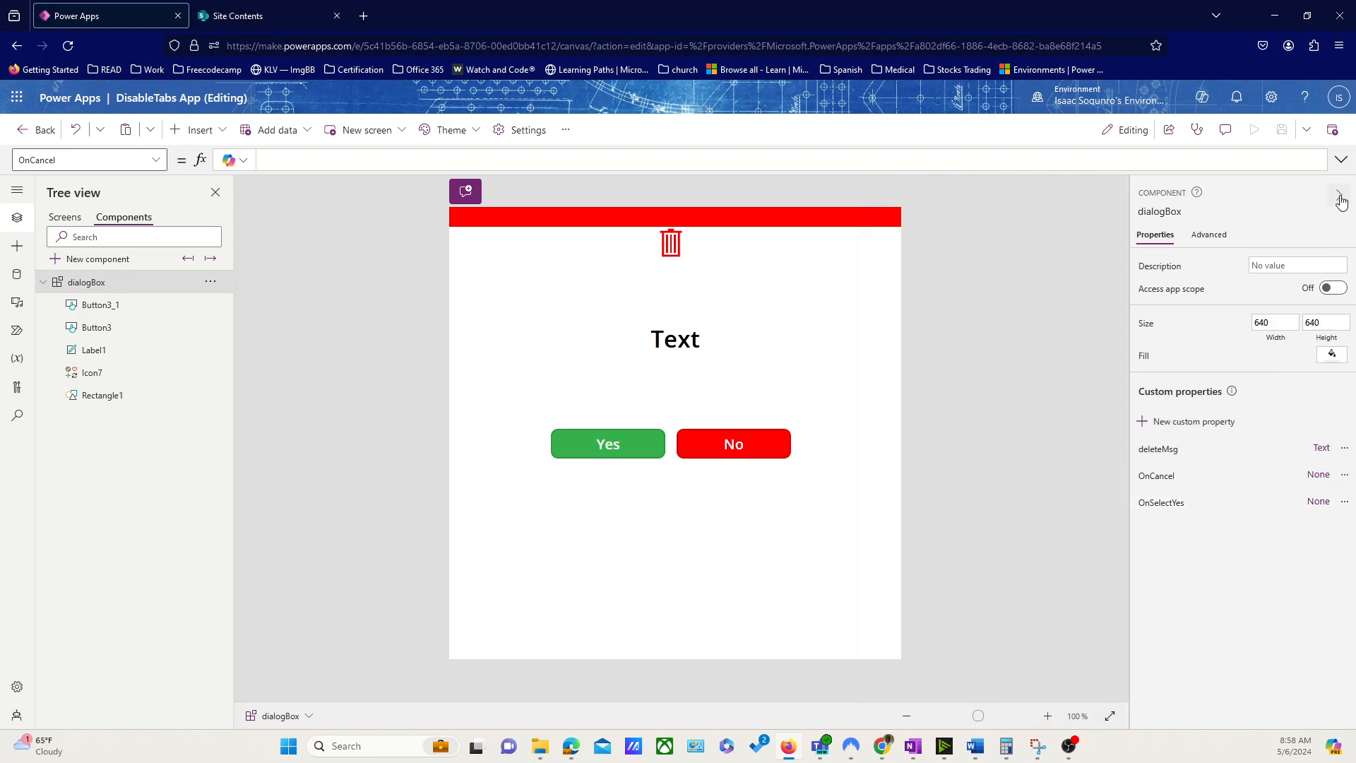
click(1339, 195)
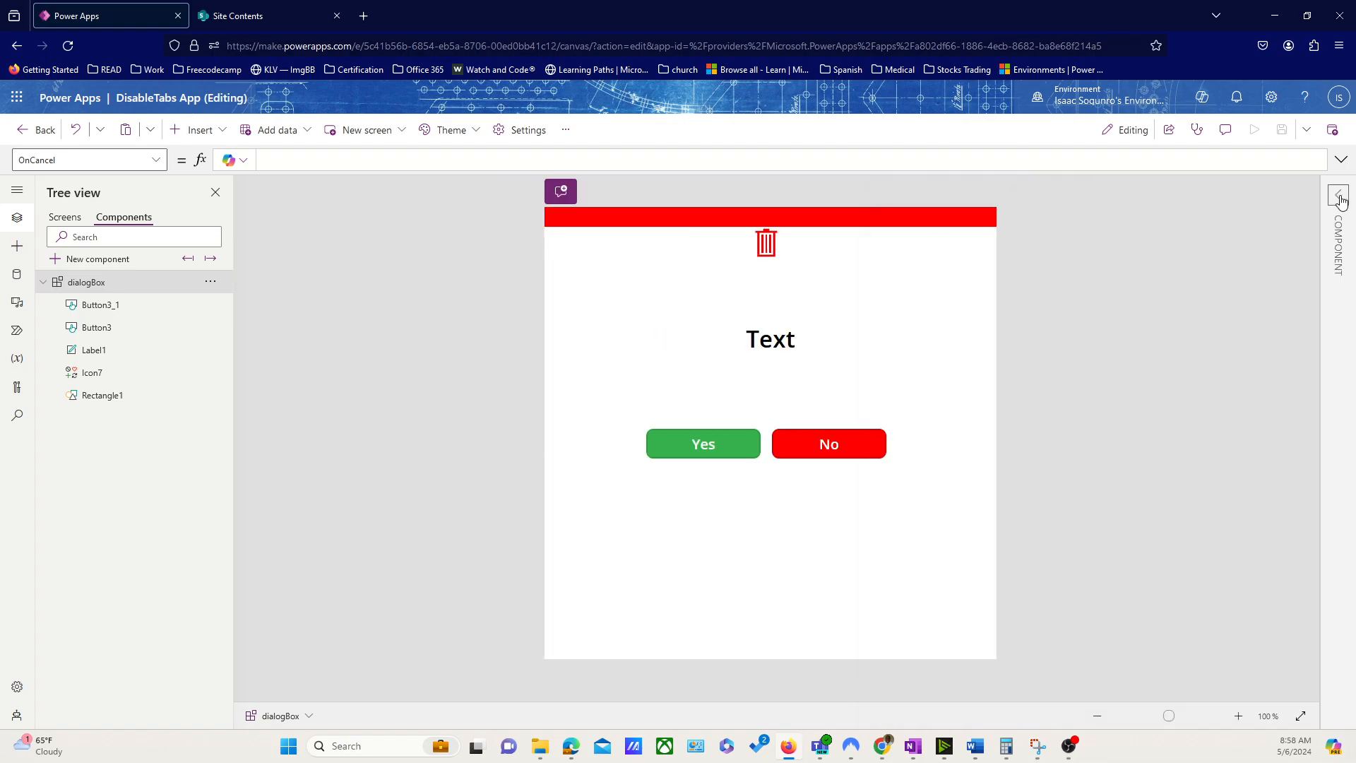